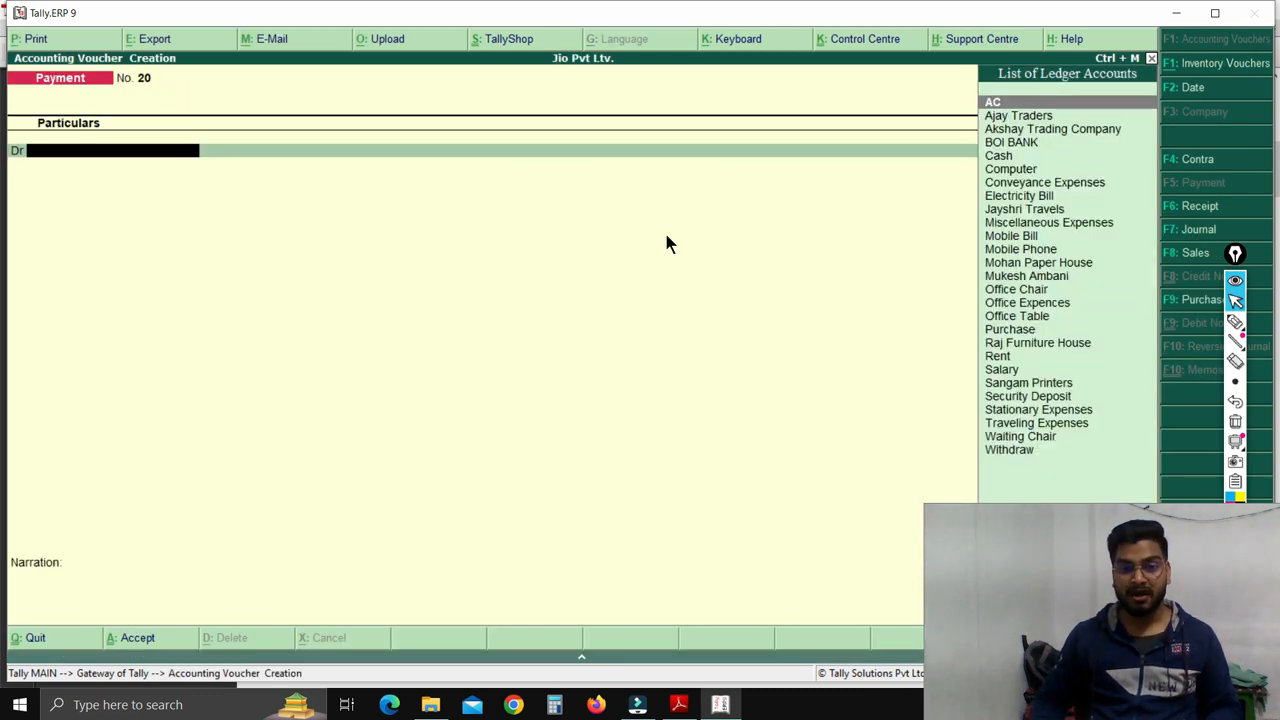
Debit the Rent ledger with 3000 in the payment voucher.
{"action": "type", "text": "R"}
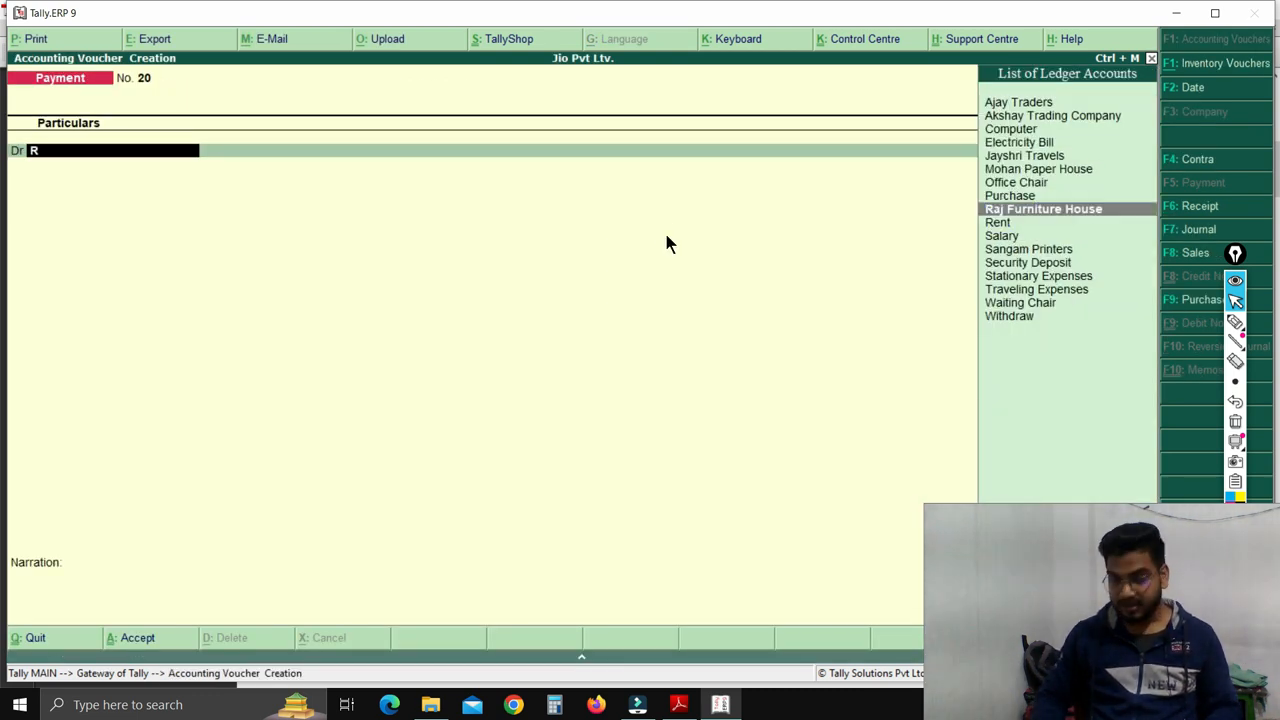
{"action": "key", "text": "Down"}
{"action": "key", "text": "Return"}
{"action": "type", "text": "3000"}
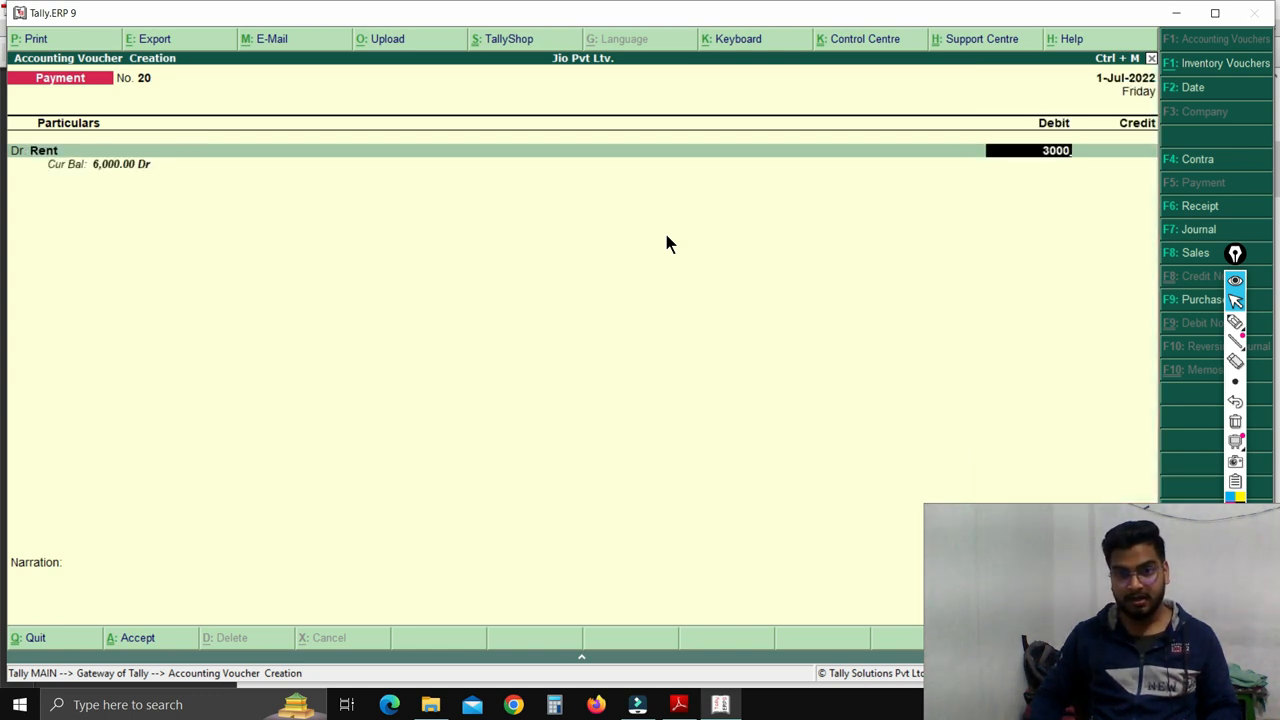
{"action": "key", "text": "Return"}
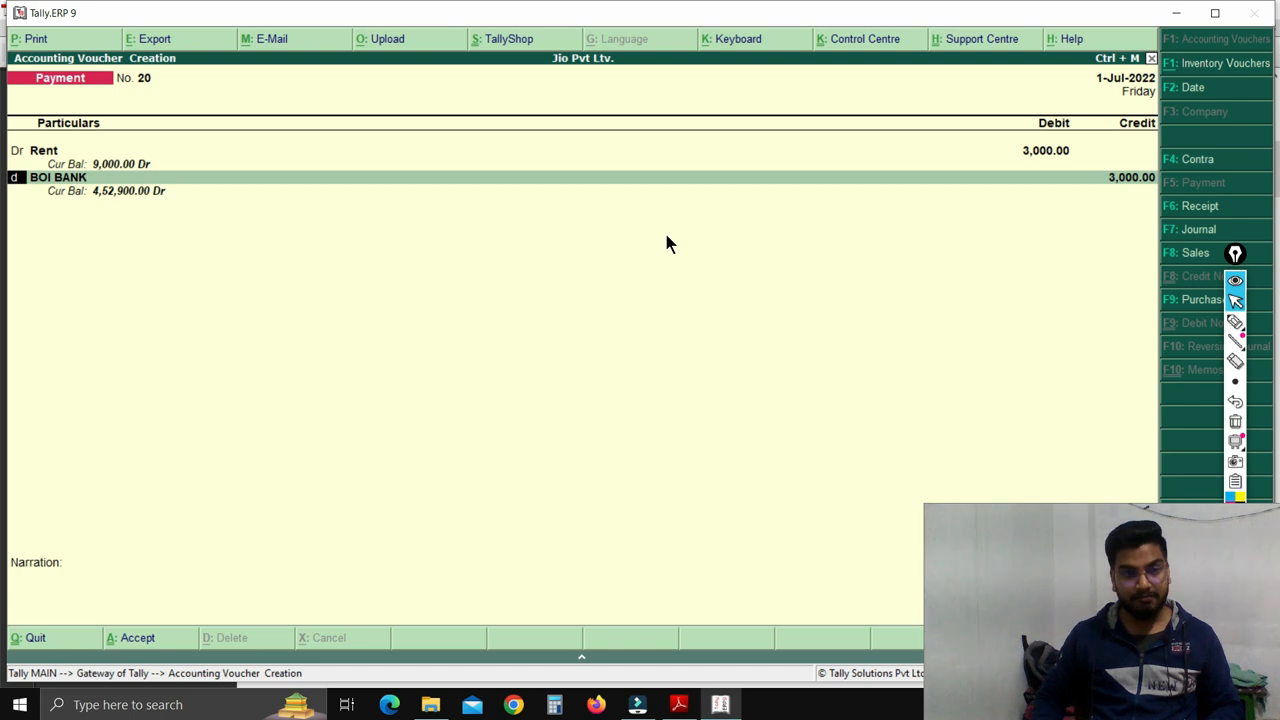
Add a second debit line for the Electricity Bill ledger with an amount of 1250.
{"action": "key", "text": "Return"}
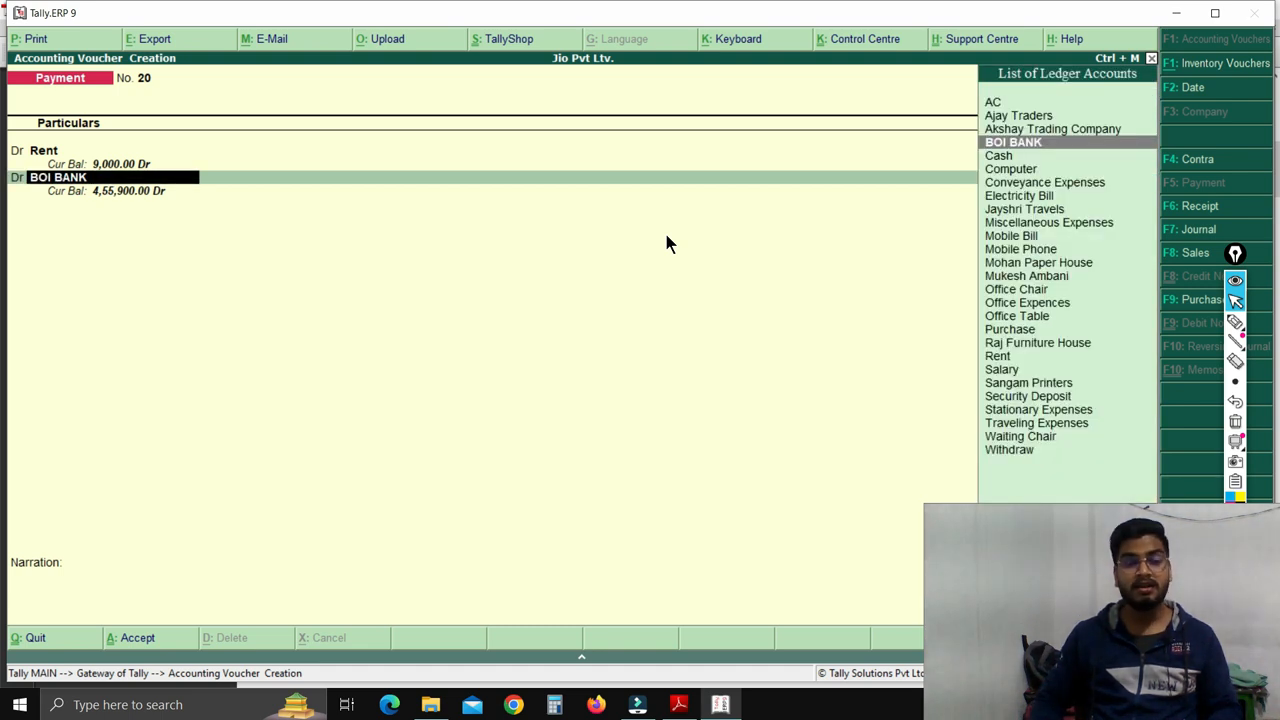
{"action": "type", "text": "E"}
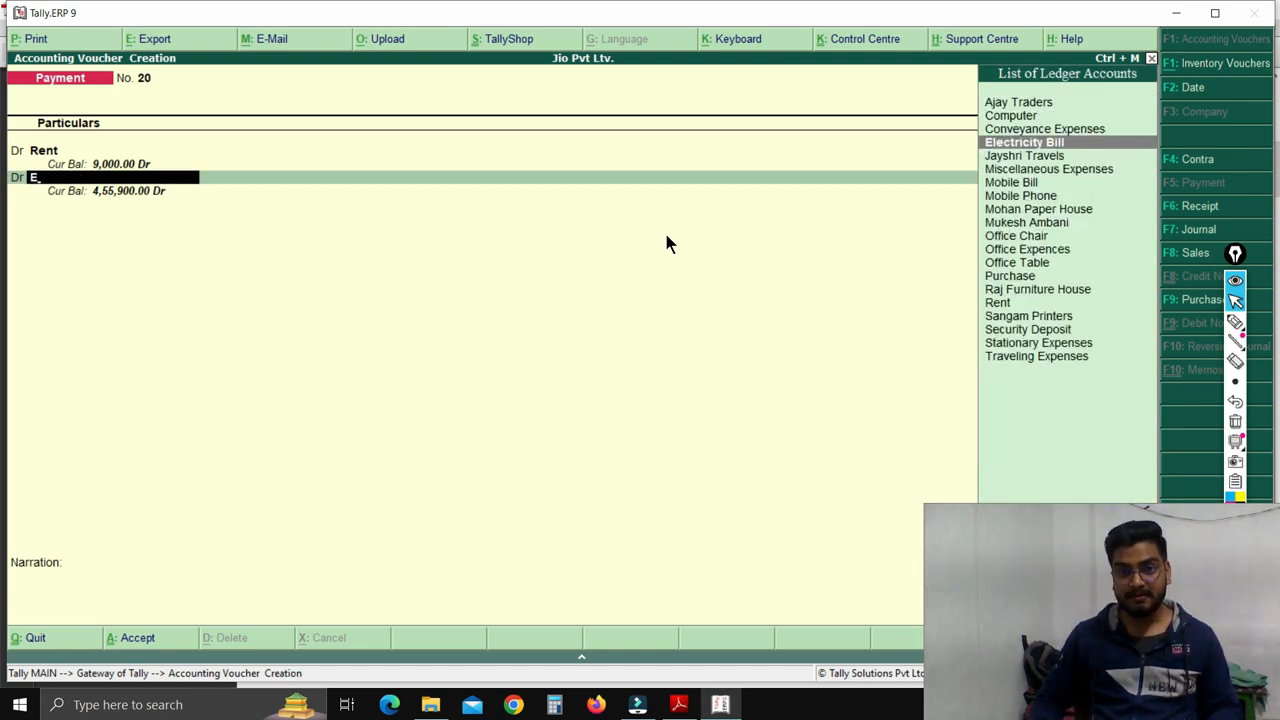
{"action": "key", "text": "Return"}
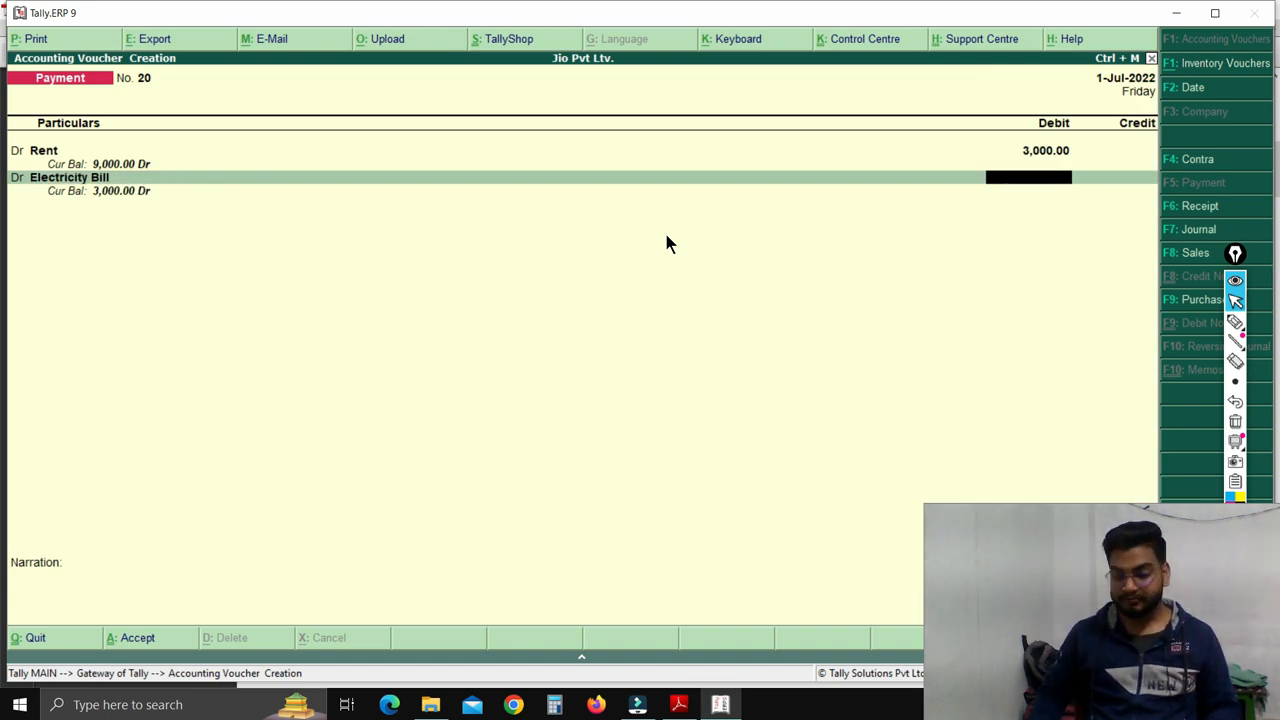
{"action": "type", "text": "1250"}
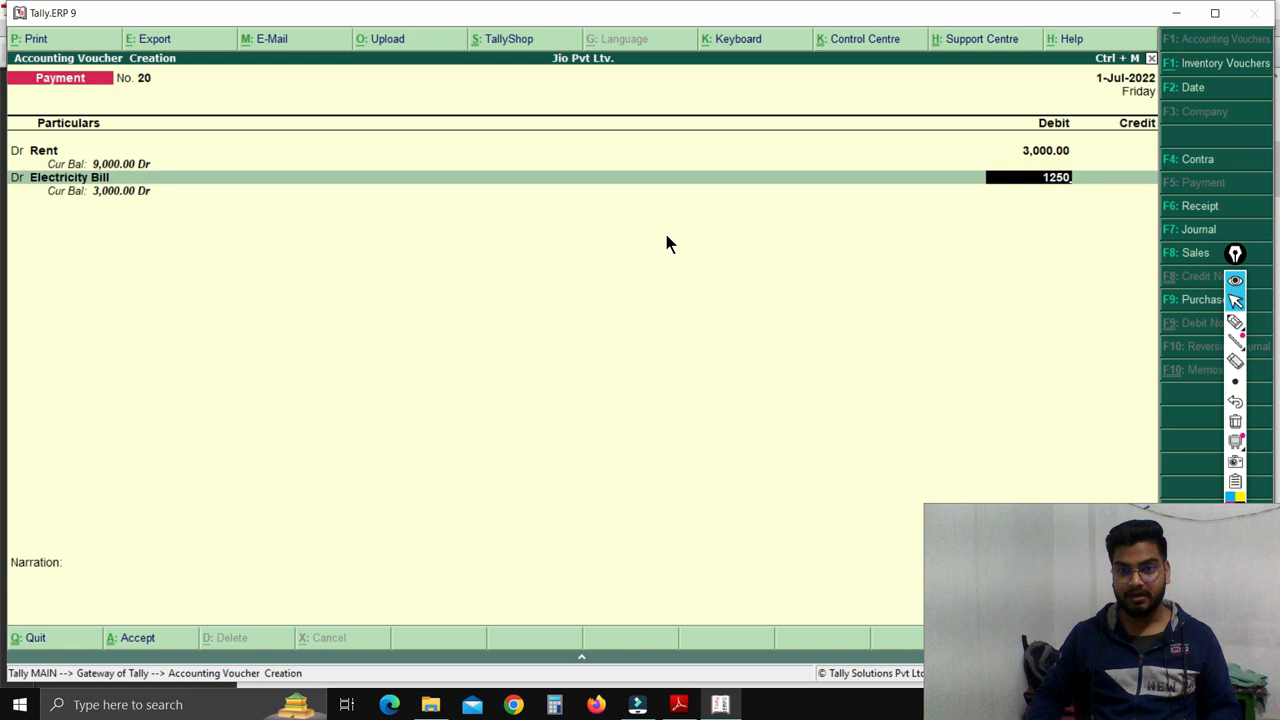
{"action": "key", "text": "Return"}
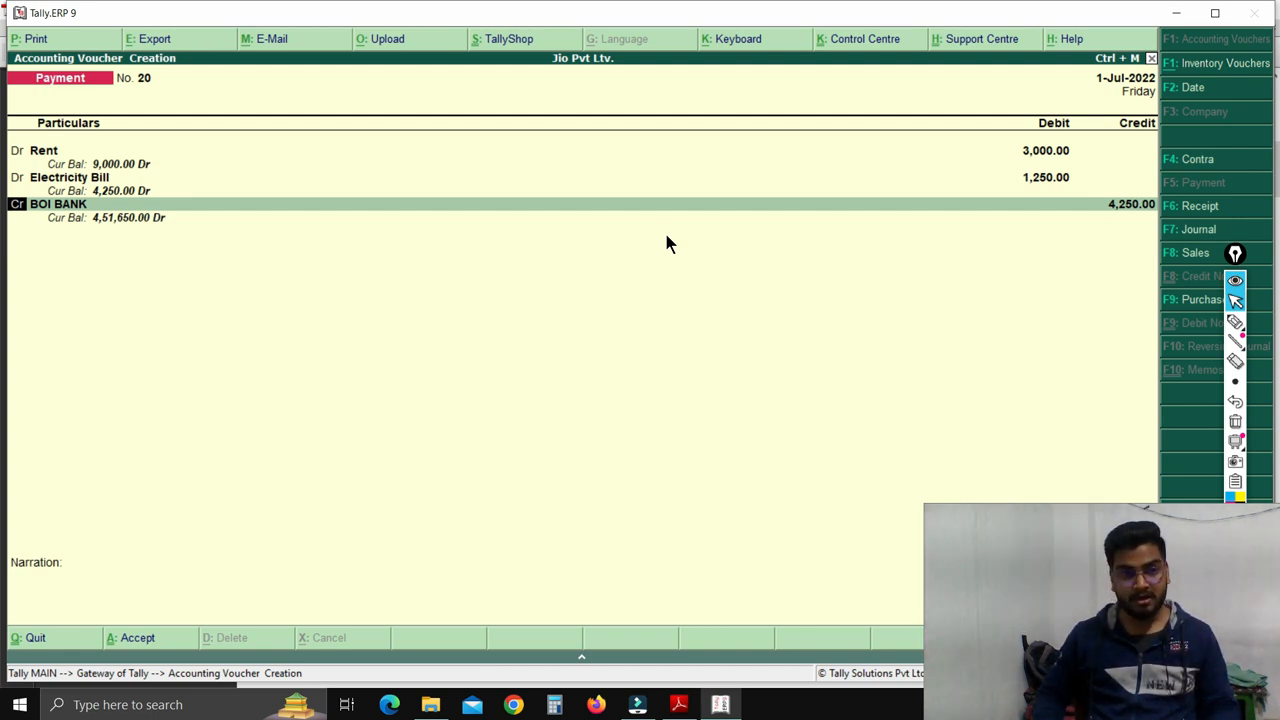
Credit BOI BANK with 3000 and accept its bank allocation as a Cheque for Rent.
{"action": "key", "text": "Return"}
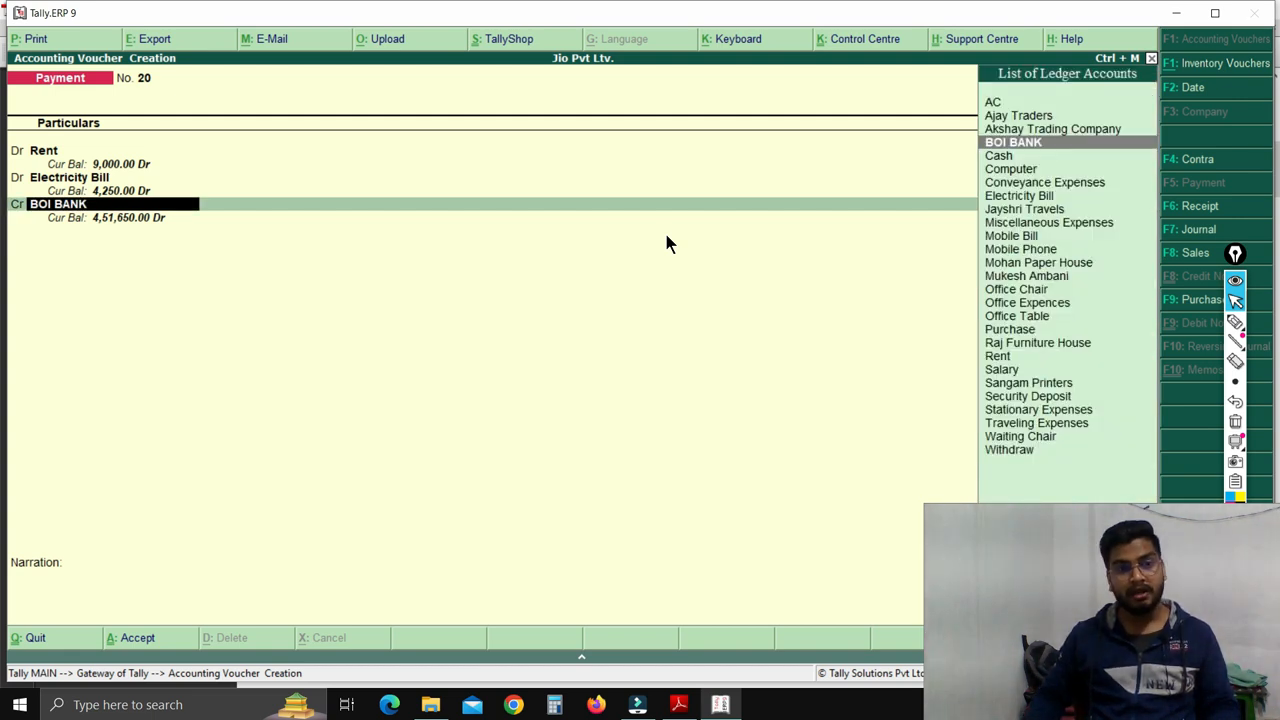
{"action": "key", "text": "Return"}
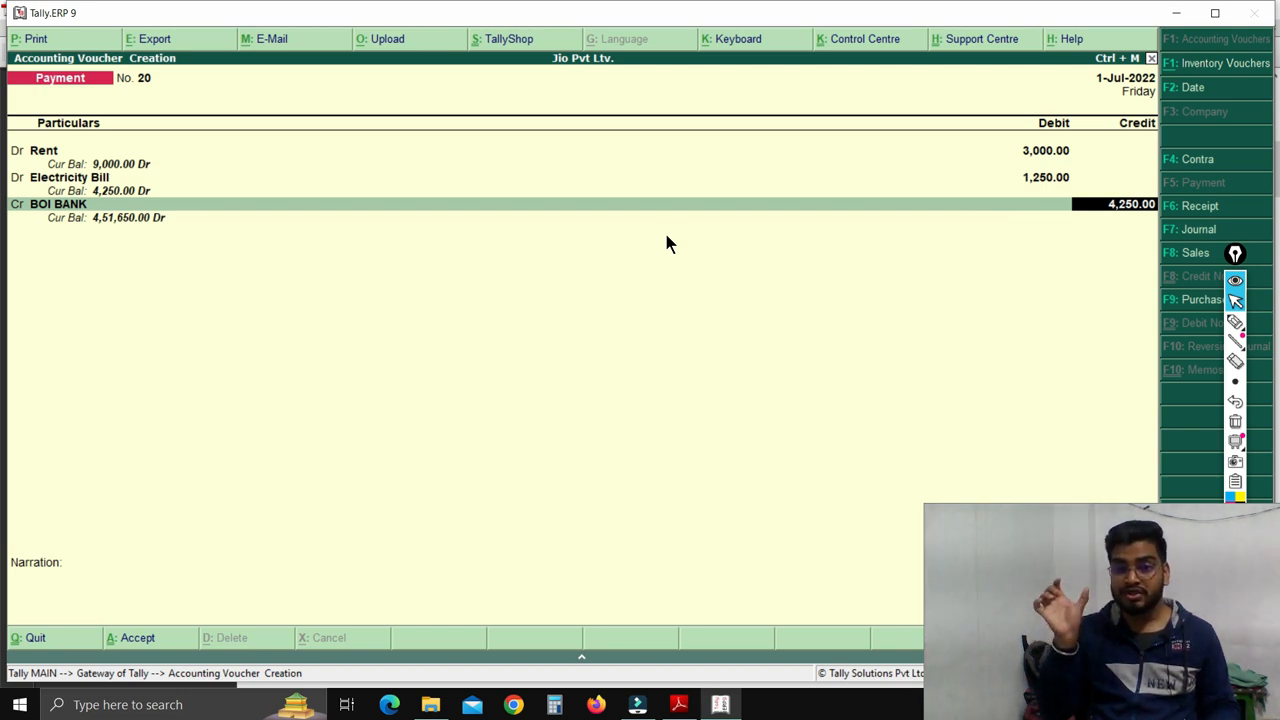
{"action": "type", "text": "3000"}
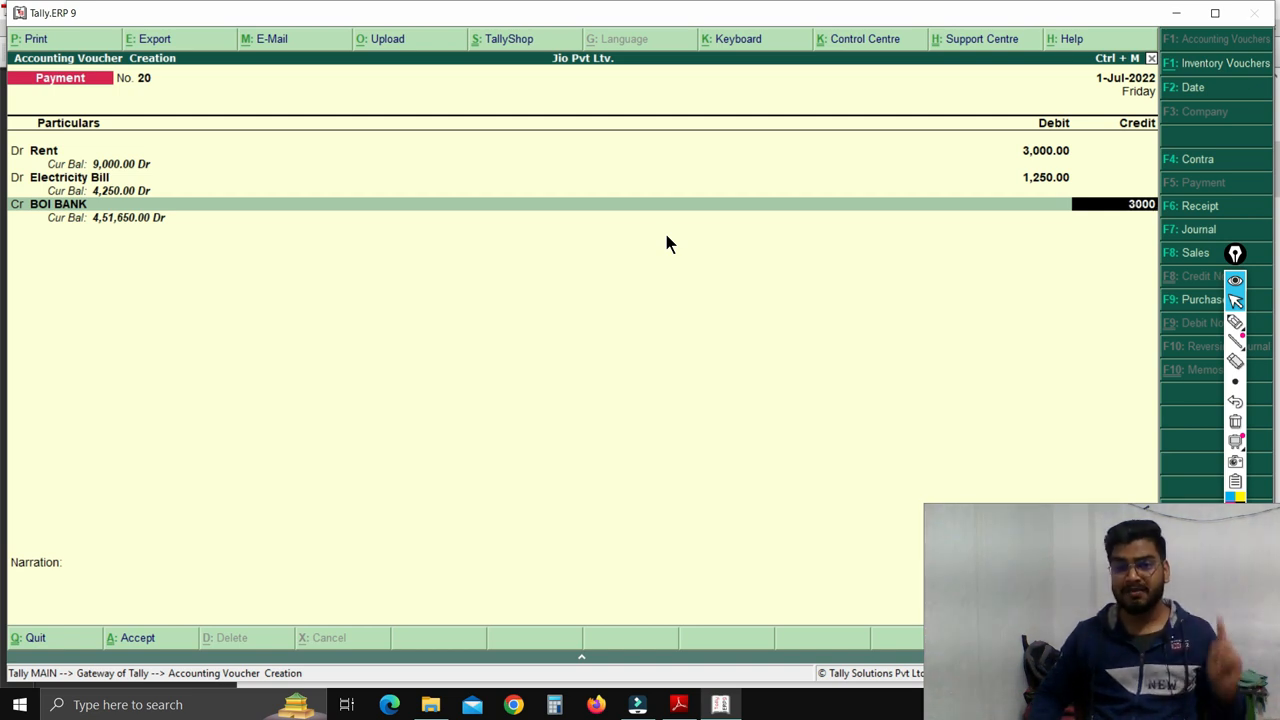
{"action": "key", "text": "Return"}
{"action": "key", "text": "Return"}
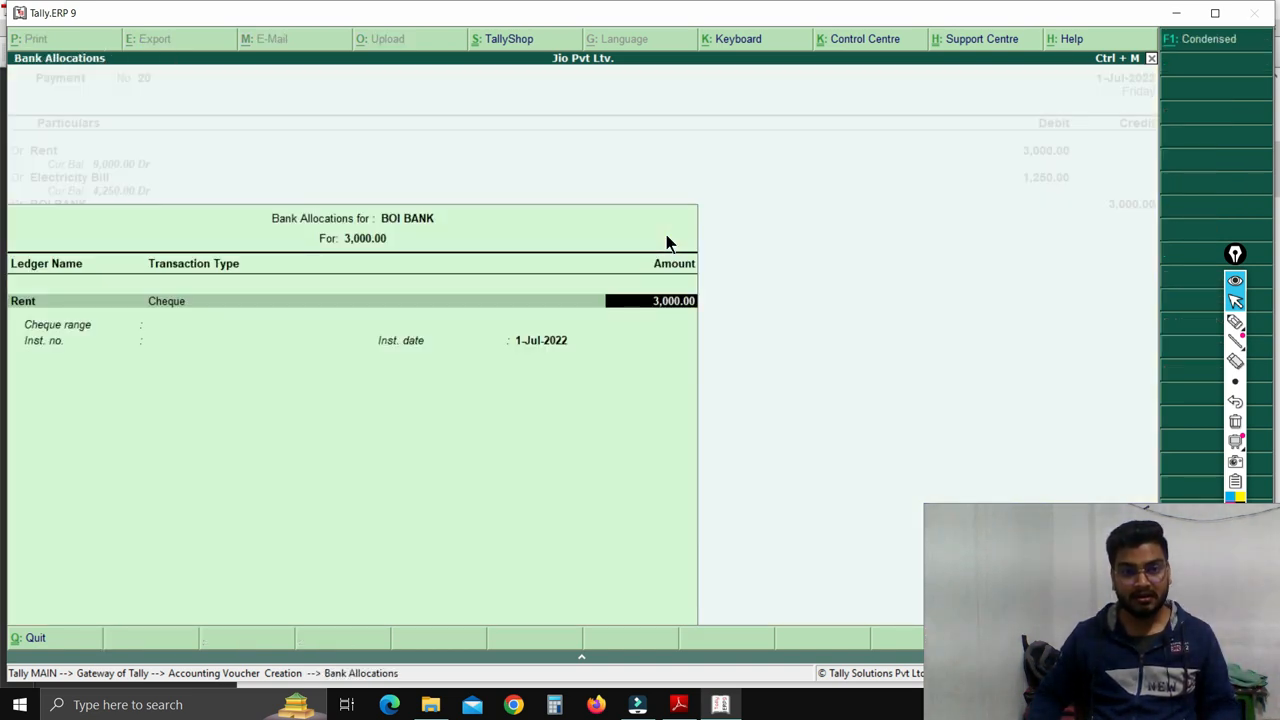
{"action": "key", "text": "Return"}
{"action": "key", "text": "Return"}
{"action": "key", "text": "Return"}
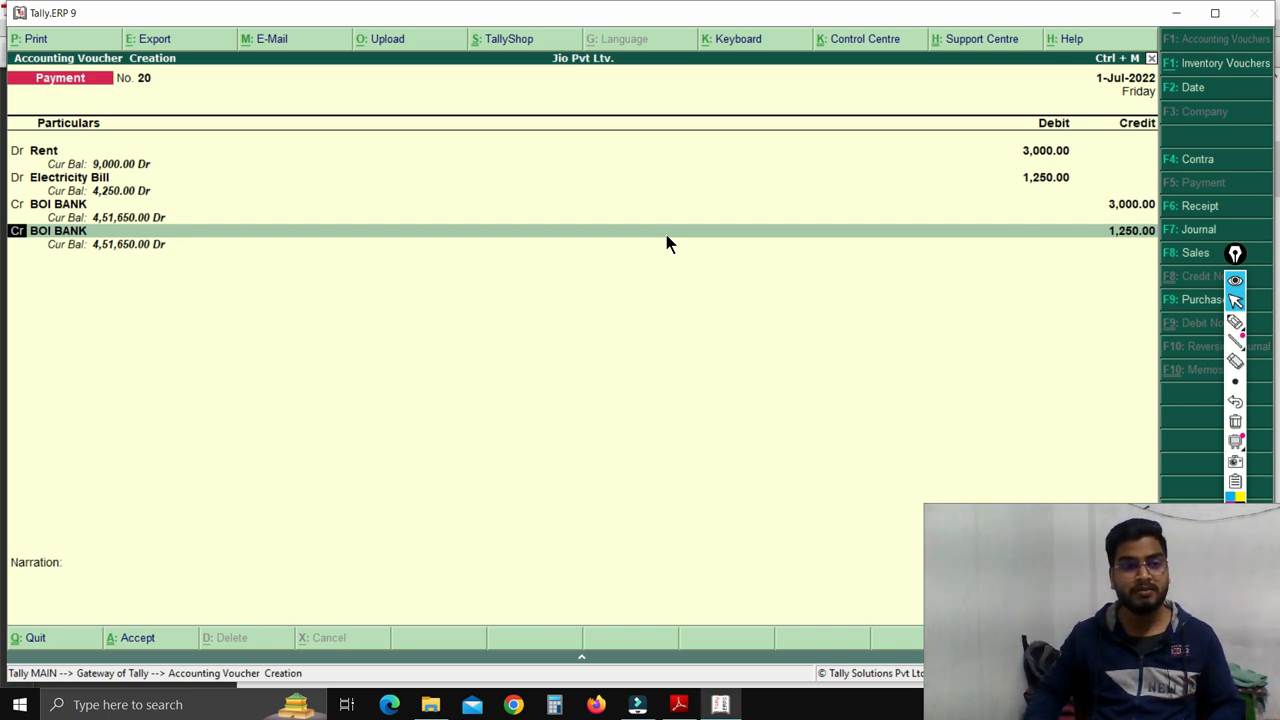
Credit the remaining 1,250 to the Cash ledger and save the payment voucher without a narration.
{"action": "key", "text": "Return"}
{"action": "type", "text": "C"}
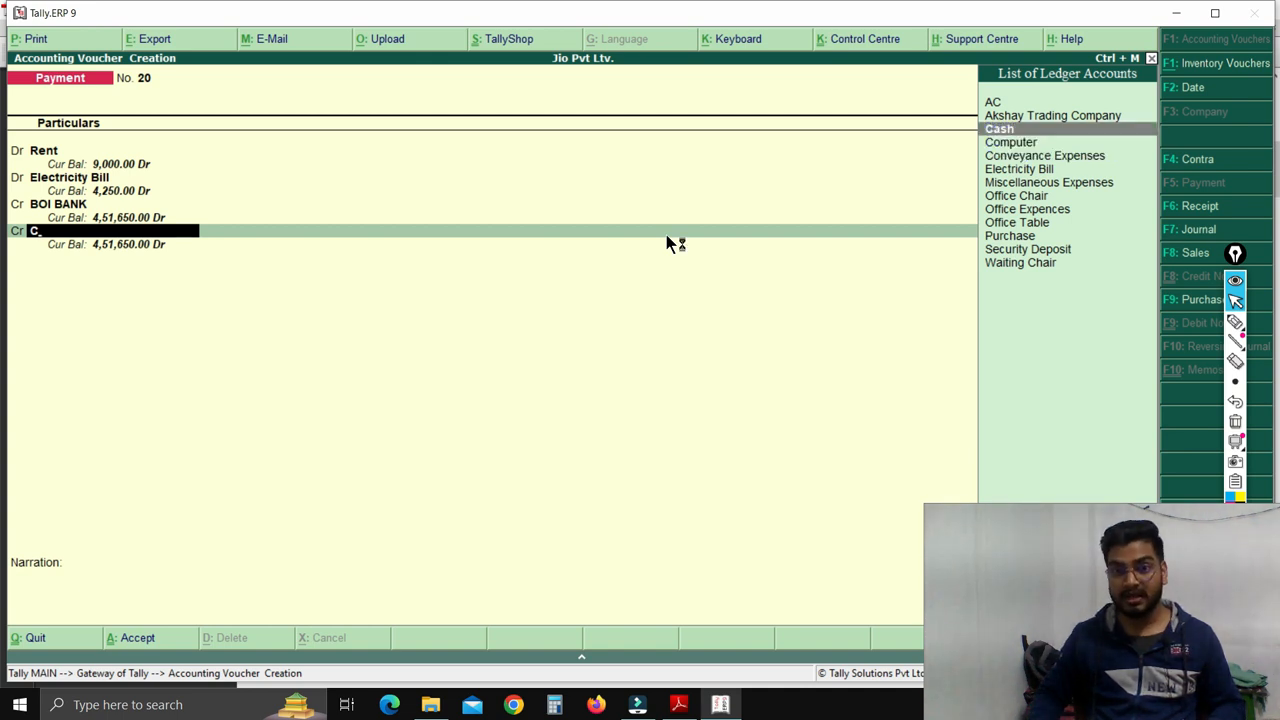
{"action": "key", "text": "Return"}
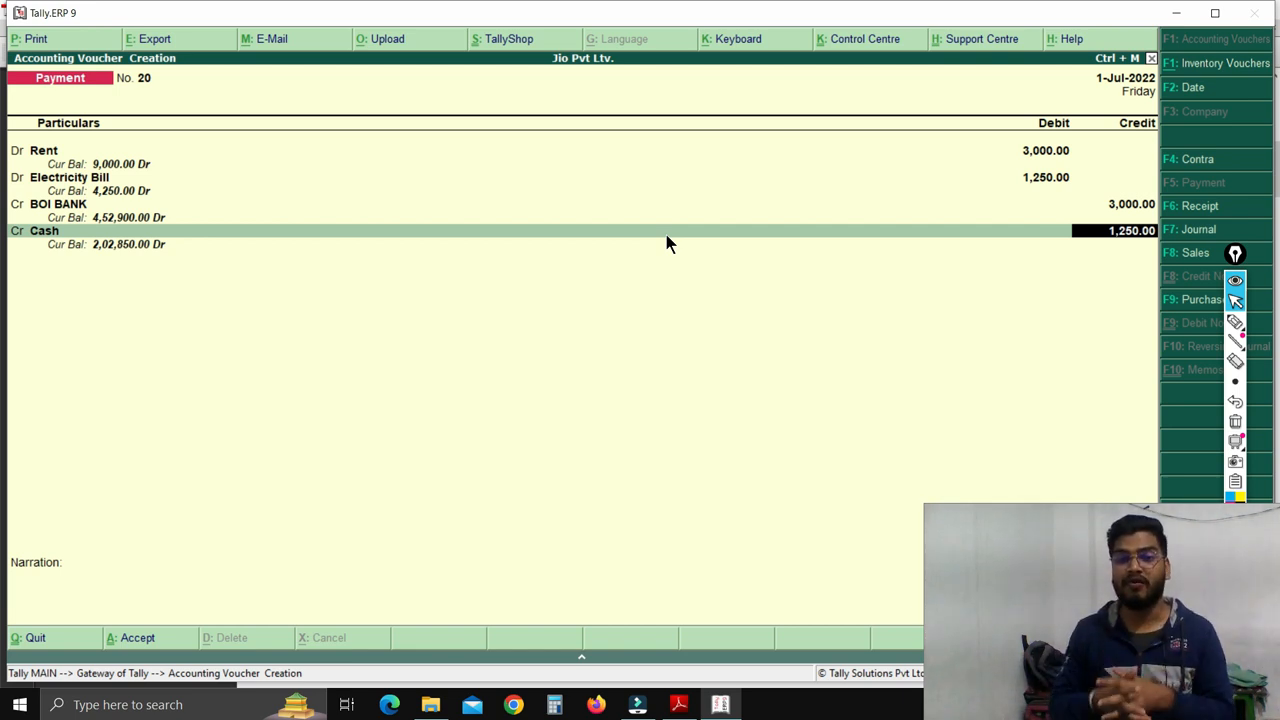
{"action": "key", "text": "Return"}
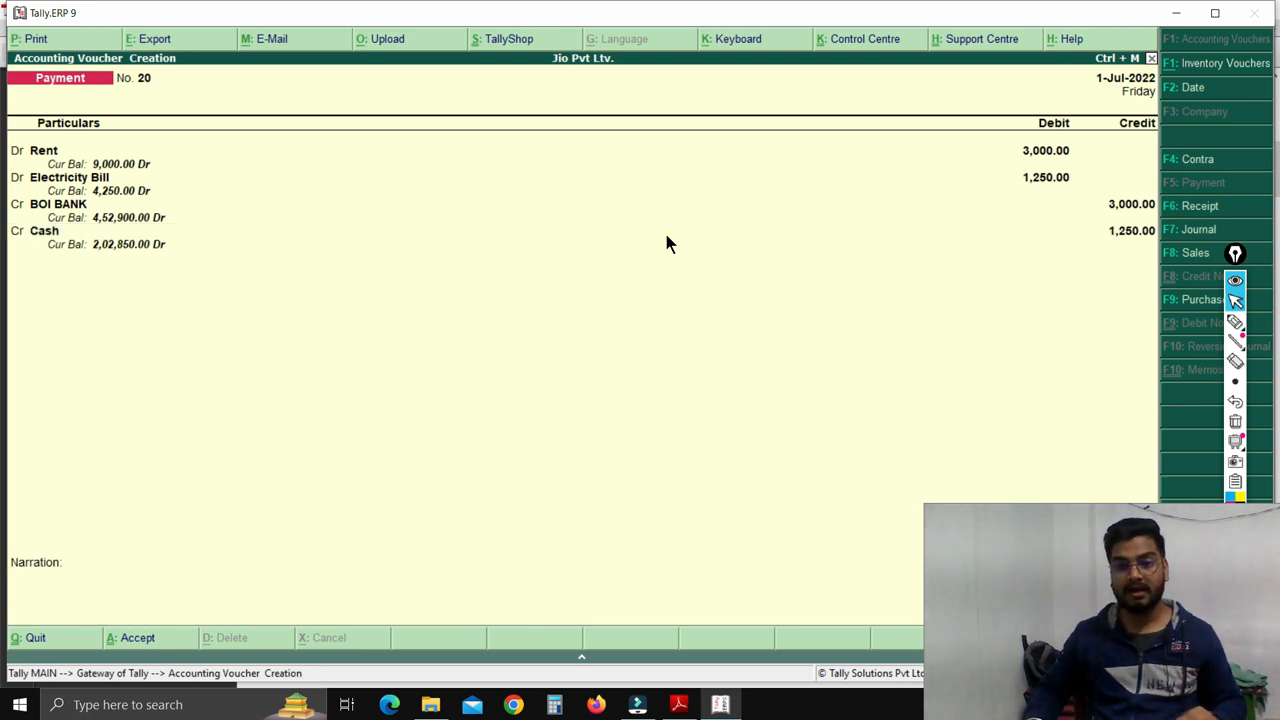
{"action": "key", "text": "Return"}
{"action": "key", "text": "Return"}
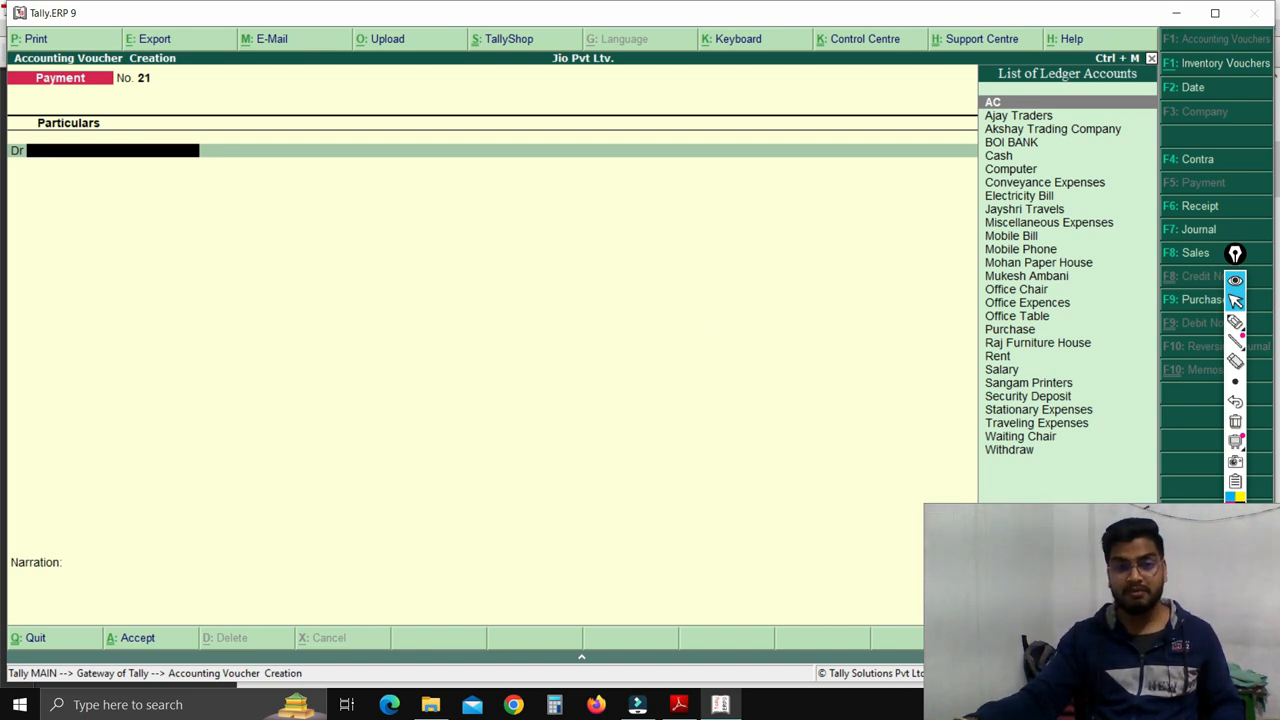
Switch to tally 23.pdf in Adobe Reader and read the Q 3 credit sale and its table of items.
{"action": "left_click", "coordinate": [679, 704]}
{"action": "left_click", "coordinate": [764, 527]}
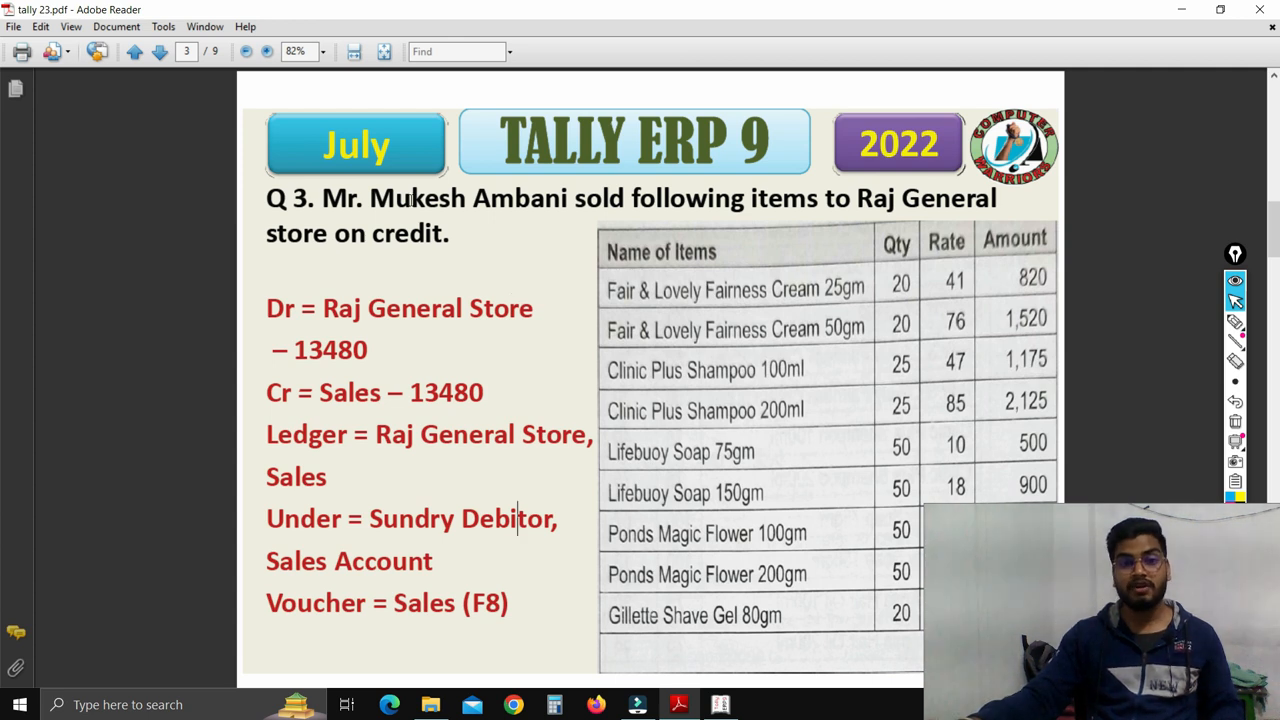
{"action": "left_click_drag", "start_coordinate": [371, 198], "coordinate": [932, 180]}
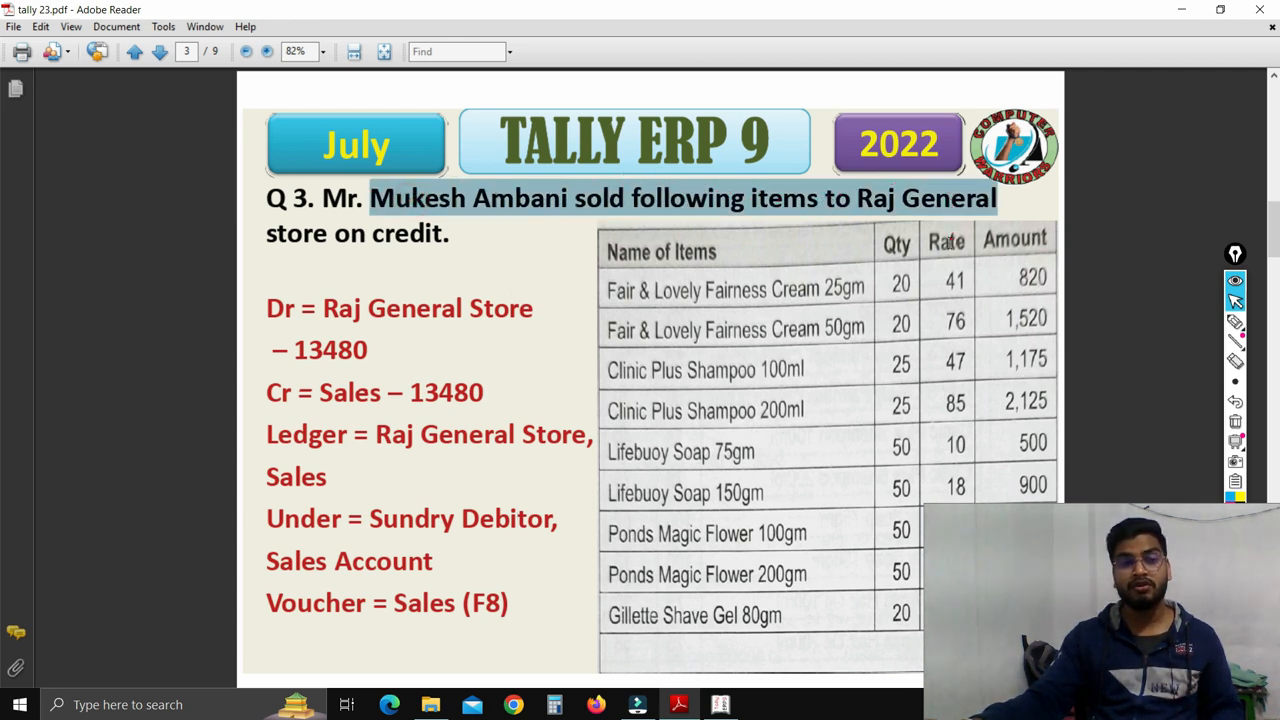
{"action": "left_click_drag", "start_coordinate": [948, 241], "coordinate": [943, 253]}
{"action": "left_click", "coordinate": [489, 248]}
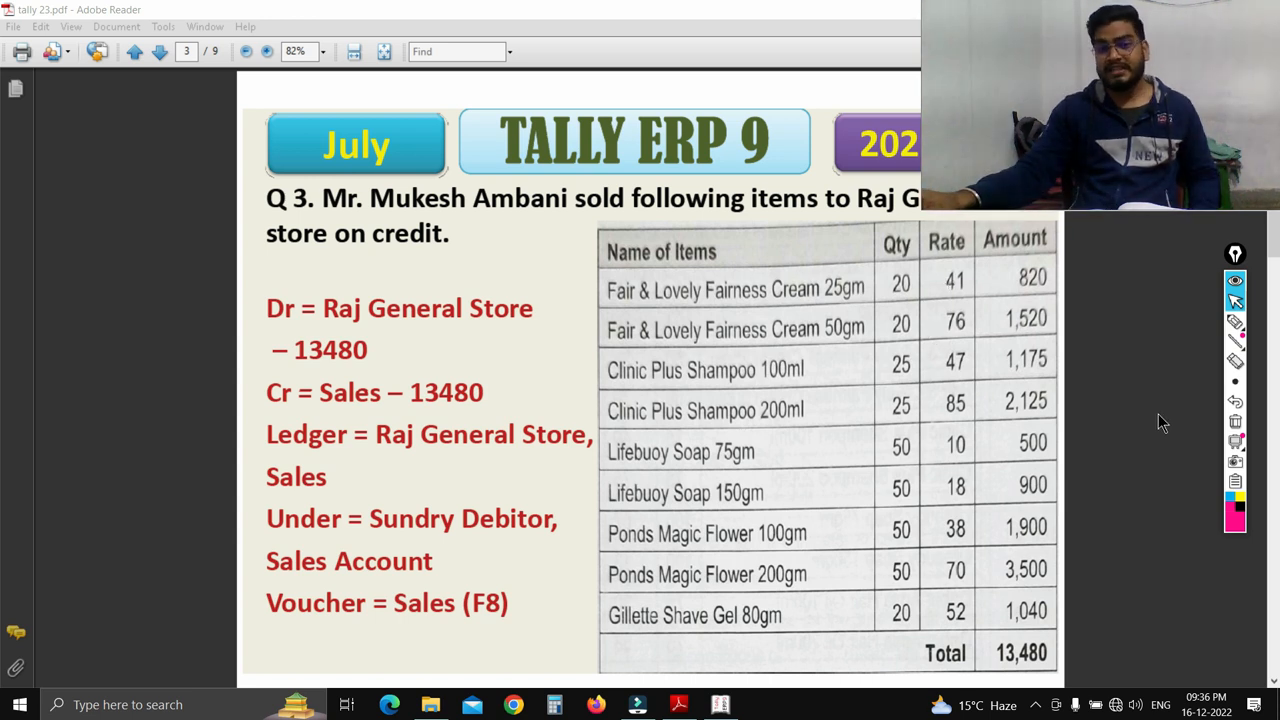
{"action": "left_click_drag", "start_coordinate": [772, 280], "coordinate": [869, 637]}
{"action": "left_click", "coordinate": [686, 530]}
{"action": "left_click", "coordinate": [617, 396]}
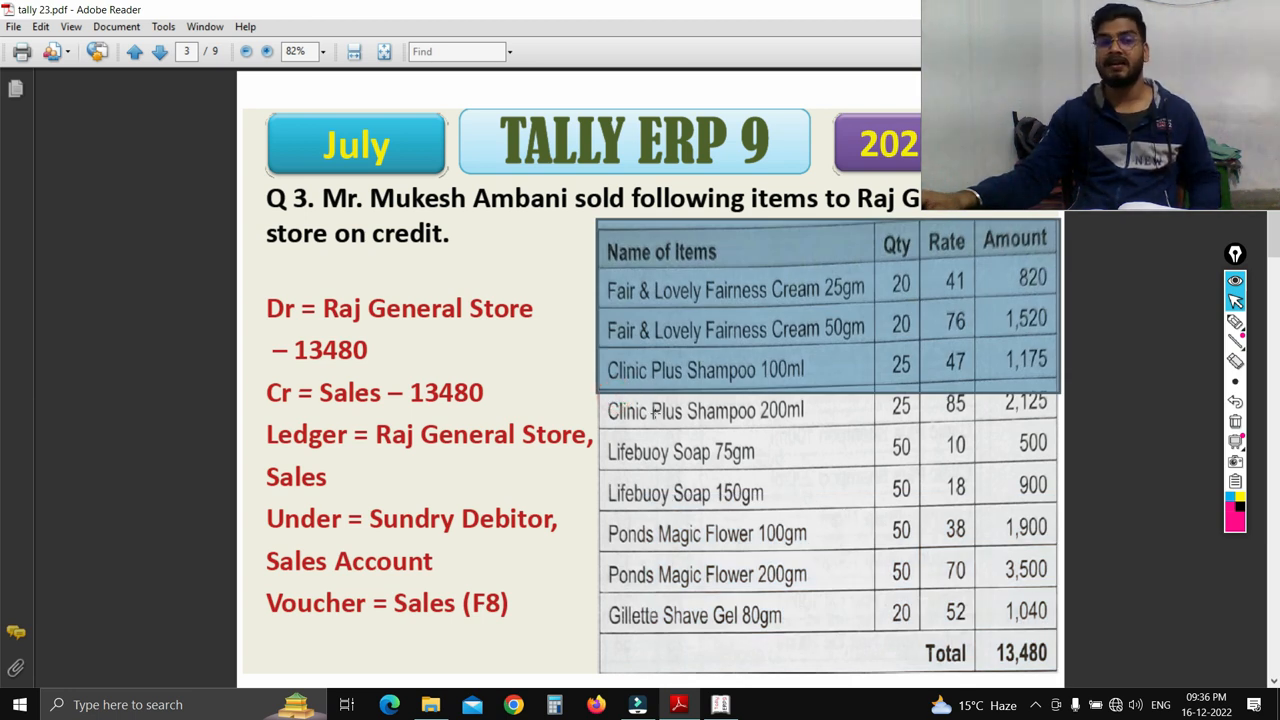
Review the debit and credit entries, ledger groups and voucher type given for the Q 3 sale.
{"action": "left_click_drag", "start_coordinate": [326, 300], "coordinate": [532, 306]}
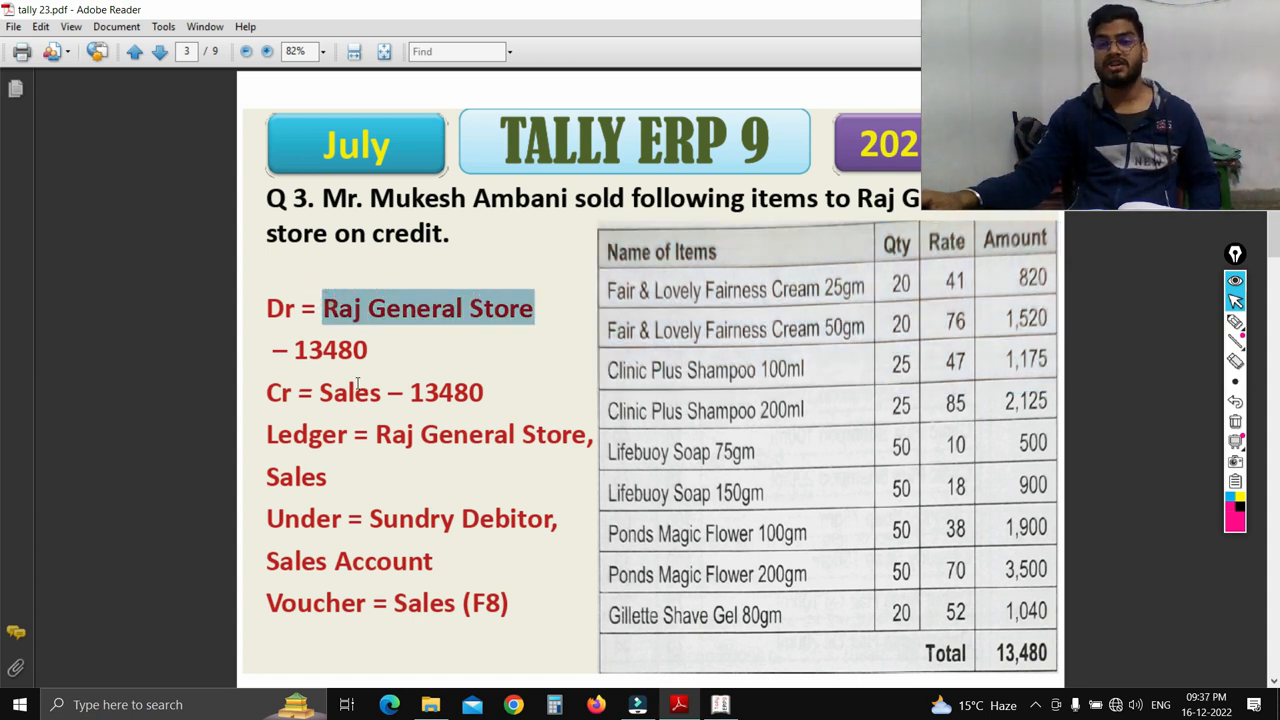
{"action": "left_click", "coordinate": [410, 358]}
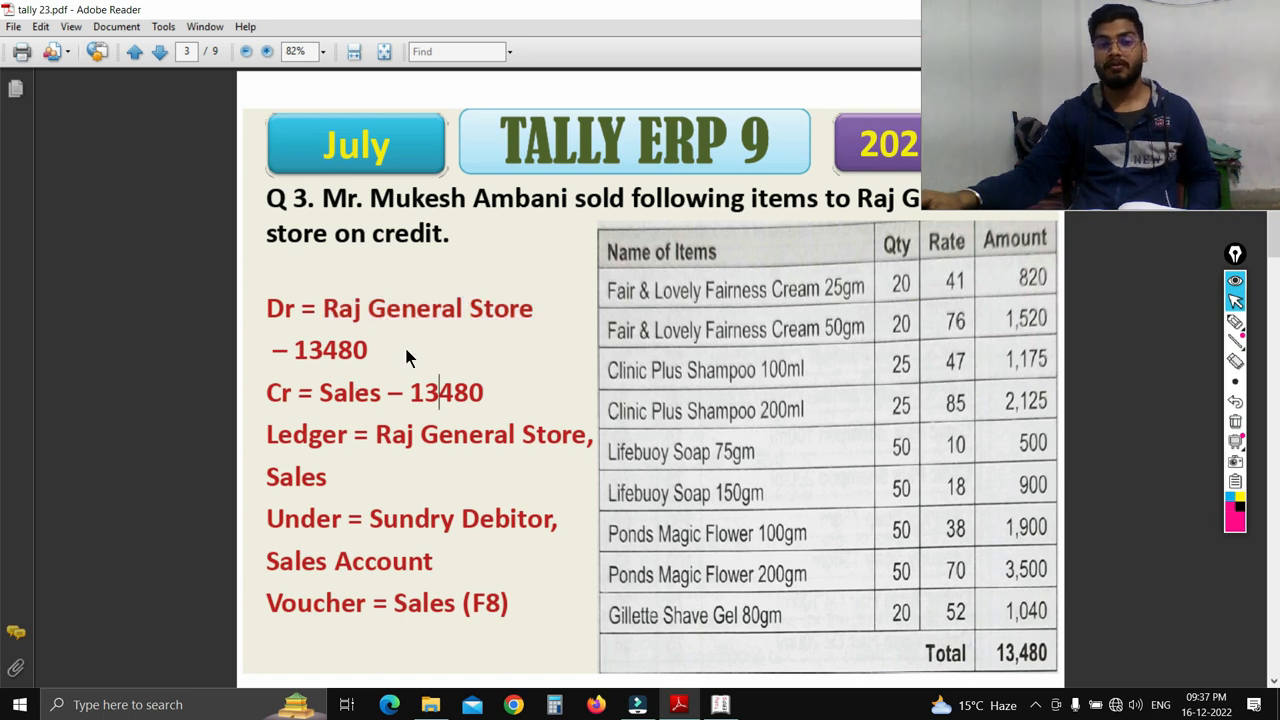
{"action": "left_click_drag", "start_coordinate": [341, 310], "coordinate": [491, 325]}
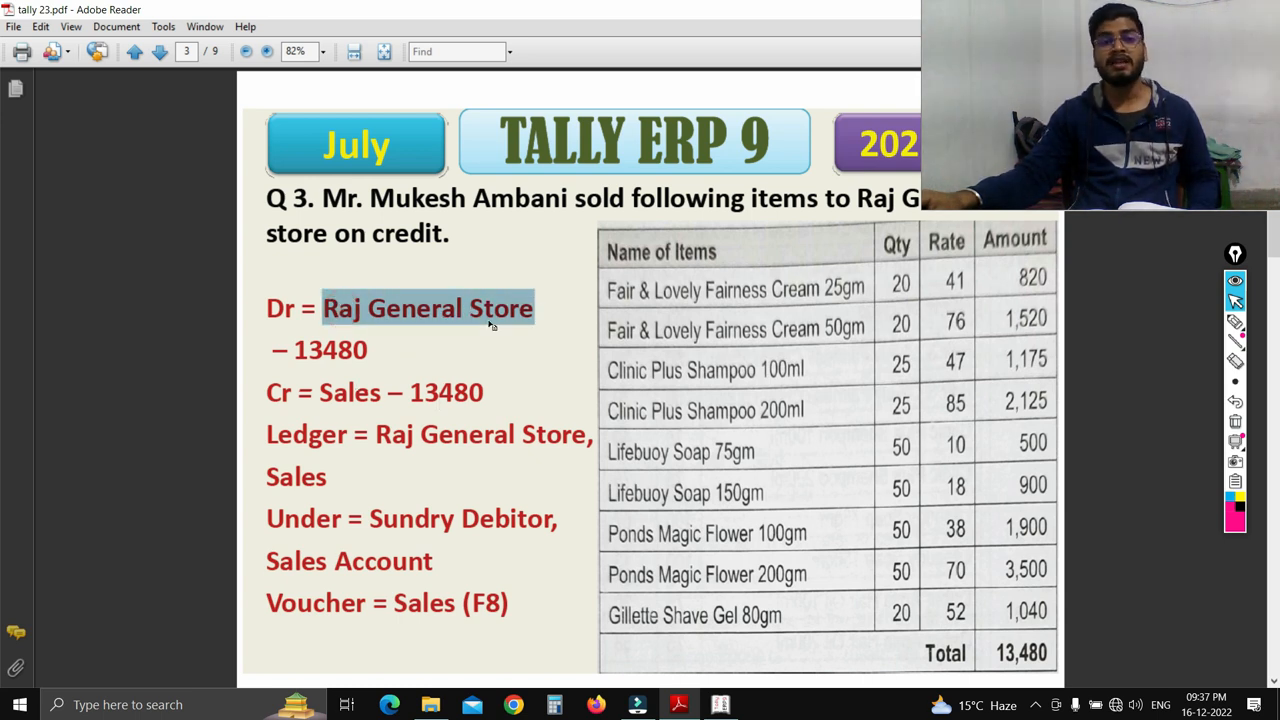
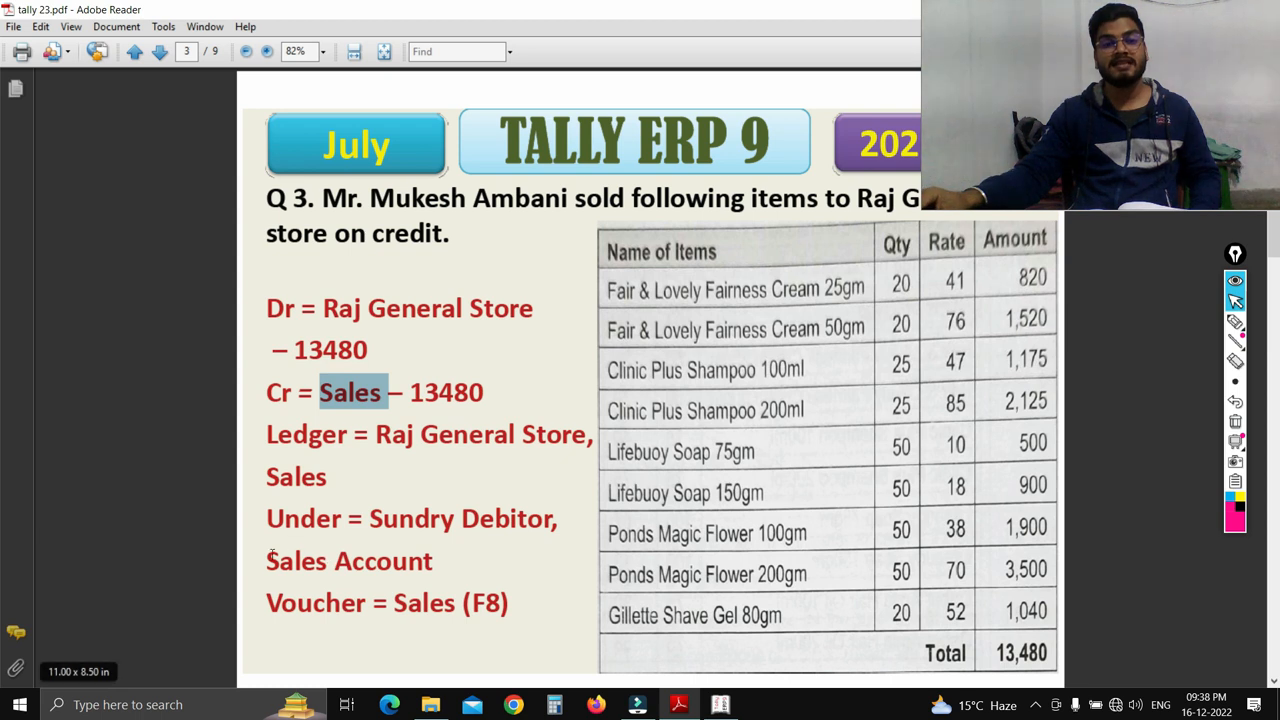
{"action": "triple_click", "coordinate": [268, 556]}
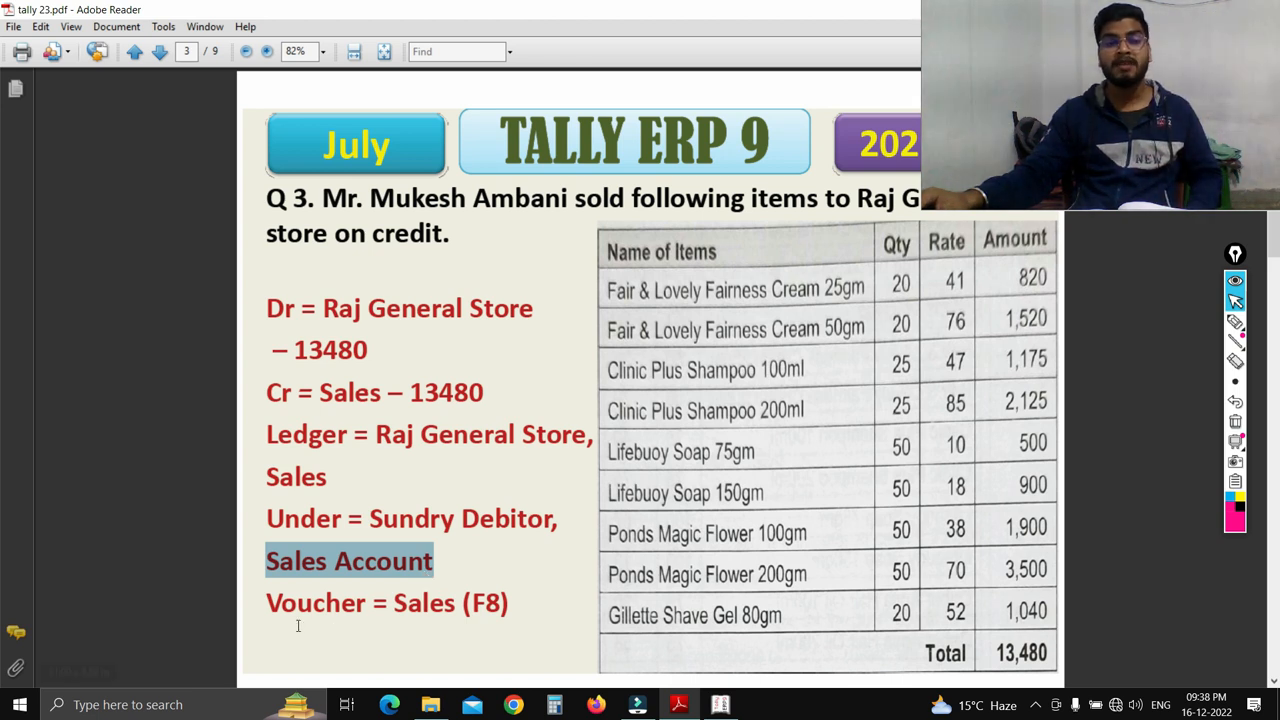
{"action": "left_click_drag", "start_coordinate": [265, 603], "coordinate": [514, 615]}
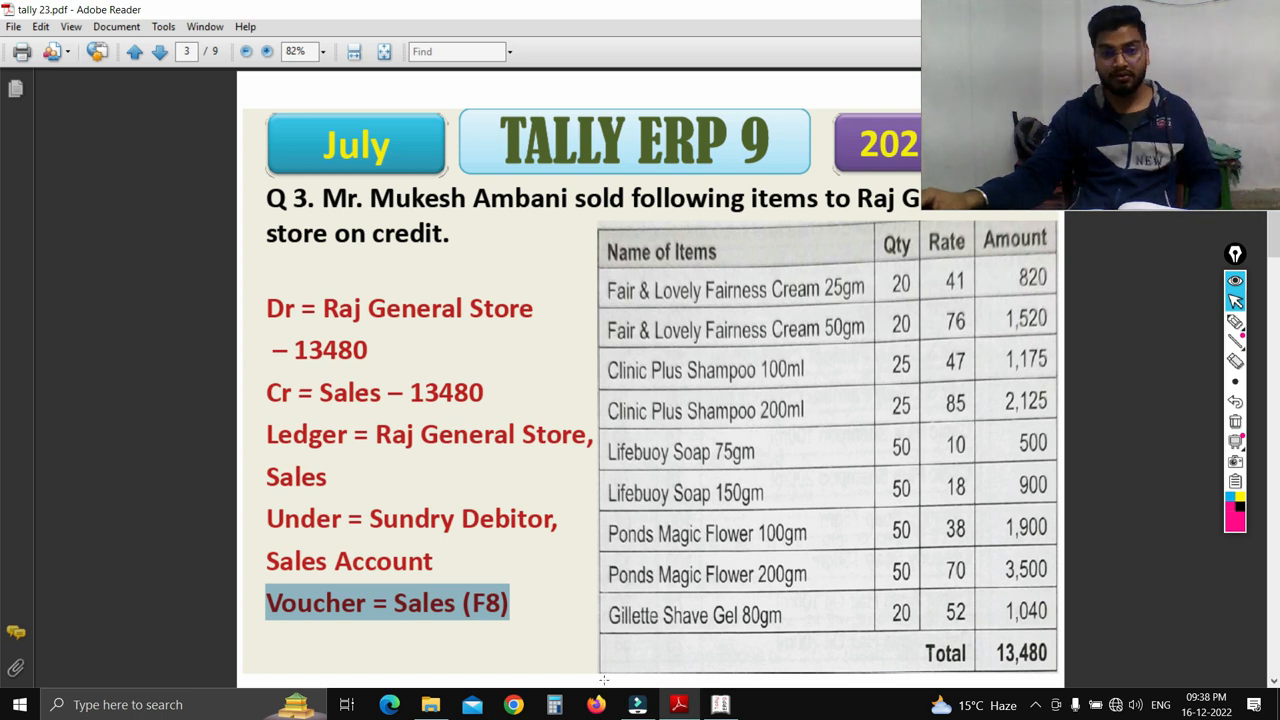
Switch back to Tally.ERP 9 and start a Sales voucher with reference number 854652.
{"action": "left_click", "coordinate": [712, 704]}
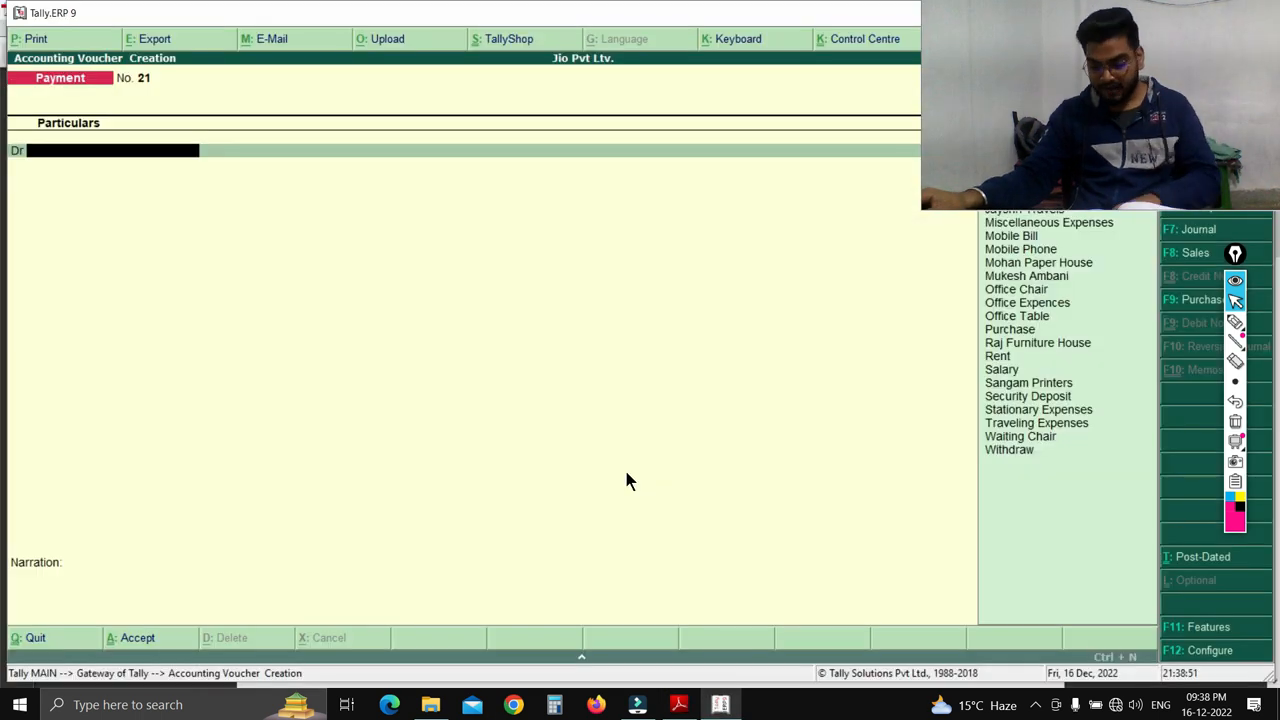
{"action": "key", "text": "F8"}
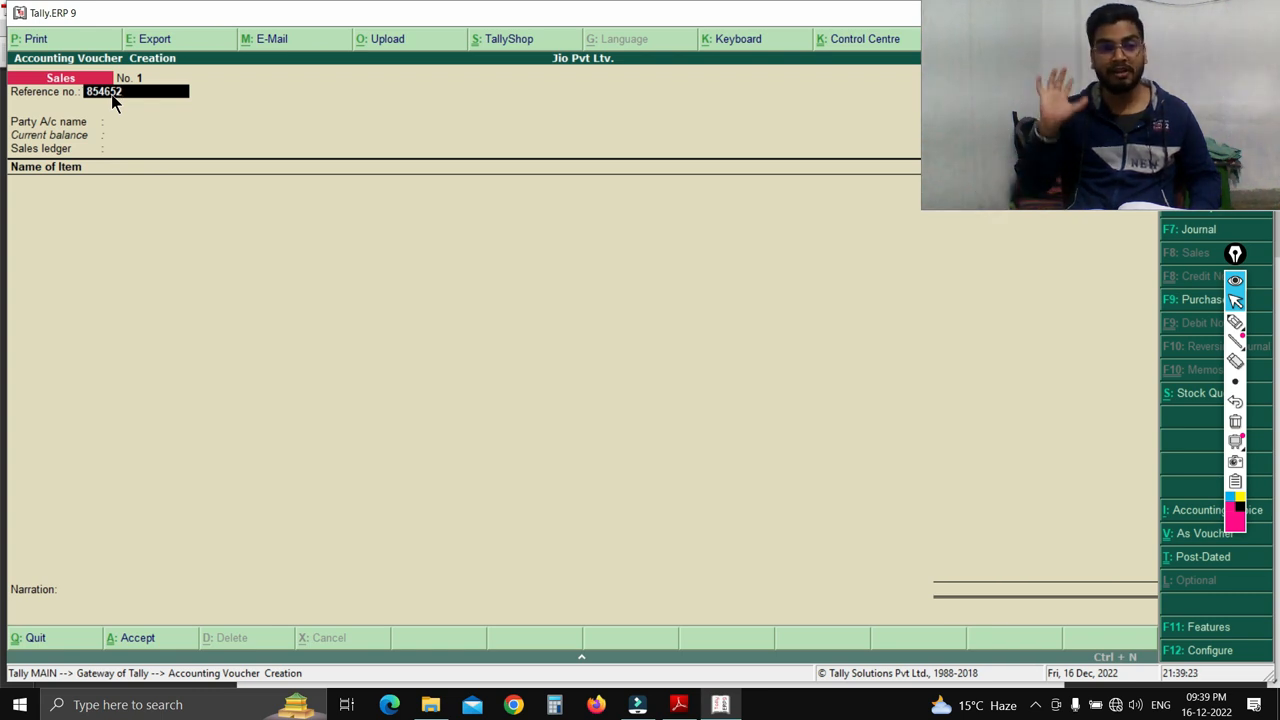
{"action": "key", "text": "Return"}
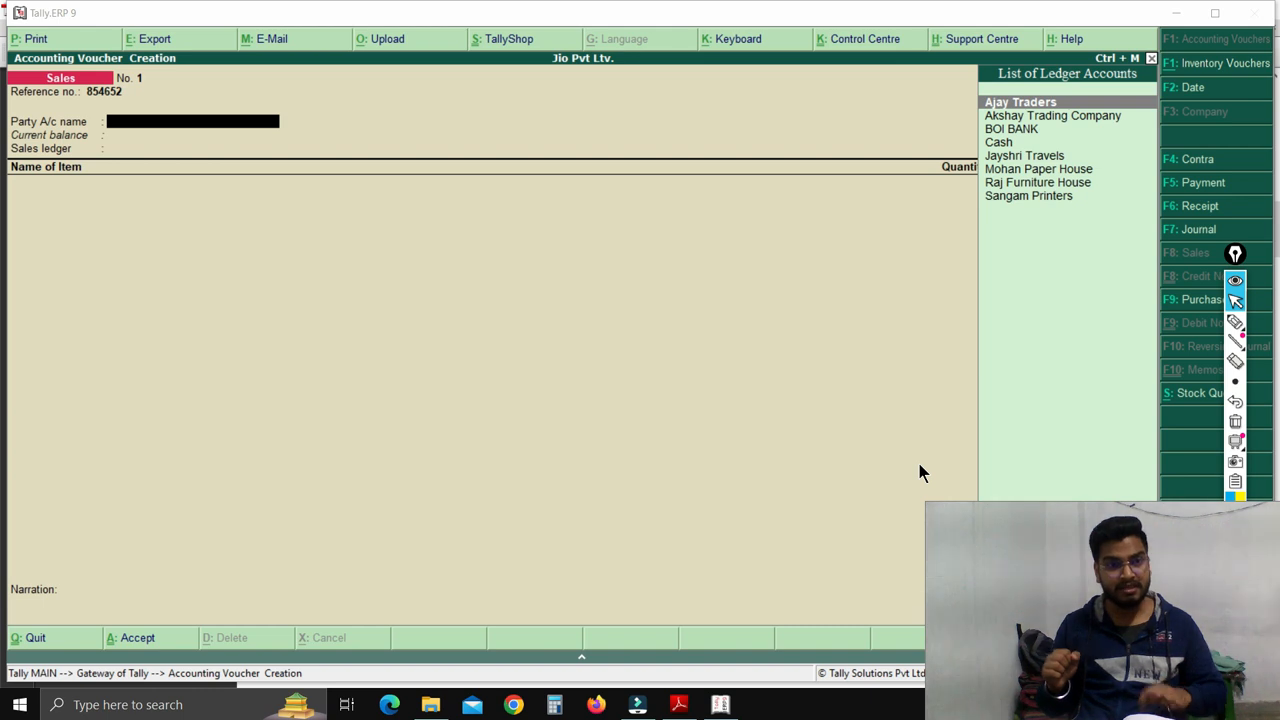
Create a party ledger named Raj General Store for the sales voucher and place it under Sundry Debtors.
{"action": "key", "text": "alt+c"}
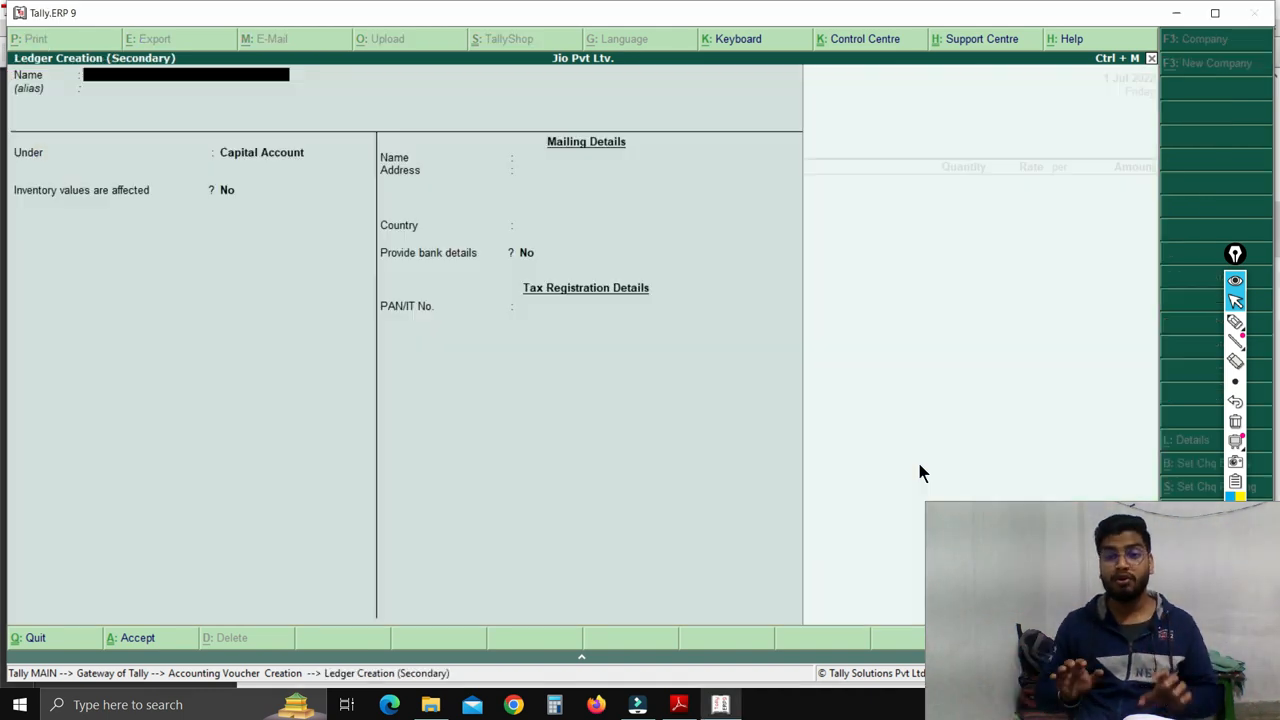
{"action": "type", "text": "Raj General Store"}
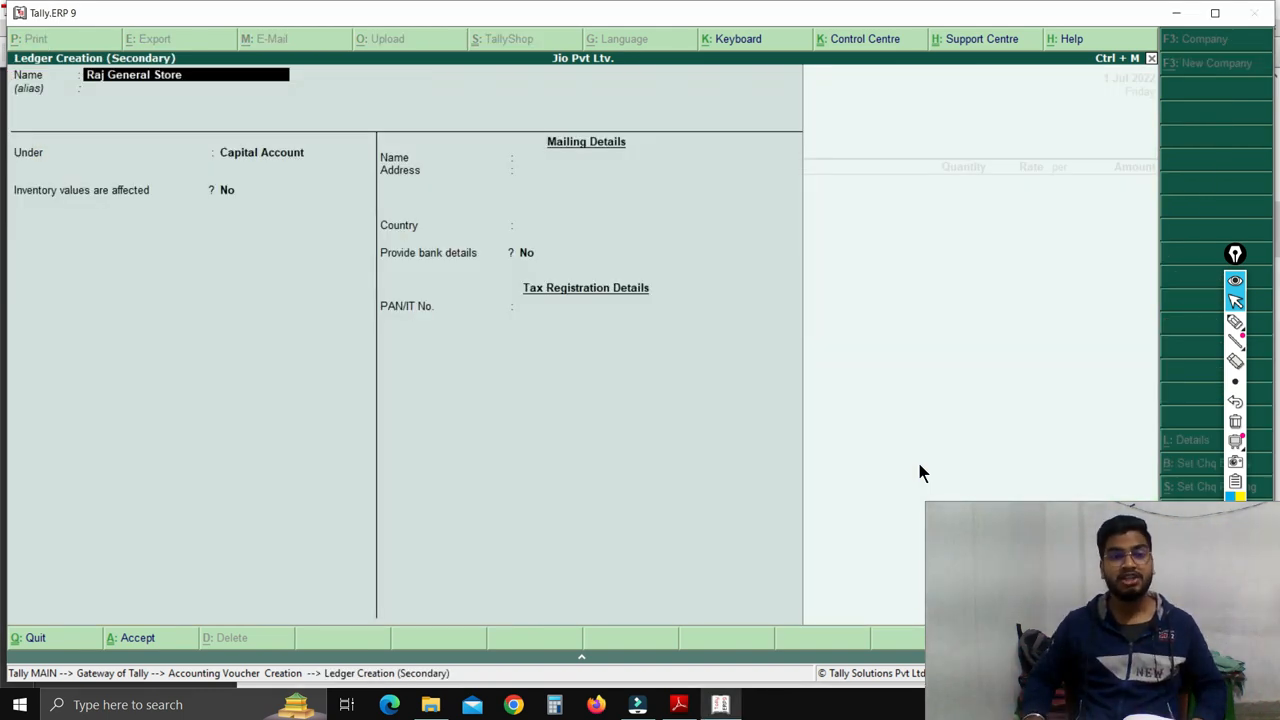
{"action": "key", "text": "Return"}
{"action": "key", "text": "Return"}
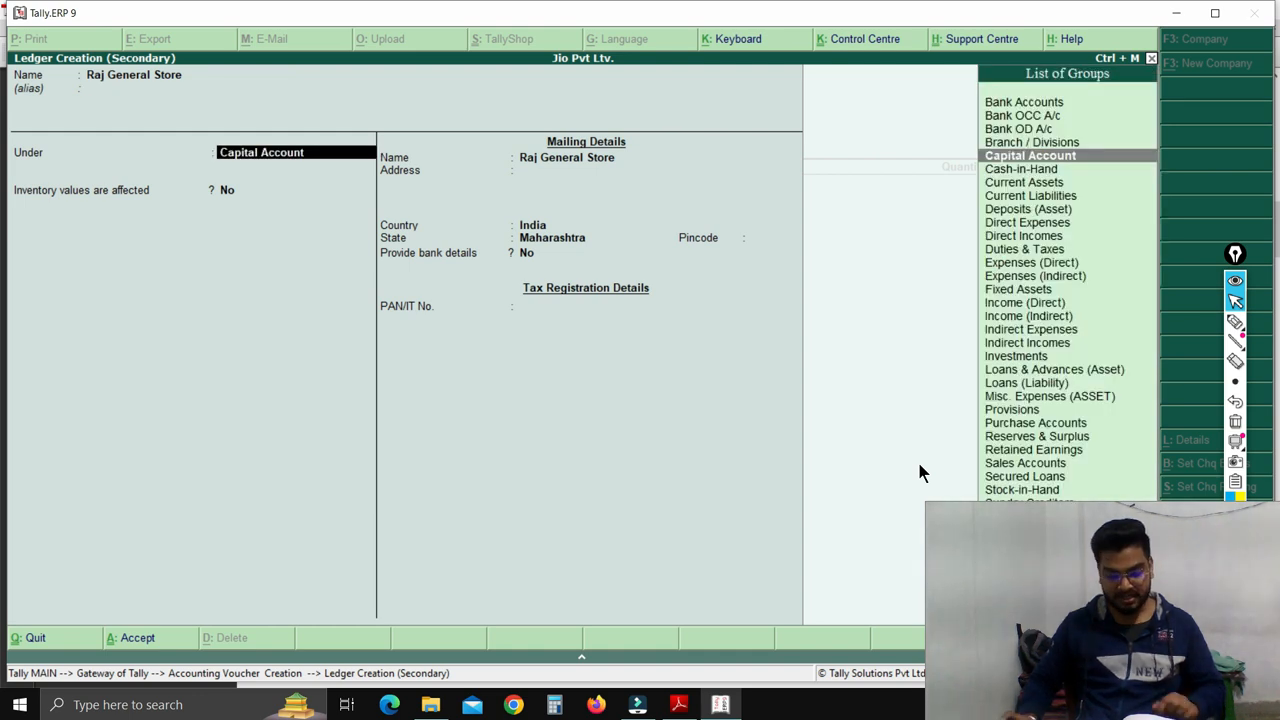
{"action": "type", "text": "S"}
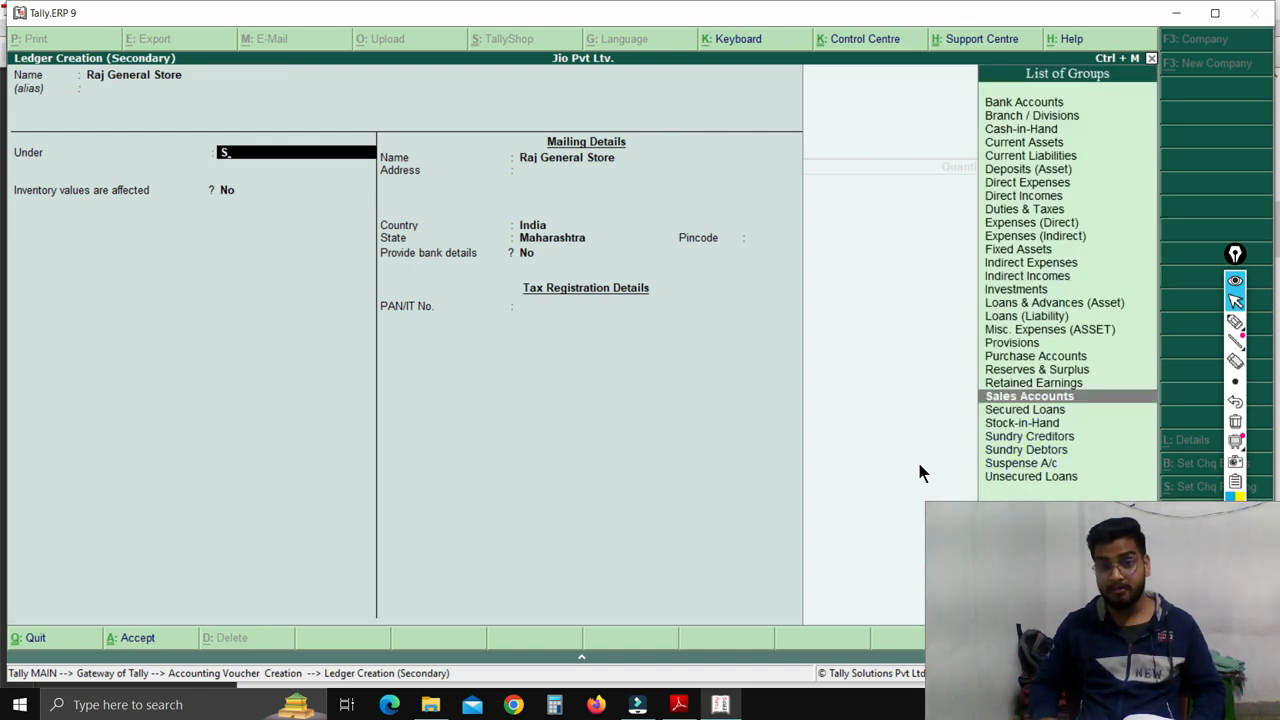
{"action": "key", "text": "Down"}
{"action": "key", "text": "Down"}
{"action": "key", "text": "Down"}
{"action": "key", "text": "Down"}
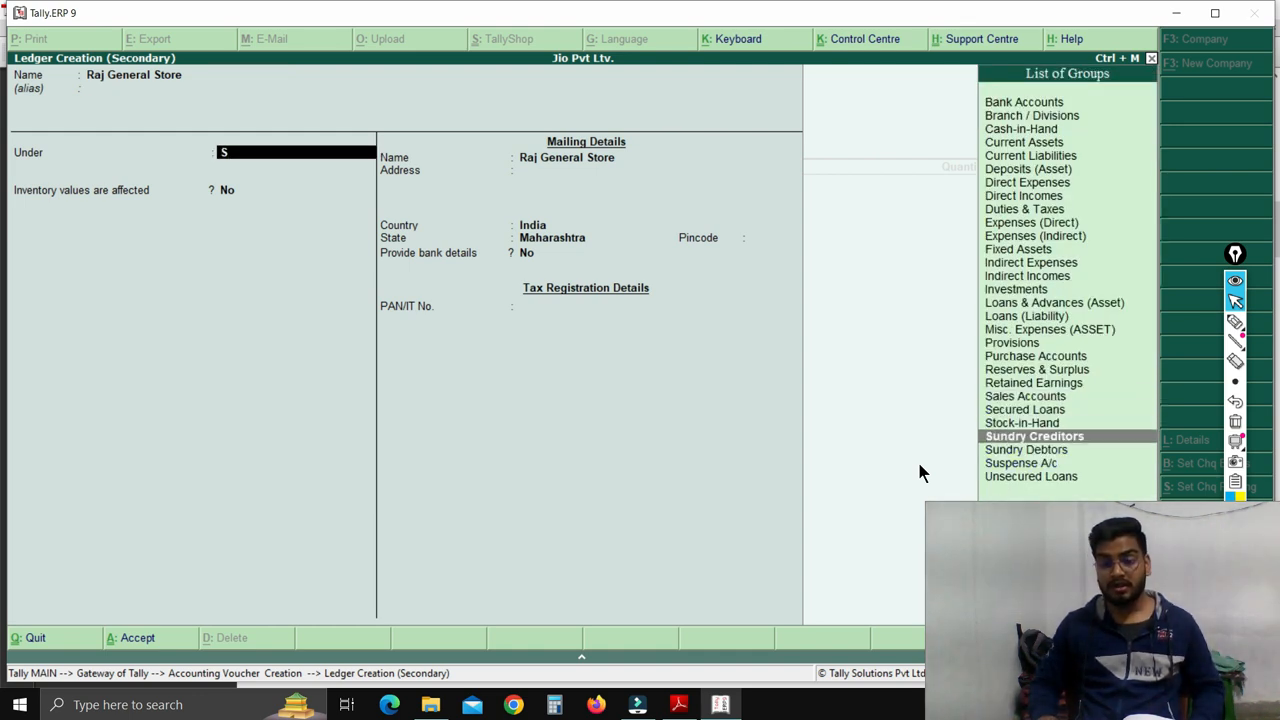
{"action": "key", "text": "Return"}
Save the Raj General Store ledger with its default billing and mailing settings, and accept the voucher's party details without despatch or order information.
{"action": "key", "text": "Return"}
{"action": "key", "text": "Return"}
{"action": "key", "text": "Return"}
{"action": "key", "text": "Return"}
{"action": "key", "text": "Return"}
{"action": "key", "text": "Return"}
{"action": "key", "text": "Return"}
{"action": "key", "text": "Return"}
{"action": "key", "text": "Return"}
{"action": "key", "text": "Return"}
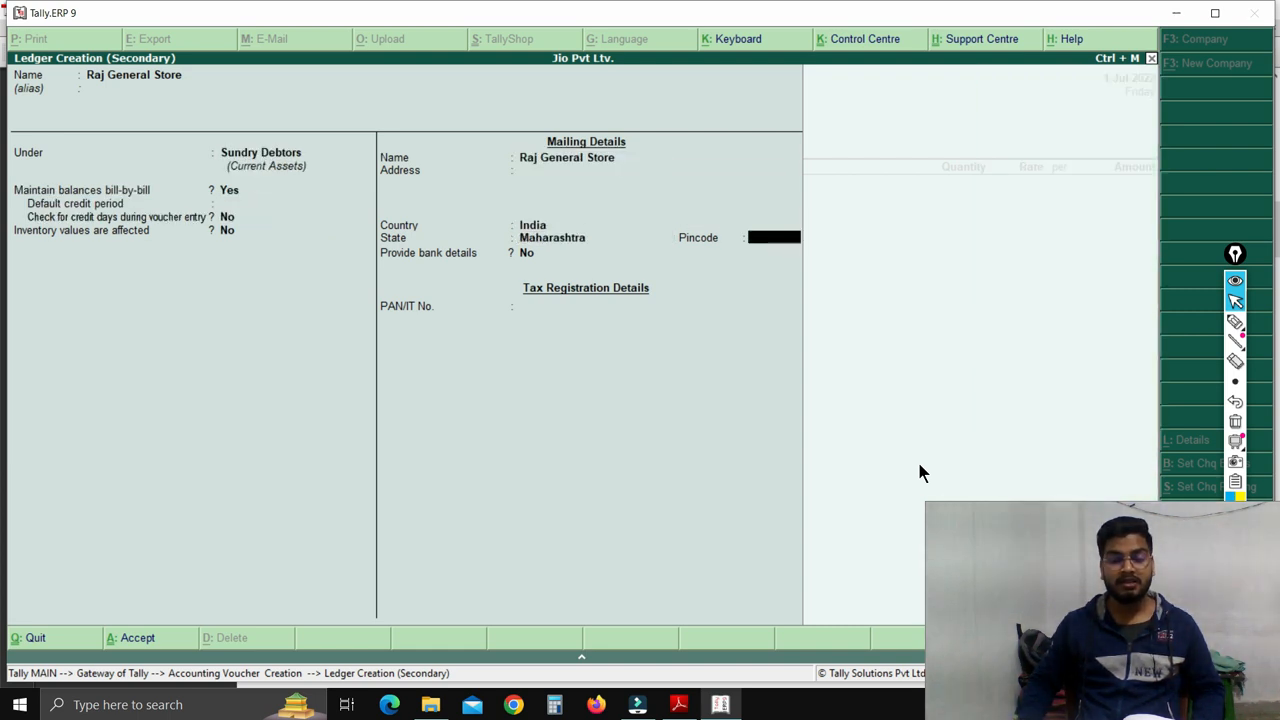
{"action": "key", "text": "y"}
{"action": "key", "text": "Return"}
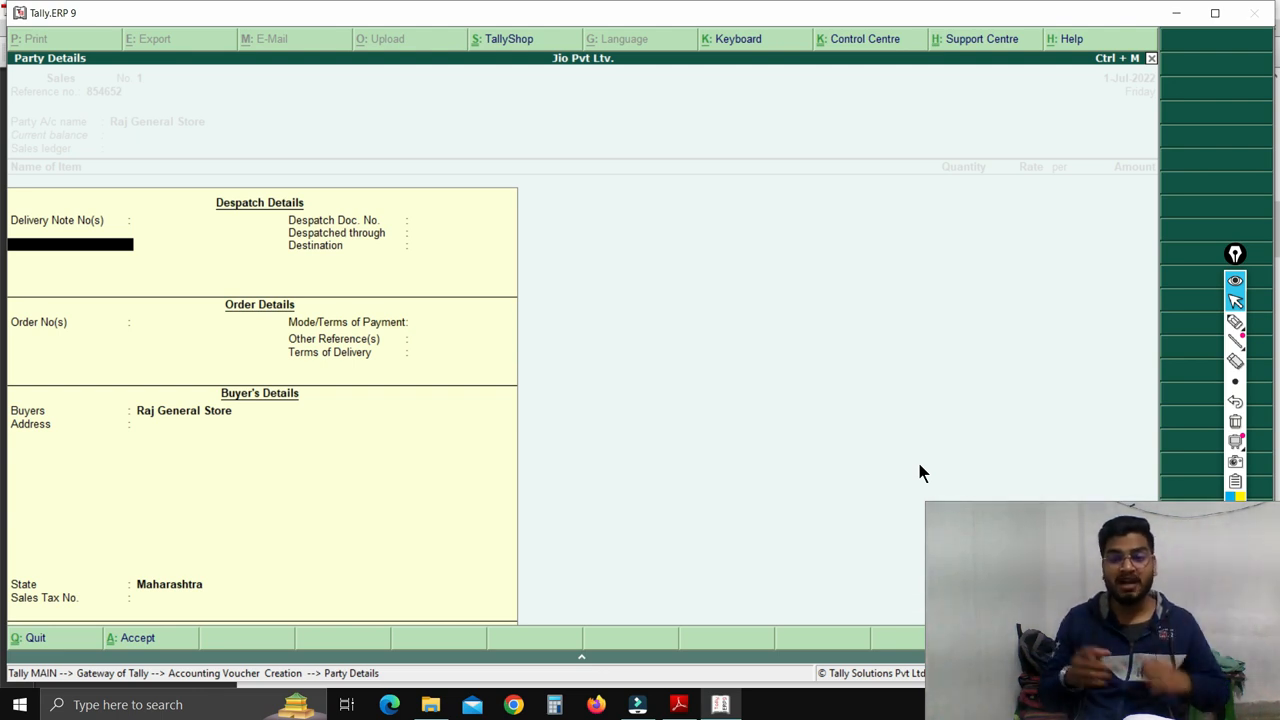
{"action": "key", "text": "ctrl+a"}
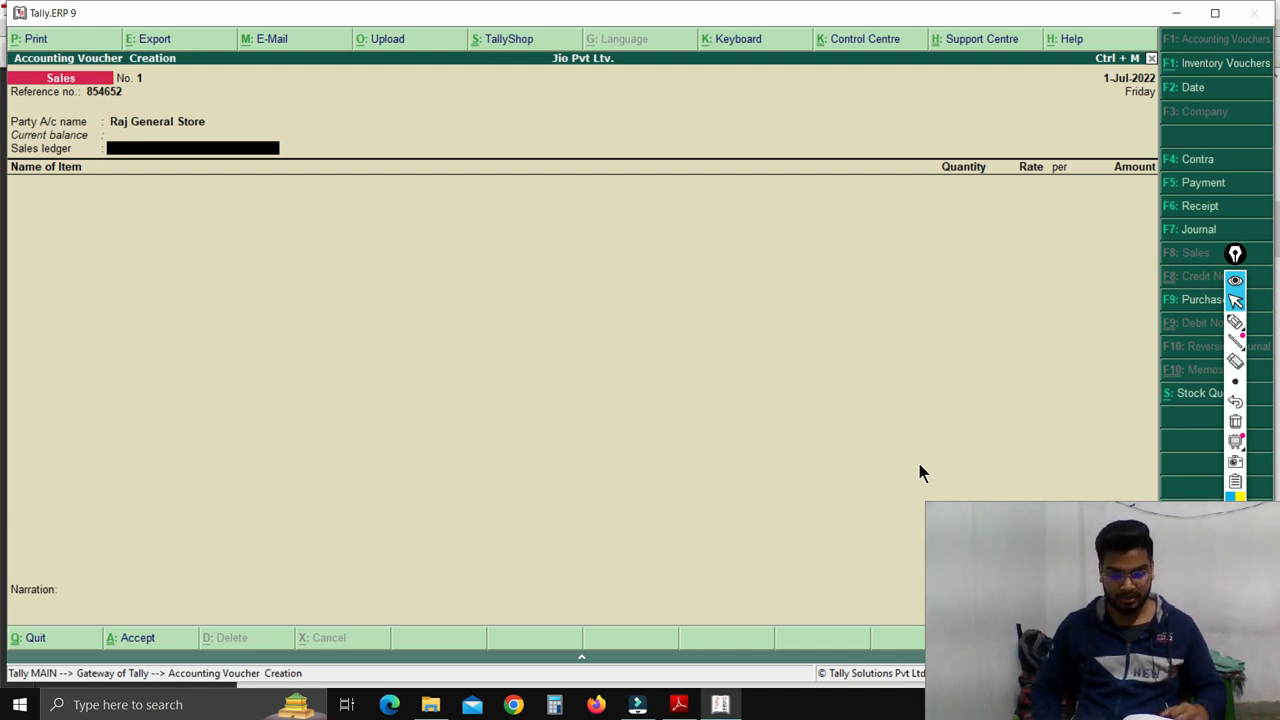
Create the Sales ledger under Sales Accounts with inventory values affected set to Yes and ledger type Not Applicable.
{"action": "type", "text": "S"}
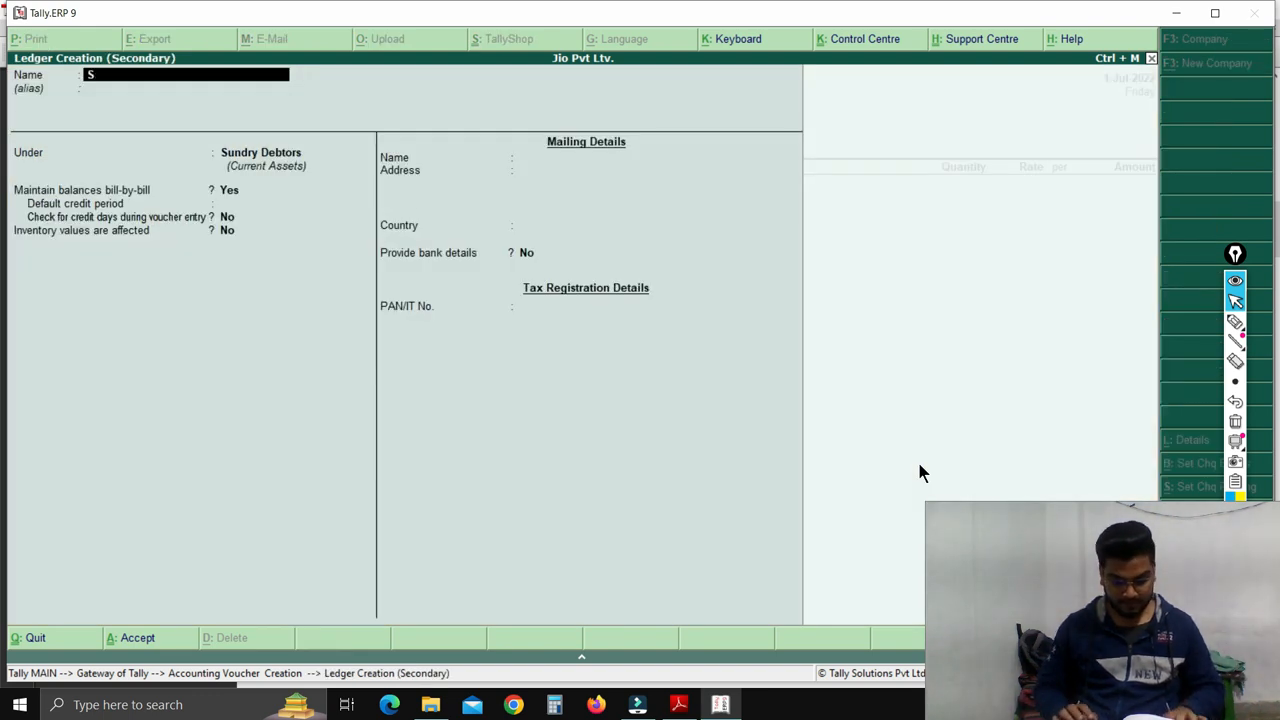
{"action": "type", "text": "ales"}
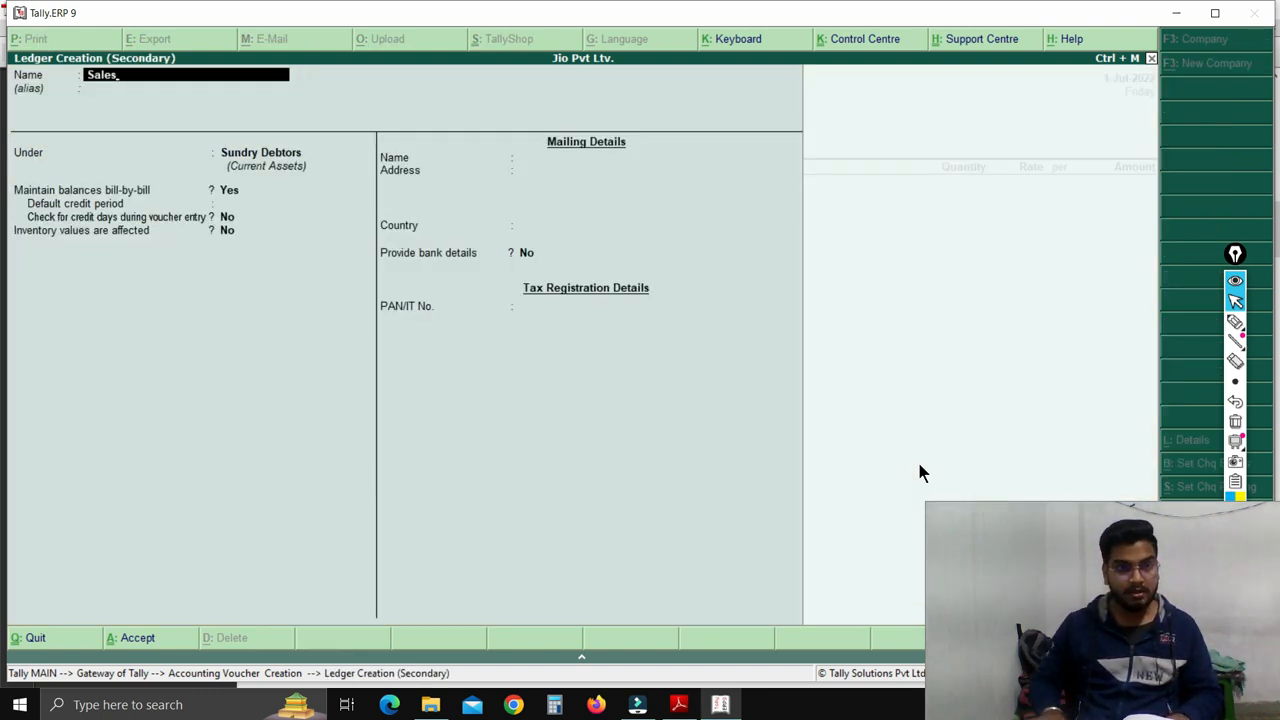
{"action": "key", "text": "Return"}
{"action": "key", "text": "Return"}
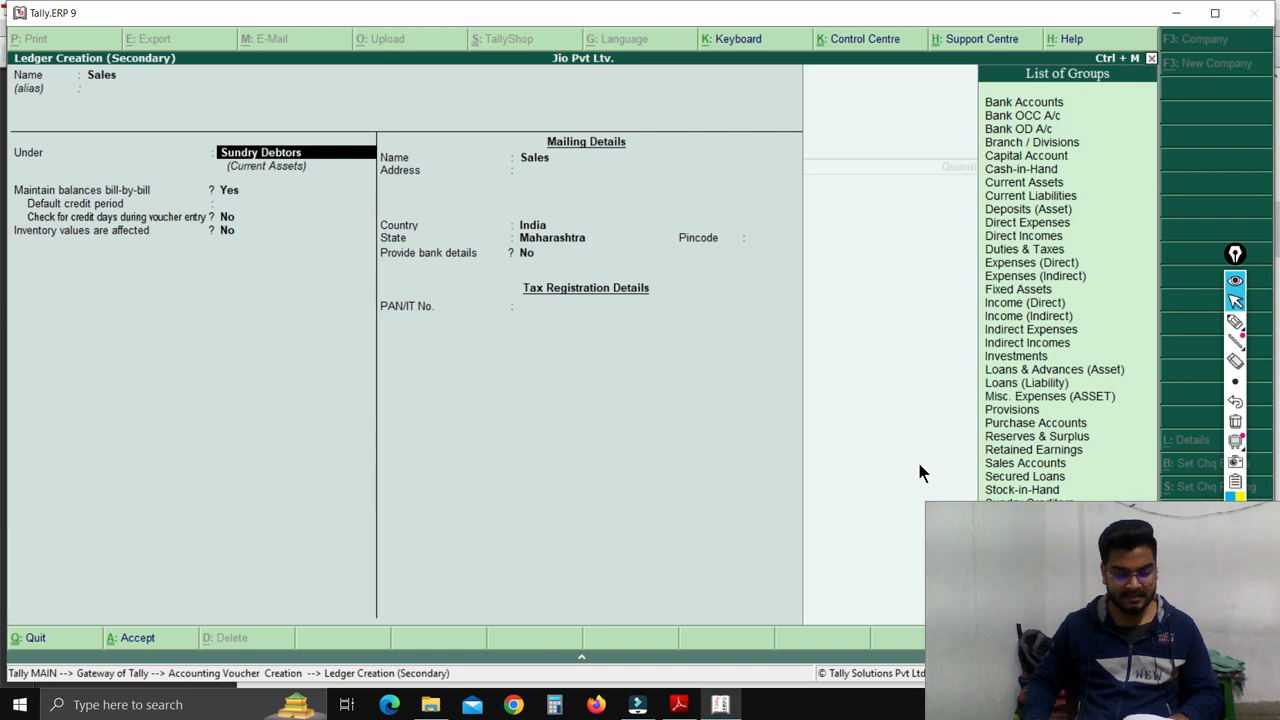
{"action": "type", "text": "S"}
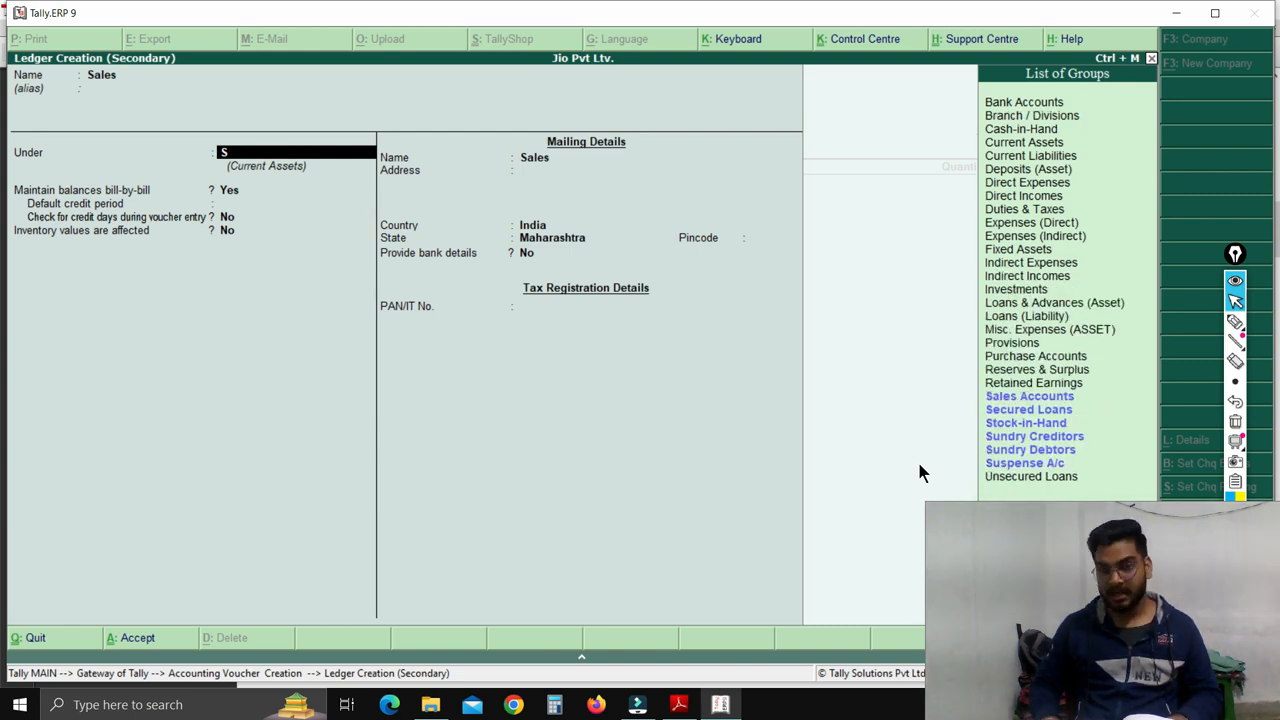
{"action": "key", "text": "Down"}
{"action": "key", "text": "Return"}
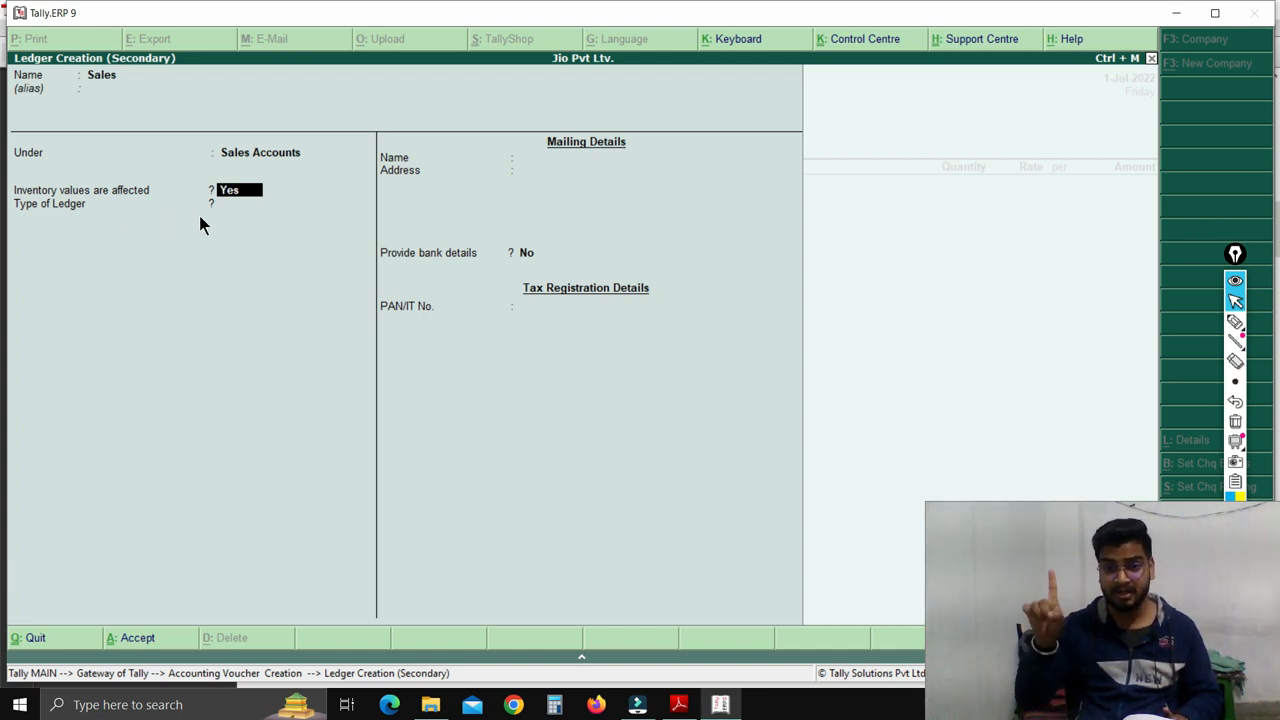
{"action": "key", "text": "Return"}
{"action": "key", "text": "Return"}
{"action": "key", "text": "Return"}
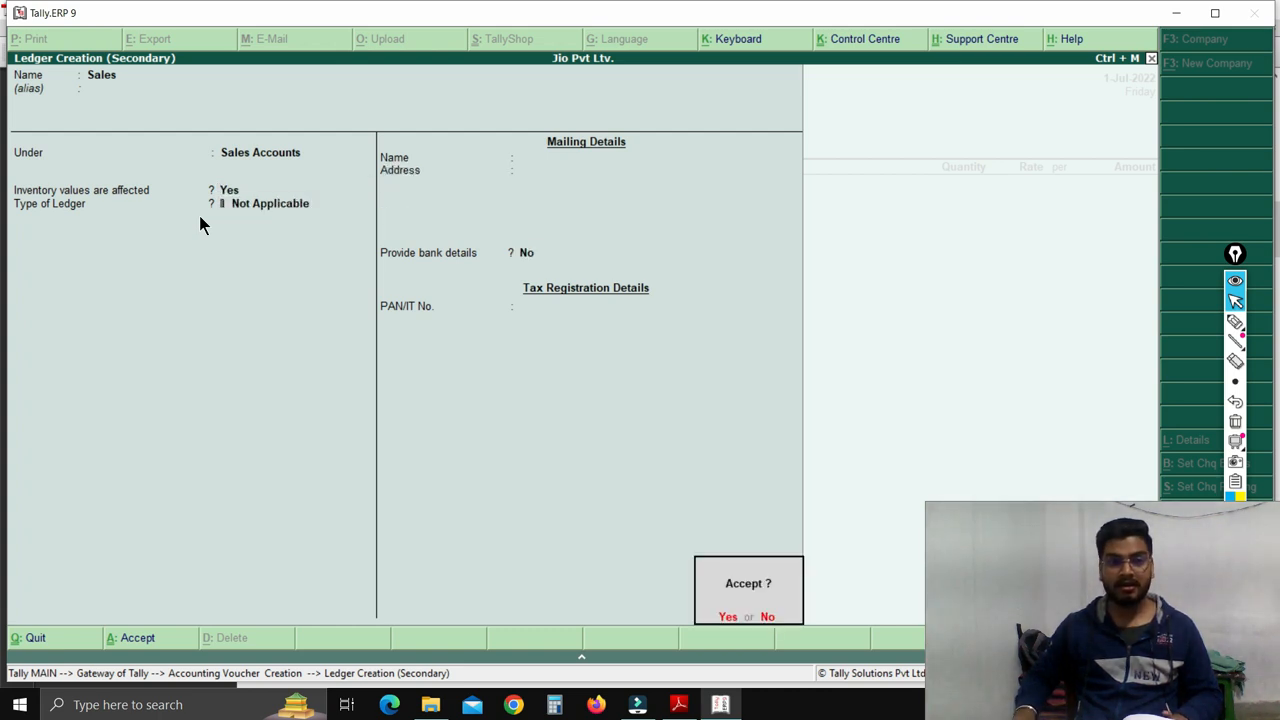
{"action": "key", "text": "Return"}
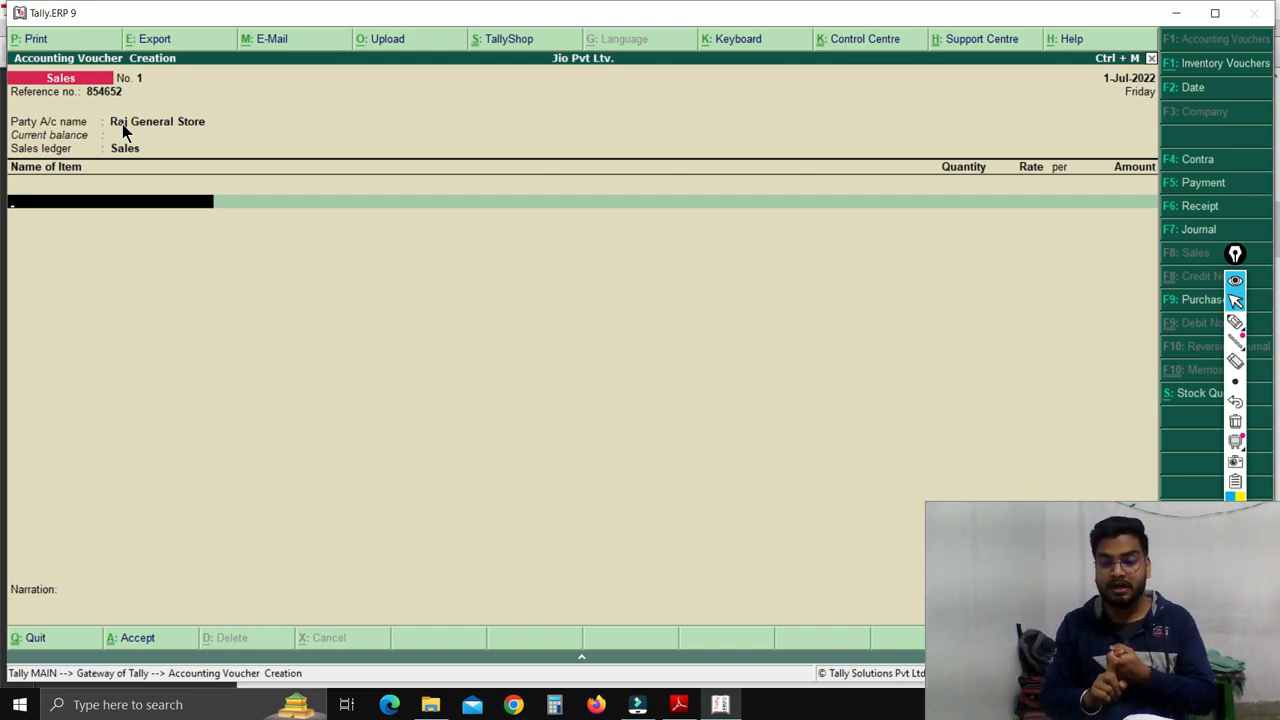
Add Fair & Lovely Fairness Cream 25g to the sales voucher with quantity 20 Ps at rate 41.
{"action": "type", "text": "F"}
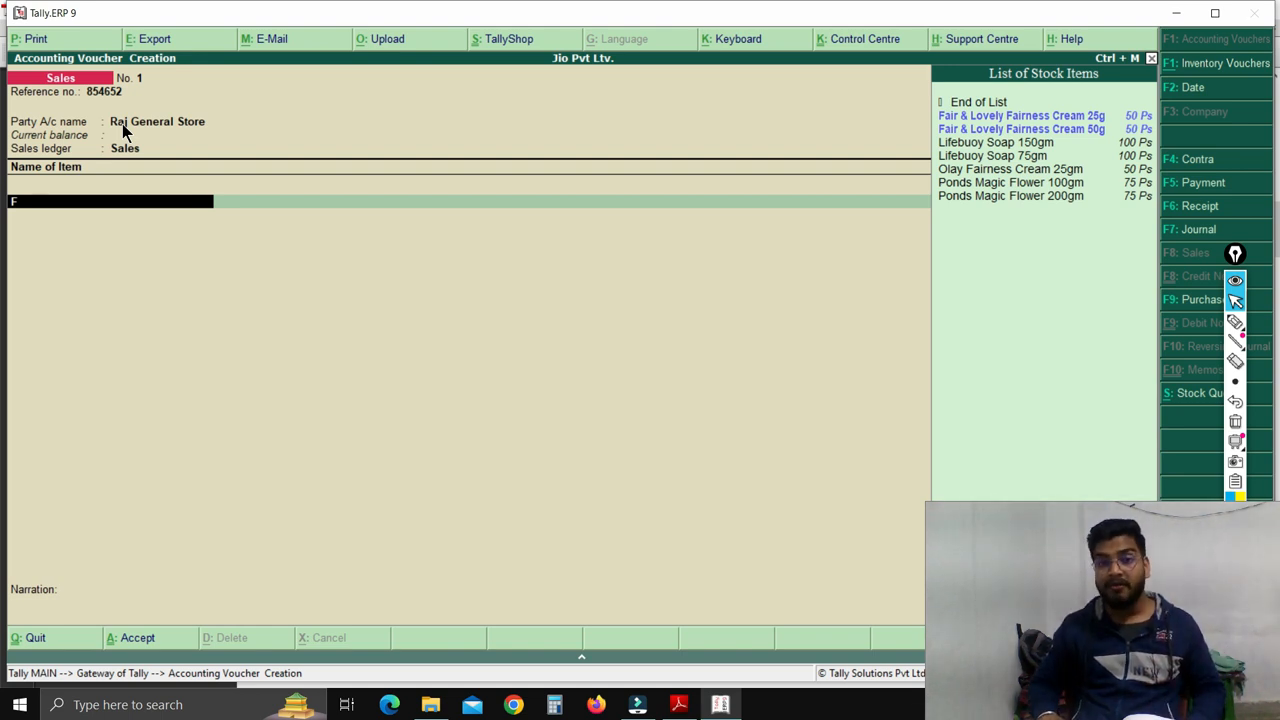
{"action": "key", "text": "Down"}
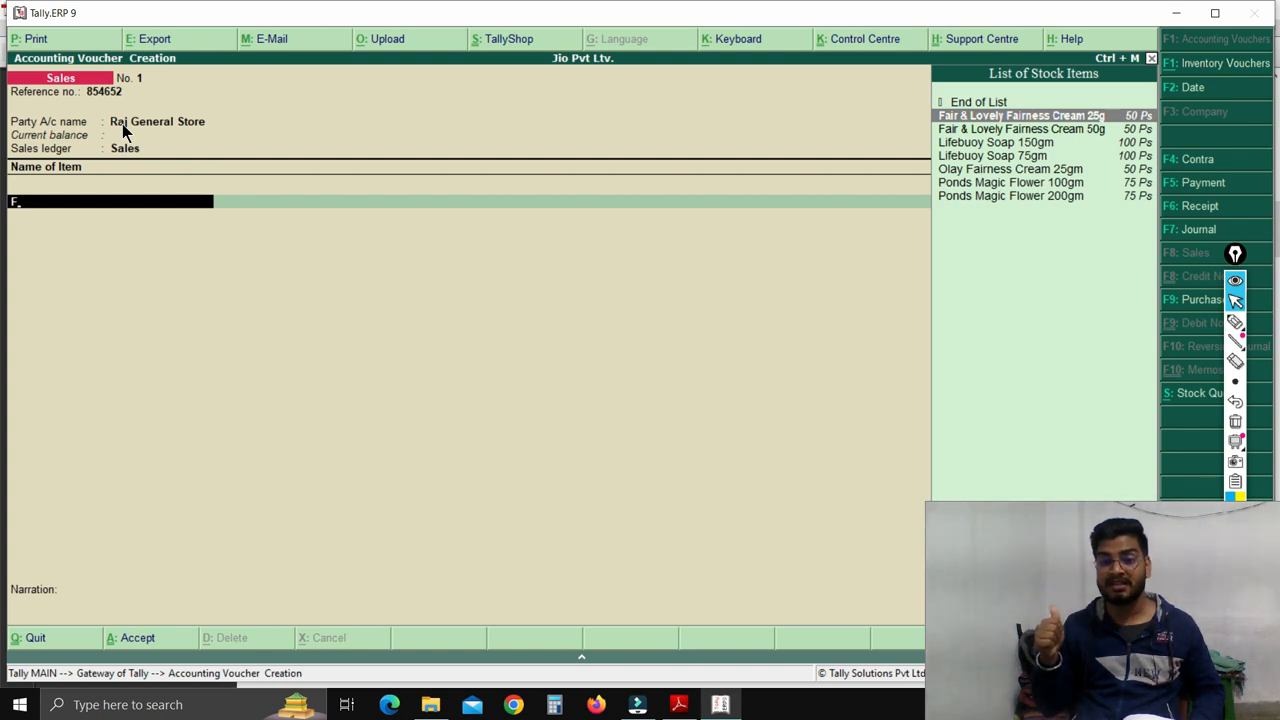
{"action": "key", "text": "Return"}
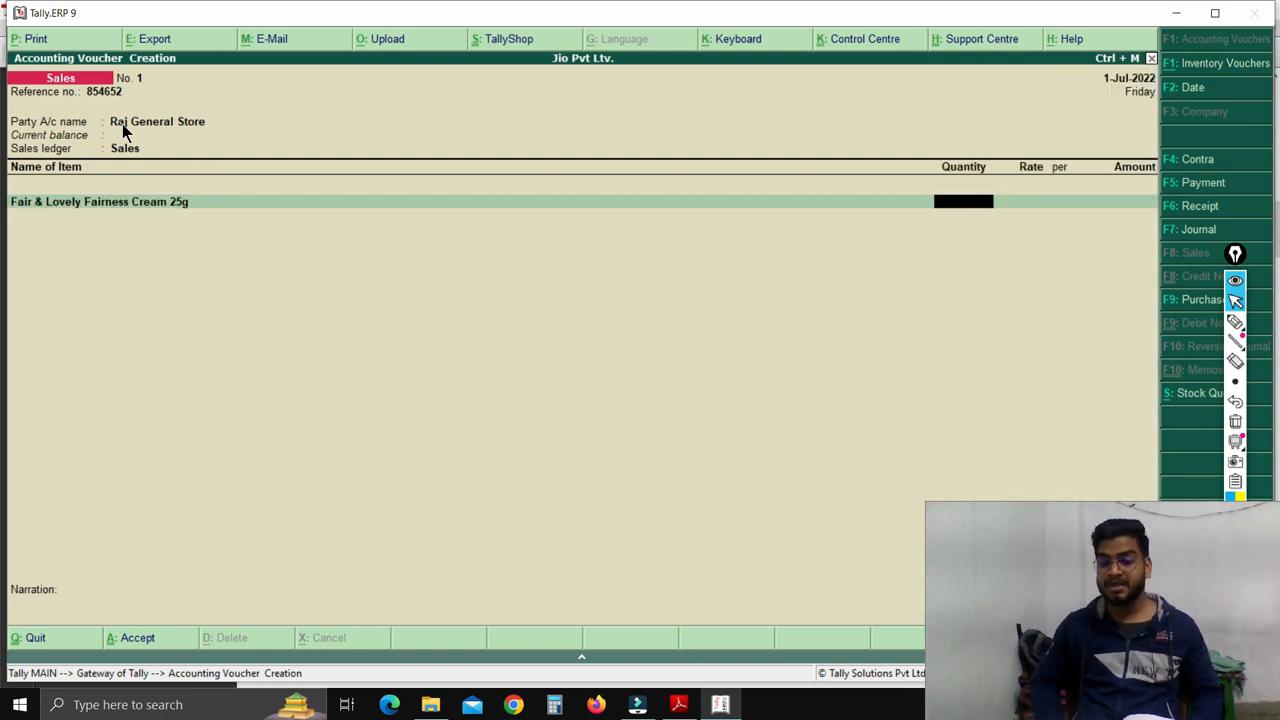
{"action": "type", "text": "20"}
{"action": "key", "text": "Return"}
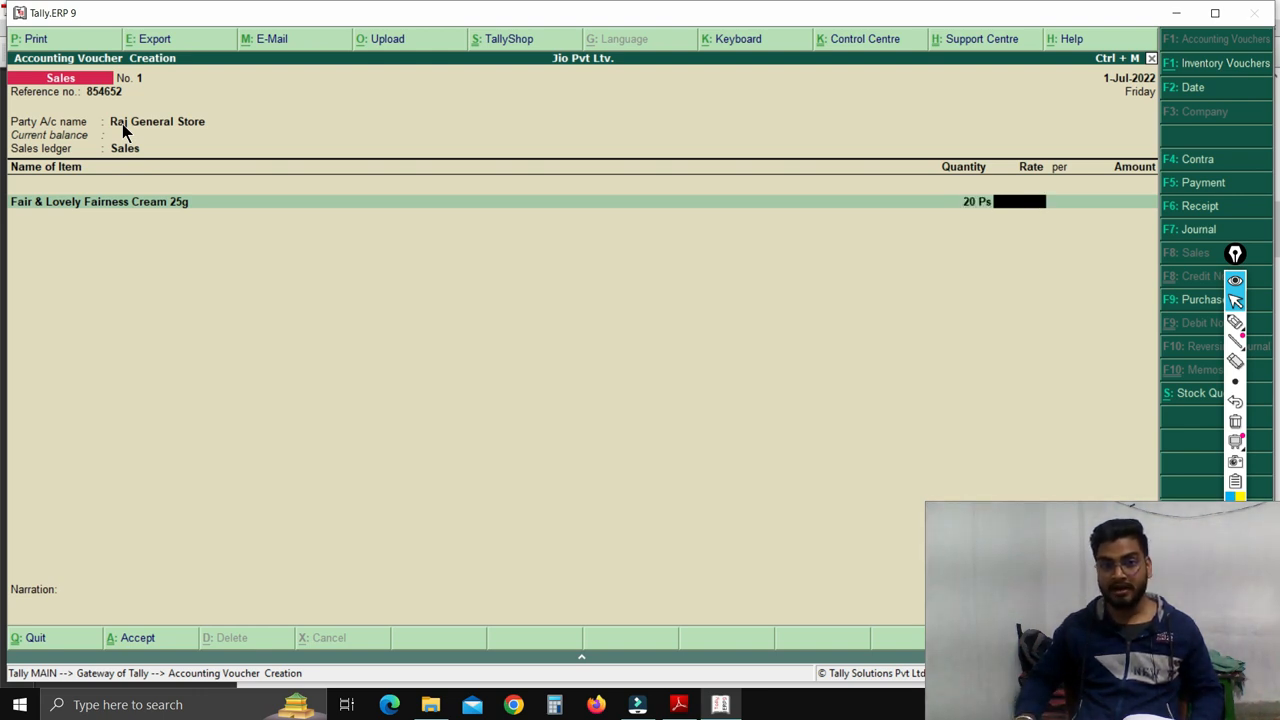
{"action": "type", "text": "41"}
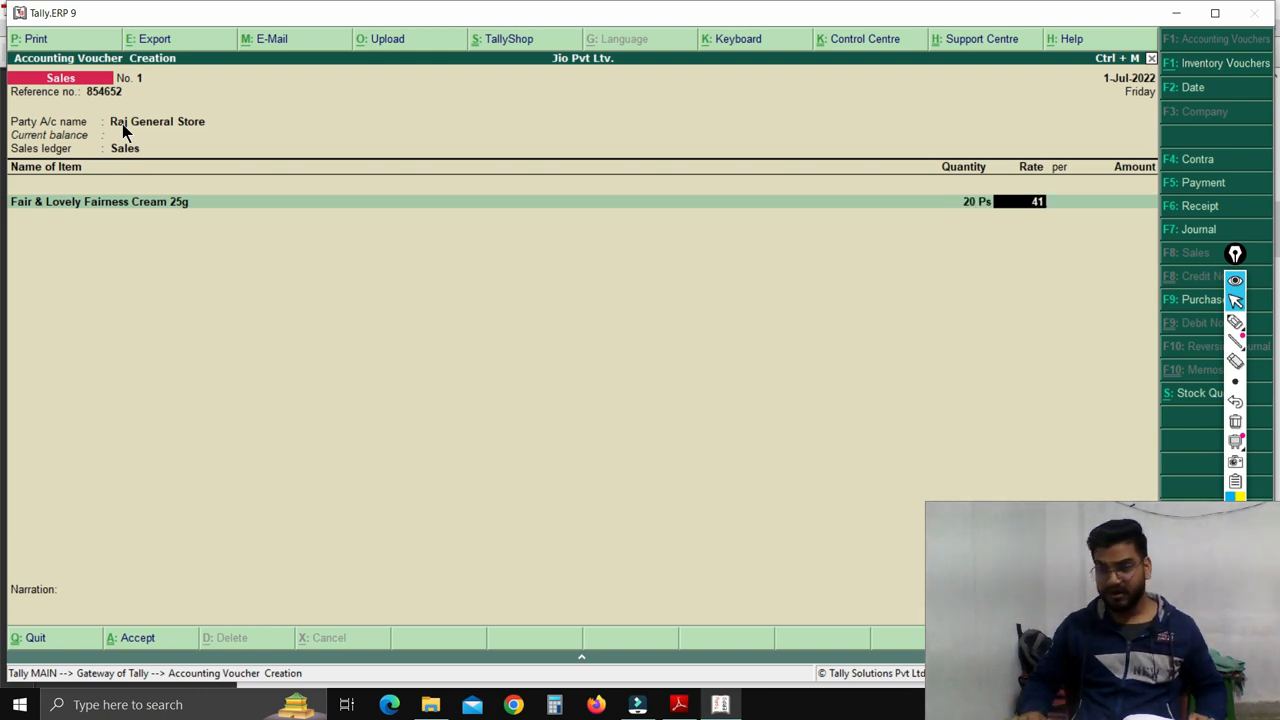
{"action": "key", "text": "Return"}
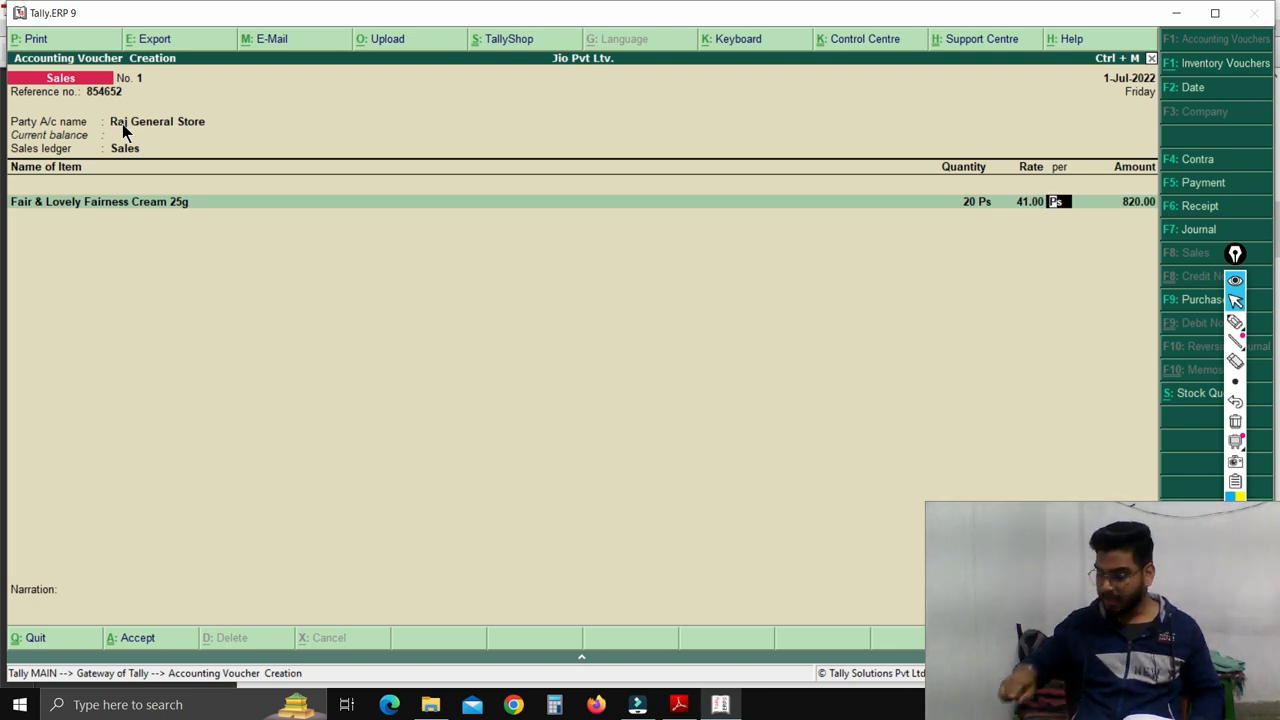
{"action": "key", "text": "Return"}
{"action": "key", "text": "Return"}
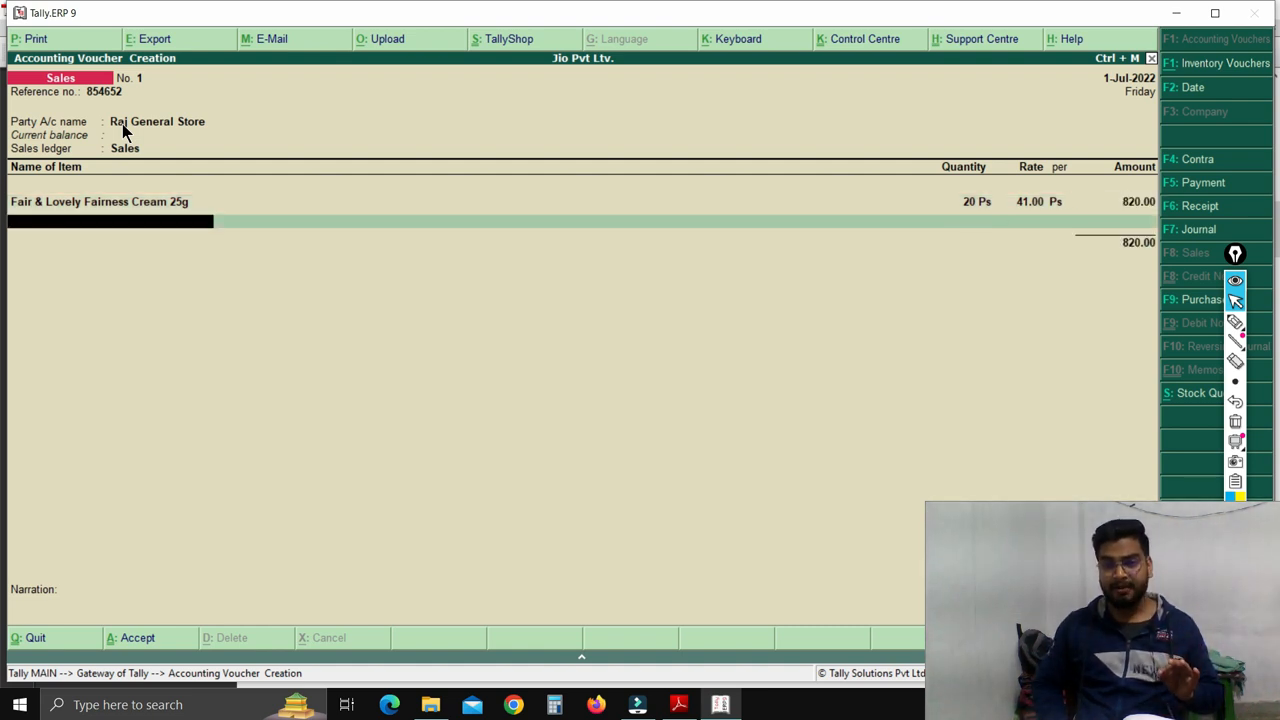
Add Fair & Lovely Fairness Cream 50g to the sales voucher with quantity 20 Ps at rate 76.
{"action": "type", "text": "F"}
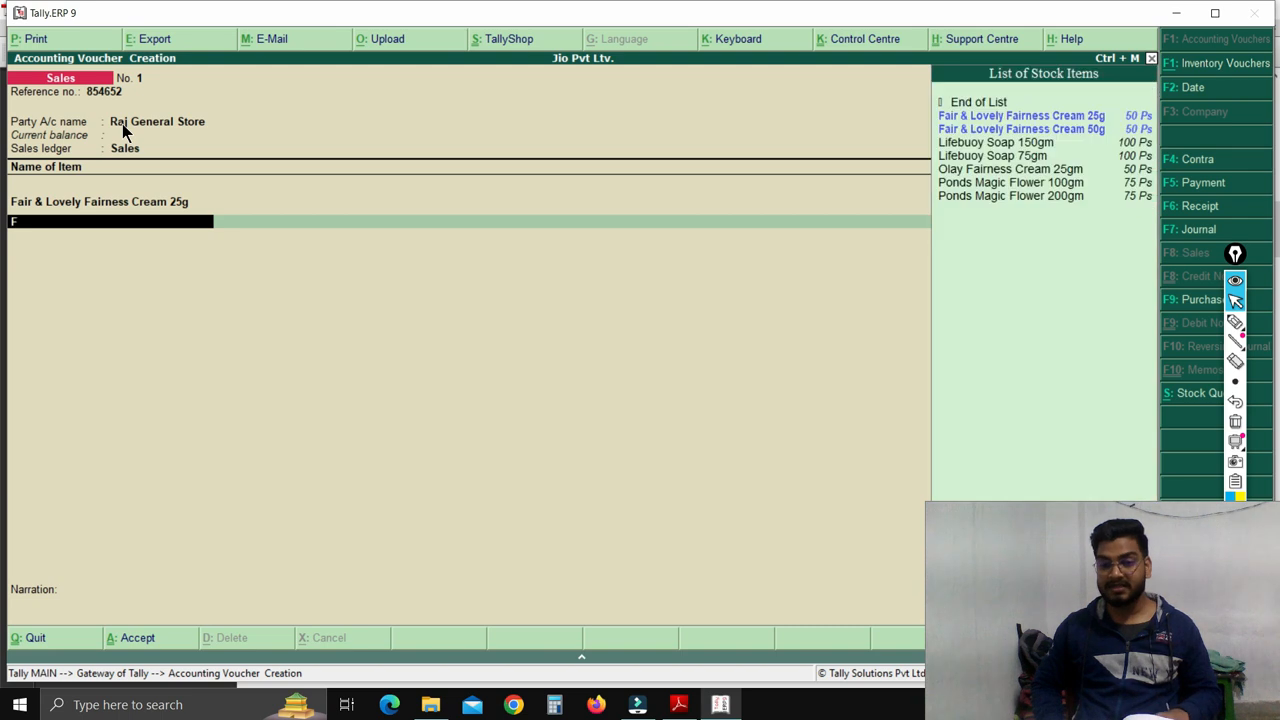
{"action": "key", "text": "Down"}
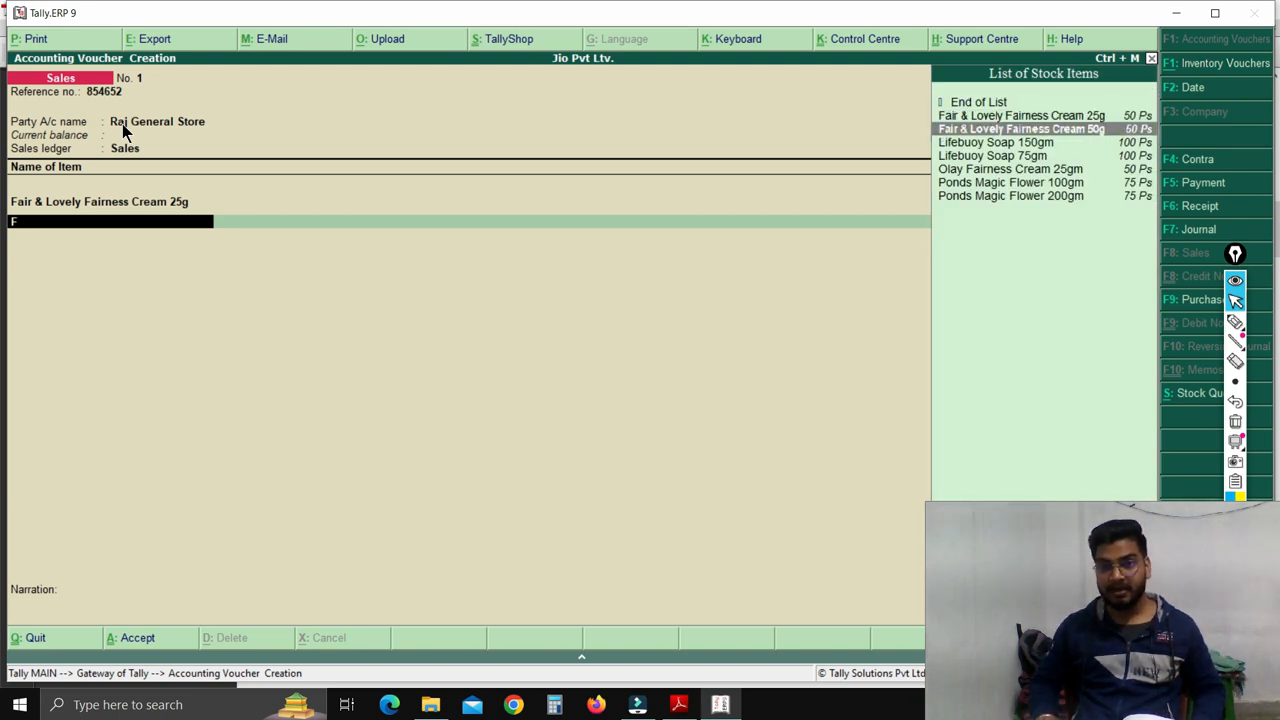
{"action": "key", "text": "Return"}
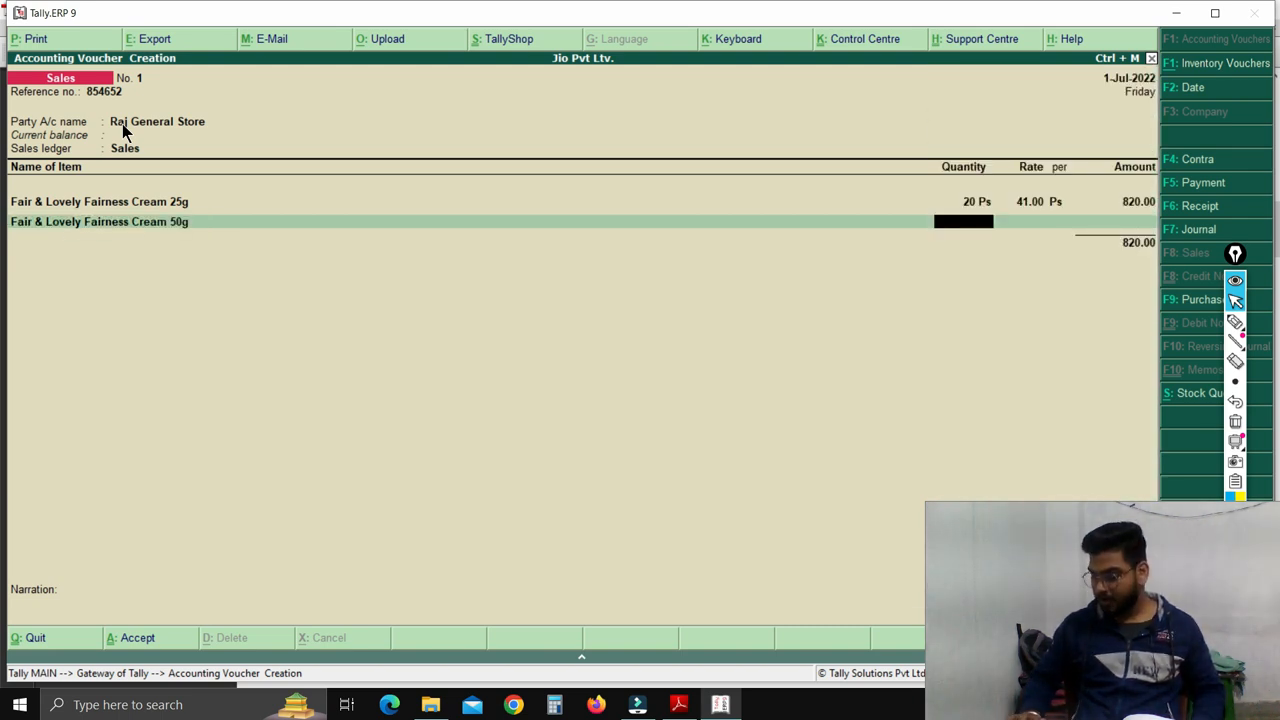
{"action": "type", "text": "20"}
{"action": "key", "text": "Return"}
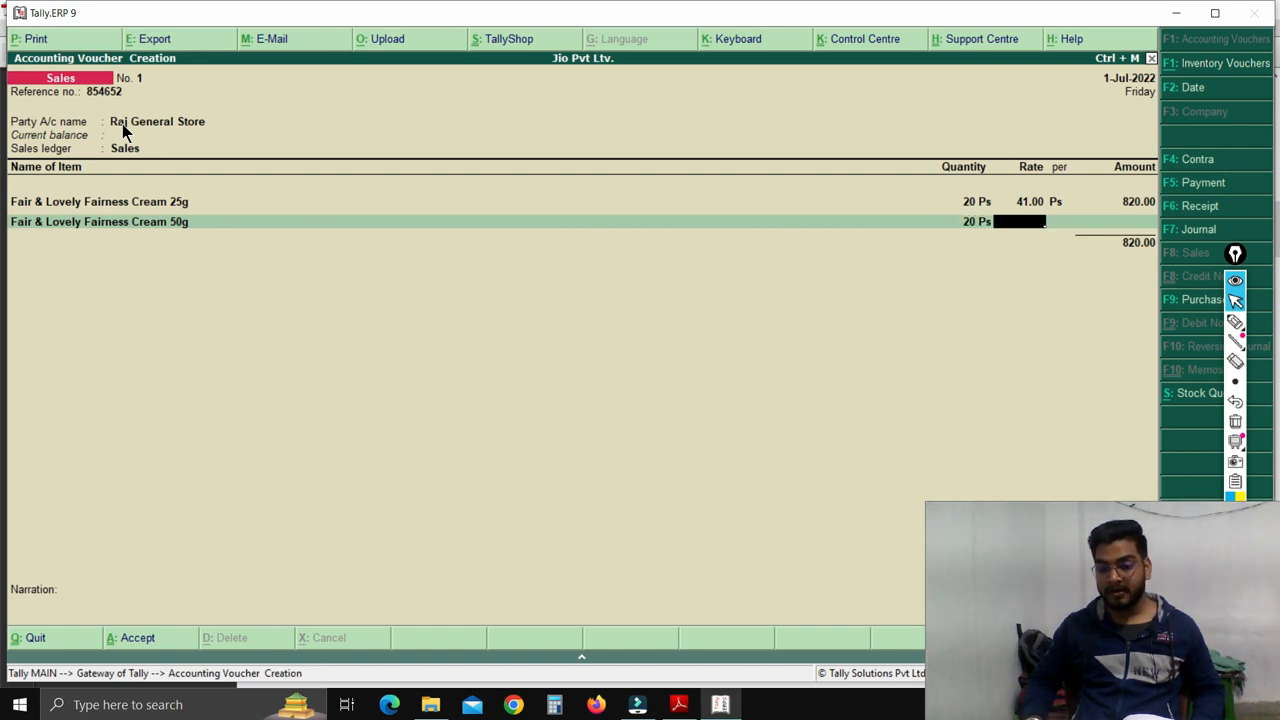
{"action": "type", "text": "76."}
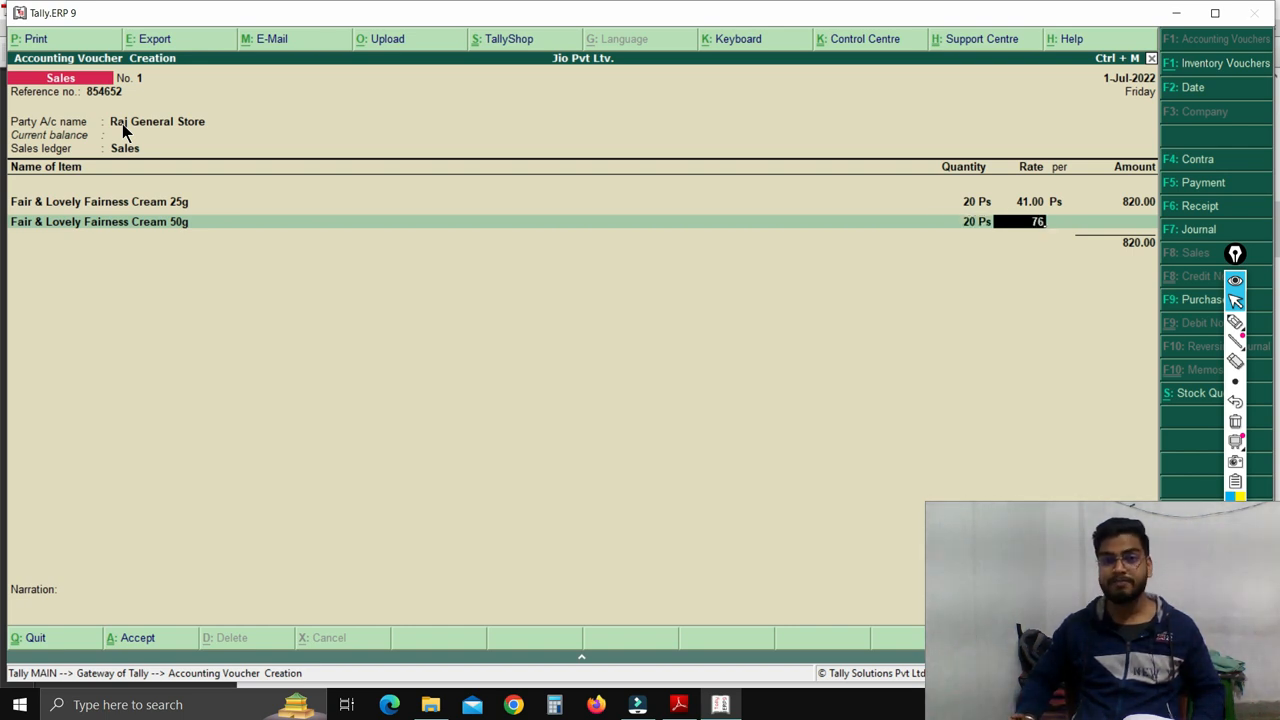
{"action": "key", "text": "Return"}
{"action": "key", "text": "Return"}
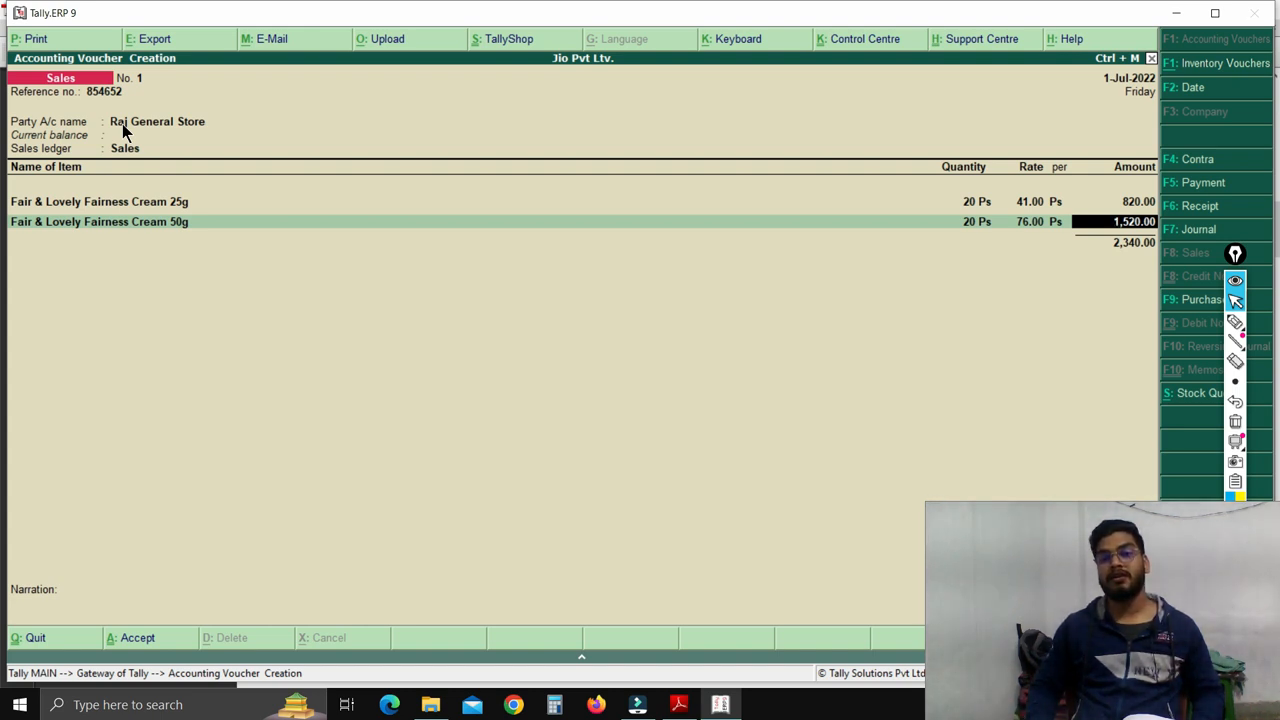
{"action": "key", "text": "Return"}
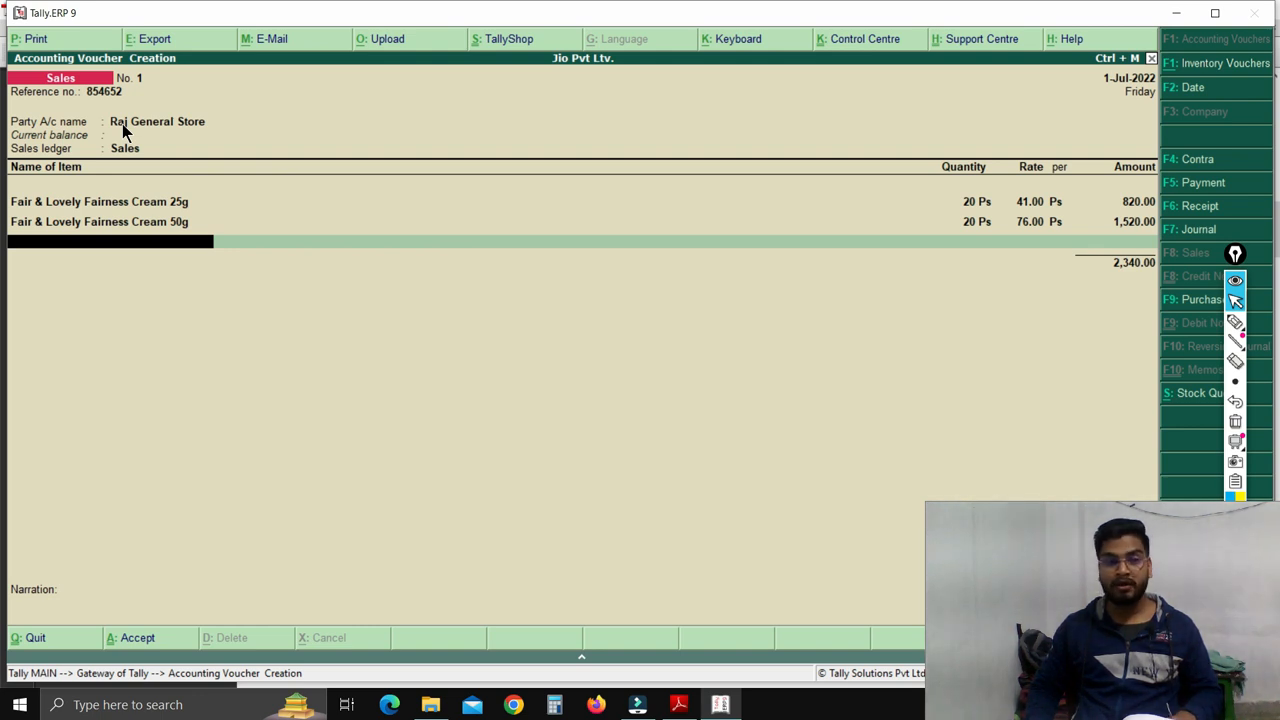
Add Clinic Plus Shampoo 100ml to the sales voucher with quantity 25 Ps at rate 47.
{"action": "type", "text": "C"}
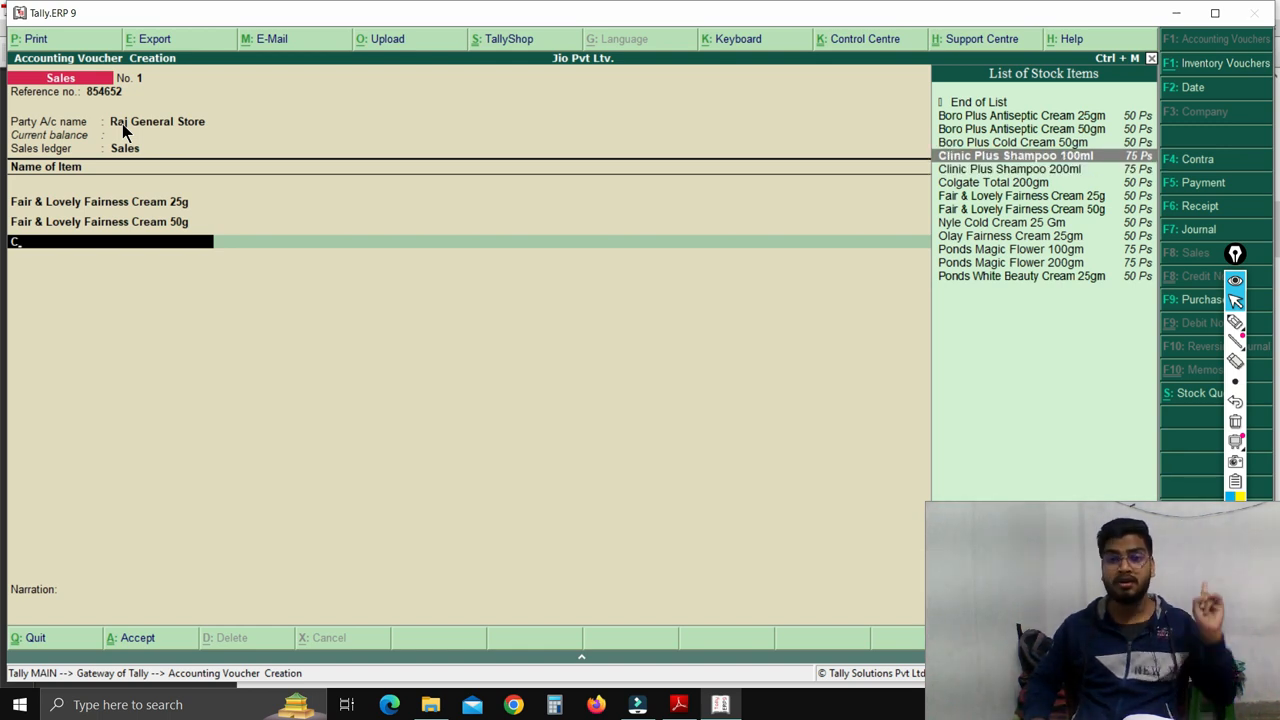
{"action": "key", "text": "Return"}
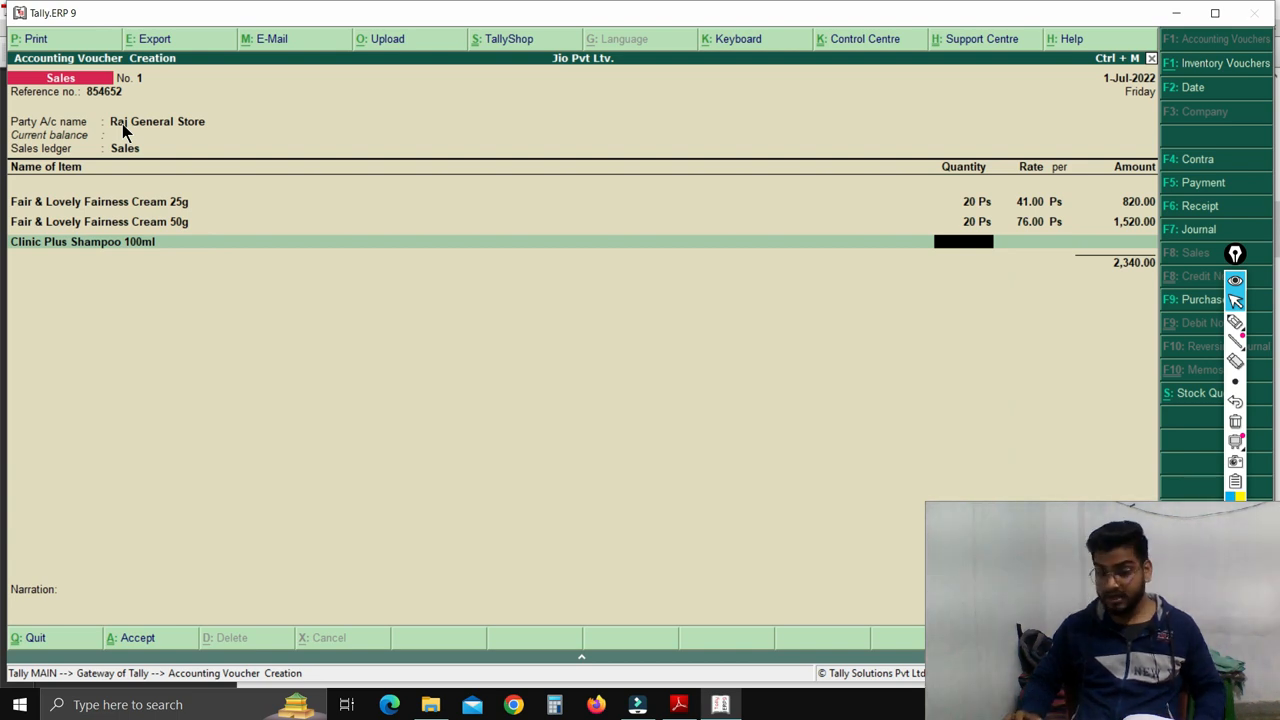
{"action": "type", "text": "25"}
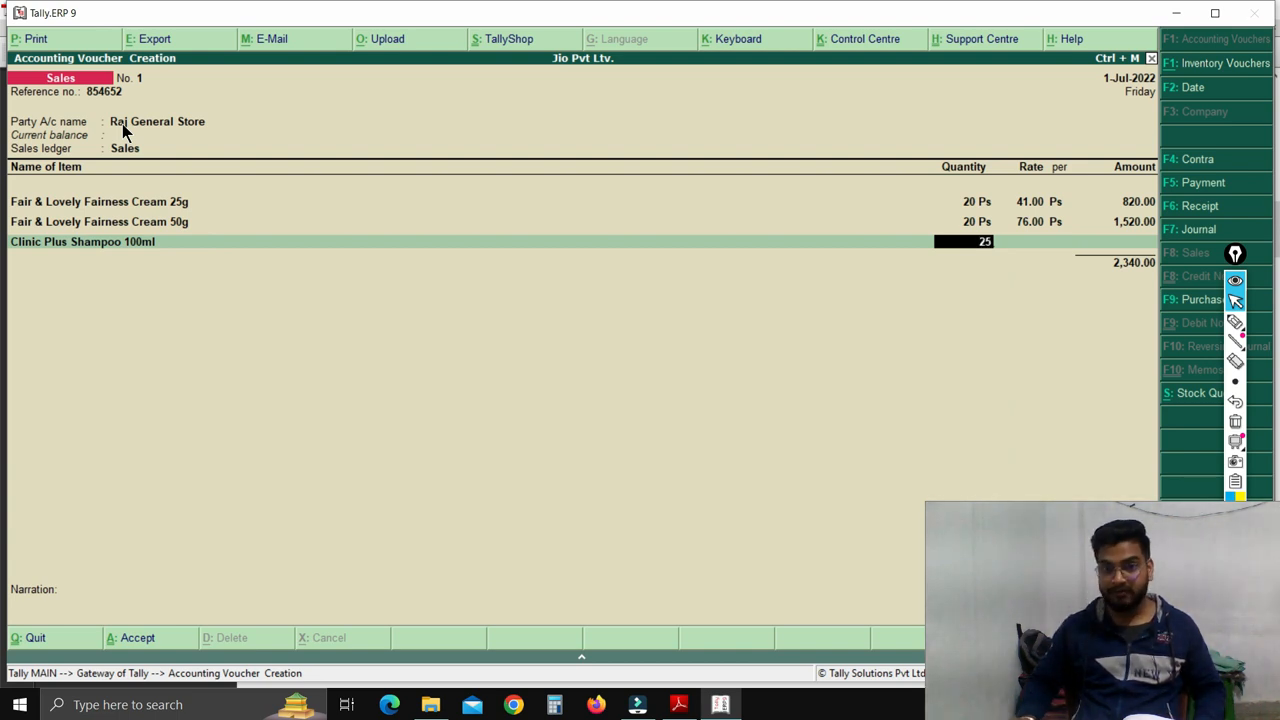
{"action": "key", "text": "Return"}
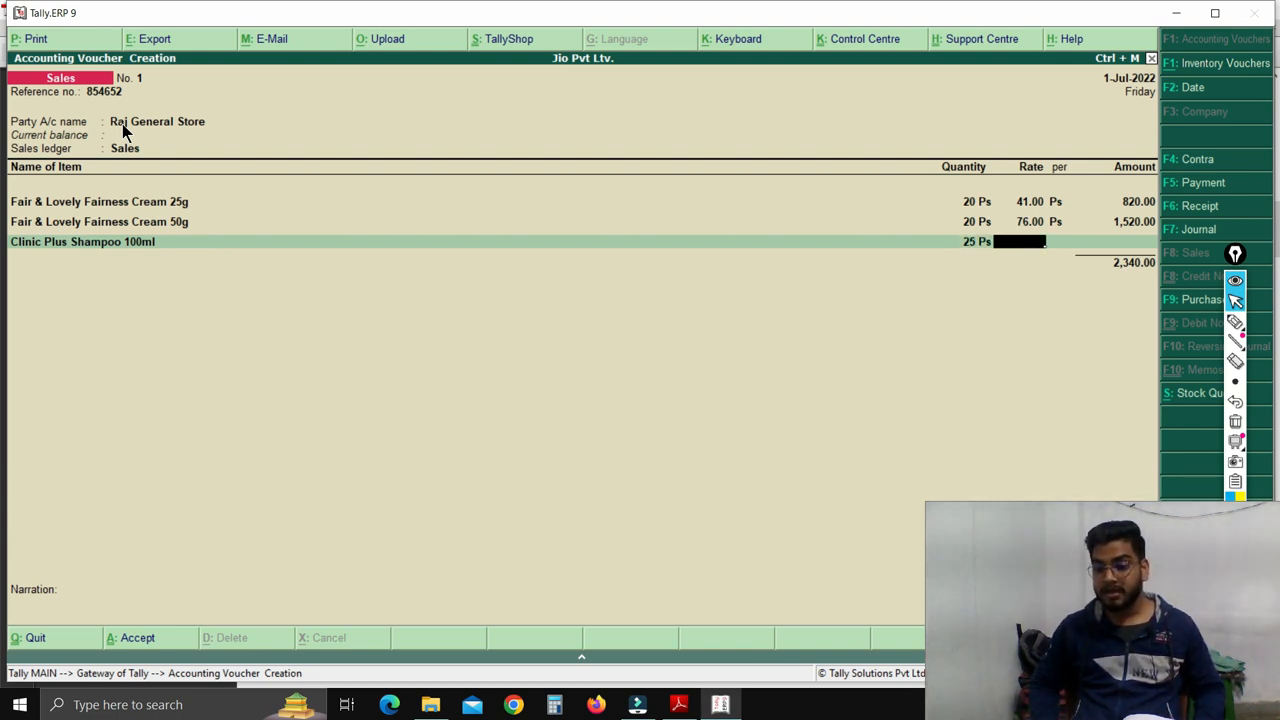
{"action": "type", "text": "47"}
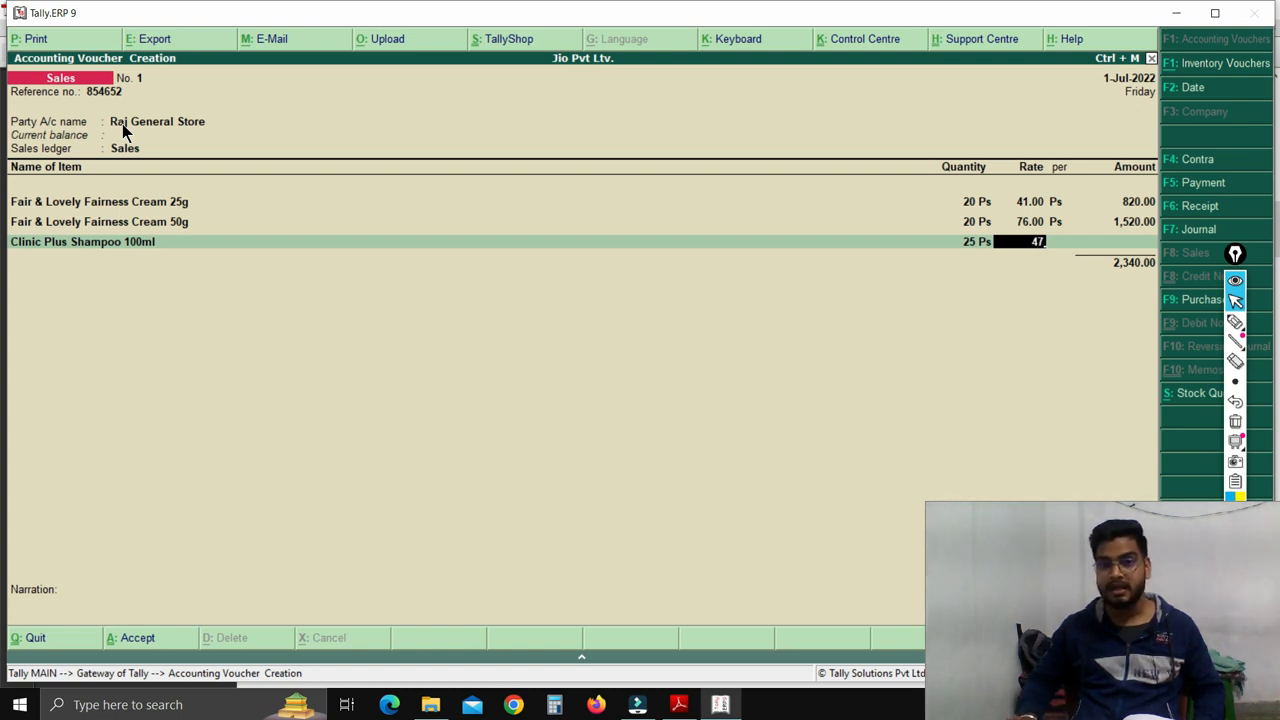
{"action": "key", "text": "Return"}
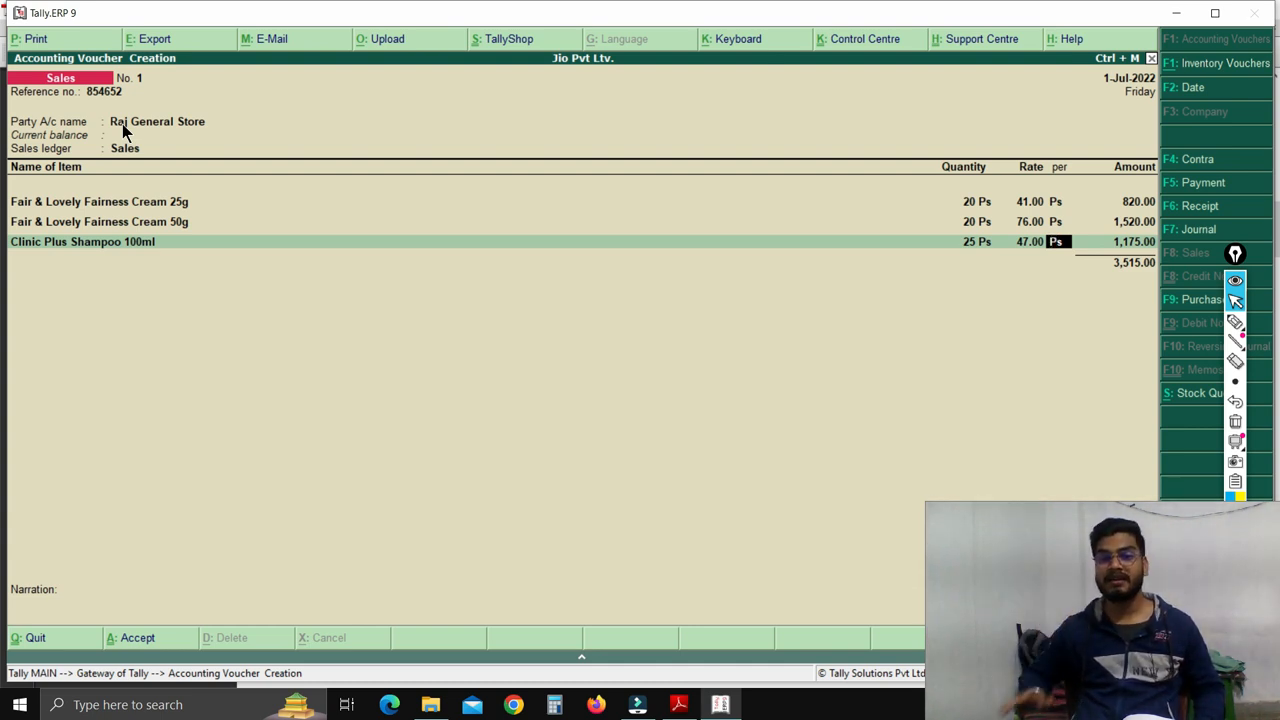
{"action": "key", "text": "Return"}
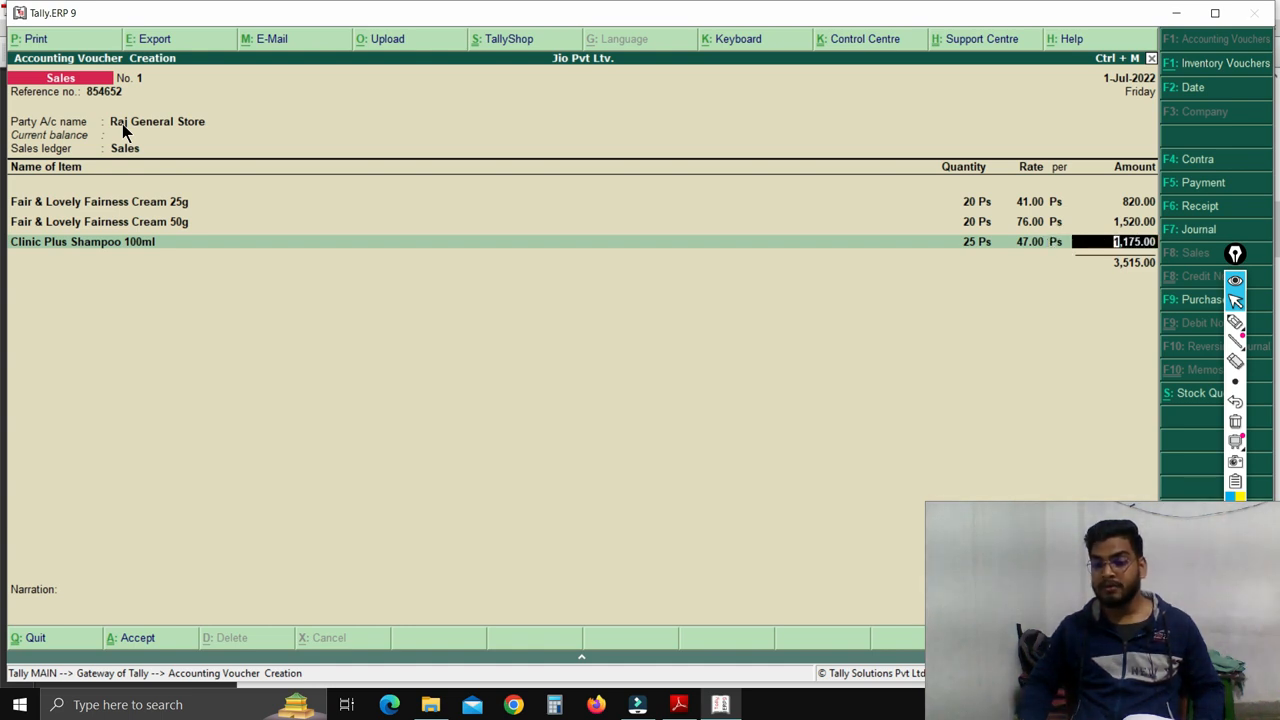
{"action": "key", "text": "Return"}
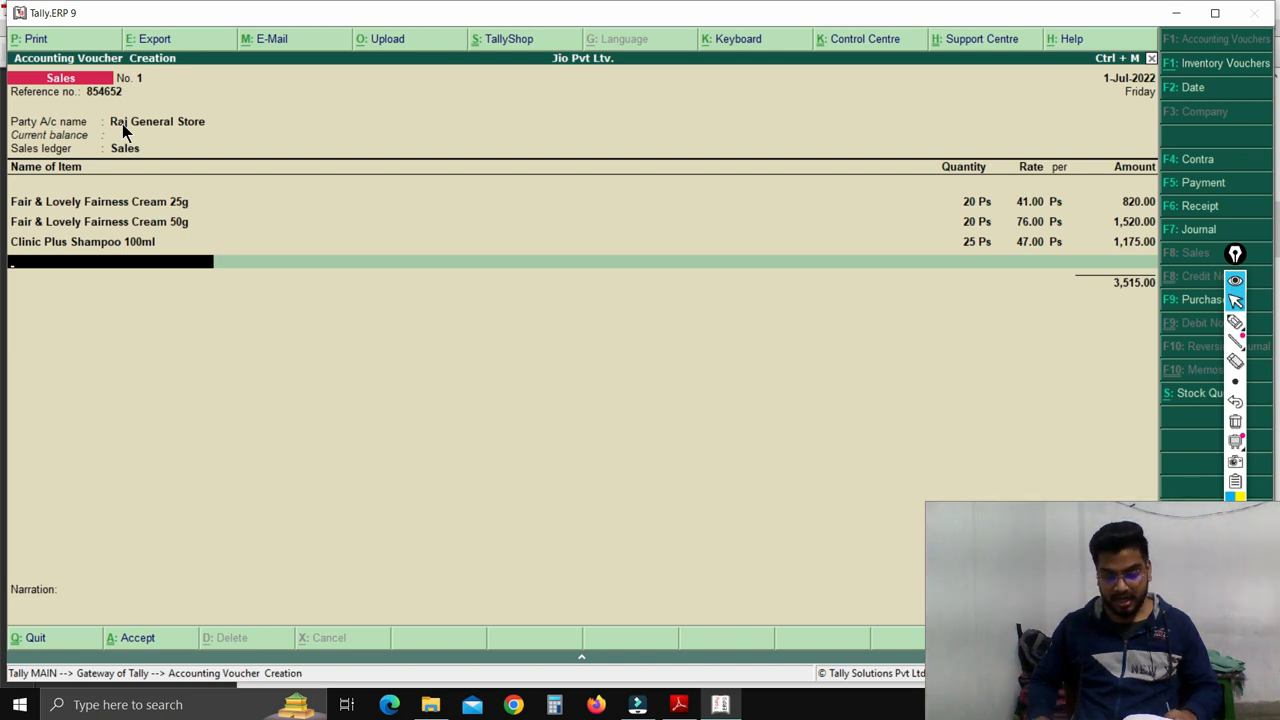
Add Clinic Plus Shampoo 200ml to the sales voucher with quantity 25 Ps at rate 85.
{"action": "type", "text": "C"}
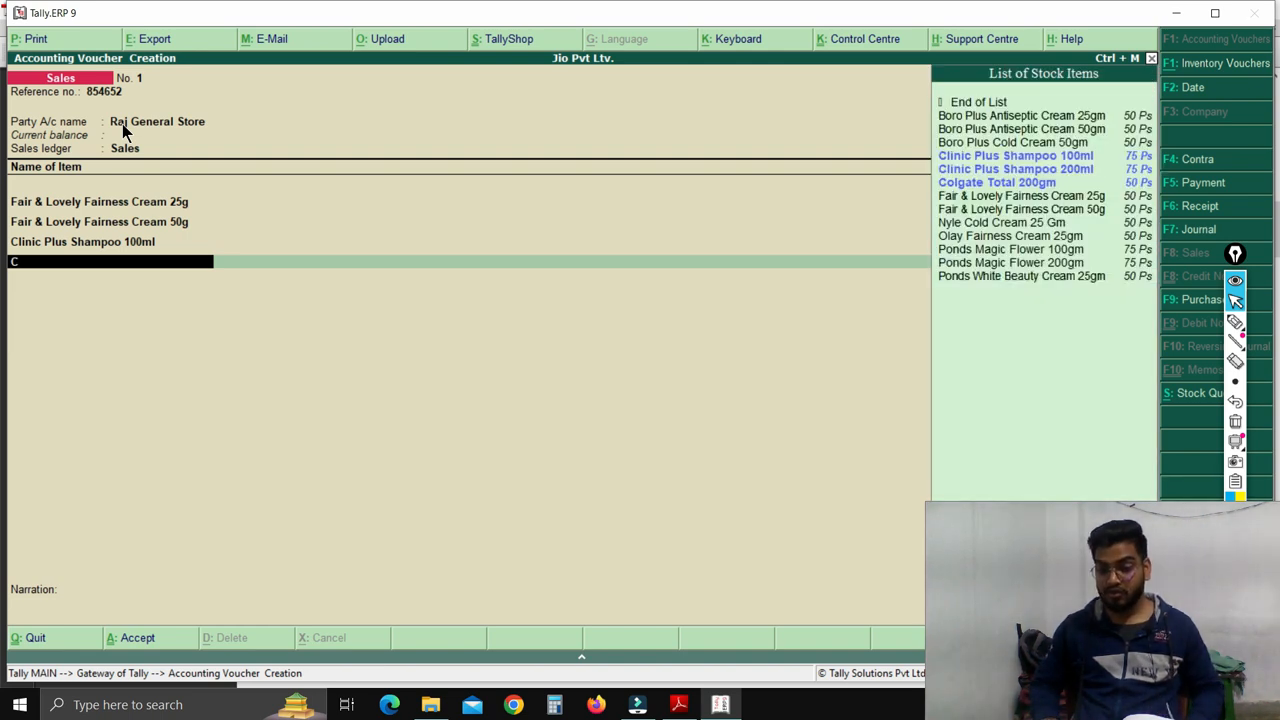
{"action": "key", "text": "Down"}
{"action": "key", "text": "Return"}
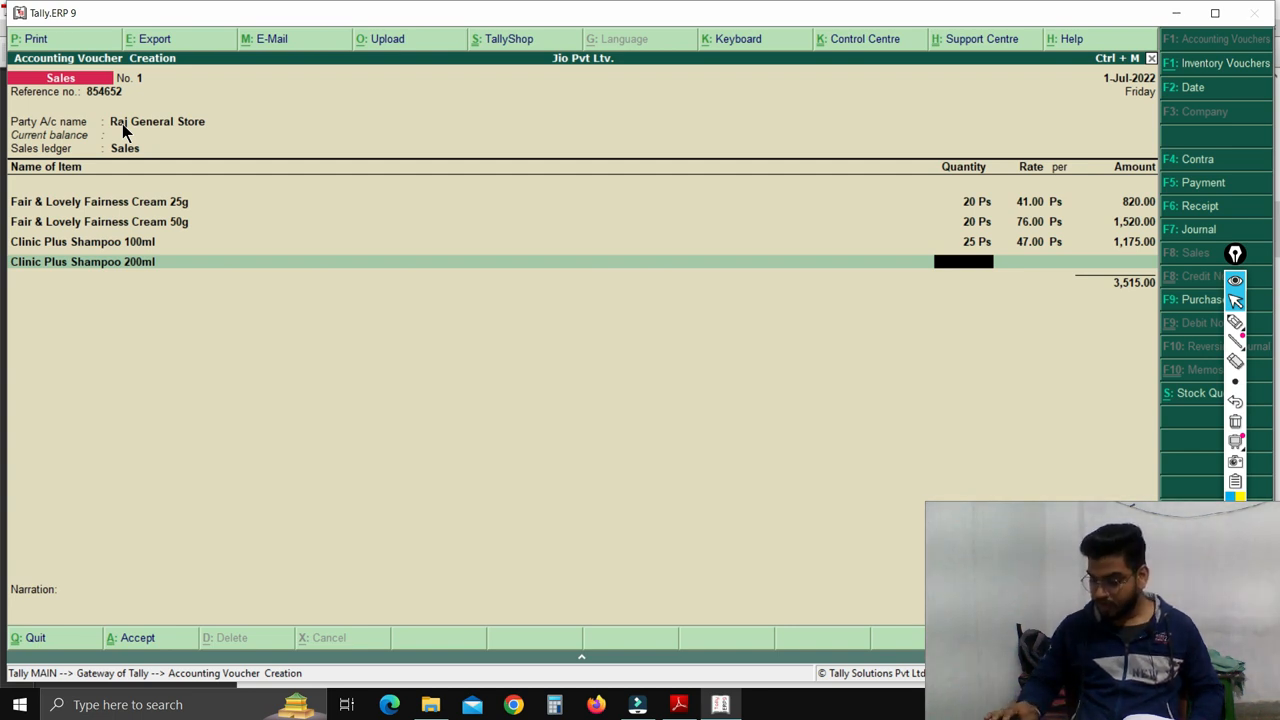
{"action": "type", "text": "25"}
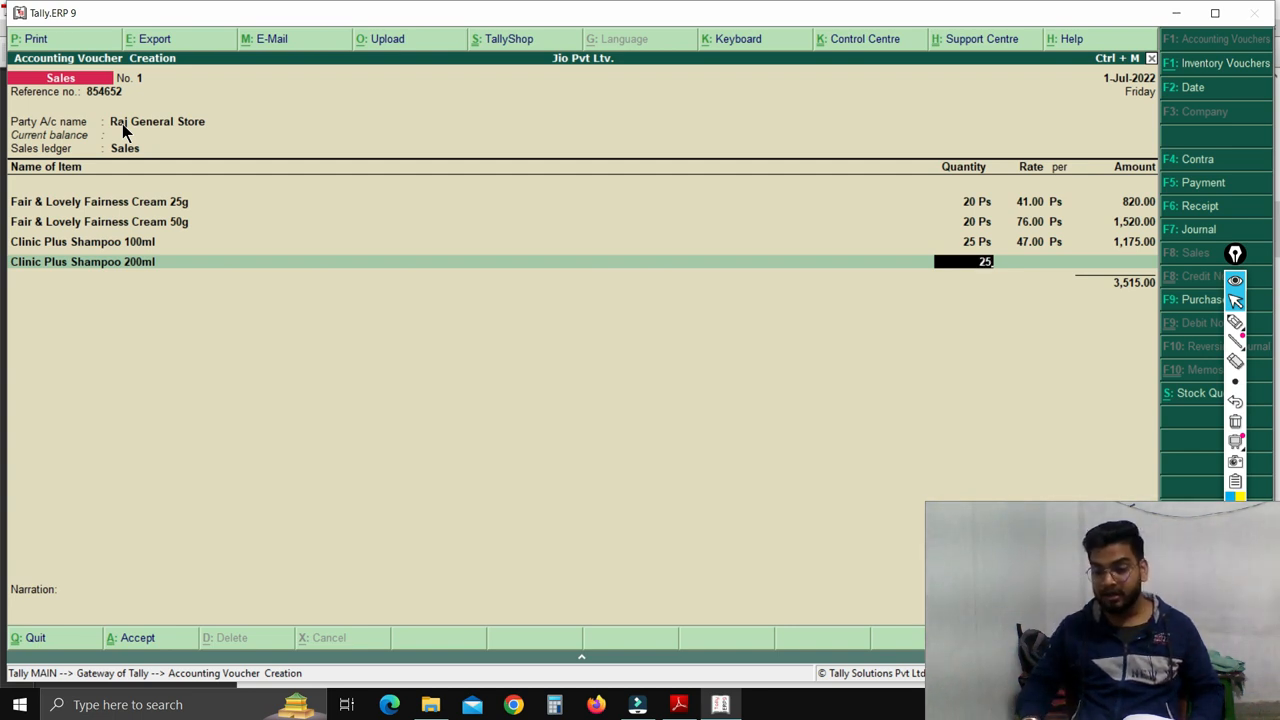
{"action": "key", "text": "Return"}
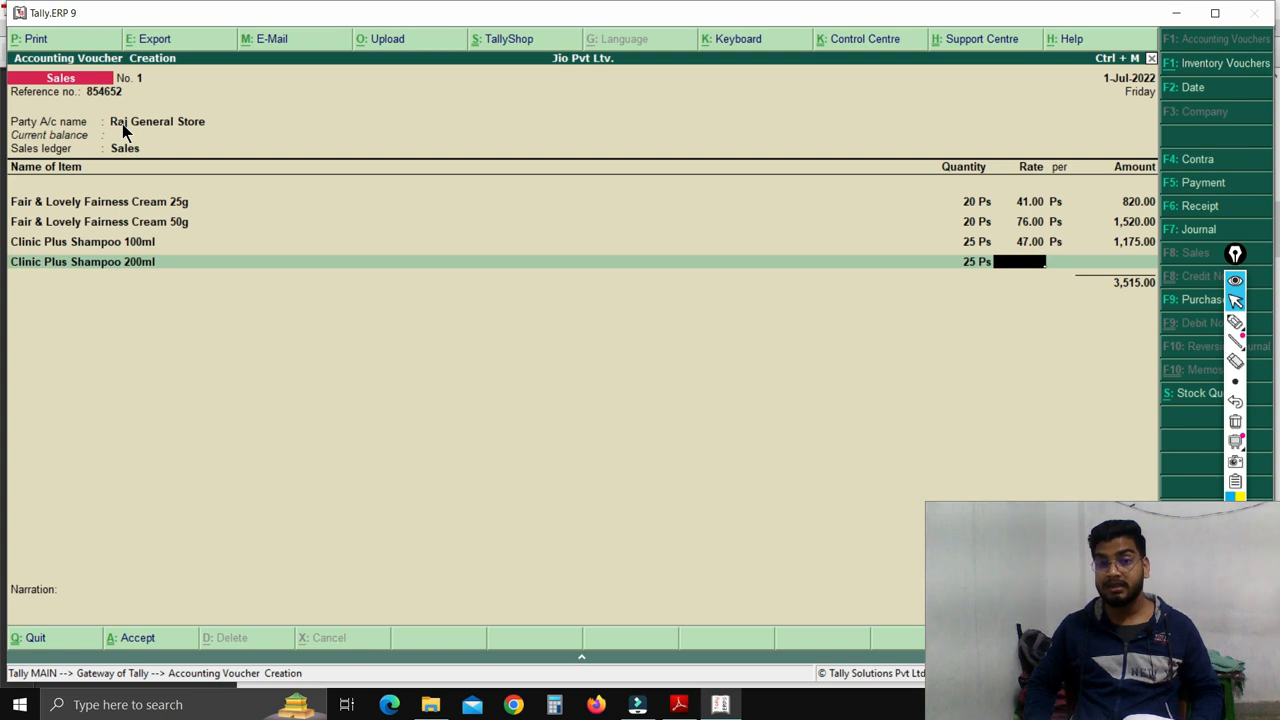
{"action": "type", "text": "85"}
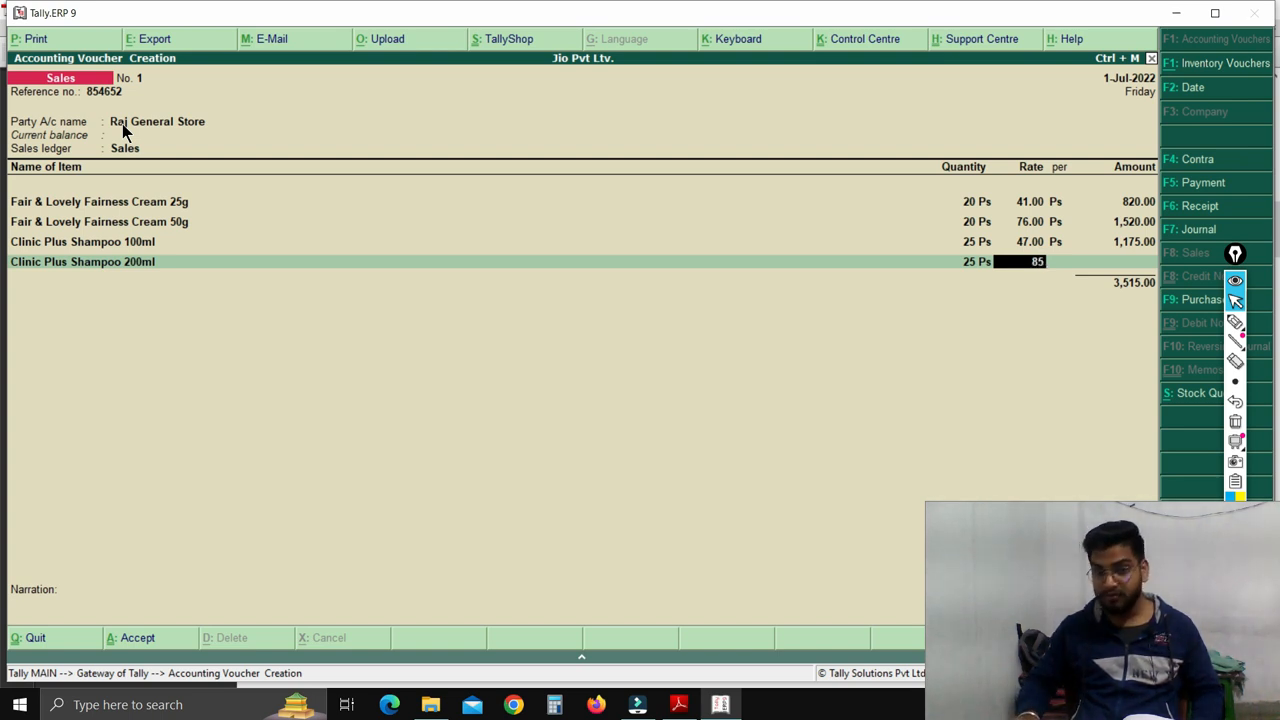
{"action": "key", "text": "Return"}
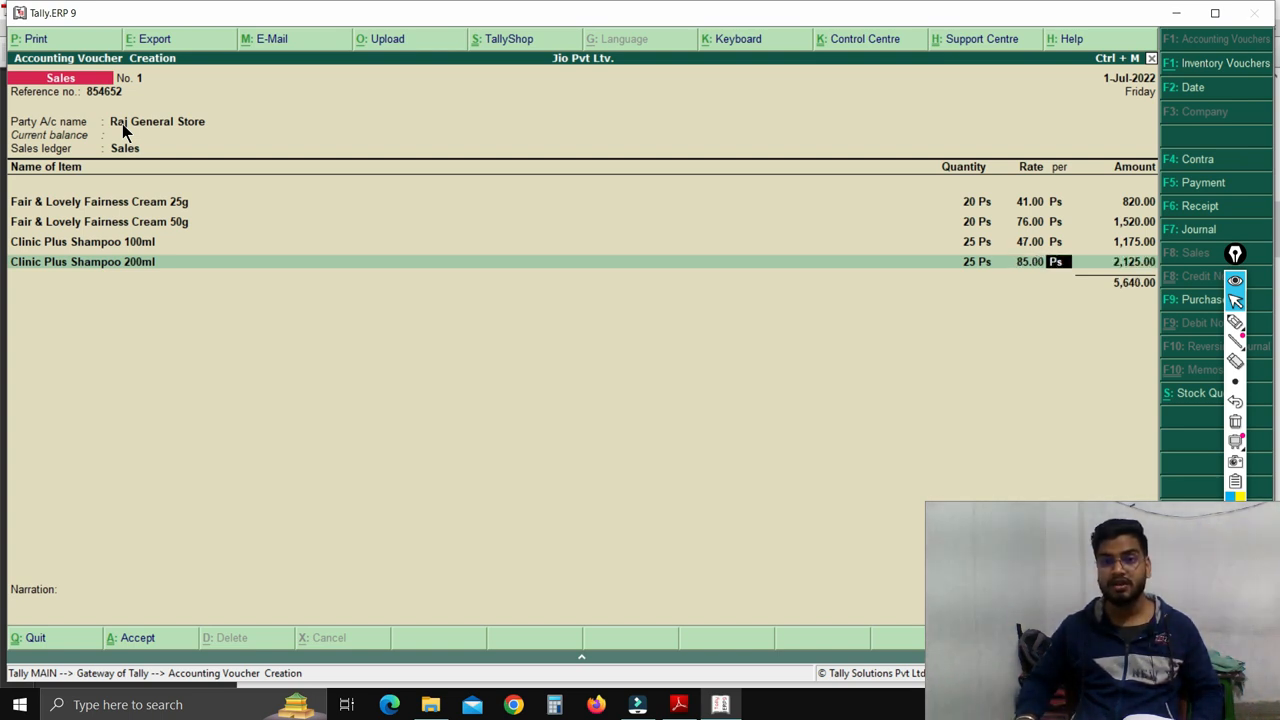
{"action": "key", "text": "Return"}
{"action": "key", "text": "Return"}
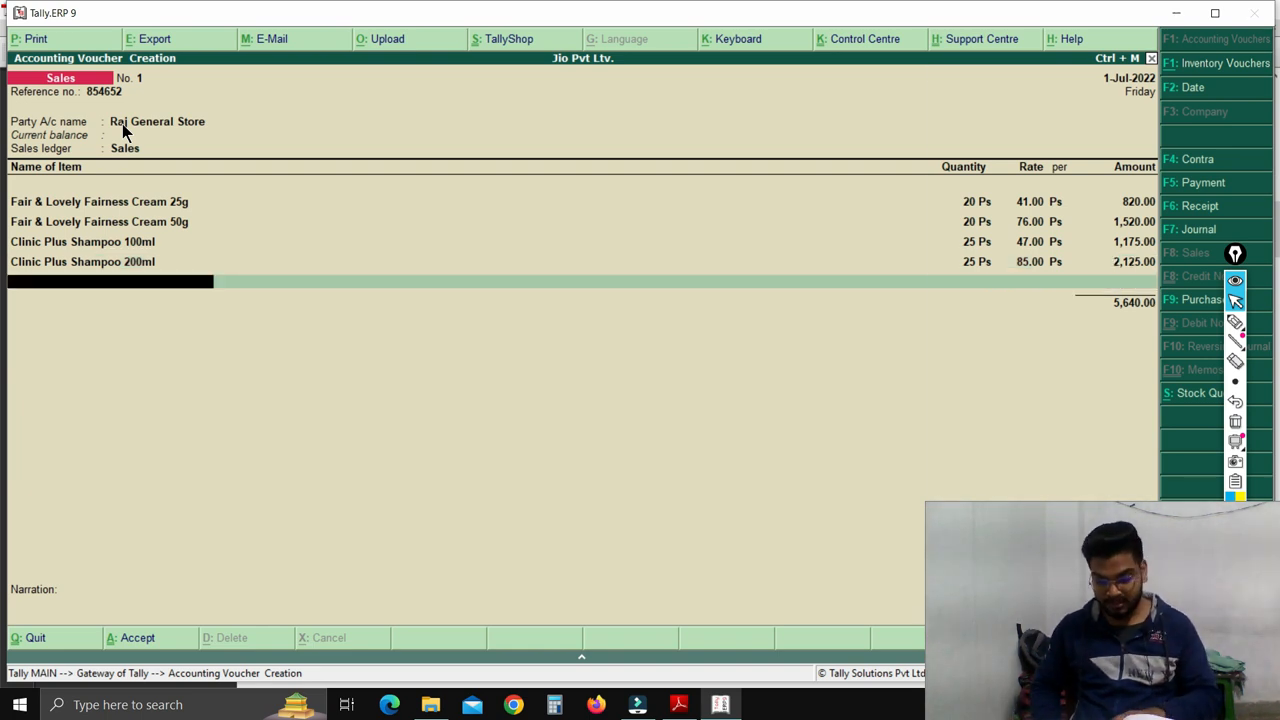
Add Lifebuoy Soap 75gm to the sales voucher with quantity 50 Ps at rate 10.
{"action": "type", "text": "L"}
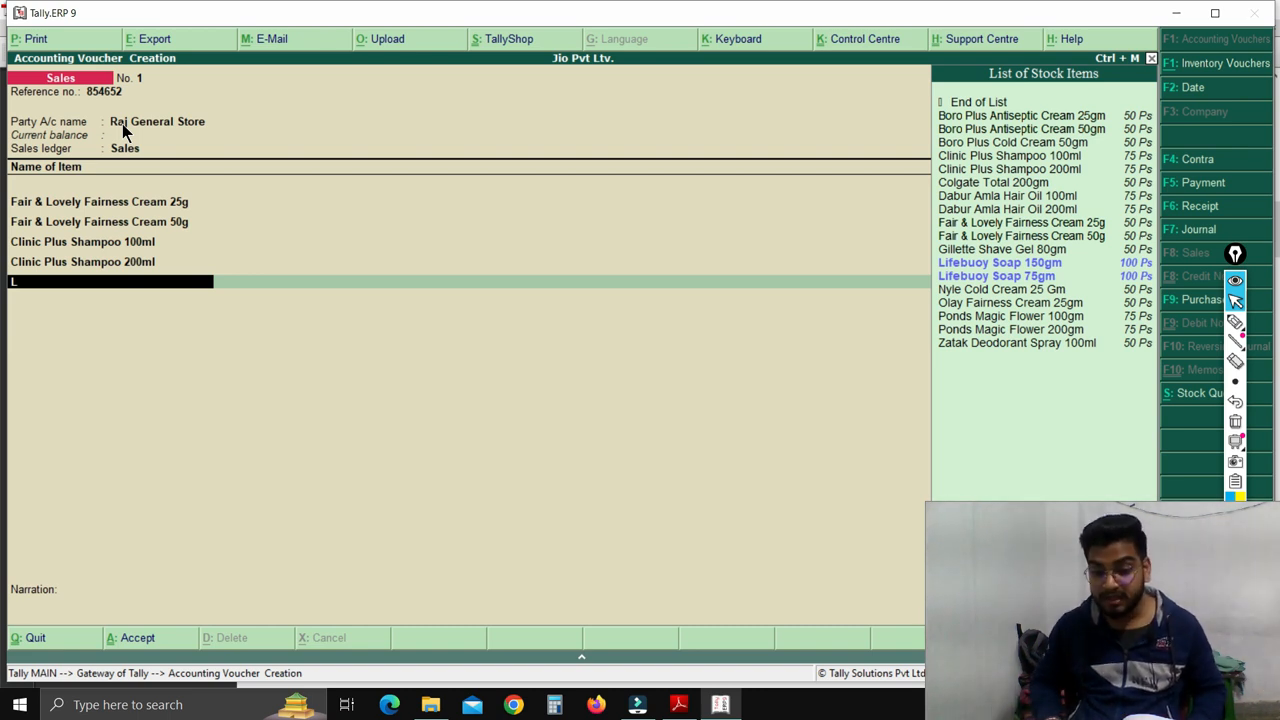
{"action": "key", "text": "Down"}
{"action": "key", "text": "Down"}
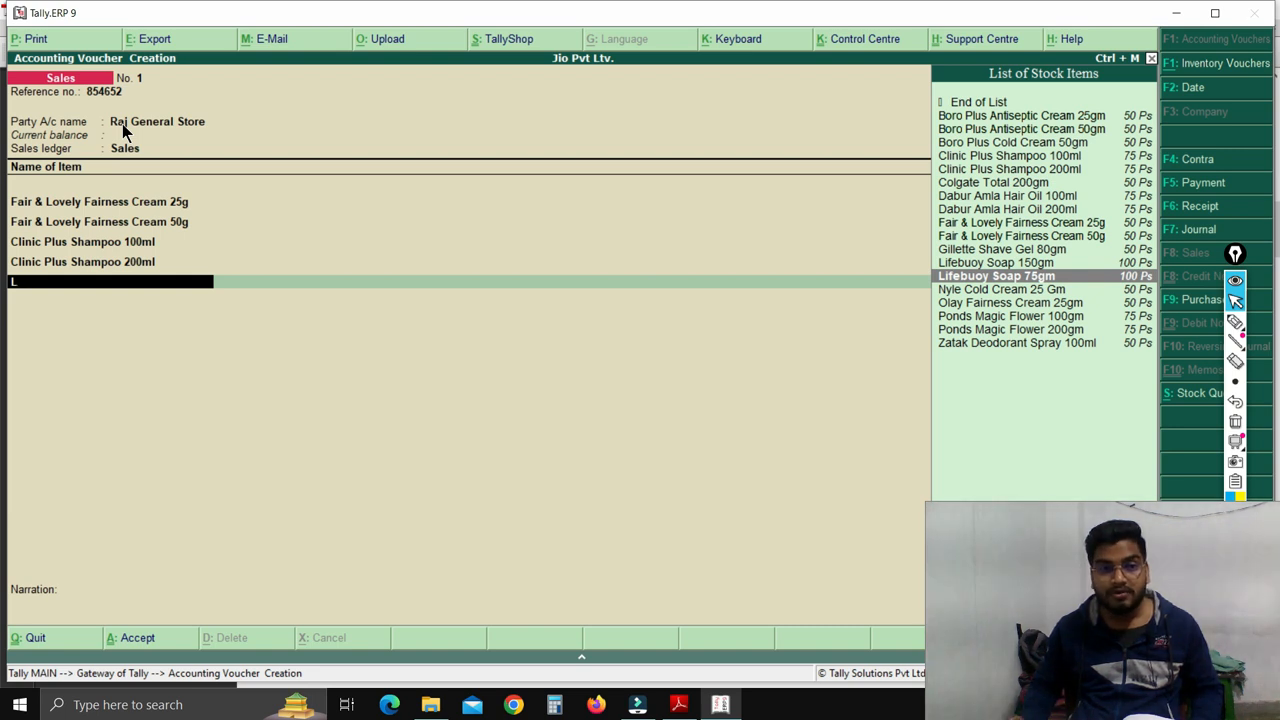
{"action": "key", "text": "Return"}
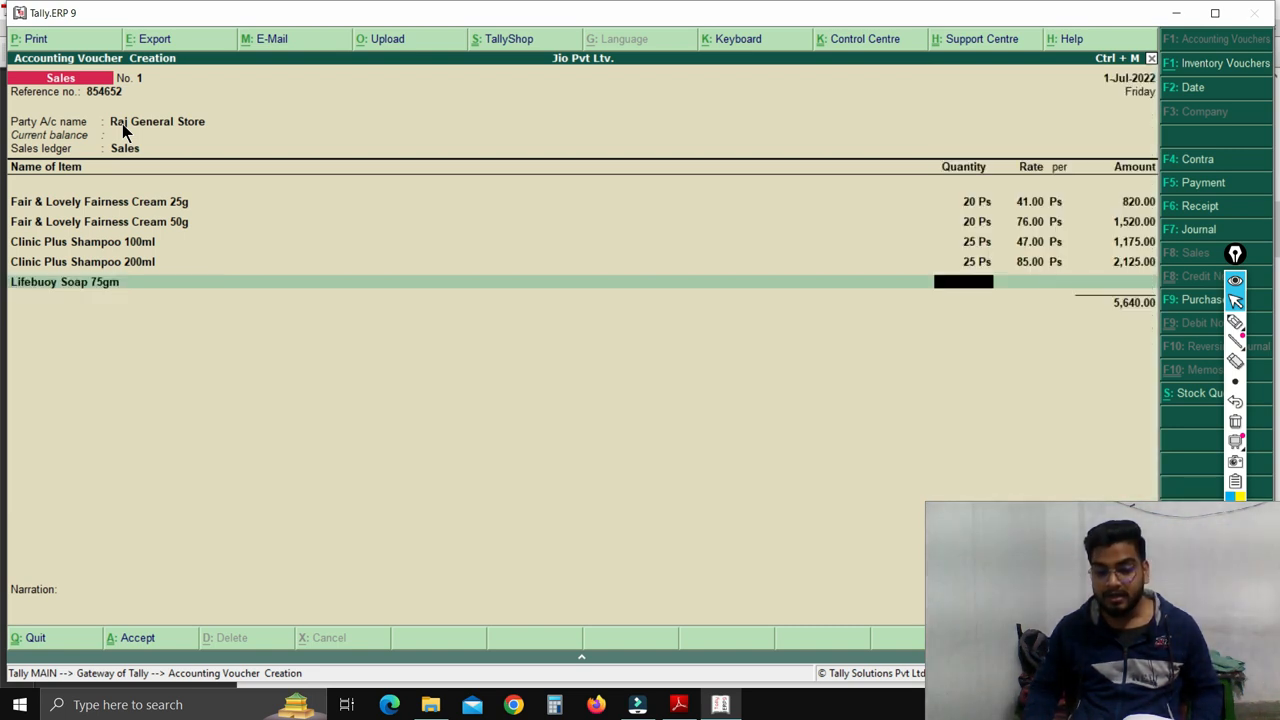
{"action": "type", "text": "50"}
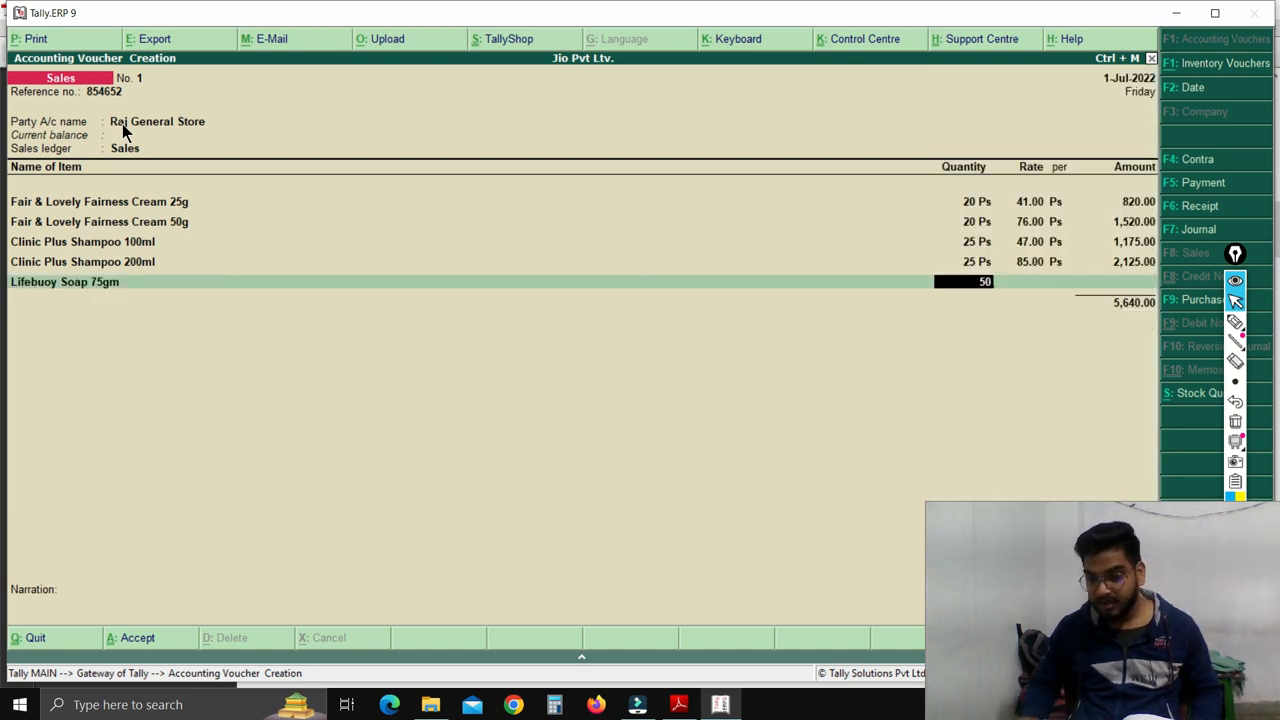
{"action": "key", "text": "Return"}
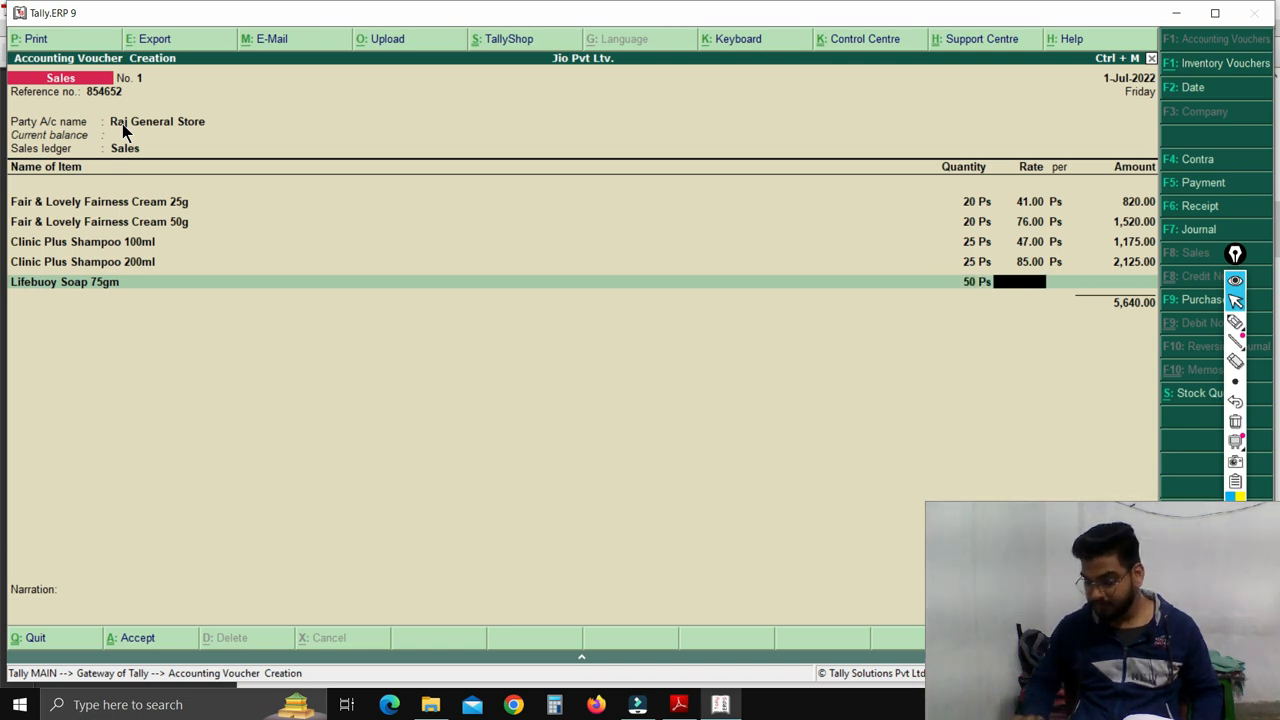
{"action": "type", "text": "10"}
{"action": "key", "text": "Return"}
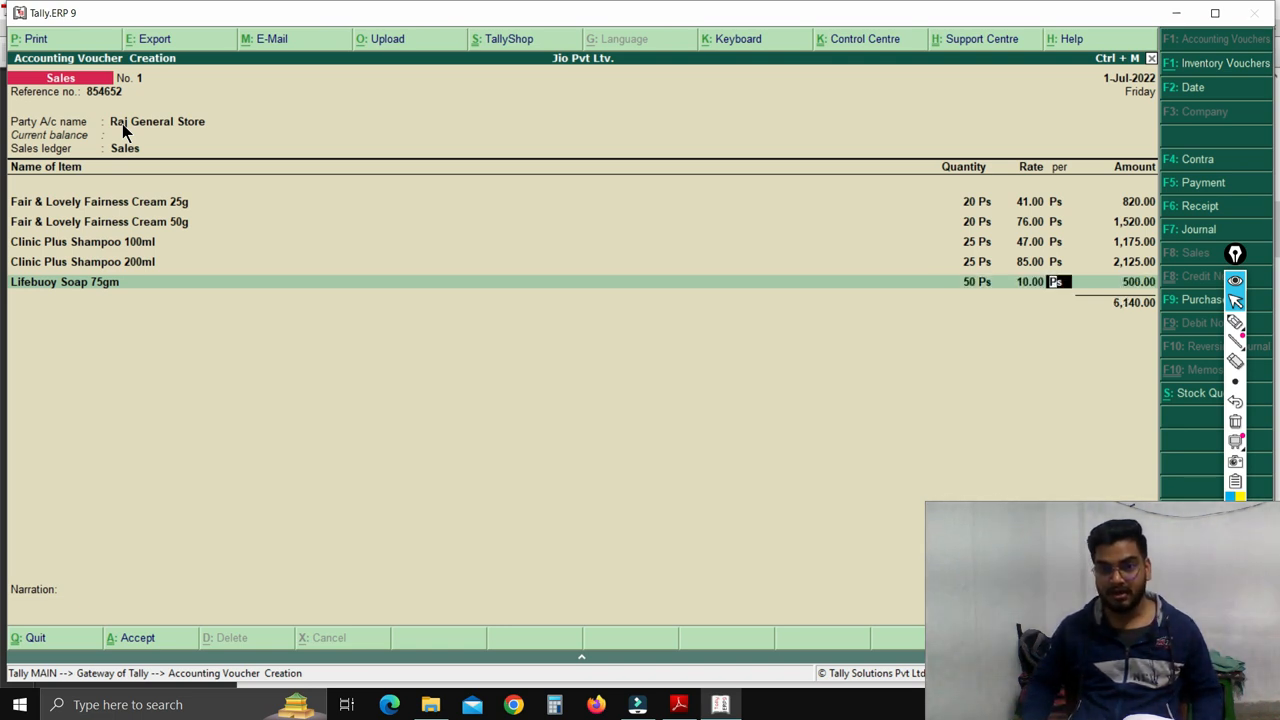
{"action": "key", "text": "Return"}
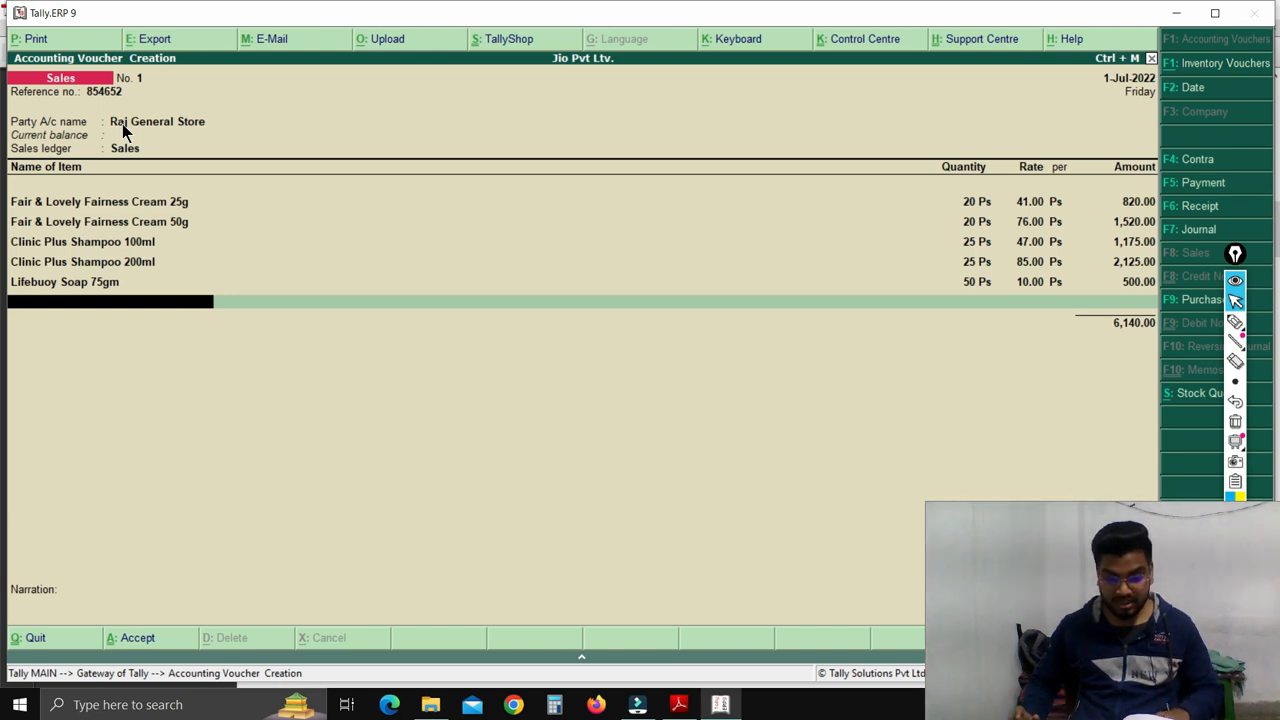
Add Lifebuoy Soap 150gm to the sales voucher with quantity 50 Ps at rate 18.
{"action": "type", "text": "L"}
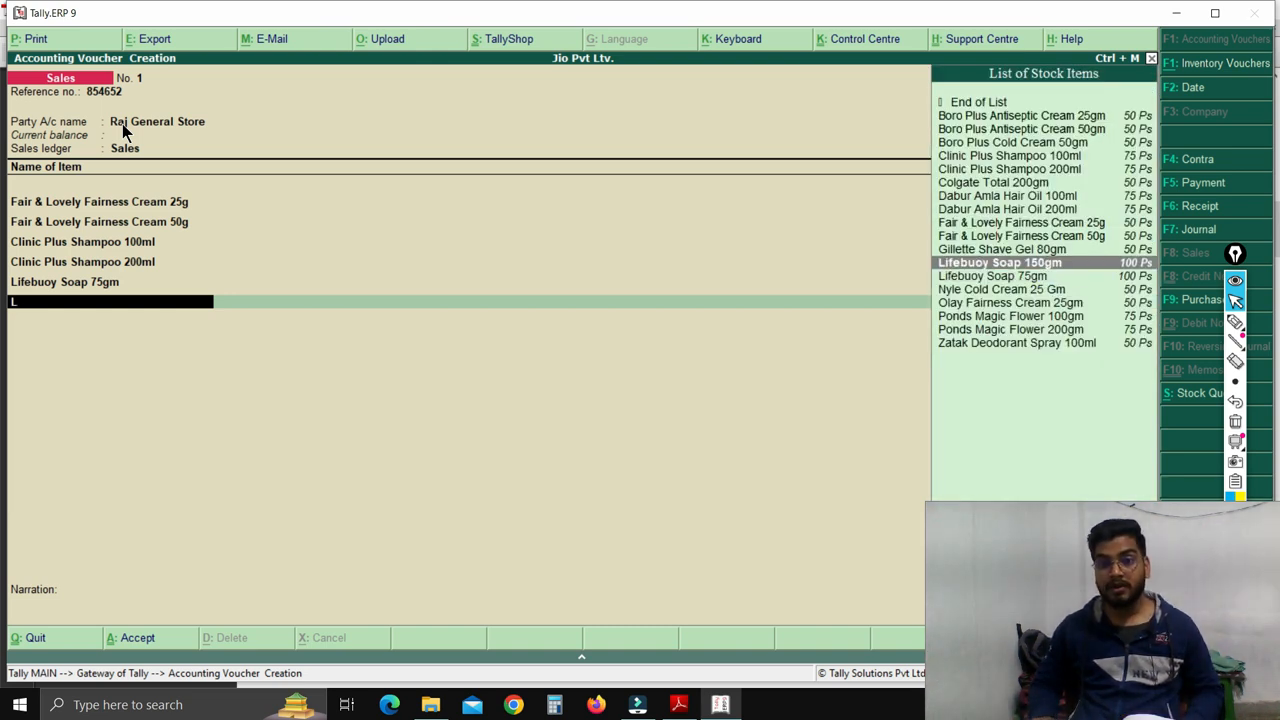
{"action": "key", "text": "Return"}
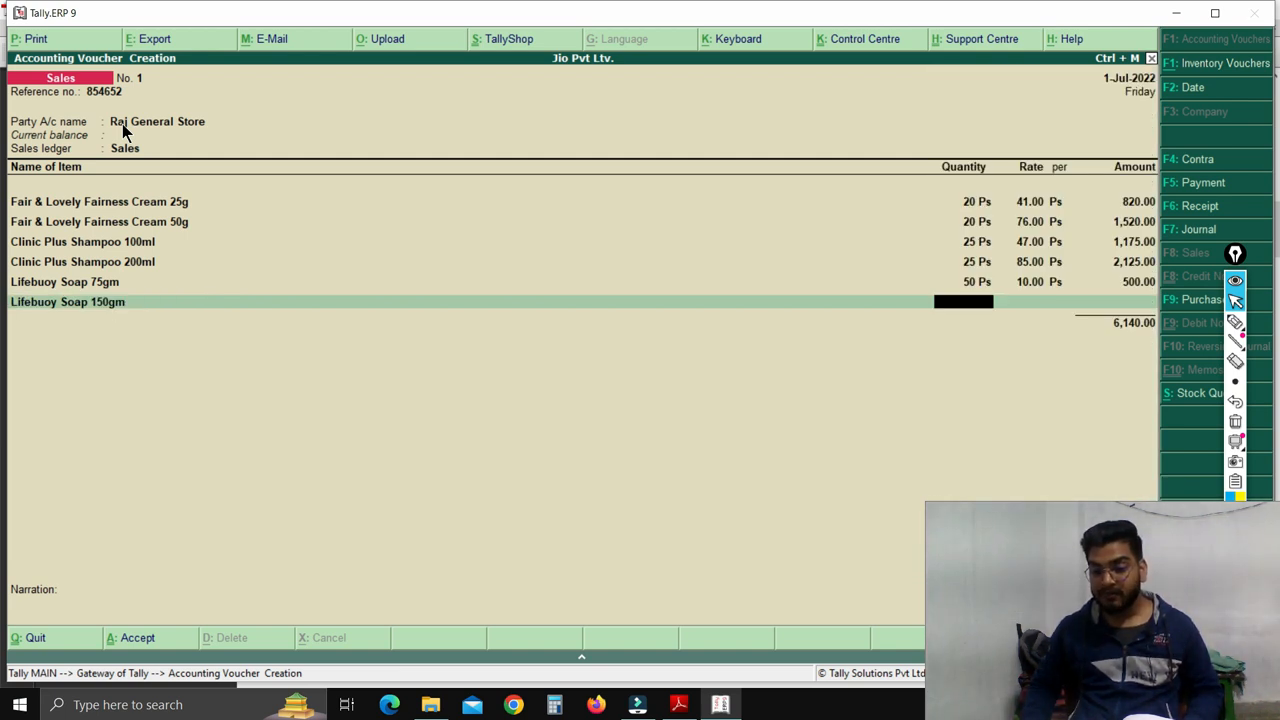
{"action": "type", "text": "50"}
{"action": "key", "text": "Return"}
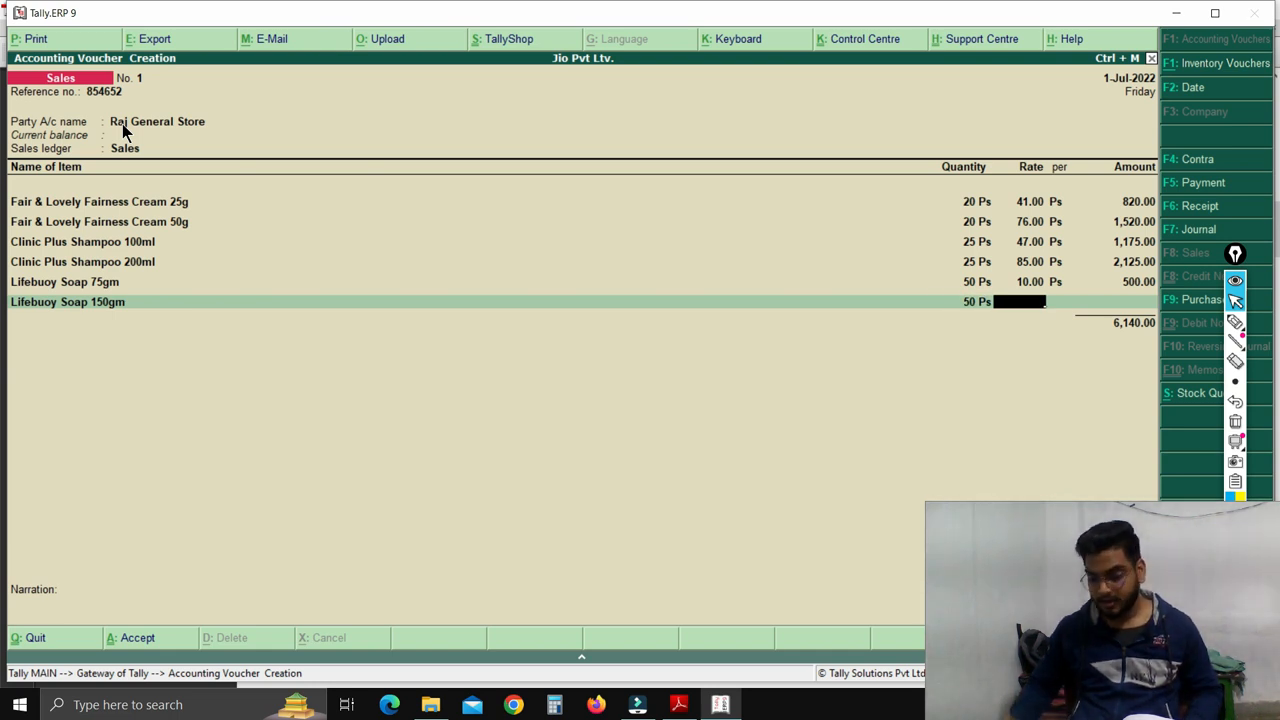
{"action": "type", "text": "18"}
{"action": "key", "text": "Return"}
{"action": "key", "text": "Return"}
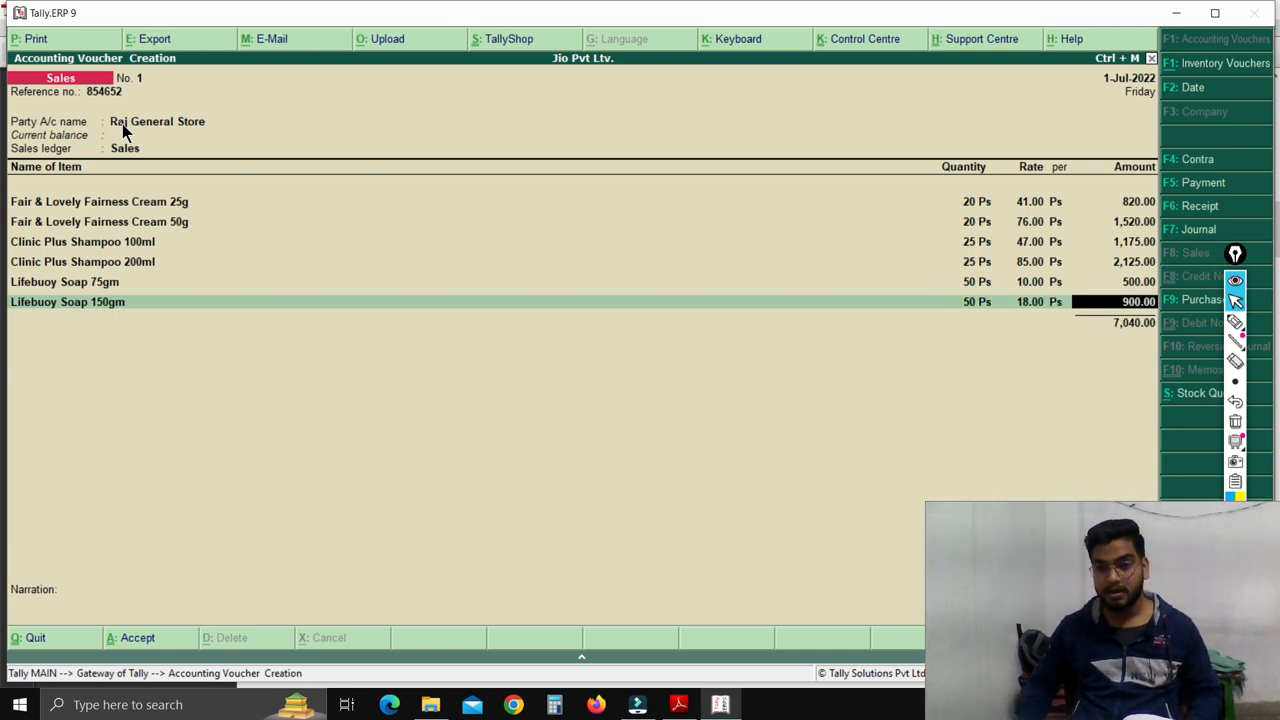
{"action": "key", "text": "Return"}
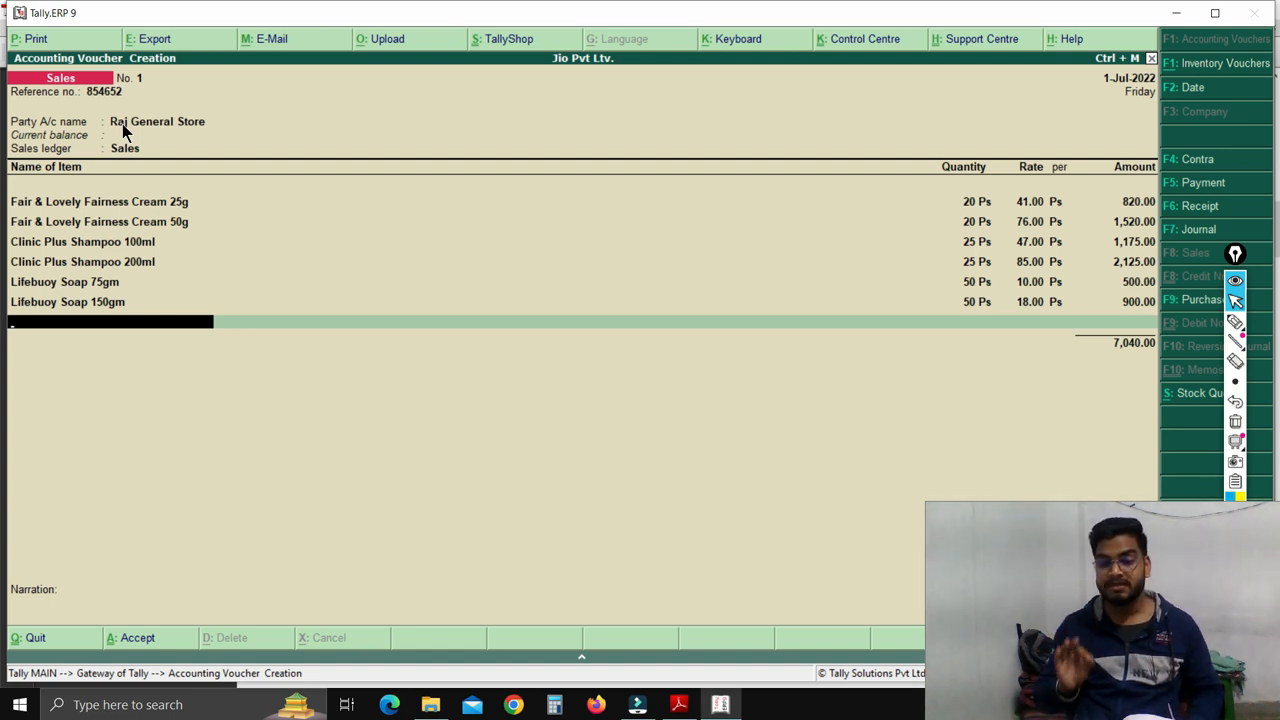
Add Ponds Magic Flower 100gm to the sales voucher with quantity 50 Ps at rate 38.
{"action": "type", "text": "P"}
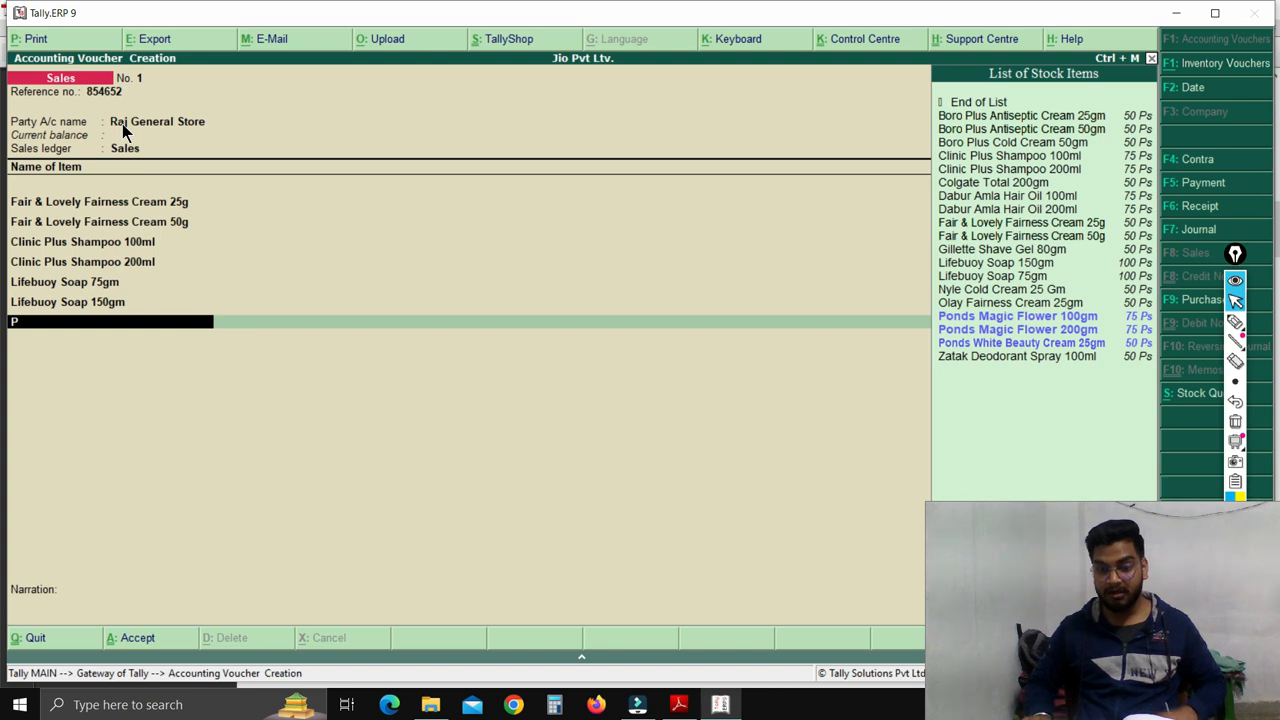
{"action": "key", "text": "Down"}
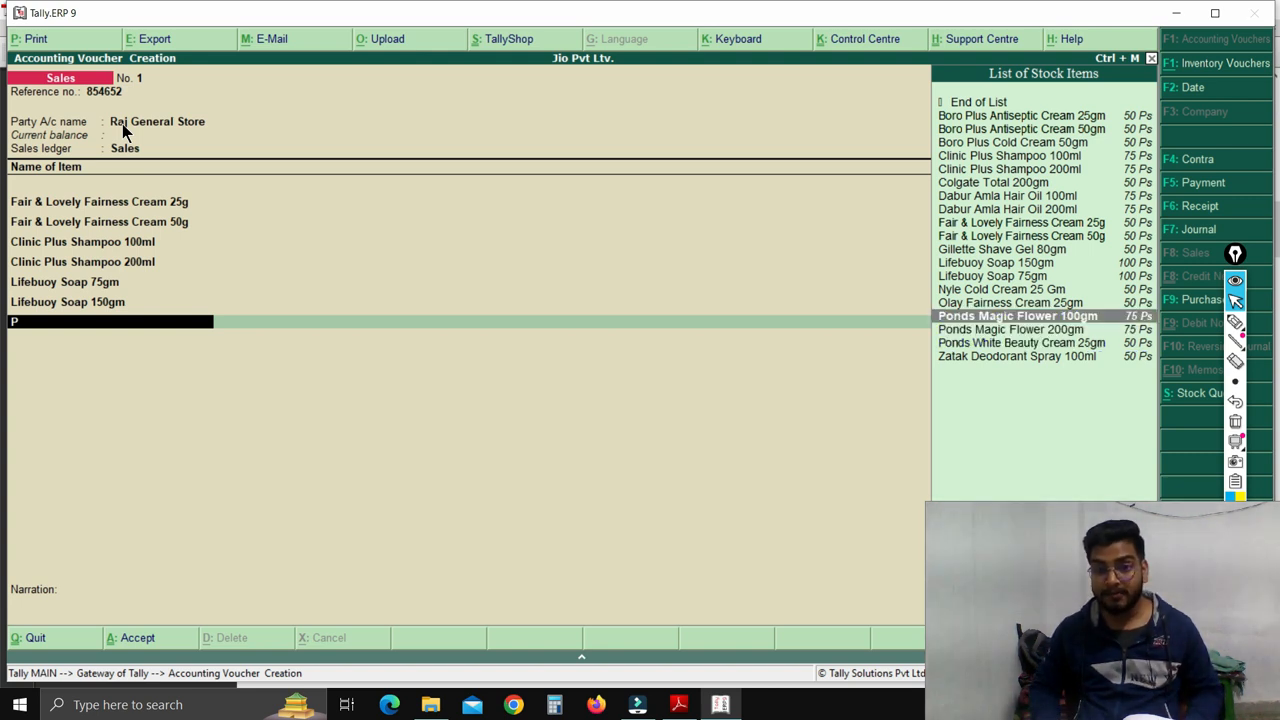
{"action": "key", "text": "Return"}
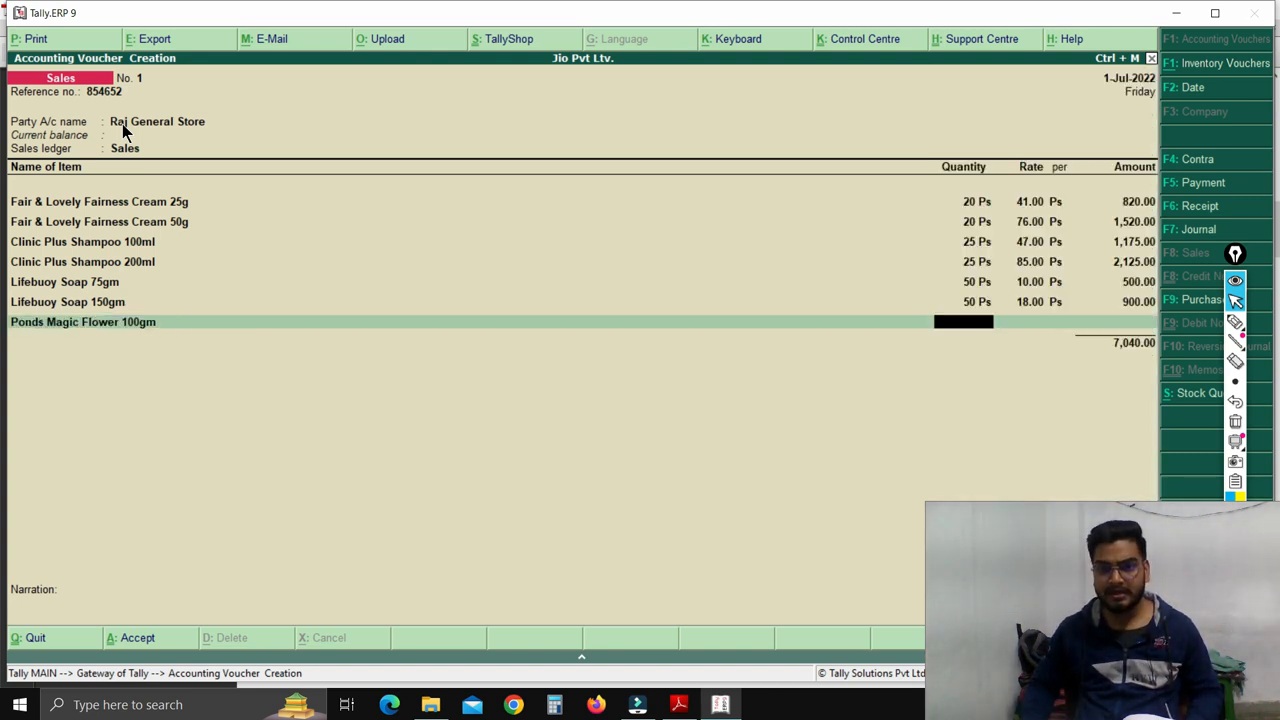
{"action": "type", "text": "50"}
{"action": "key", "text": "Return"}
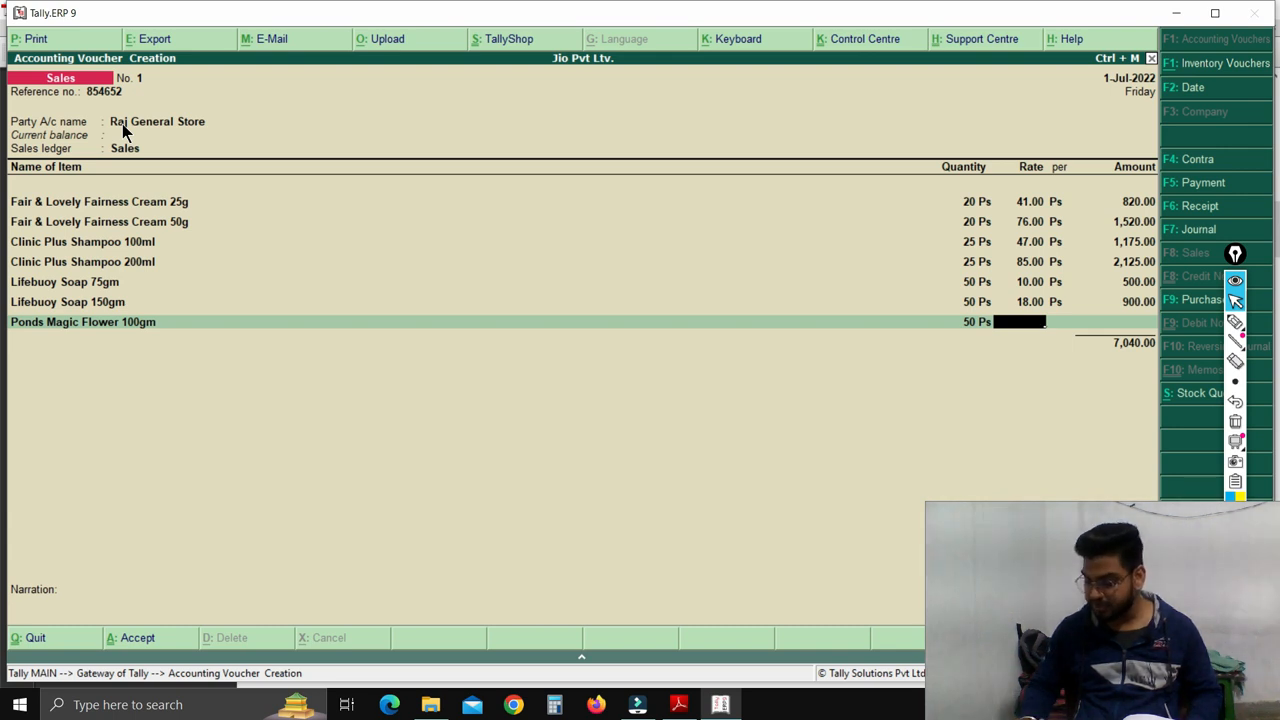
{"action": "type", "text": "38"}
{"action": "key", "text": "Return"}
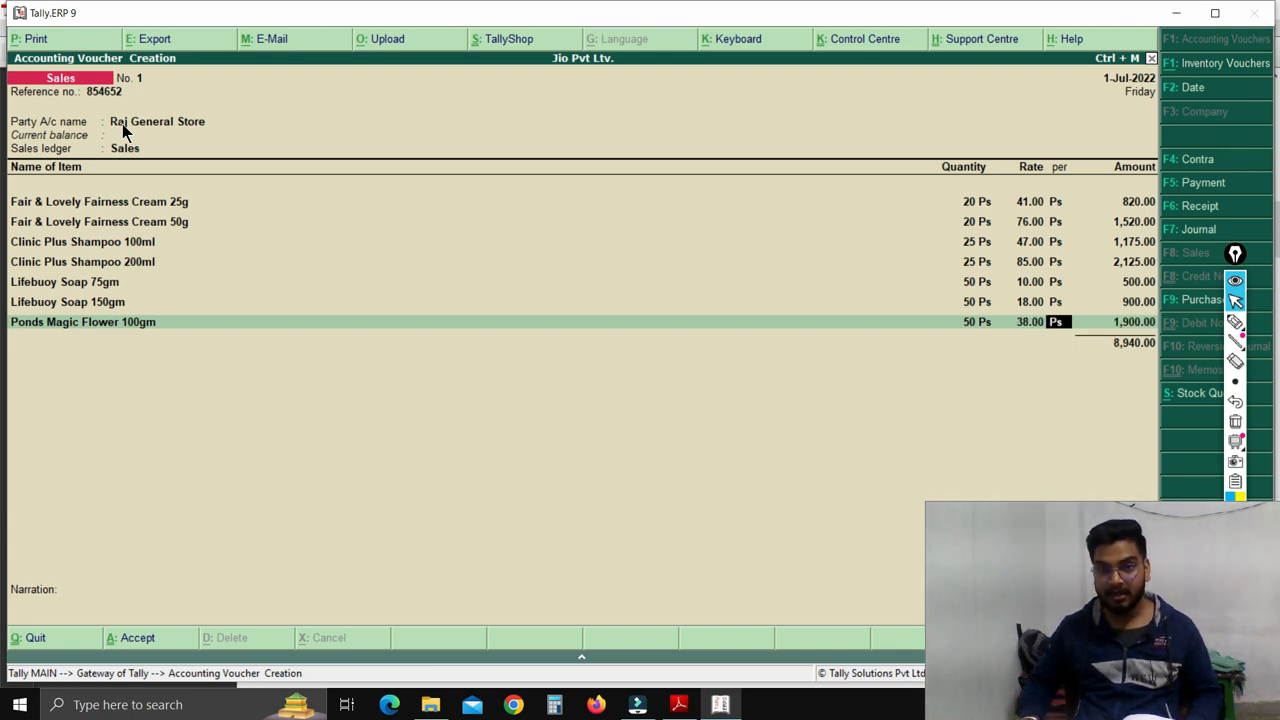
{"action": "key", "text": "Return"}
{"action": "key", "text": "Return"}
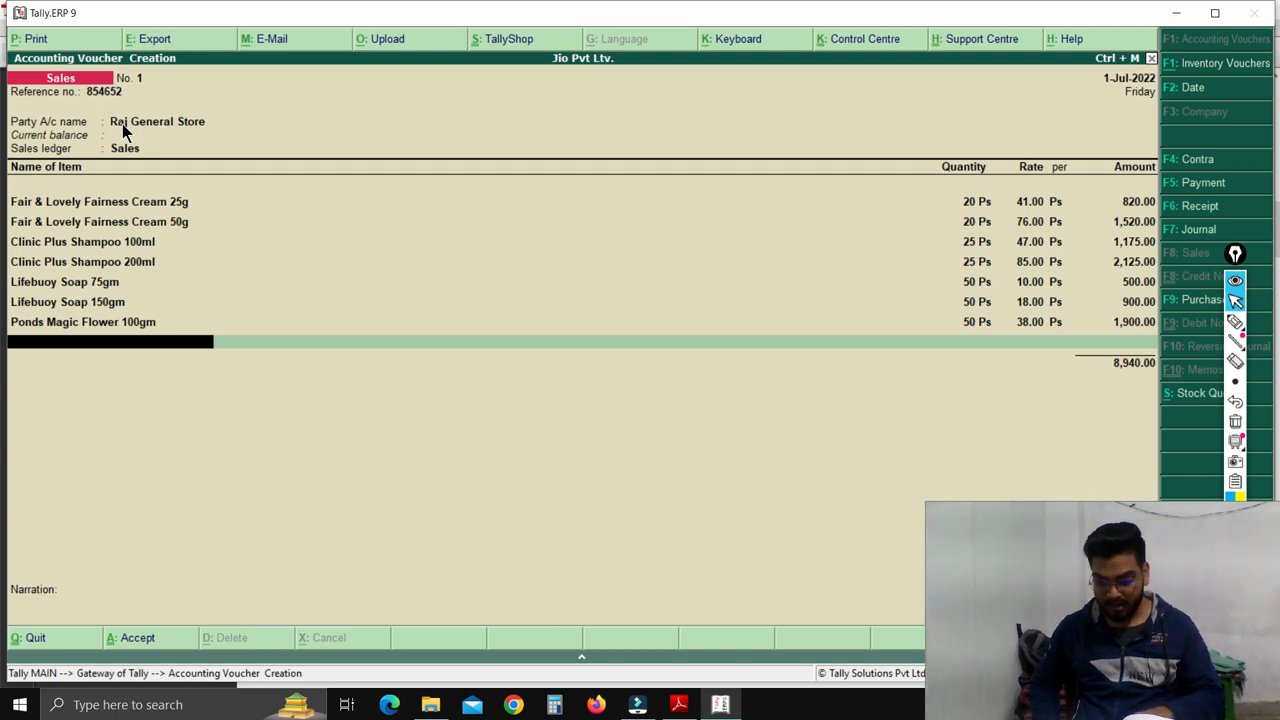
Add Ponds Magic Flower 200gm to the sales voucher with quantity 50 Ps at rate 70.
{"action": "type", "text": "P"}
{"action": "key", "text": "Down"}
{"action": "key", "text": "Down"}
{"action": "key", "text": "Return"}
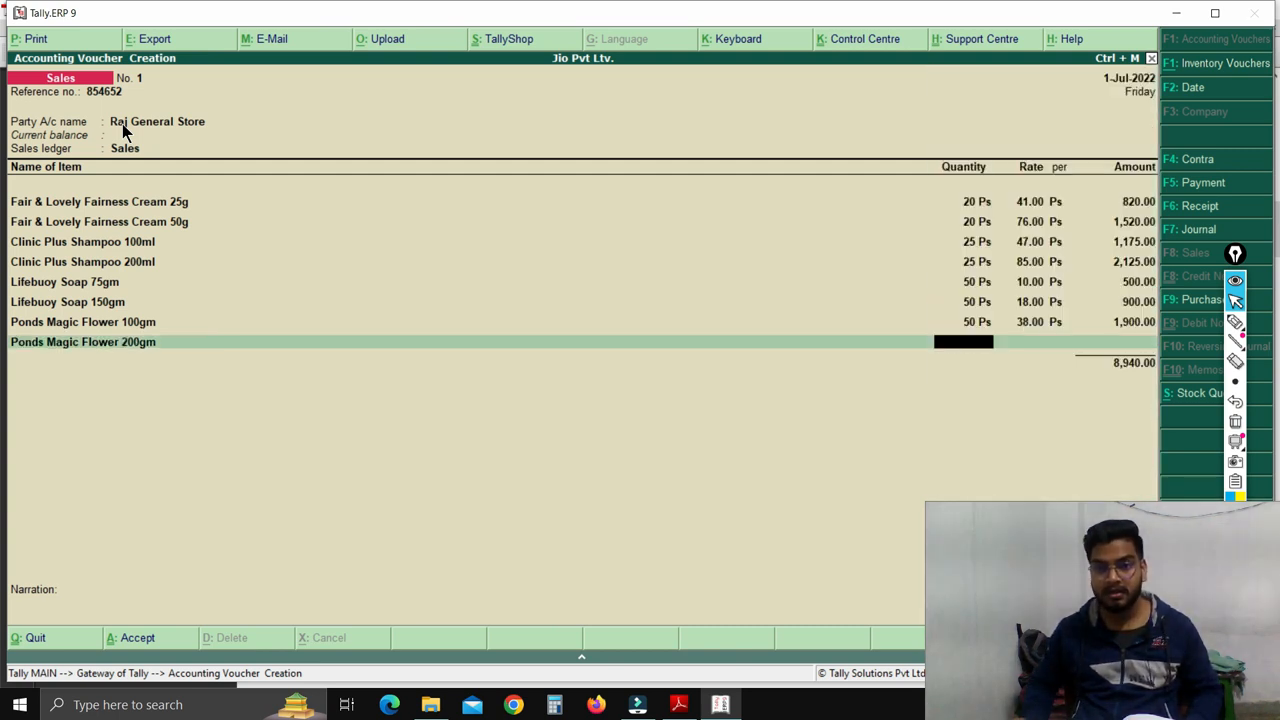
{"action": "type", "text": "50"}
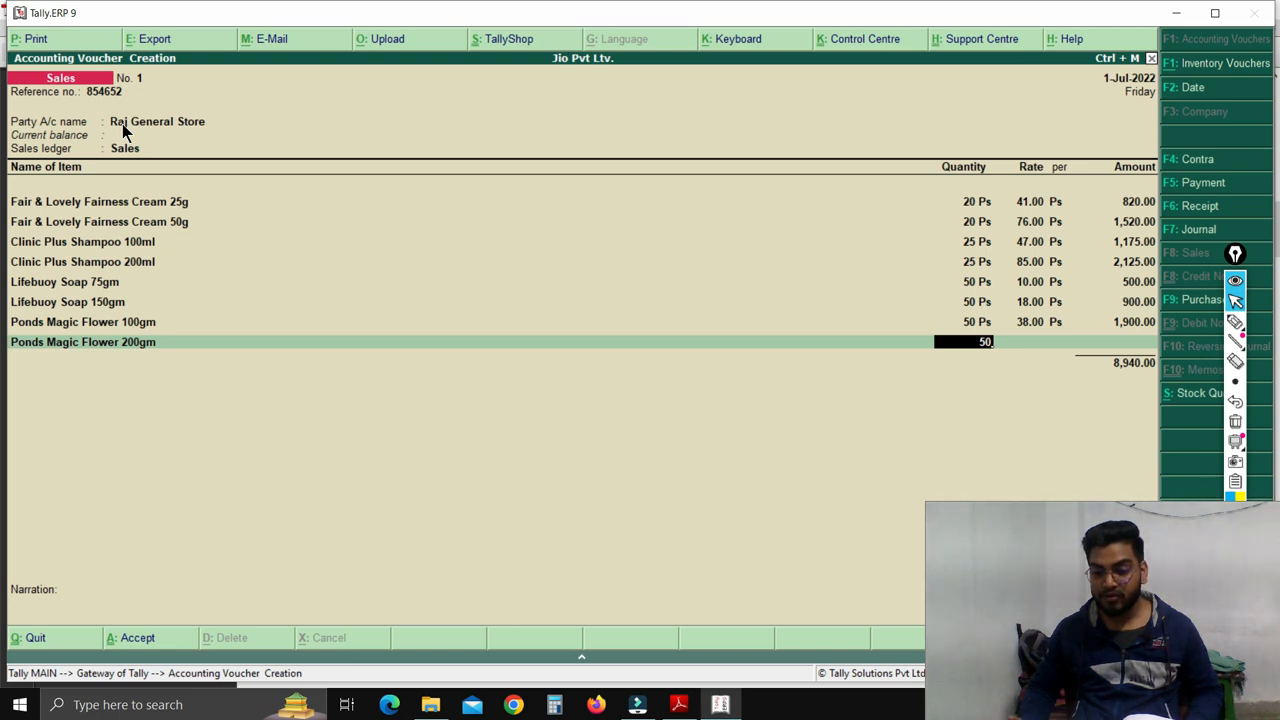
{"action": "key", "text": "Return"}
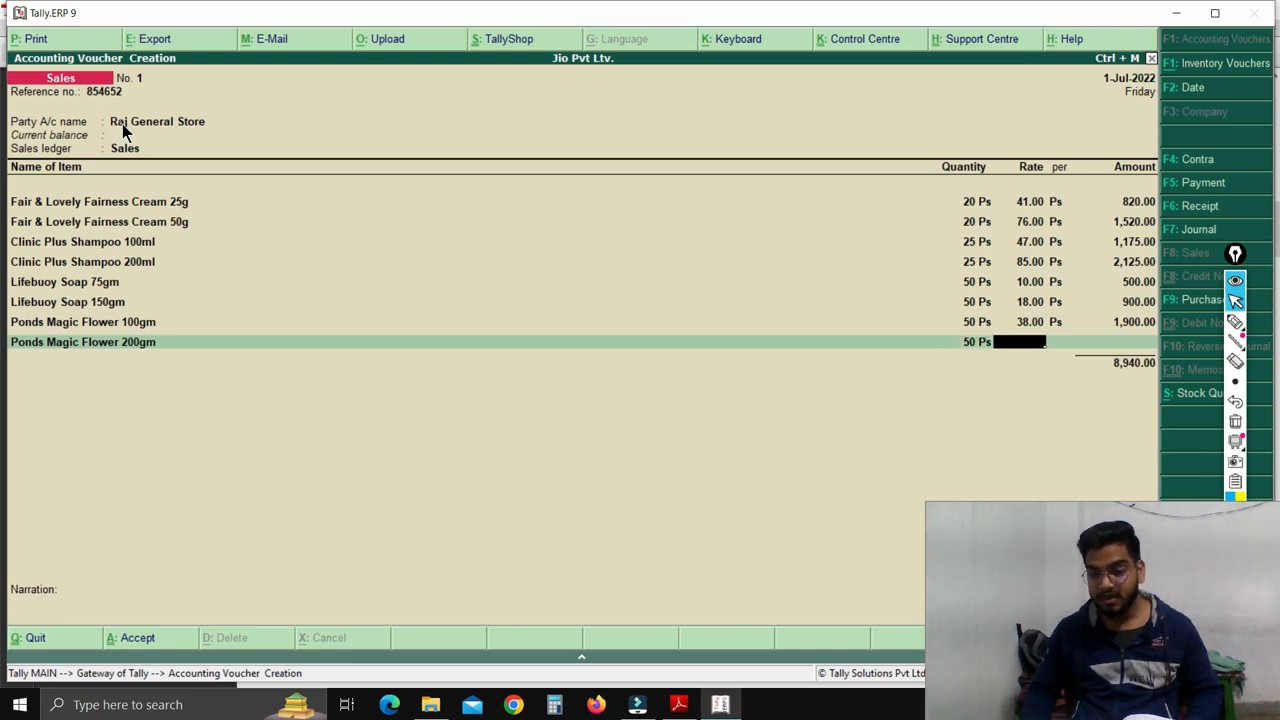
{"action": "type", "text": "70"}
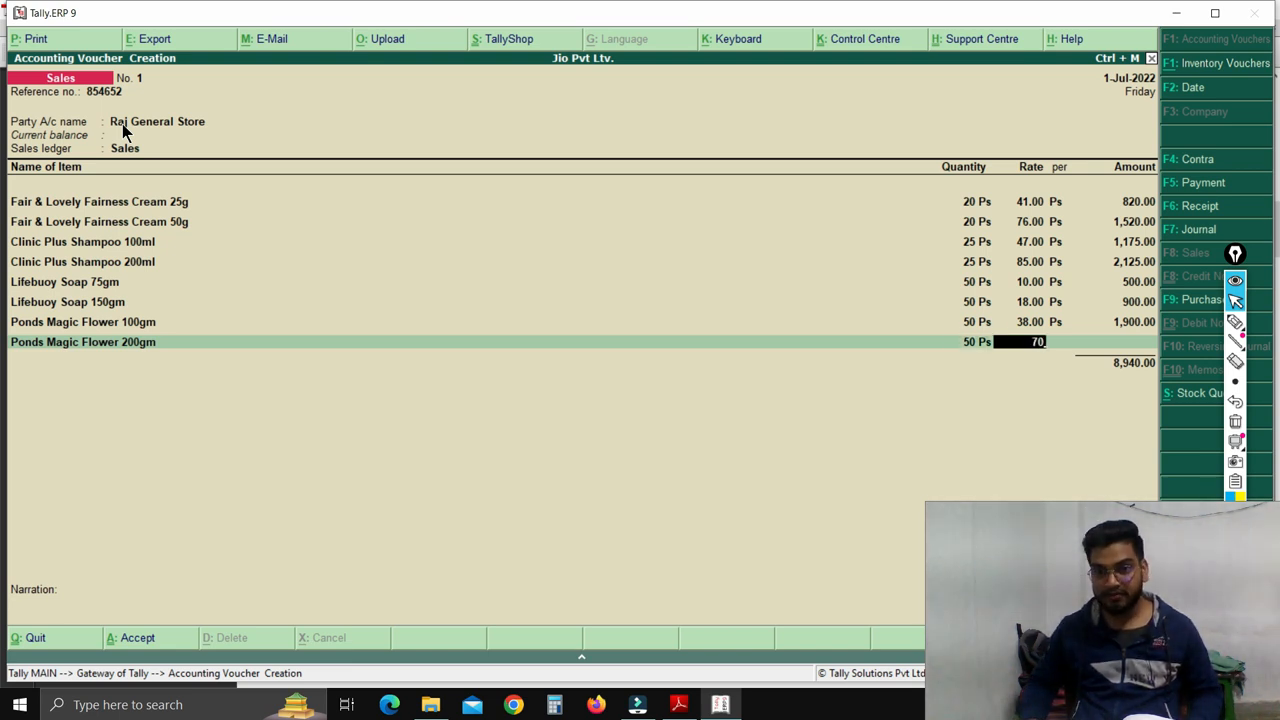
{"action": "key", "text": "Return"}
{"action": "key", "text": "Return"}
{"action": "key", "text": "Return"}
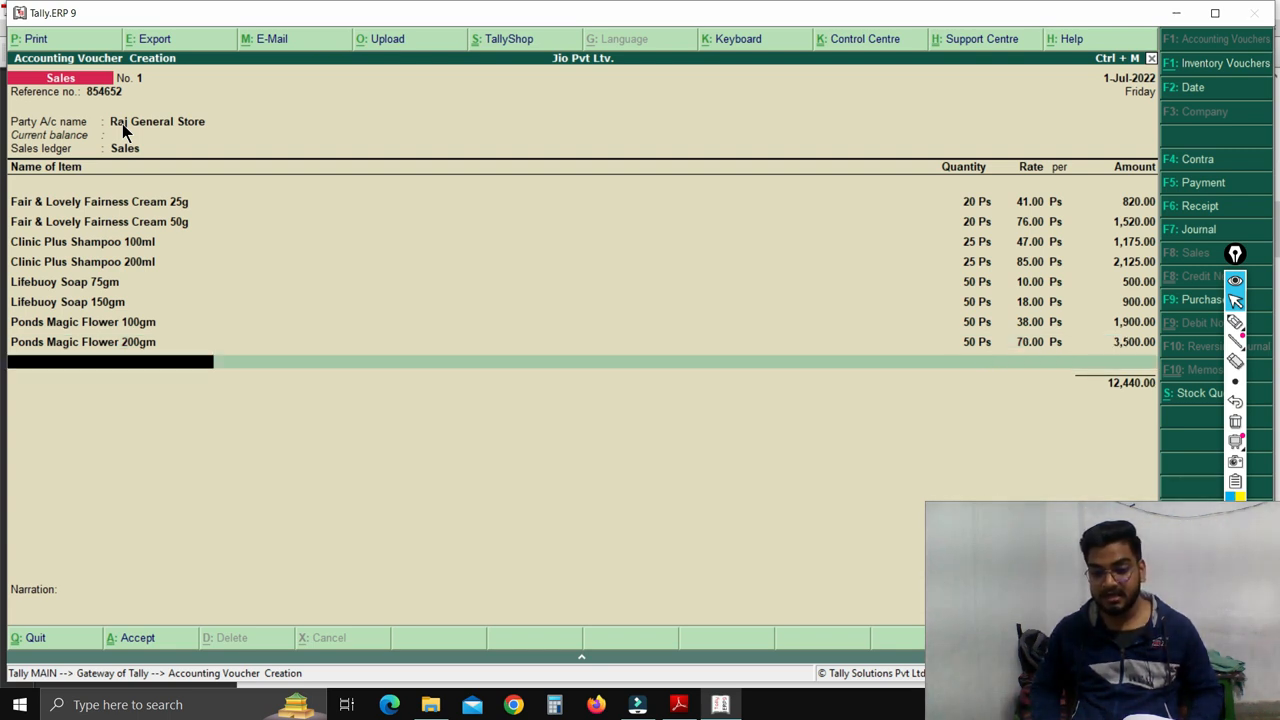
Add Gillette Shave Gel 80gm to the sales voucher with quantity 20 Ps at rate 52.
{"action": "type", "text": "G"}
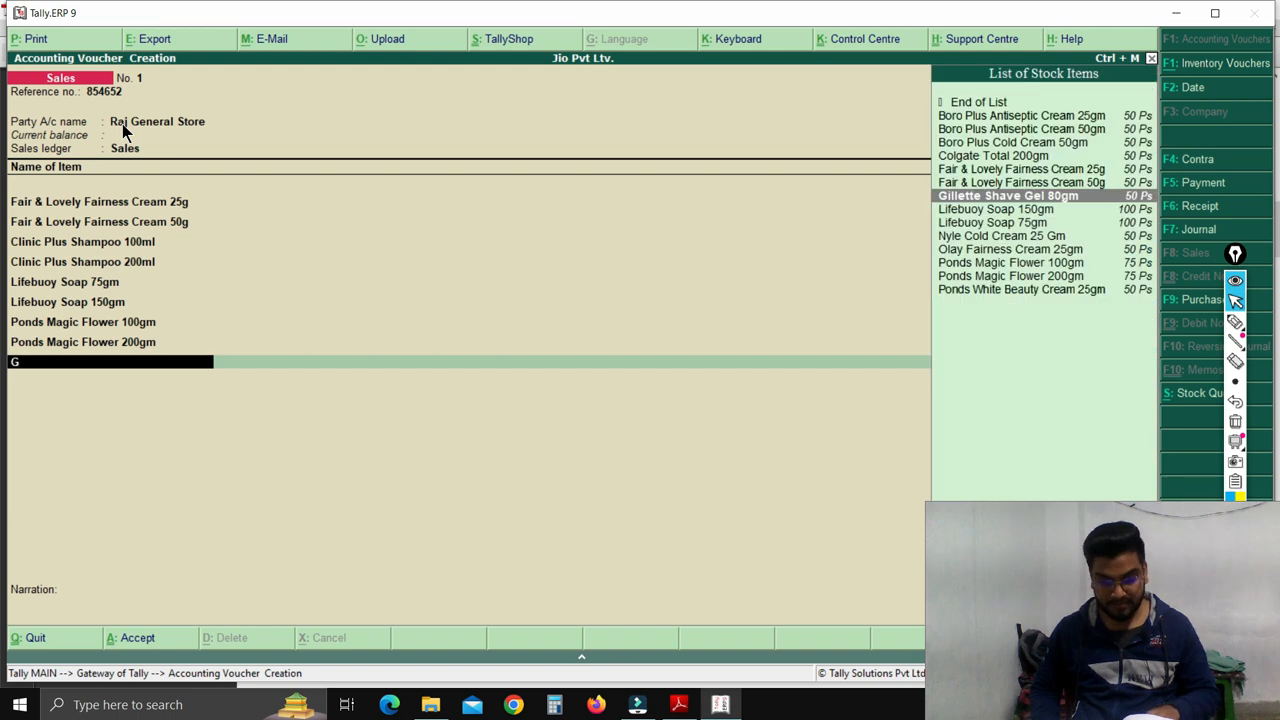
{"action": "key", "text": "Return"}
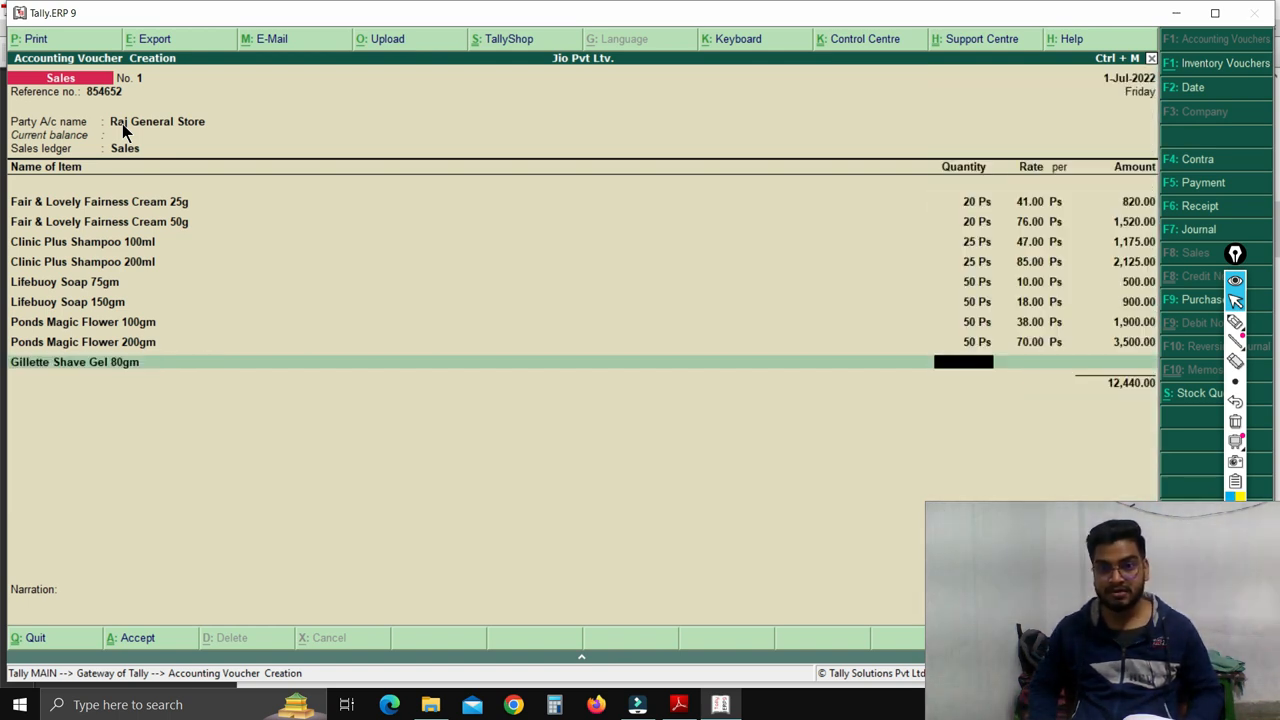
{"action": "type", "text": "20 Ps"}
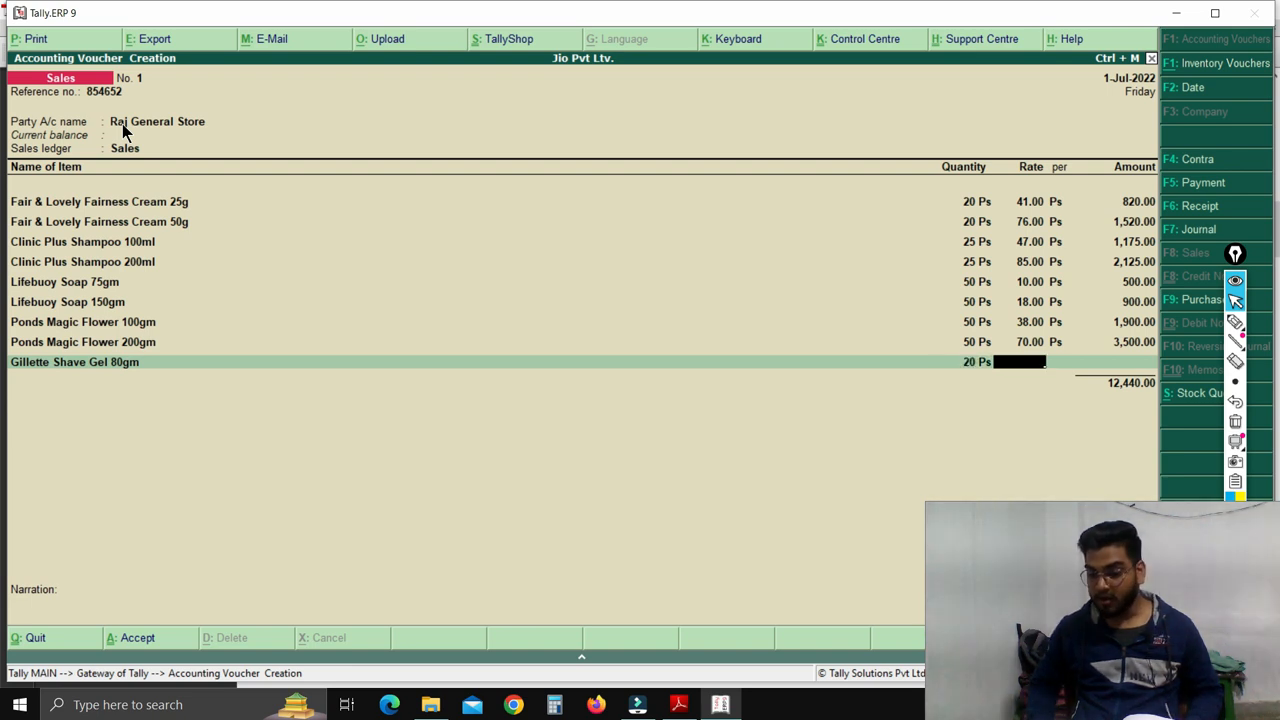
{"action": "type", "text": "52"}
{"action": "key", "text": "Return"}
{"action": "key", "text": "Return"}
{"action": "key", "text": "Return"}
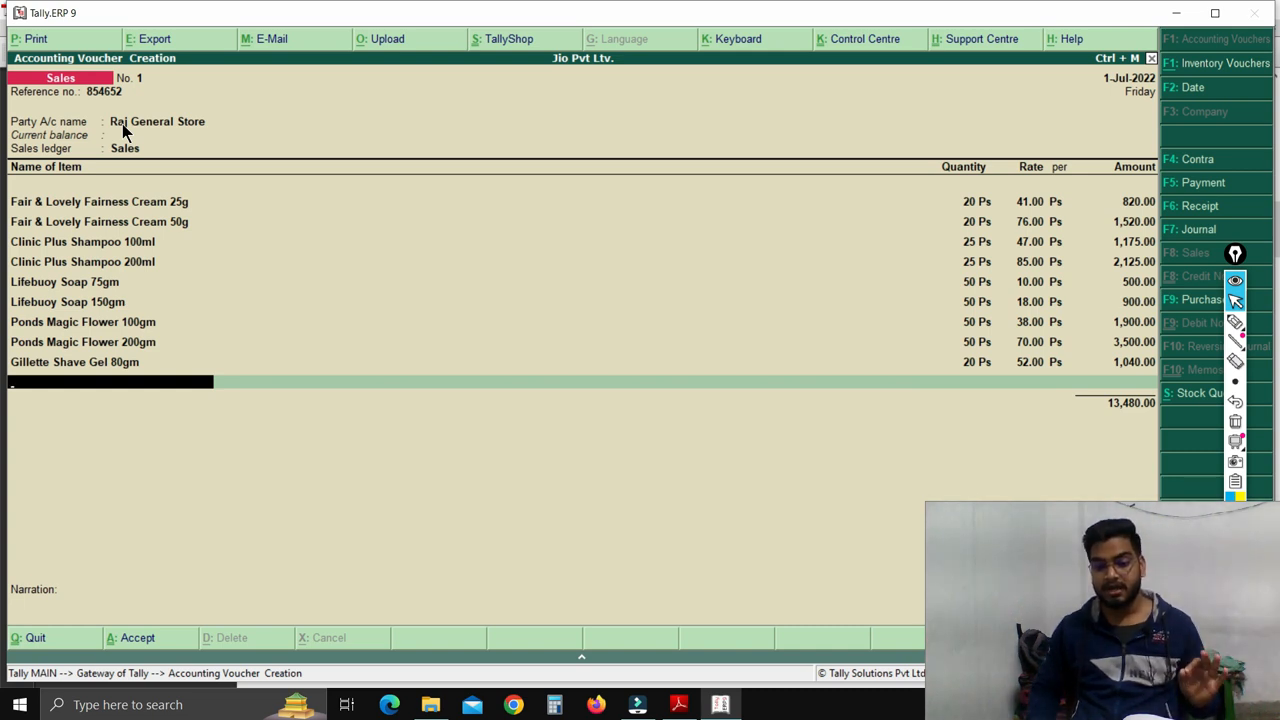
End the item list, compare the total with question 3 in the practice PDF, and save the sales voucher.
{"action": "key", "text": "Return"}
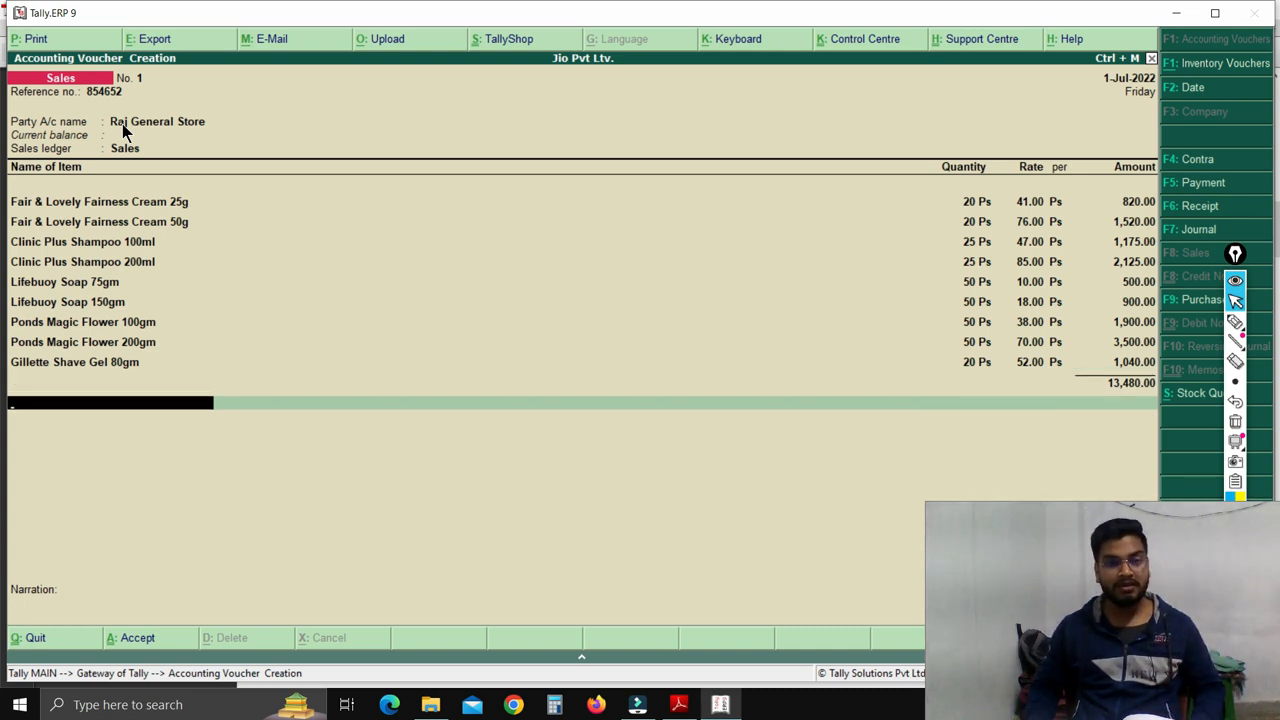
{"action": "key", "text": "Return"}
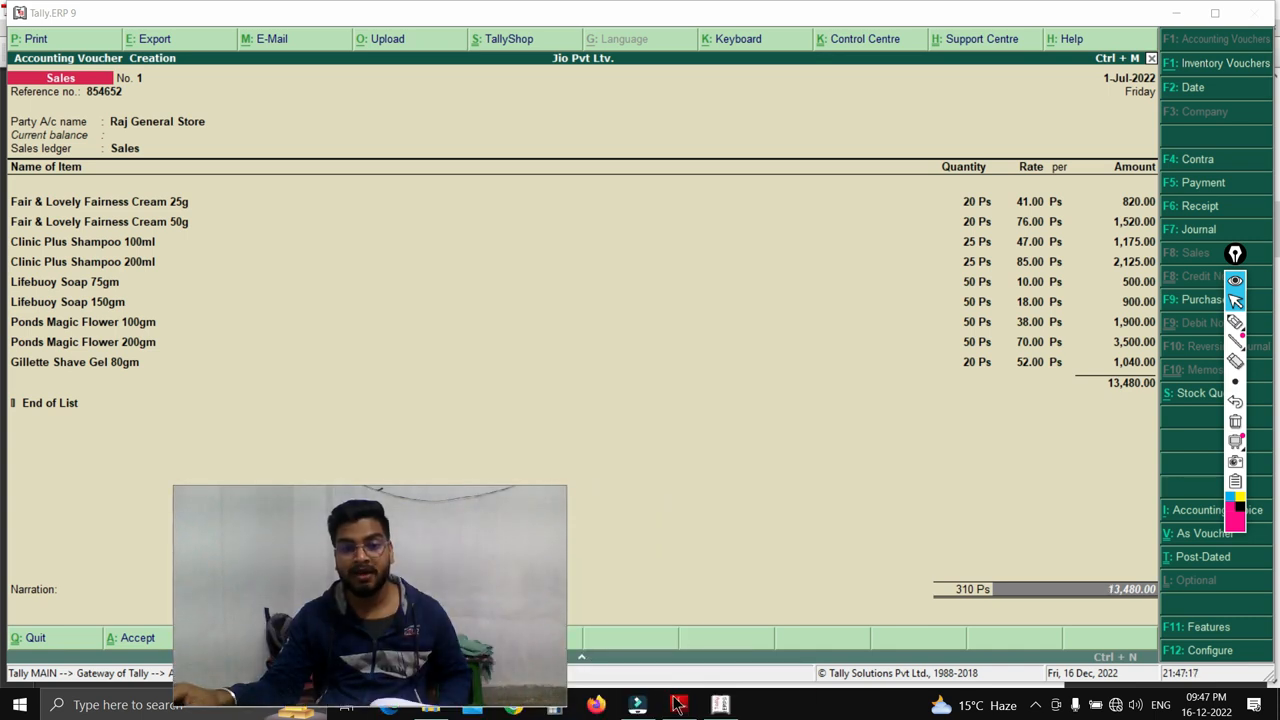
{"action": "key", "text": "alt+Tab"}
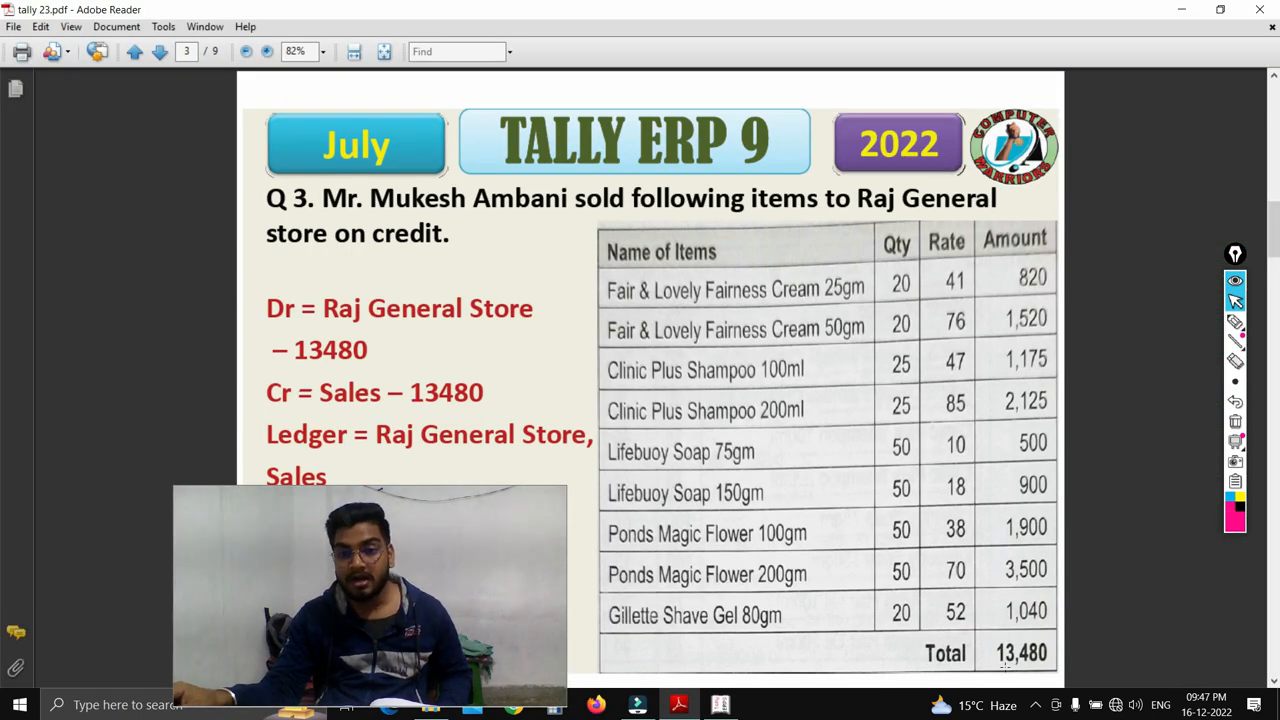
{"action": "left_click", "coordinate": [734, 711]}
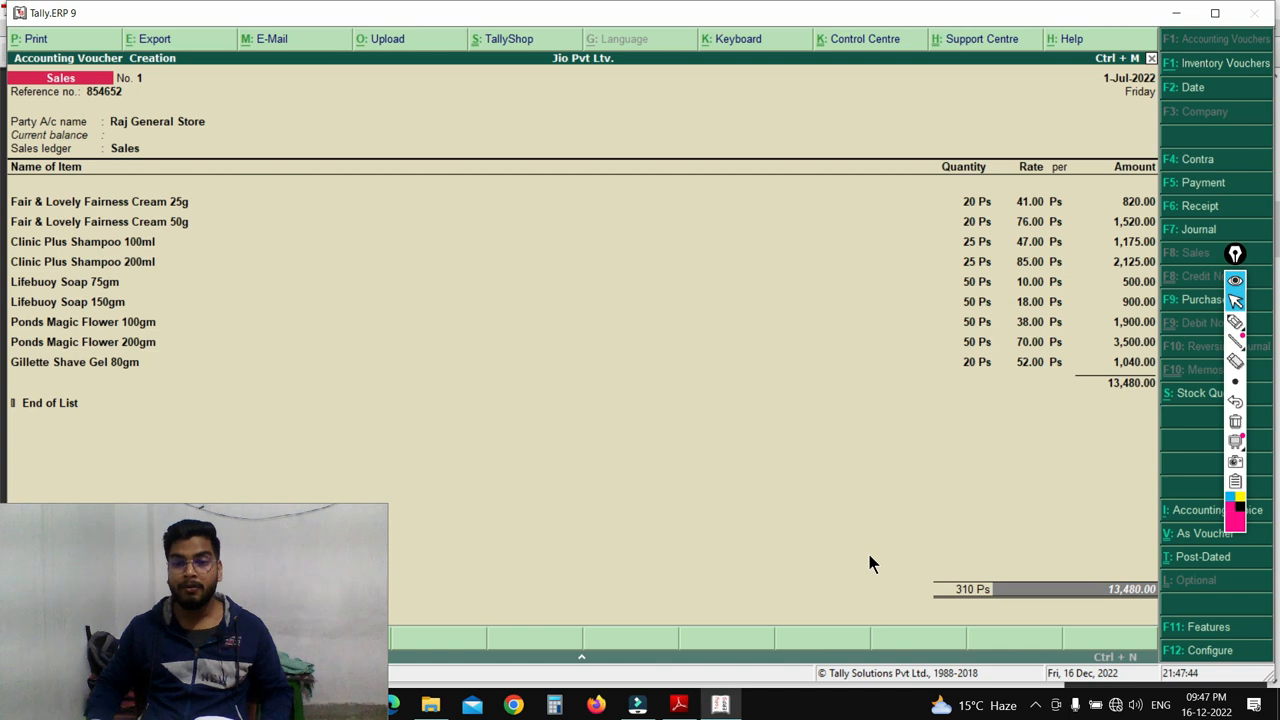
{"action": "key", "text": "Return"}
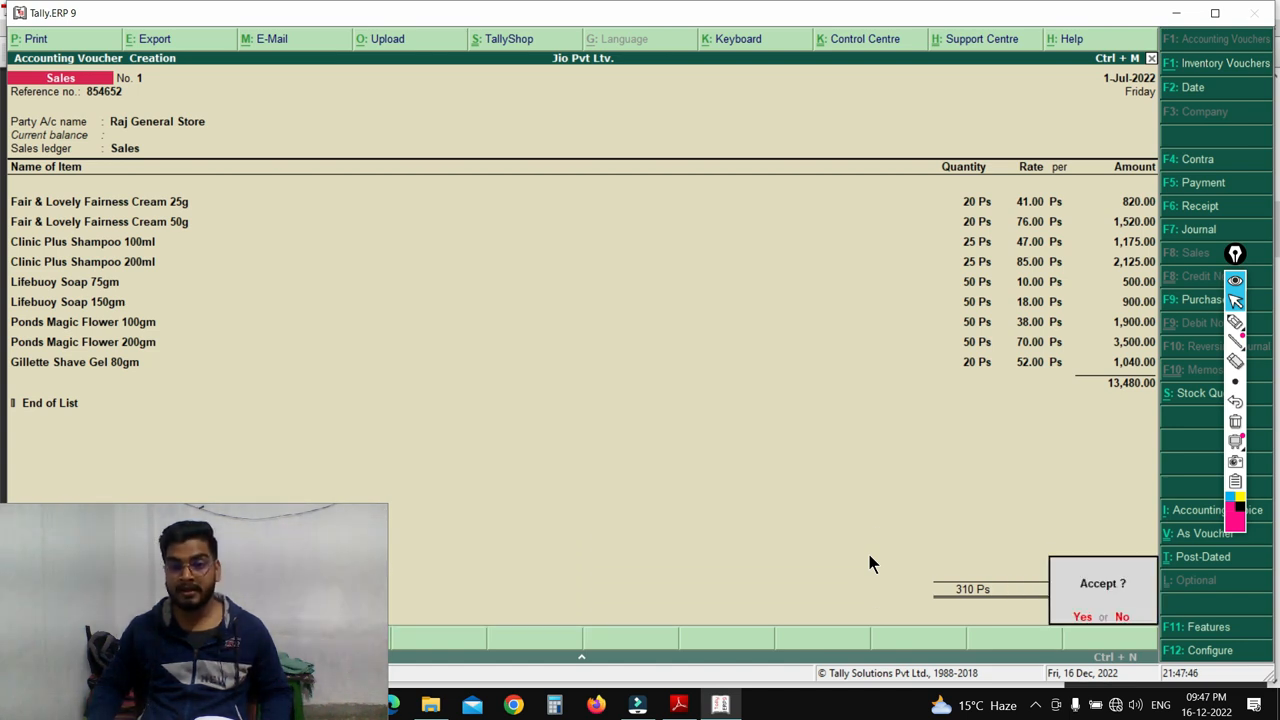
{"action": "key", "text": "Return"}
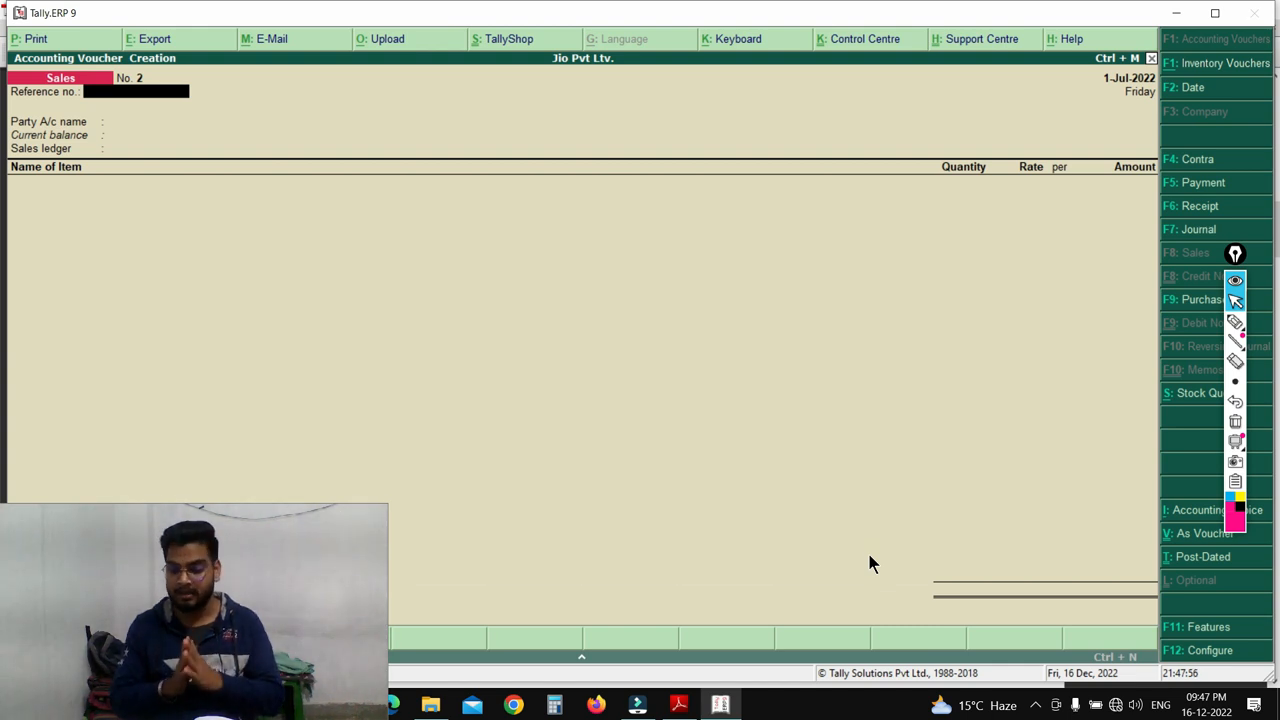
Reopen the saved Raj General Store sales voucher and print its invoice to a PDF named wer in Documents.
{"action": "key", "text": "Page_Up"}
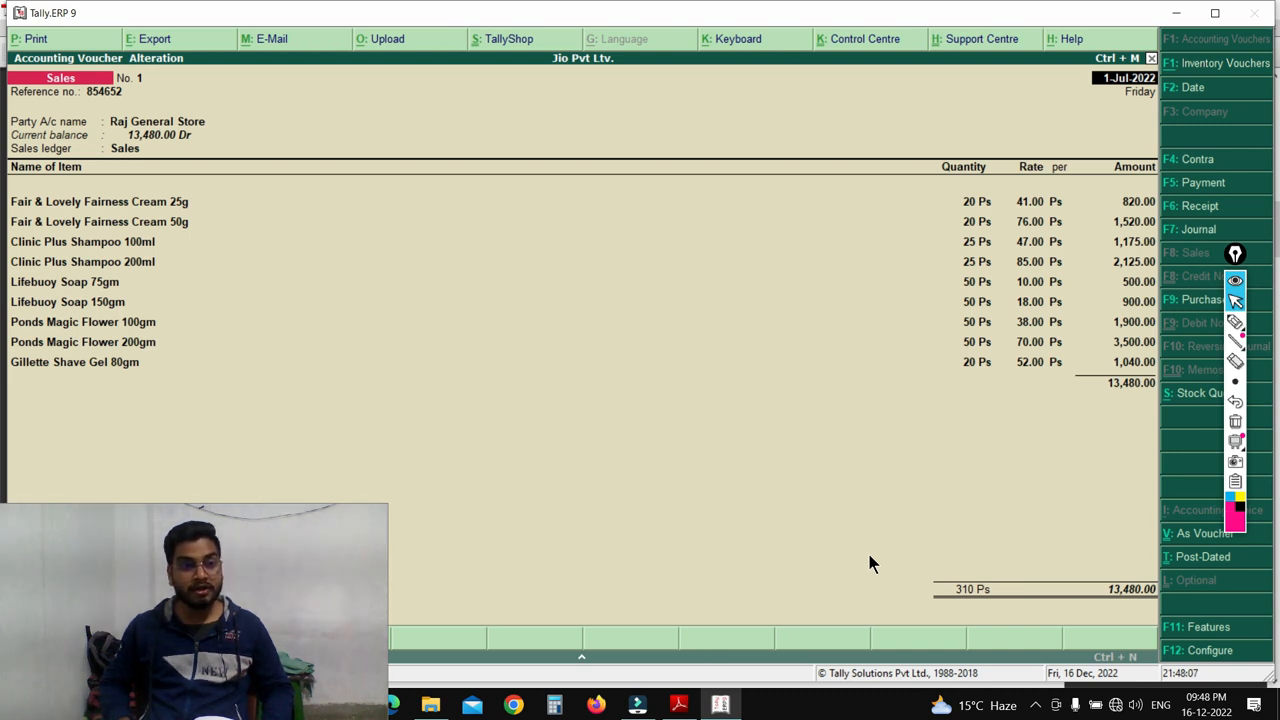
{"action": "key", "text": "alt+p"}
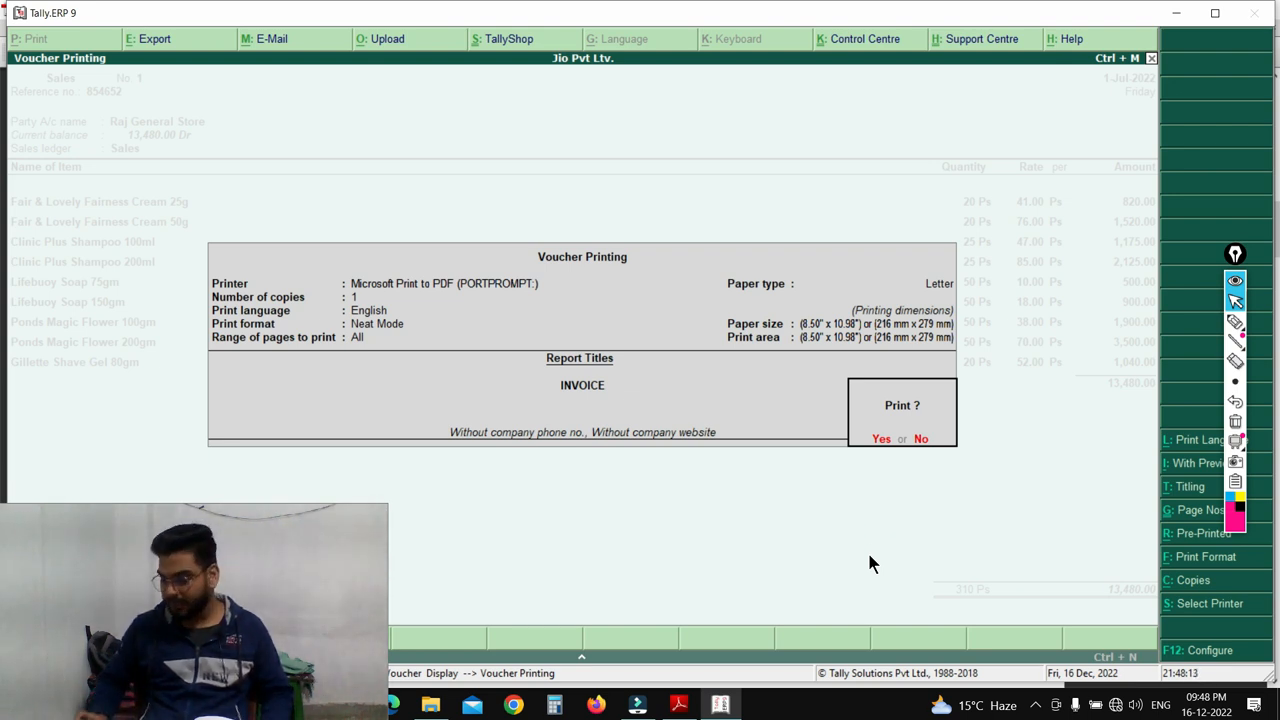
{"action": "key", "text": "Return"}
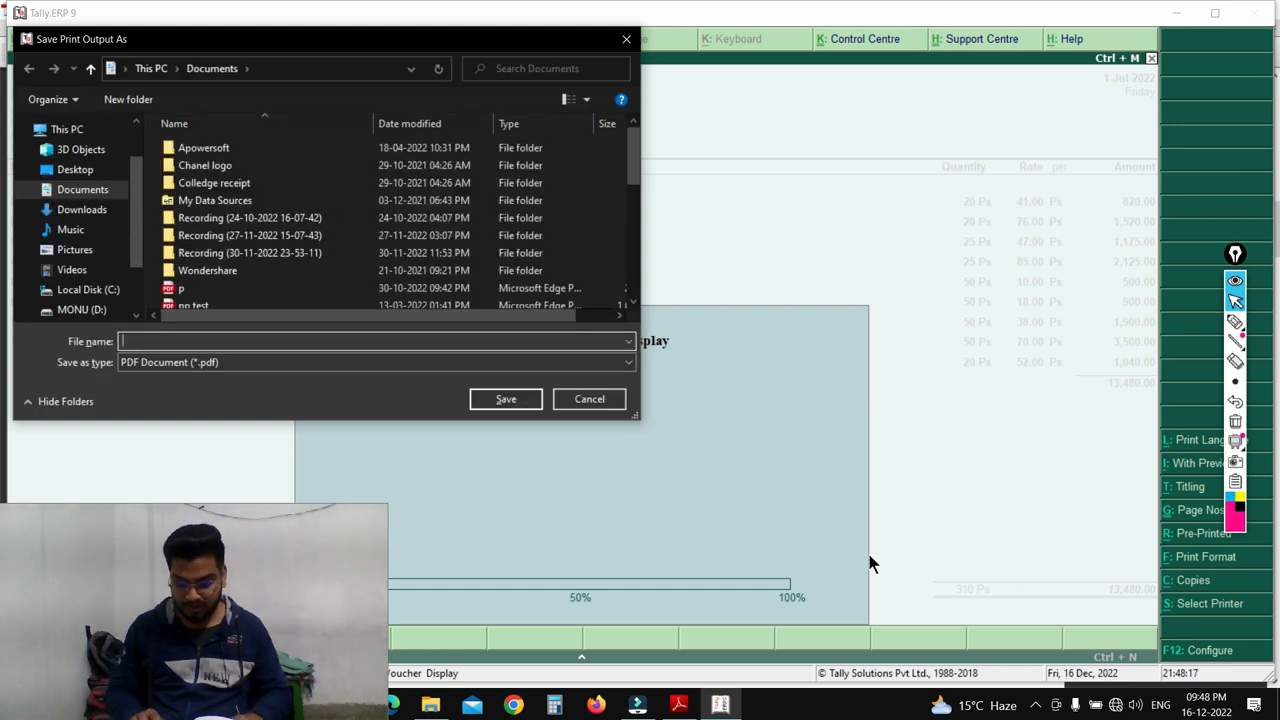
{"action": "type", "text": "wer"}
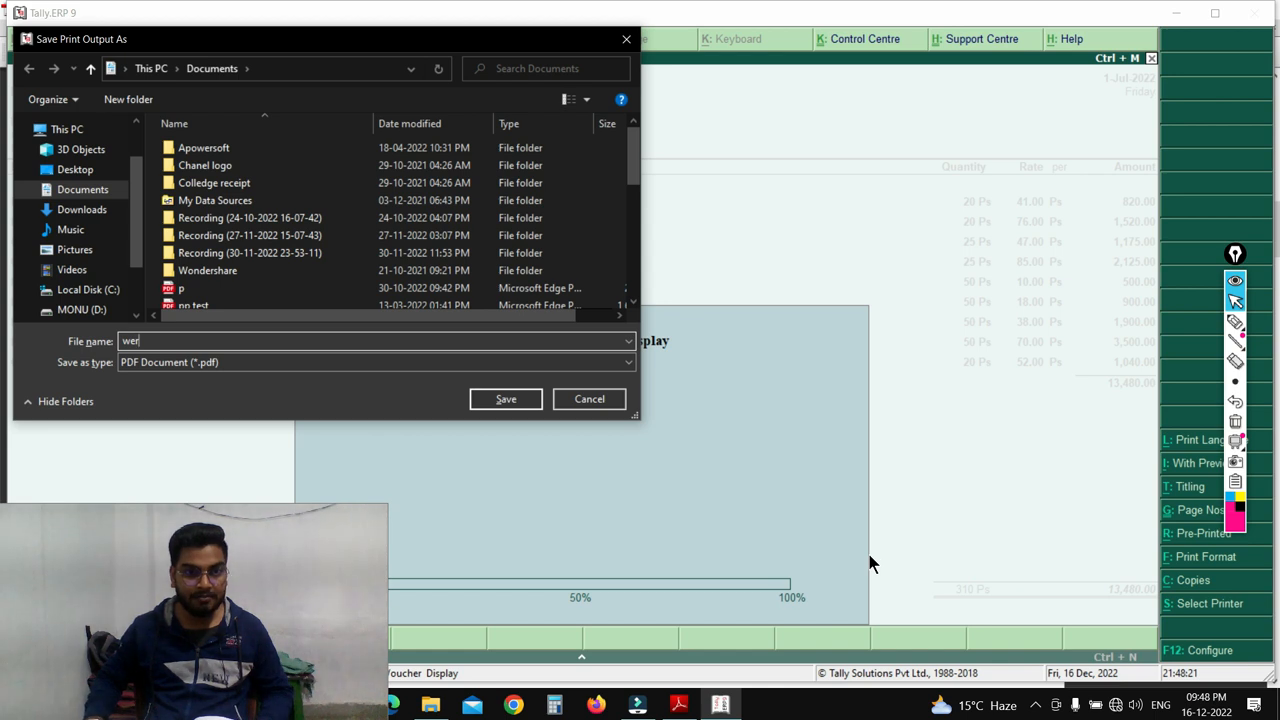
{"action": "key", "text": "Return"}
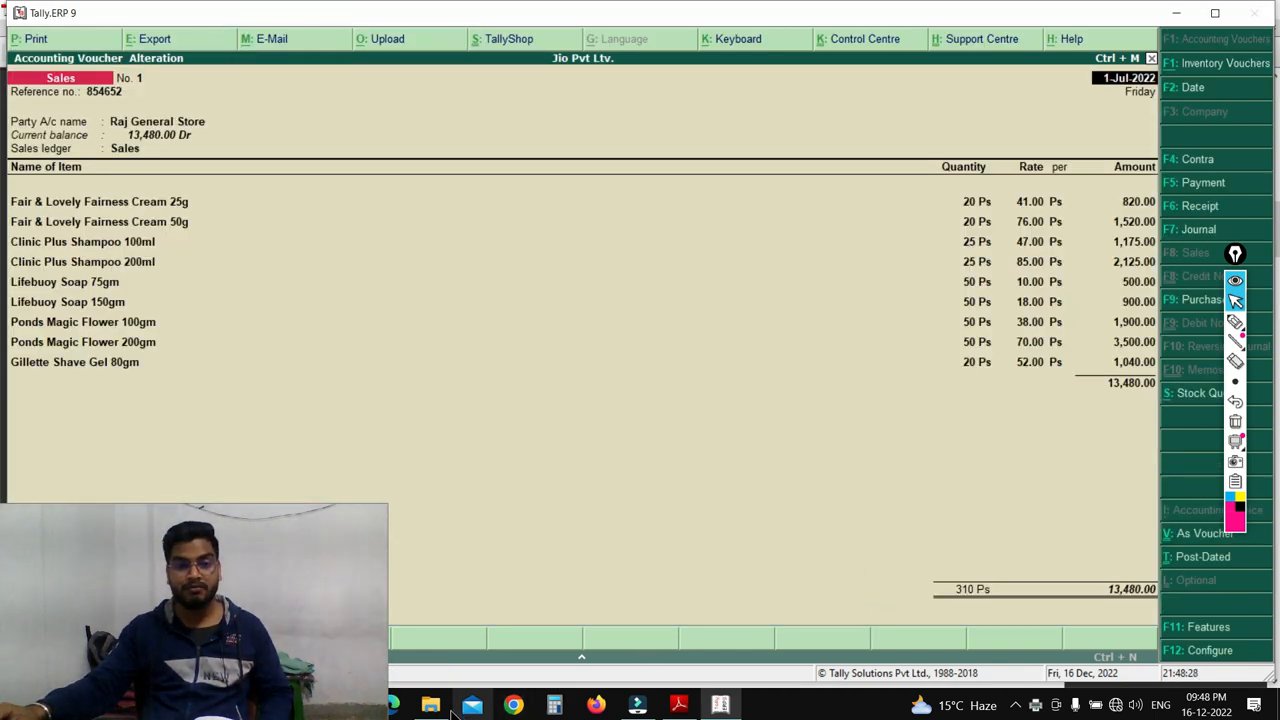
Switch to File Explorer and open the wer PDF from the Documents folder.
{"action": "left_click", "coordinate": [430, 705]}
{"action": "double_click", "coordinate": [609, 235]}
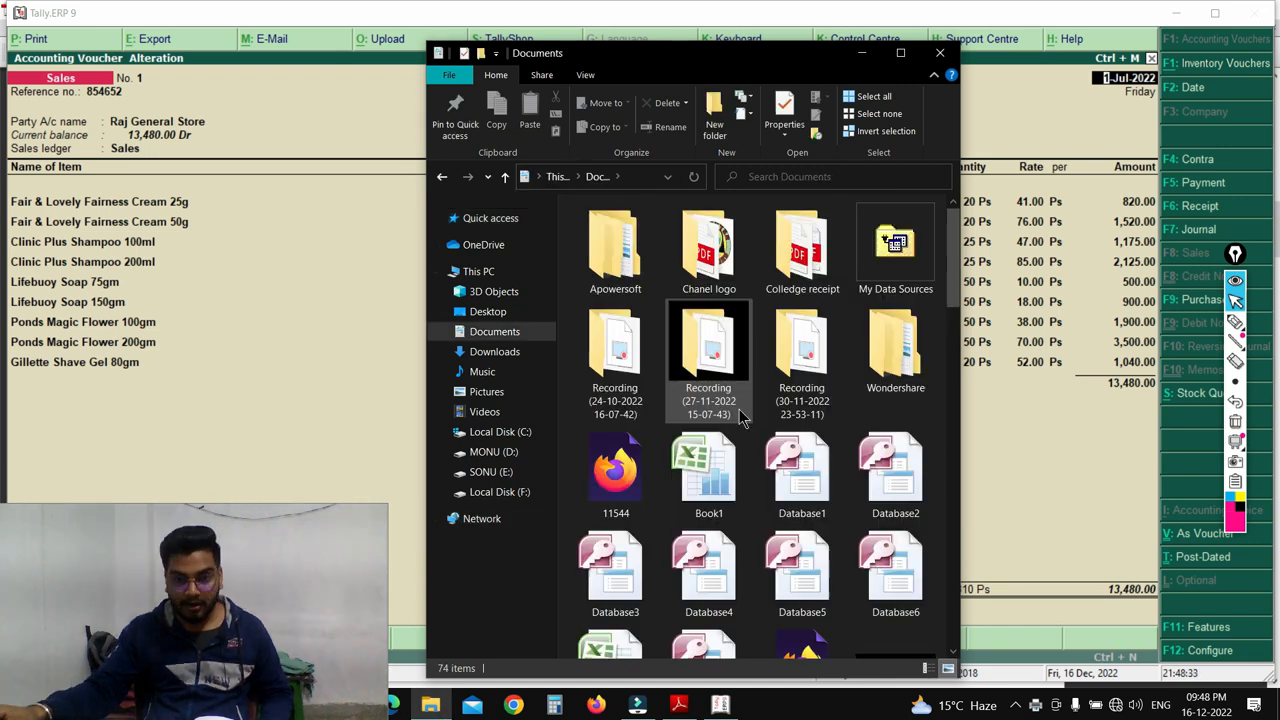
{"action": "scroll", "coordinate": [752, 445], "scroll_direction": "down", "scroll_amount": 15}
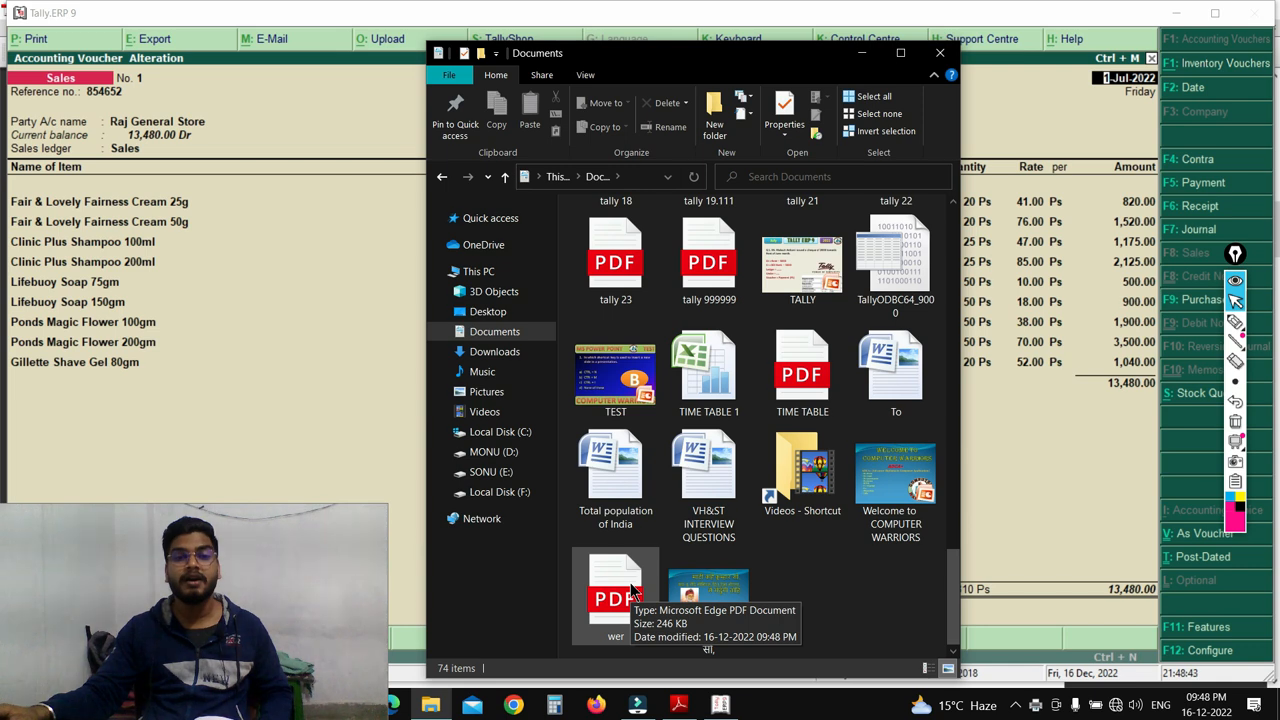
{"action": "double_click", "coordinate": [630, 590]}
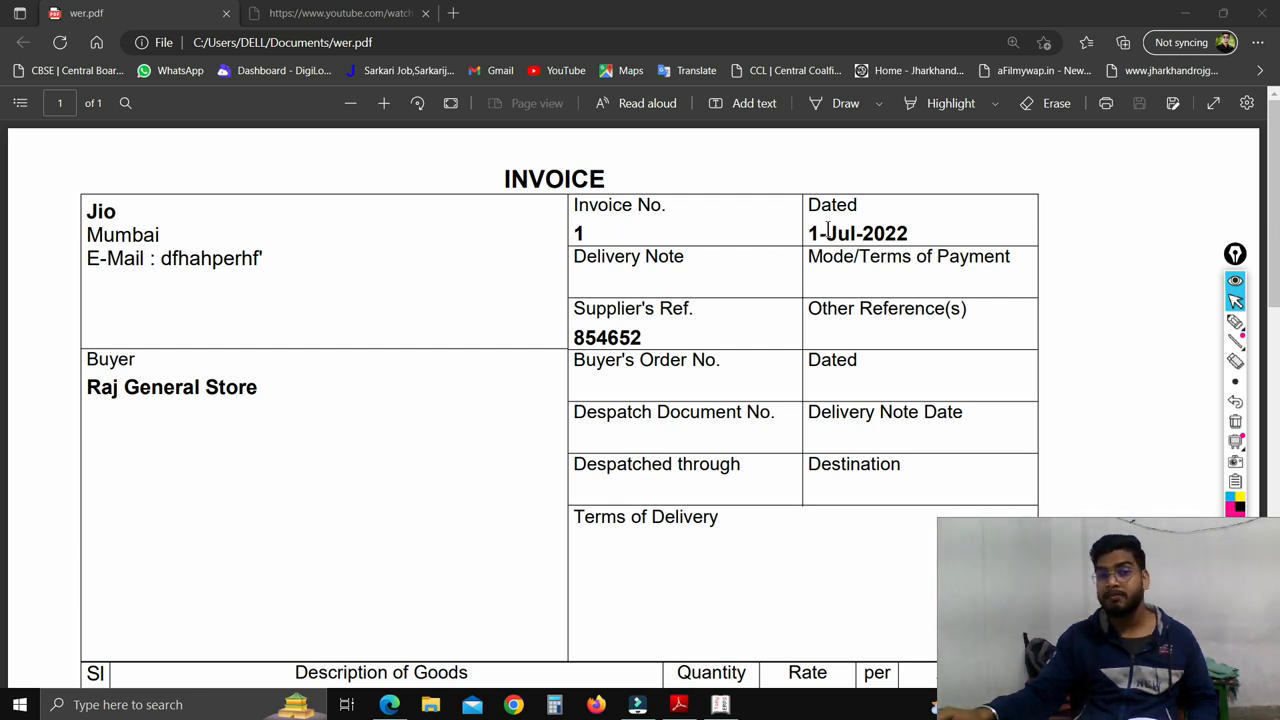
Examine the printed invoice's seller and buyer details, item lines, total and declaration.
{"action": "scroll", "coordinate": [648, 278], "scroll_direction": "down", "scroll_amount": 1}
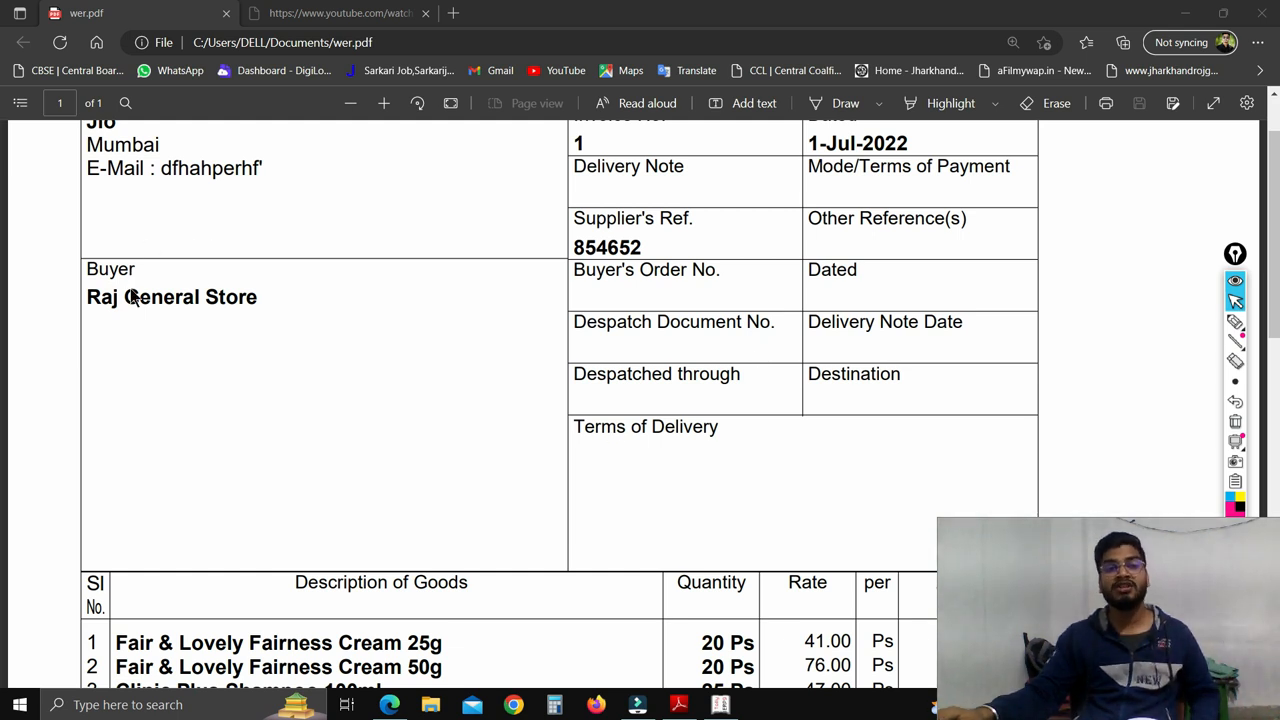
{"action": "scroll", "coordinate": [372, 340], "scroll_direction": "up", "scroll_amount": 2}
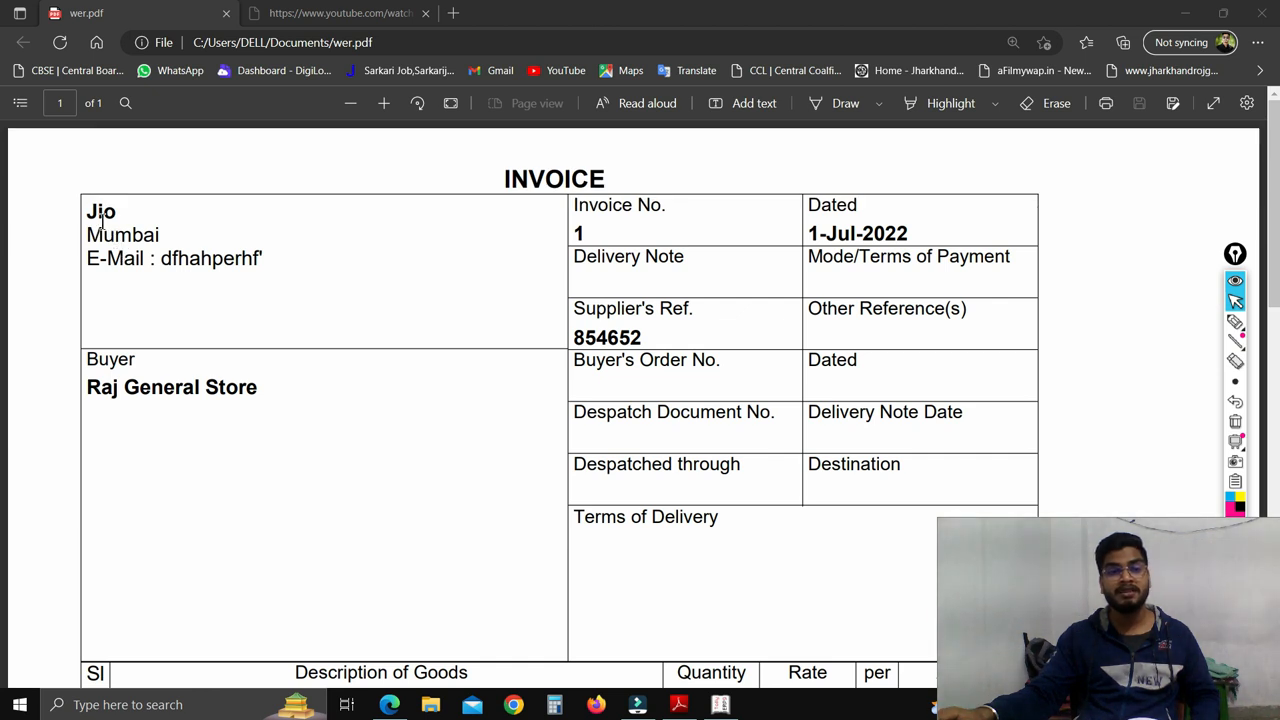
{"action": "scroll", "coordinate": [131, 391], "scroll_direction": "down", "scroll_amount": 5}
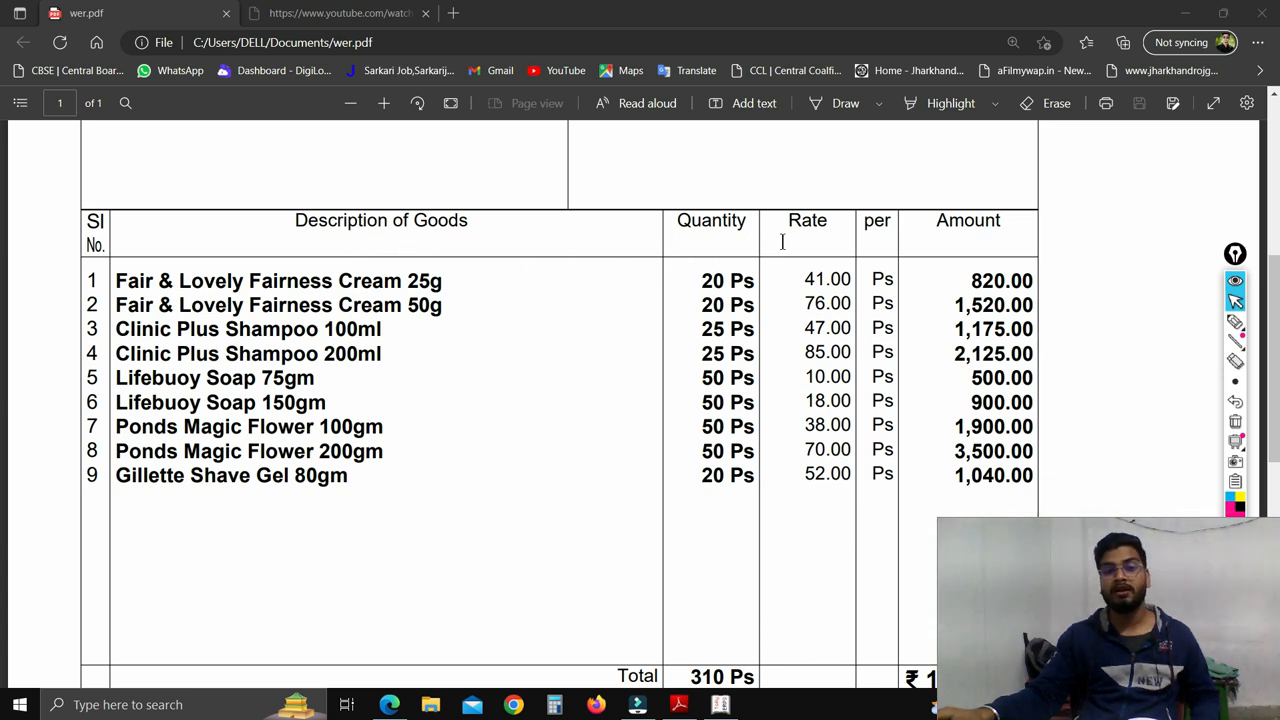
{"action": "scroll", "coordinate": [503, 395], "scroll_direction": "down", "scroll_amount": 1}
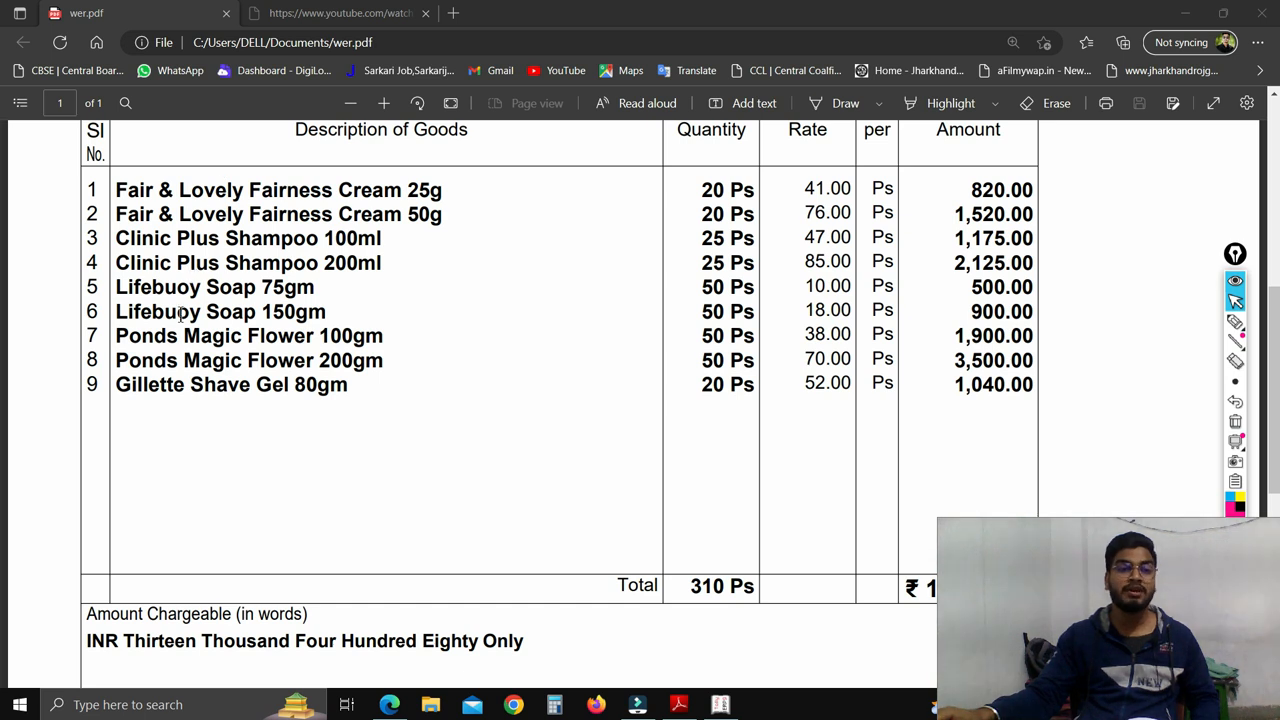
{"action": "scroll", "coordinate": [312, 359], "scroll_direction": "down", "scroll_amount": 2}
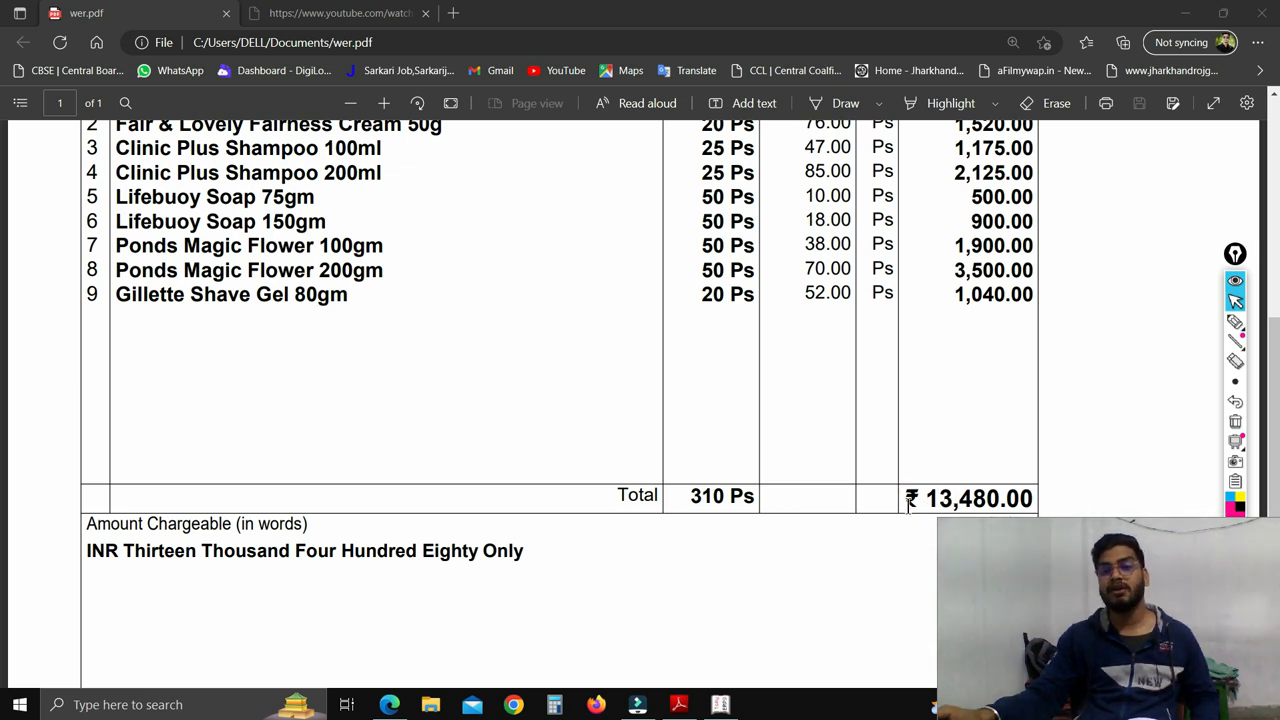
{"action": "scroll", "coordinate": [708, 519], "scroll_direction": "down", "scroll_amount": 1}
{"action": "scroll", "coordinate": [708, 520], "scroll_direction": "down", "scroll_amount": 6}
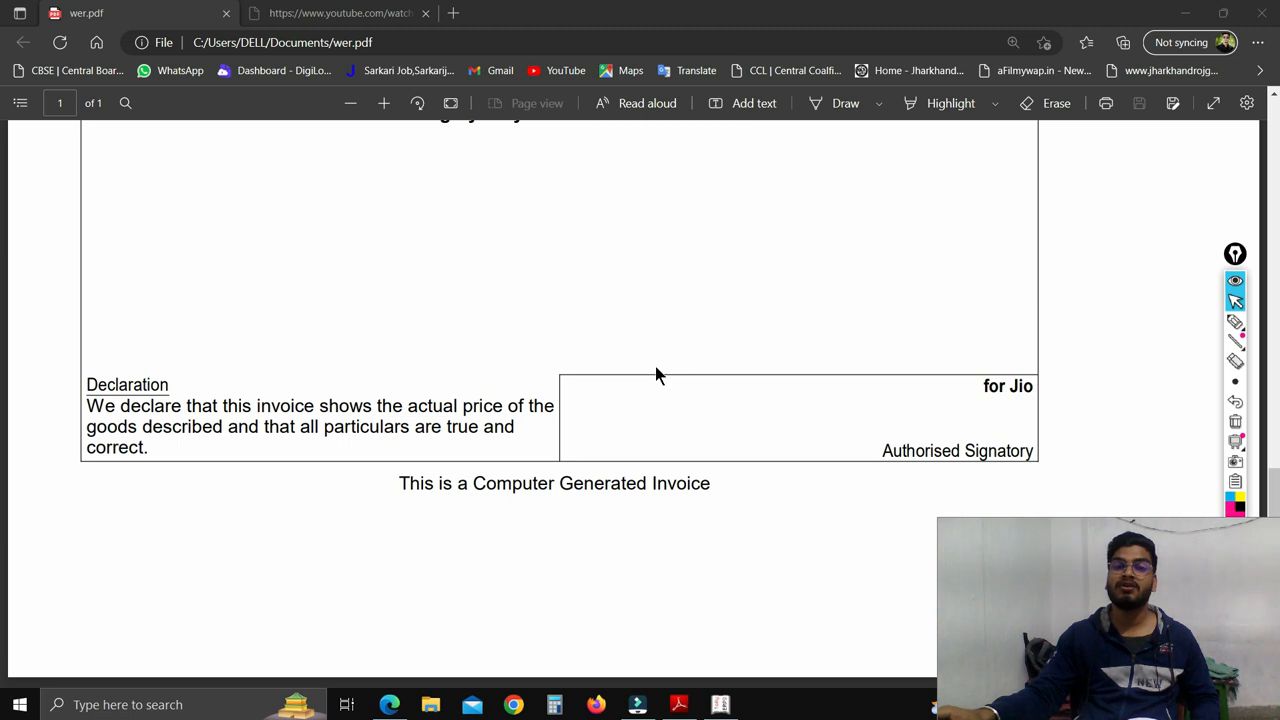
{"action": "scroll", "coordinate": [640, 380], "scroll_direction": "up", "scroll_amount": 2}
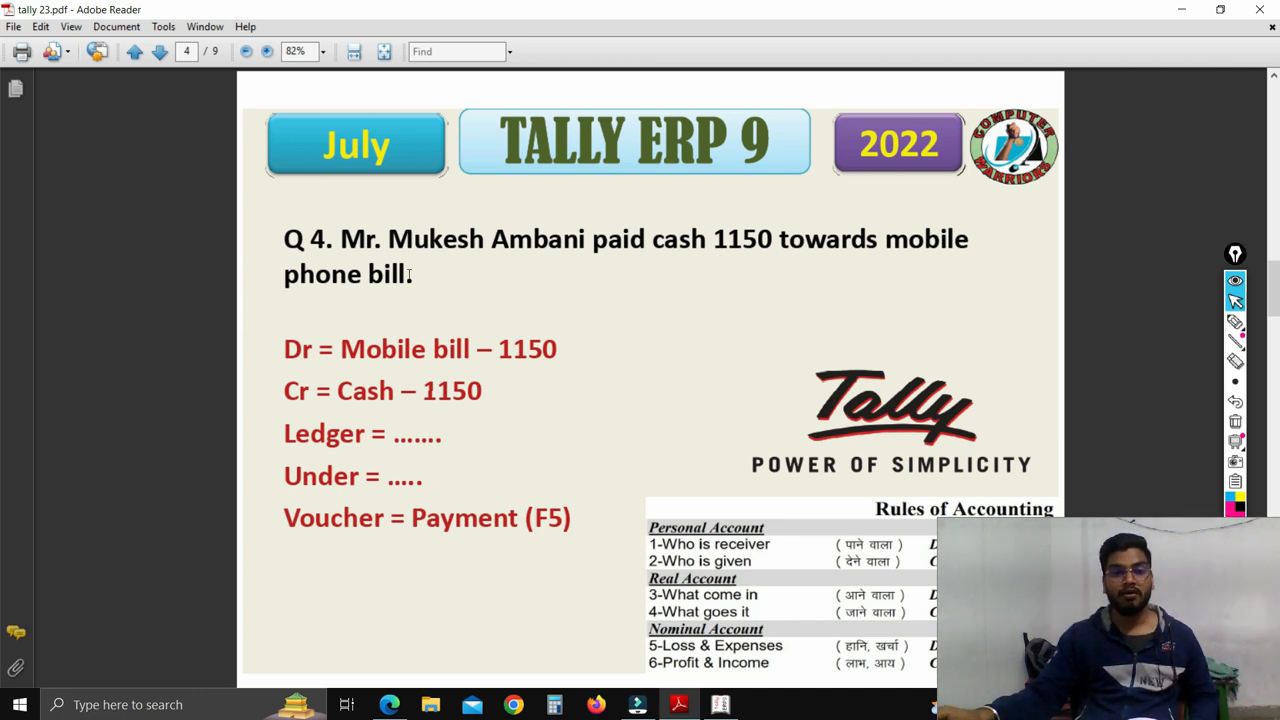
Check question 4 in the practice PDF, switch to Tally and start a Payment voucher.
{"action": "scroll", "coordinate": [409, 278], "scroll_direction": "down", "scroll_amount": 3}
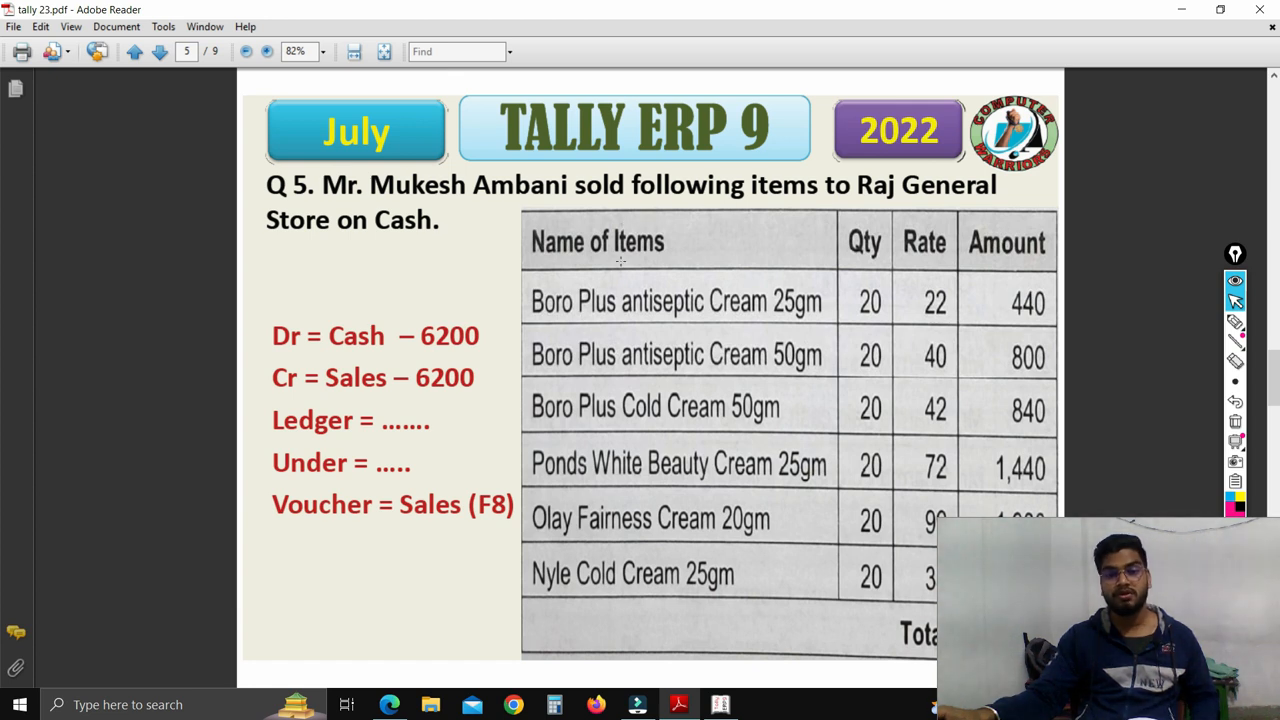
{"action": "scroll", "coordinate": [620, 261], "scroll_direction": "up", "scroll_amount": 1}
{"action": "scroll", "coordinate": [614, 262], "scroll_direction": "up", "scroll_amount": 3}
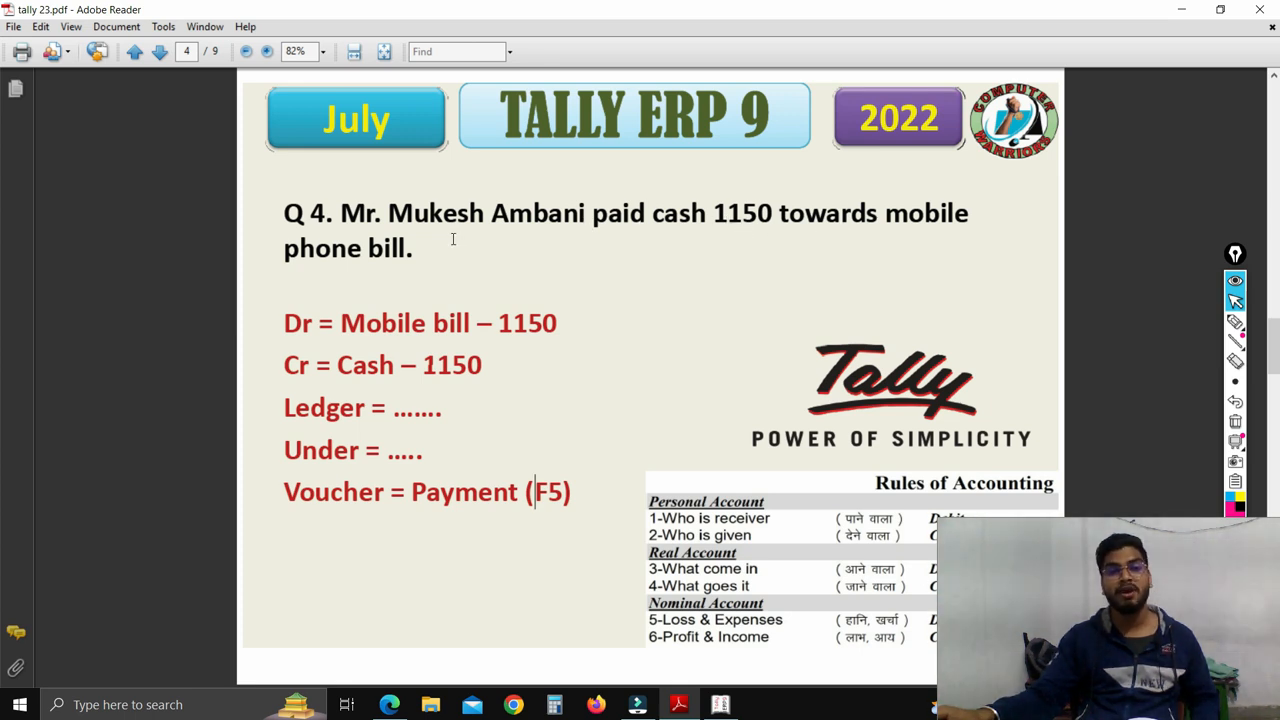
{"action": "left_click", "coordinate": [721, 705]}
{"action": "key", "text": "F5"}
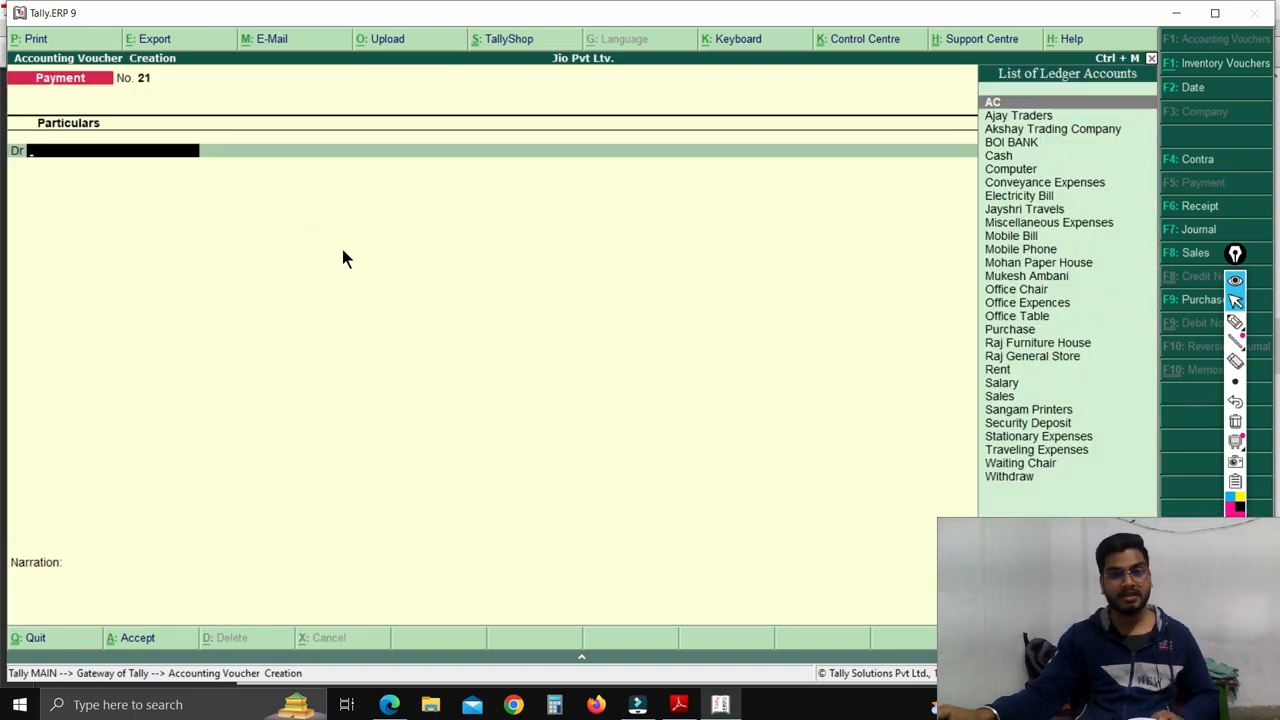
Debit Mobile Bill and credit Cash with 1,150 in the payment voucher, leave the narration blank and save it.
{"action": "type", "text": "M"}
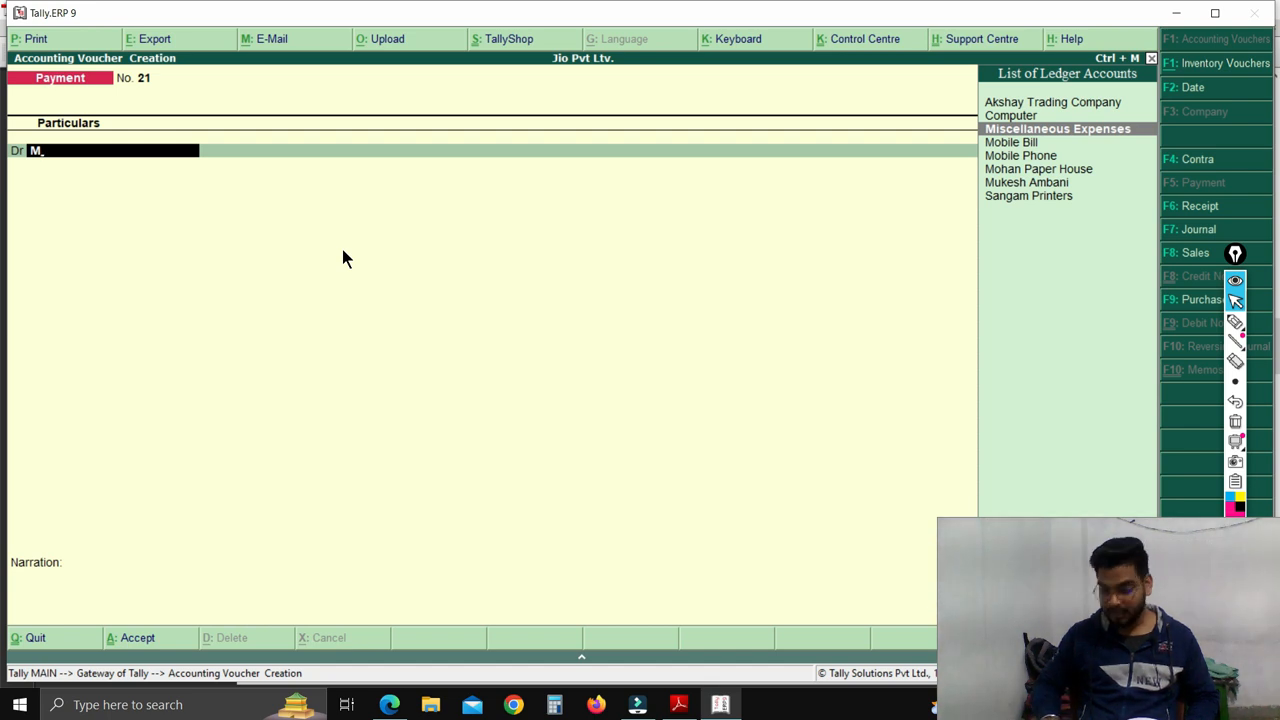
{"action": "key", "text": "Down"}
{"action": "key", "text": "Return"}
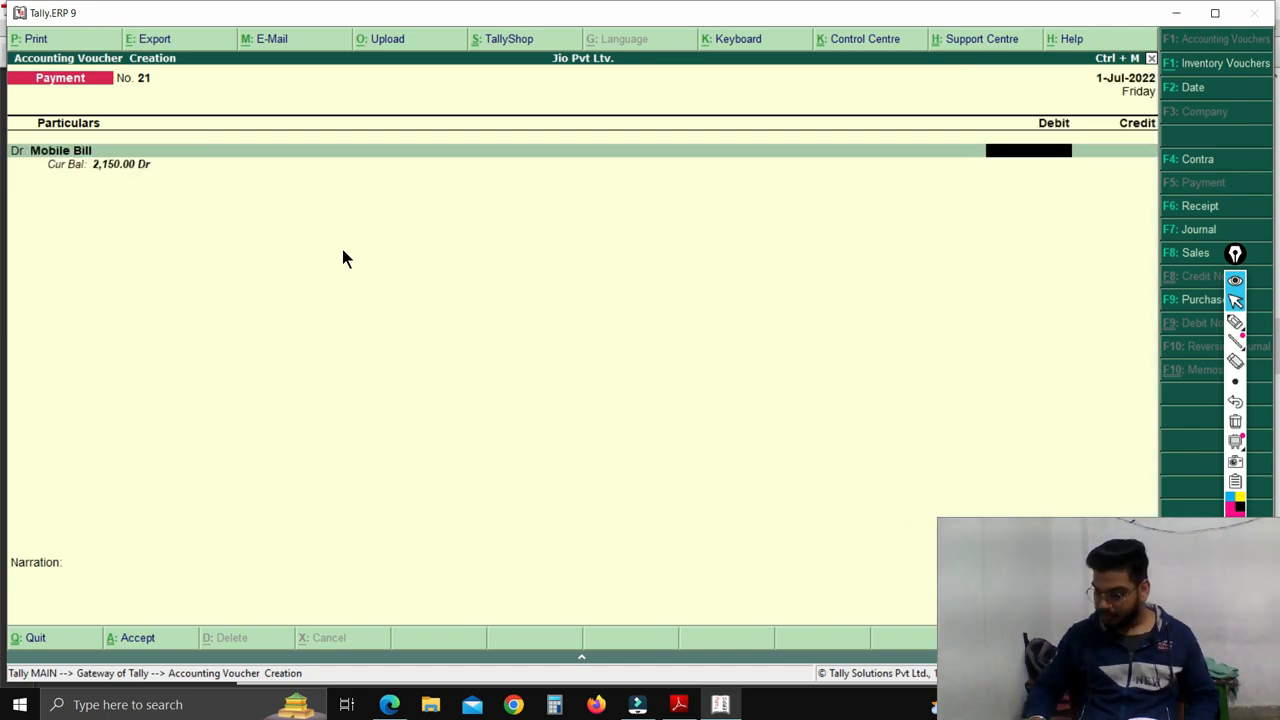
{"action": "key", "text": "Return"}
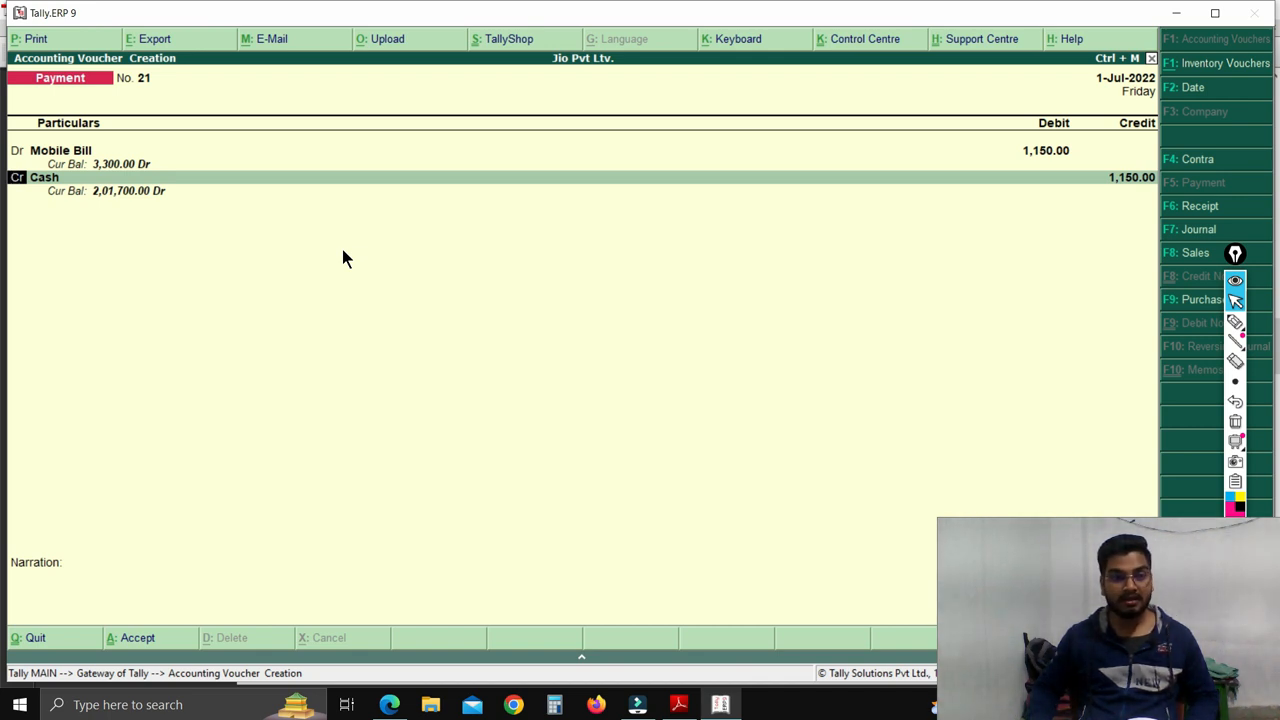
{"action": "key", "text": "Return"}
{"action": "key", "text": "Return"}
{"action": "key", "text": "Return"}
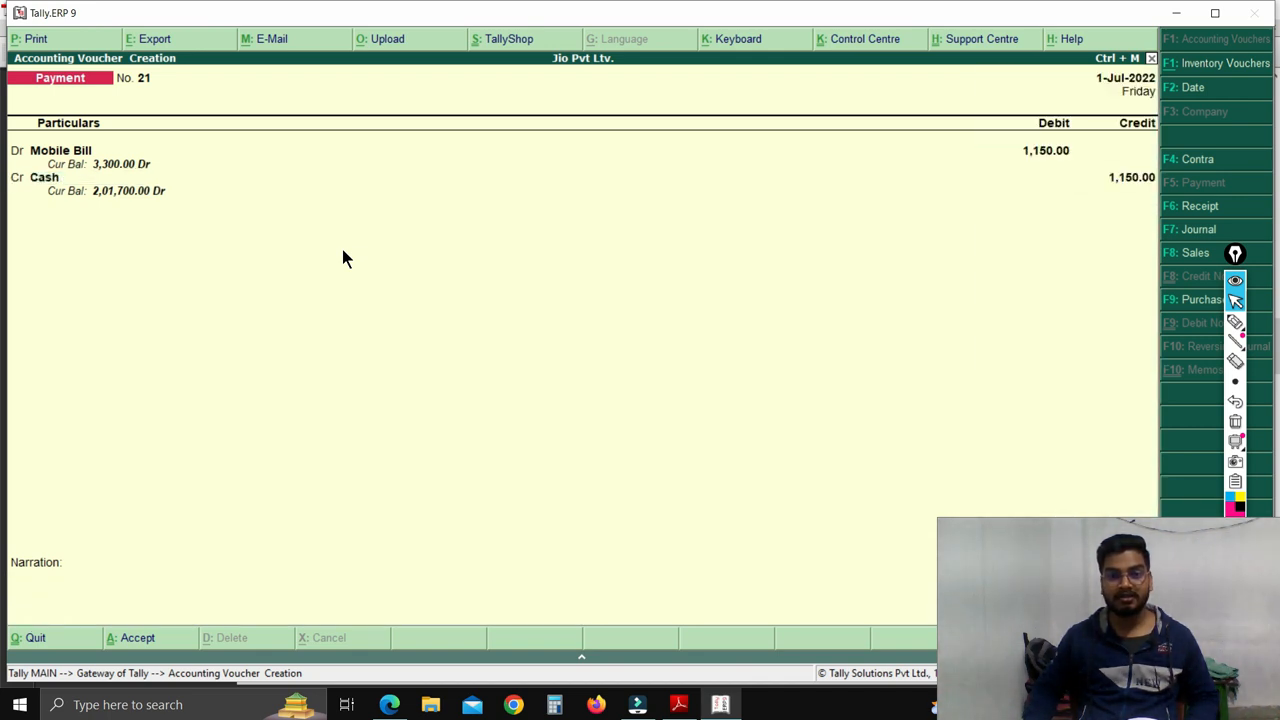
{"action": "key", "text": "Return"}
{"action": "key", "text": "Return"}
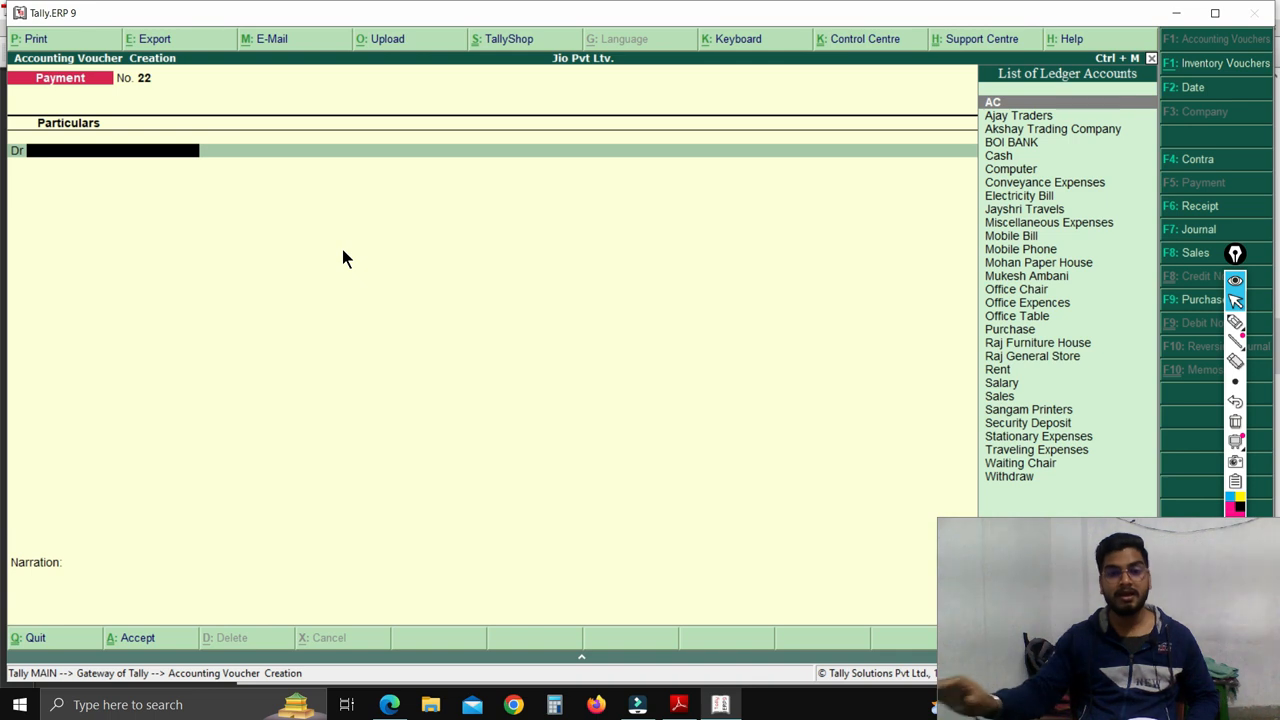
Switch to Adobe Reader and read question 5 about the cash sale of items to Raj General Store.
{"action": "left_click", "coordinate": [676, 708]}
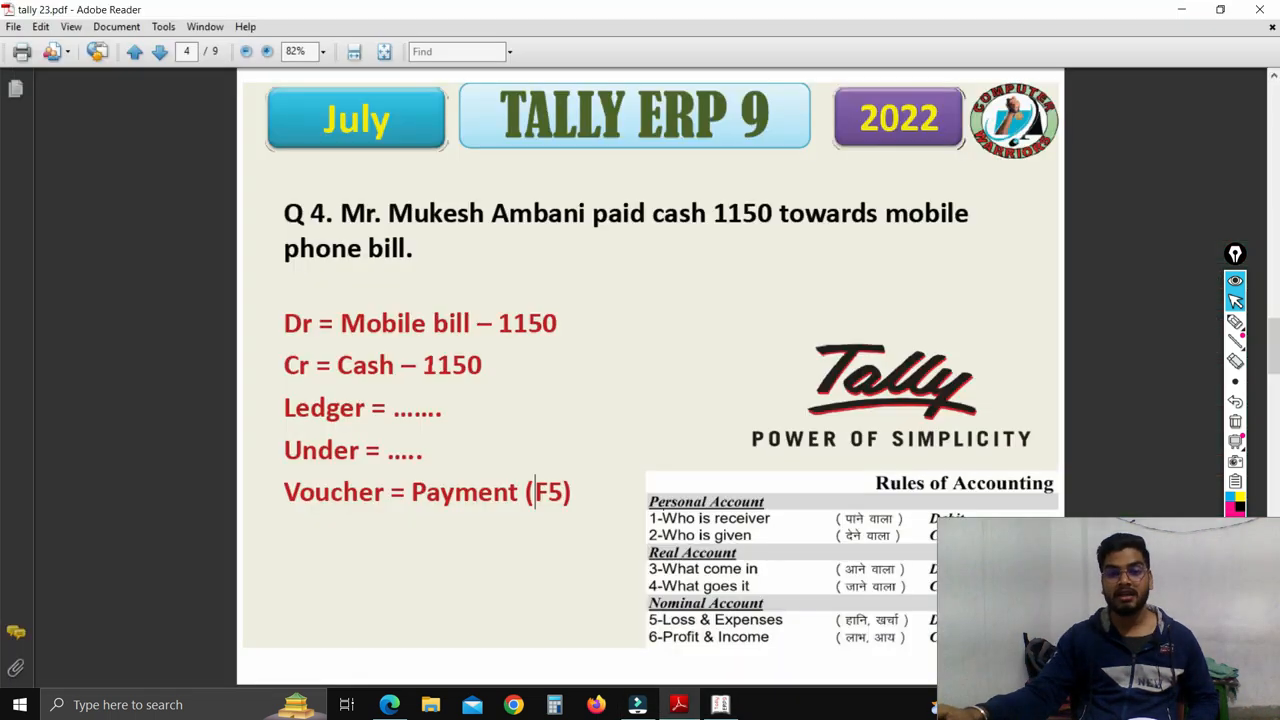
{"action": "scroll", "coordinate": [645, 440], "scroll_direction": "down", "scroll_amount": 1}
{"action": "left_click_drag", "start_coordinate": [1103, 631], "coordinate": [153, 653]}
{"action": "left_click_drag", "start_coordinate": [370, 198], "coordinate": [951, 258]}
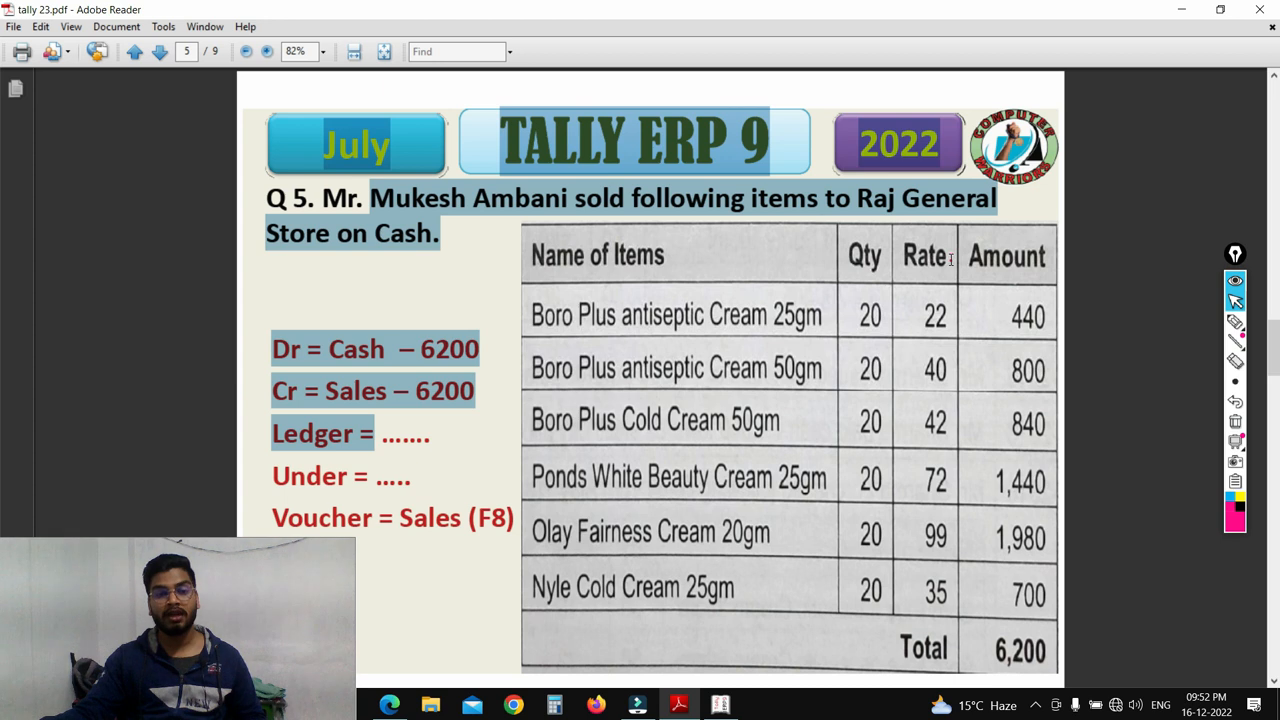
{"action": "left_click", "coordinate": [576, 277]}
{"action": "left_click", "coordinate": [486, 306]}
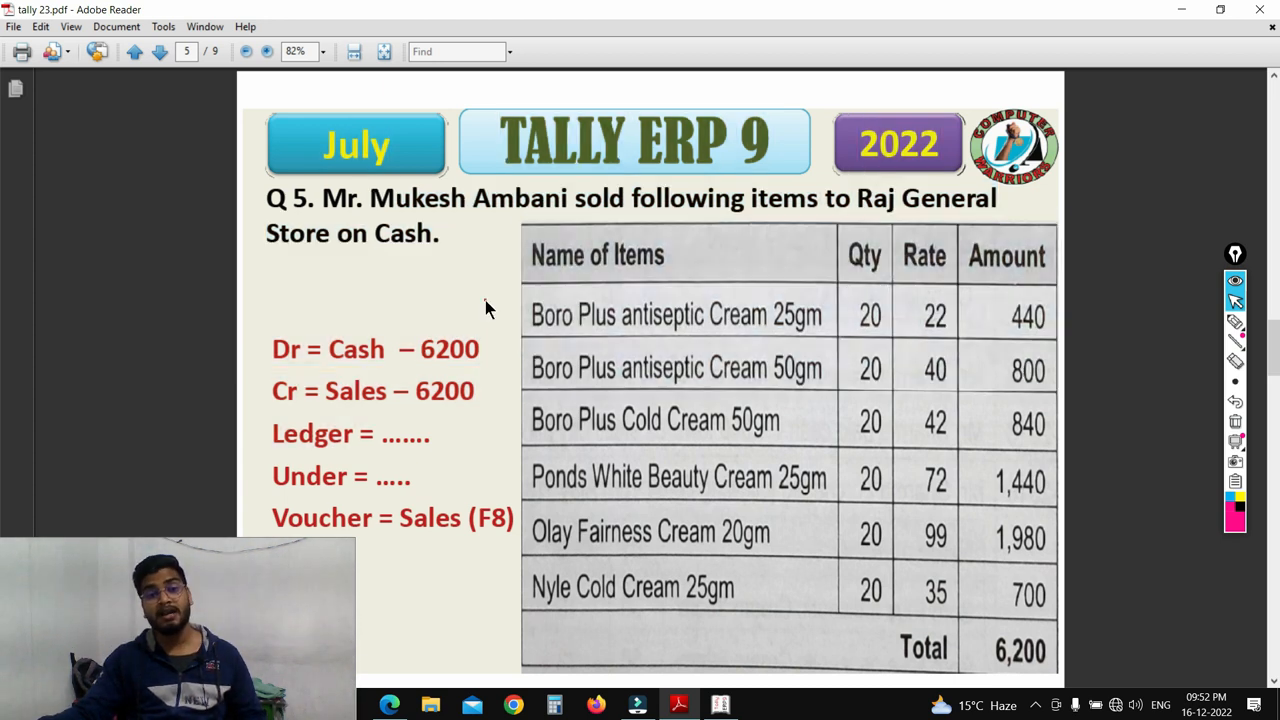
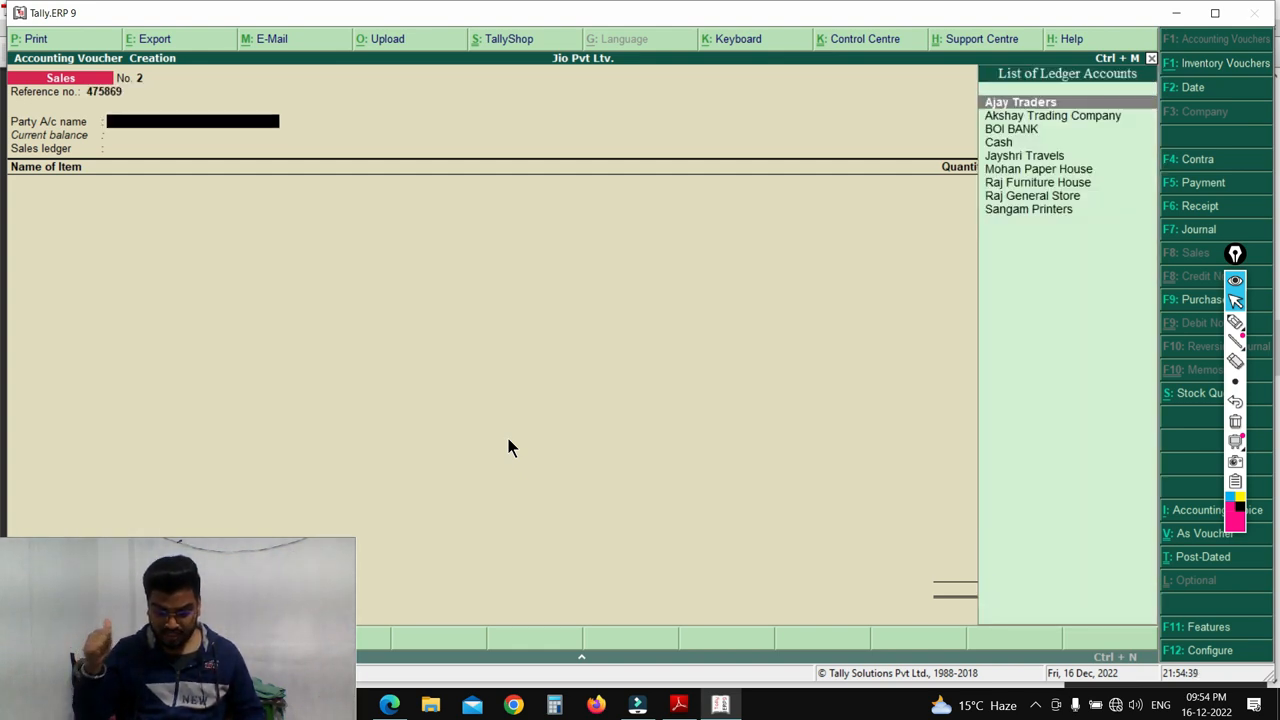
Choose Cash as the sales voucher's party account and leave the despatch and order details blank.
{"action": "type", "text": "C"}
{"action": "key", "text": "Return"}
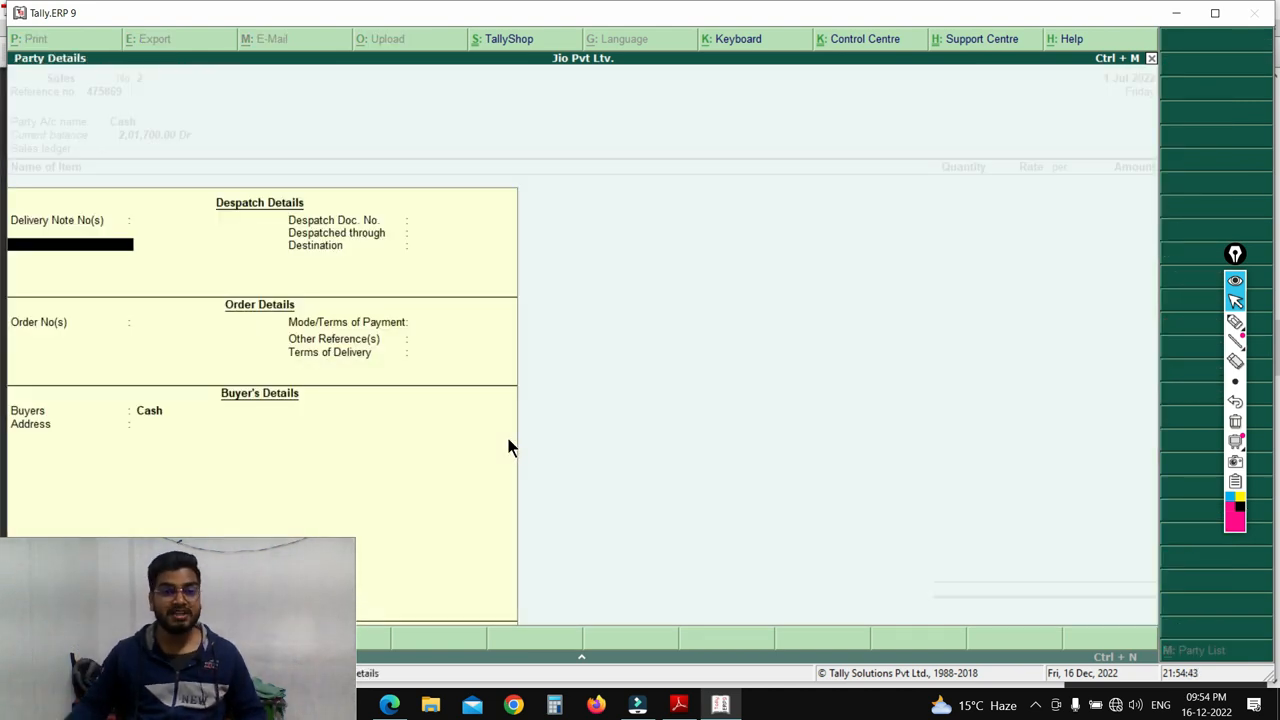
{"action": "left_click_drag", "start_coordinate": [207, 594], "coordinate": [1127, 572]}
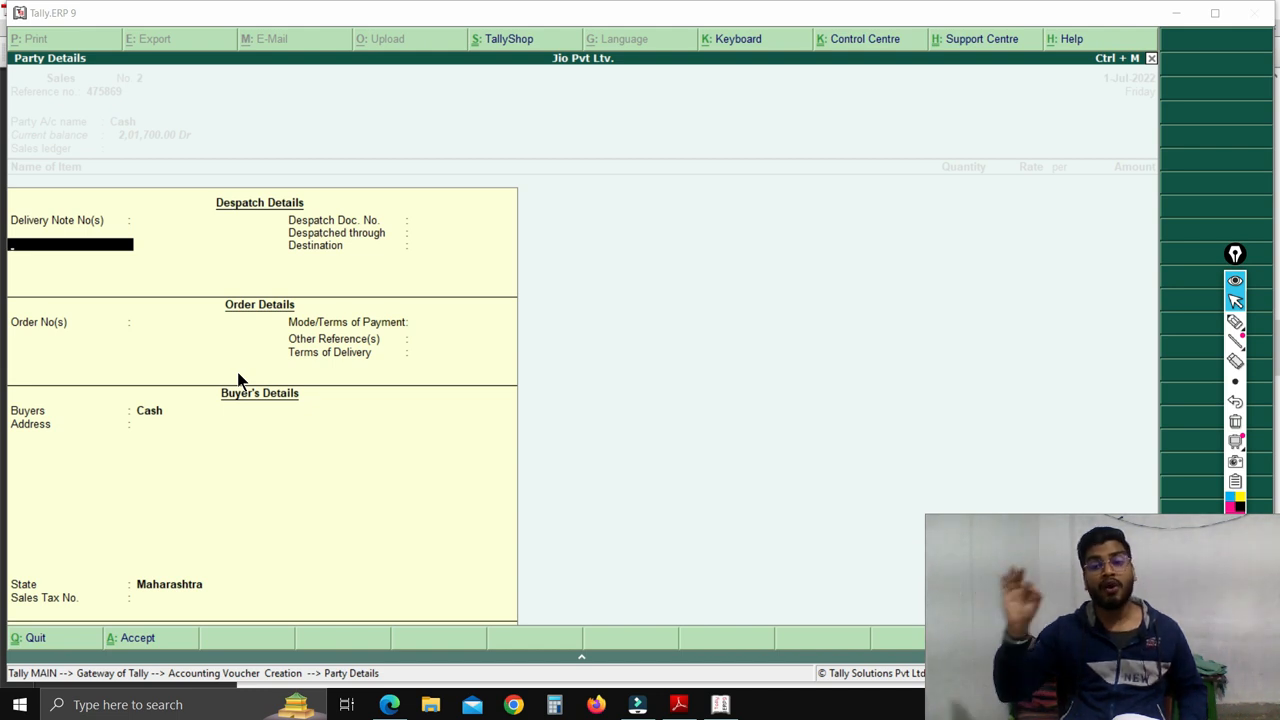
{"action": "key", "text": "Return"}
{"action": "key", "text": "Return"}
{"action": "key", "text": "Return"}
{"action": "key", "text": "Return"}
{"action": "key", "text": "Return"}
{"action": "key", "text": "Return"}
{"action": "key", "text": "Return"}
{"action": "key", "text": "Return"}
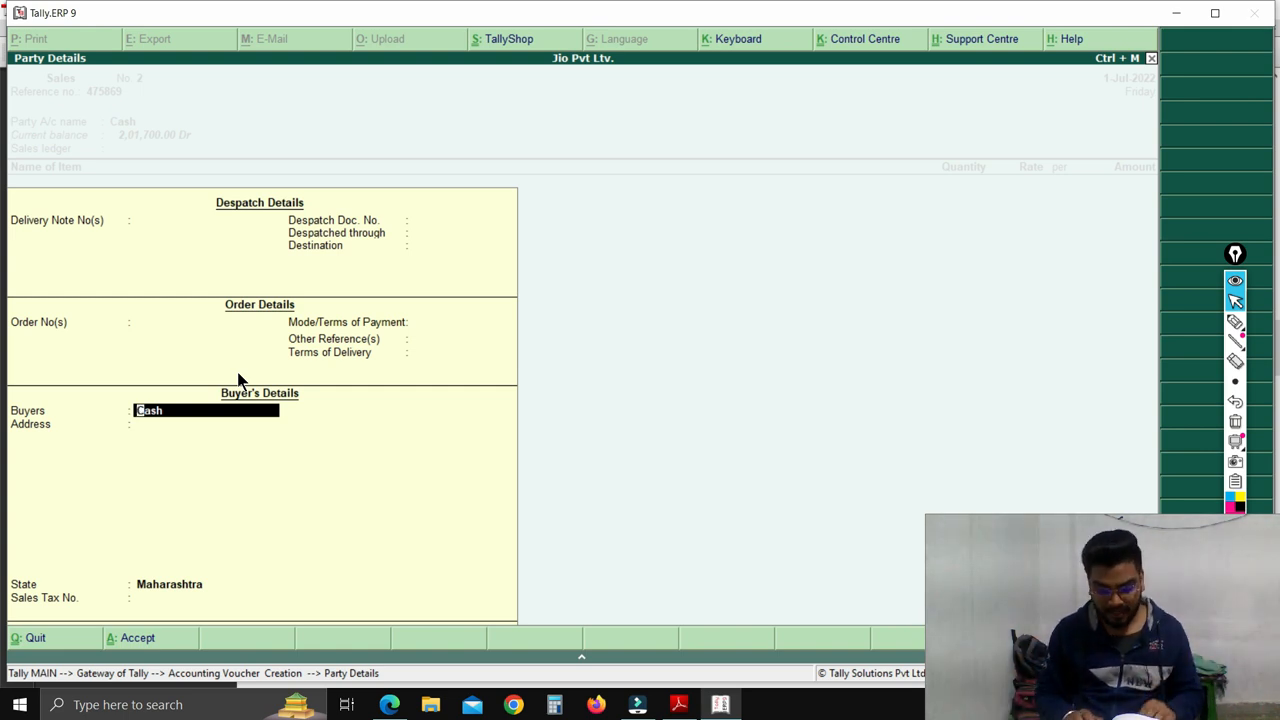
Set the buyer to Raj General Store, enter a placeholder address, keep Maharashtra as the state and accept the party details.
{"action": "type", "text": "Raj General Store"}
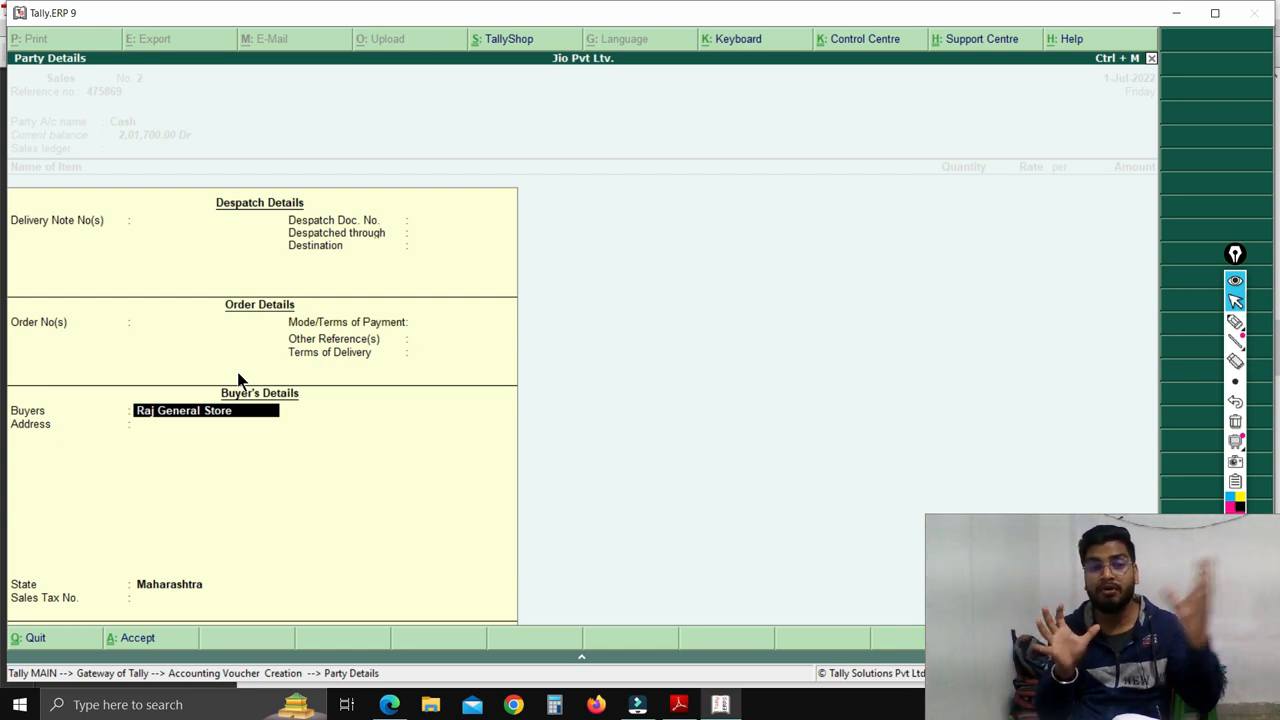
{"action": "key", "text": "Return"}
{"action": "type", "text": "Gregebg Ewgwepiowenfwef Dfpiuwfregegnupe"}
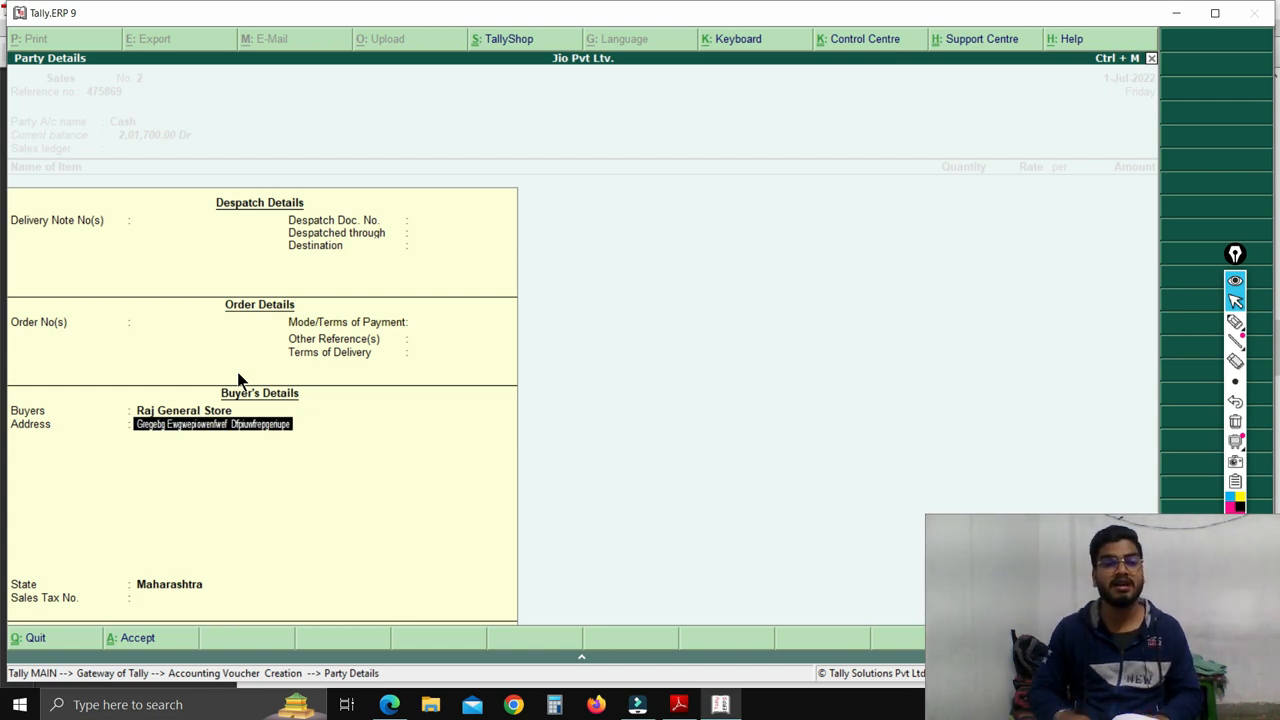
{"action": "key", "text": "Return"}
{"action": "key", "text": "Return"}
{"action": "key", "text": "Return"}
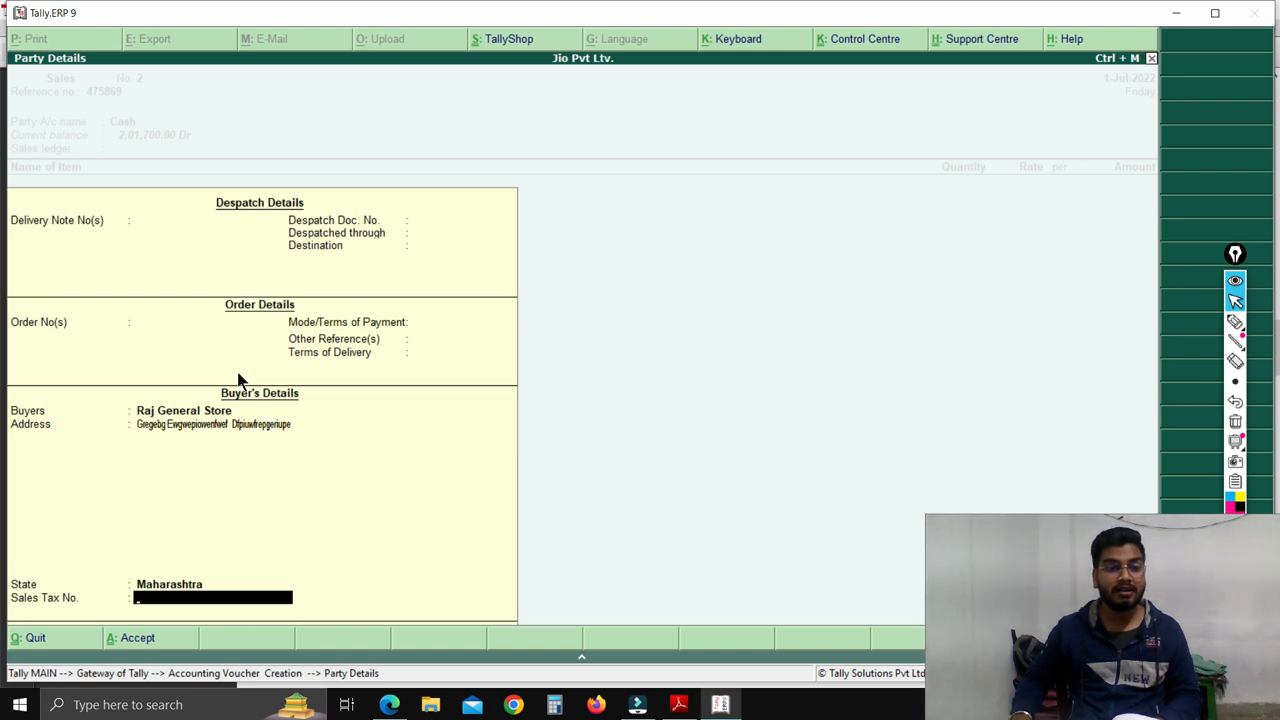
{"action": "key", "text": "Return"}
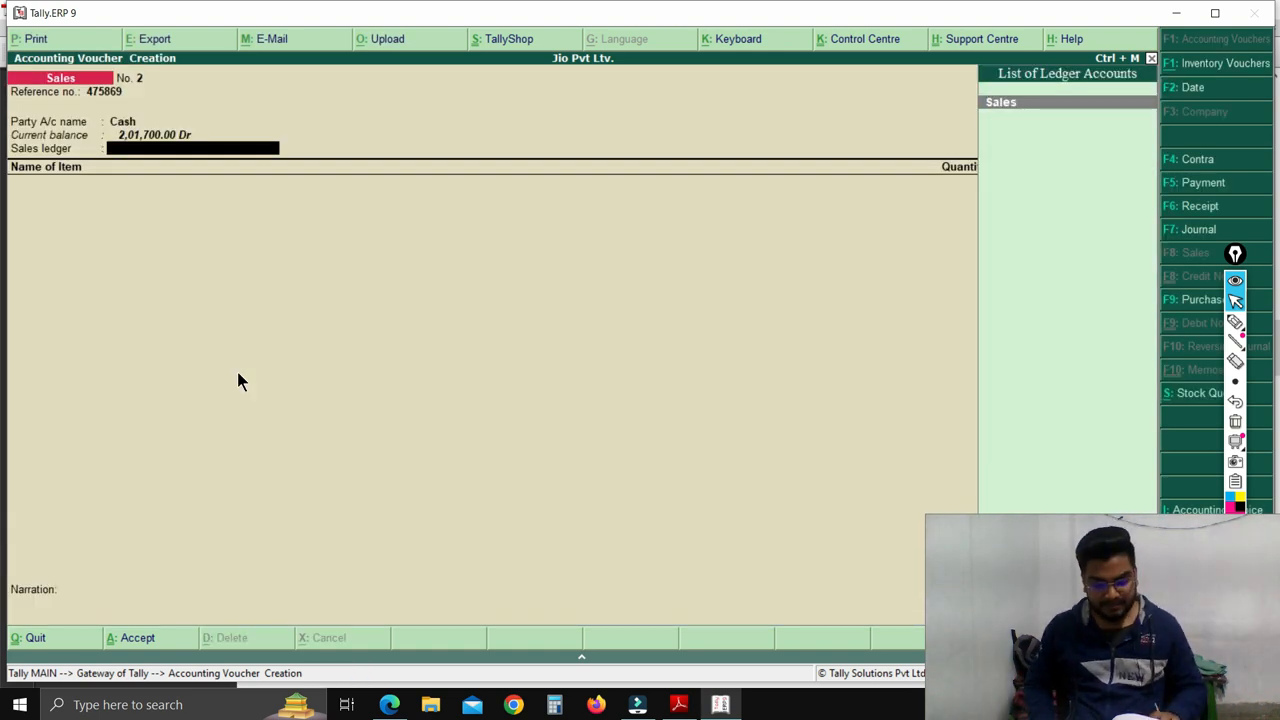
Choose the Sales ledger and add Boro Plus Antiseptic Cream 25gm with quantity 20 at rate 22.
{"action": "key", "text": "Return"}
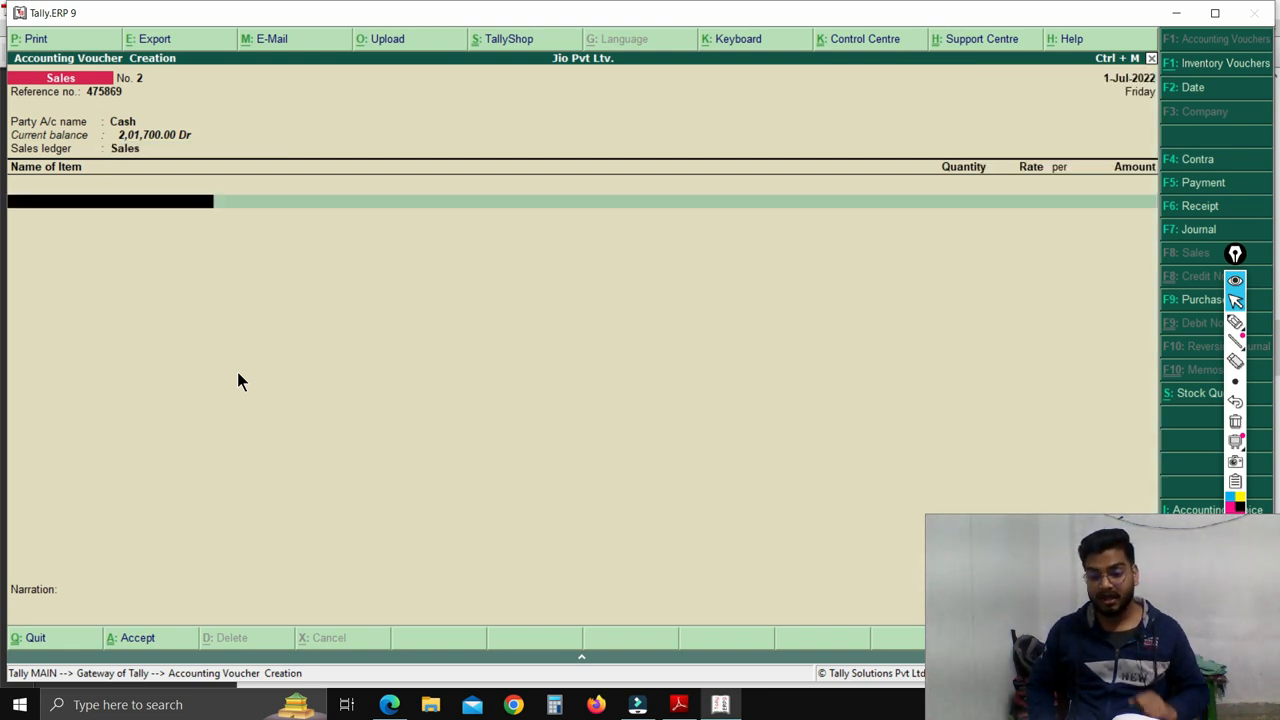
{"action": "type", "text": "B"}
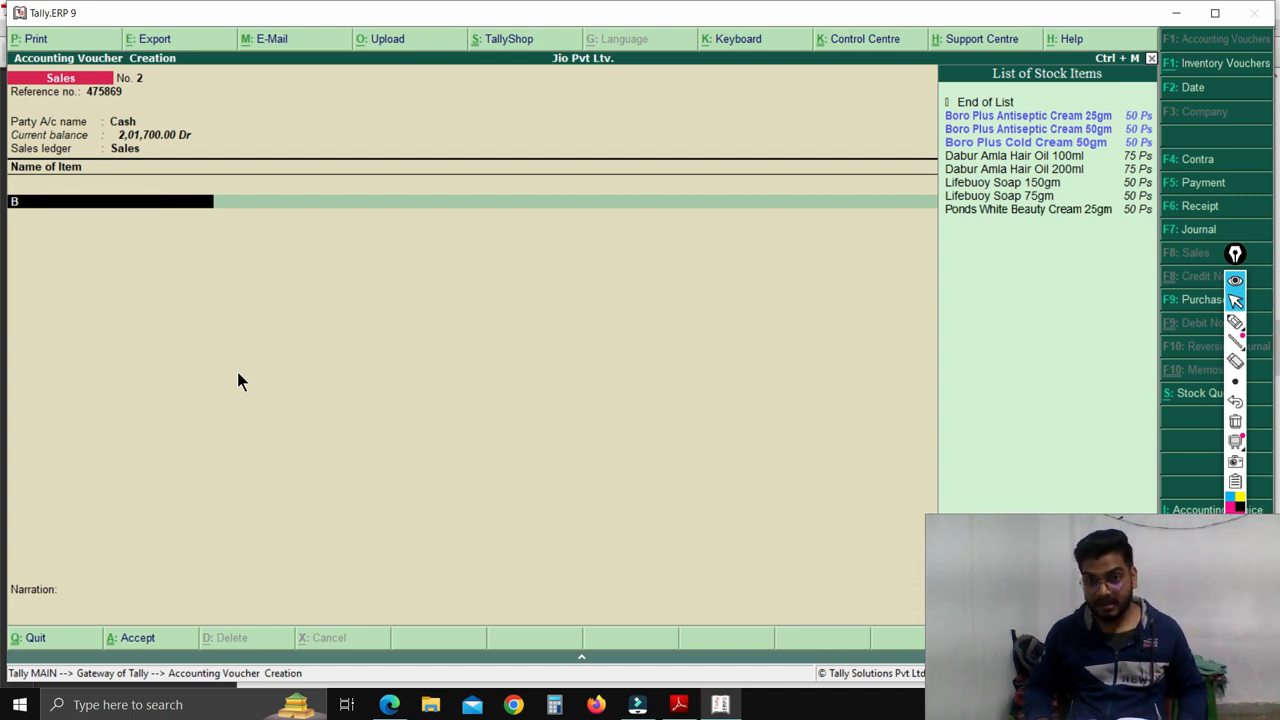
{"action": "key", "text": "Return"}
{"action": "type", "text": "20"}
{"action": "key", "text": "Return"}
{"action": "type", "text": "22"}
{"action": "key", "text": "Return"}
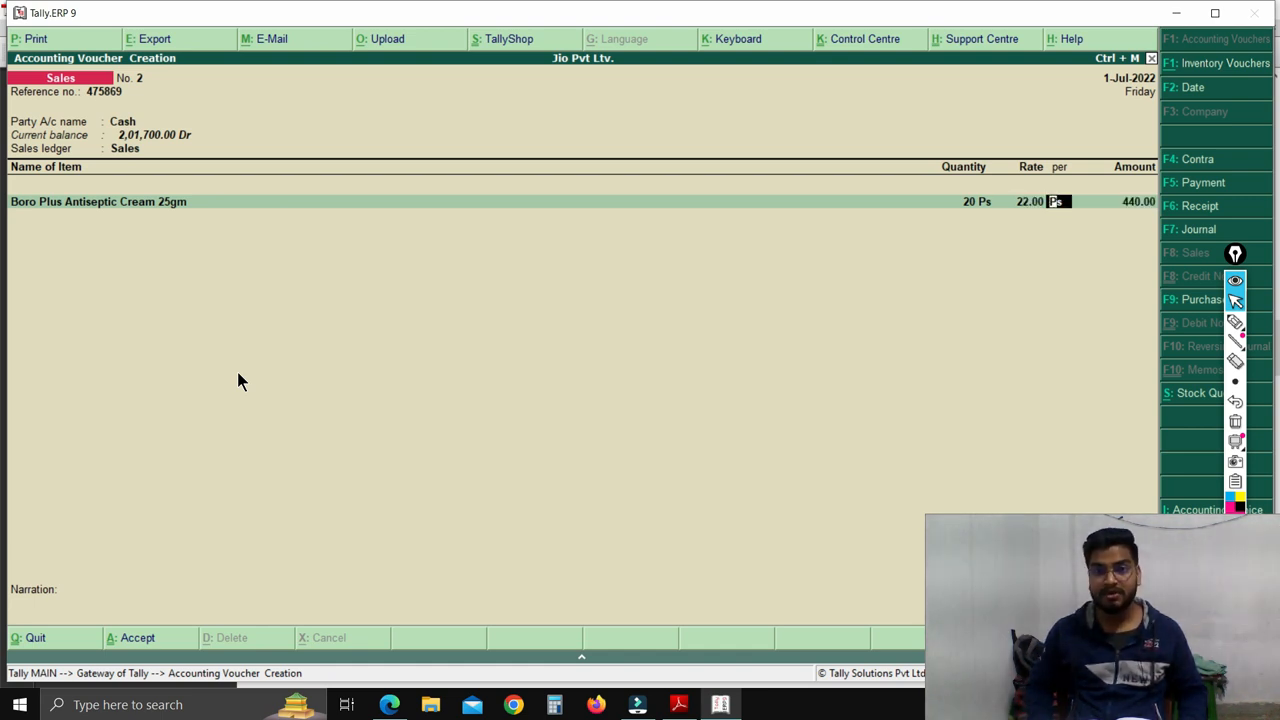
{"action": "key", "text": "Return"}
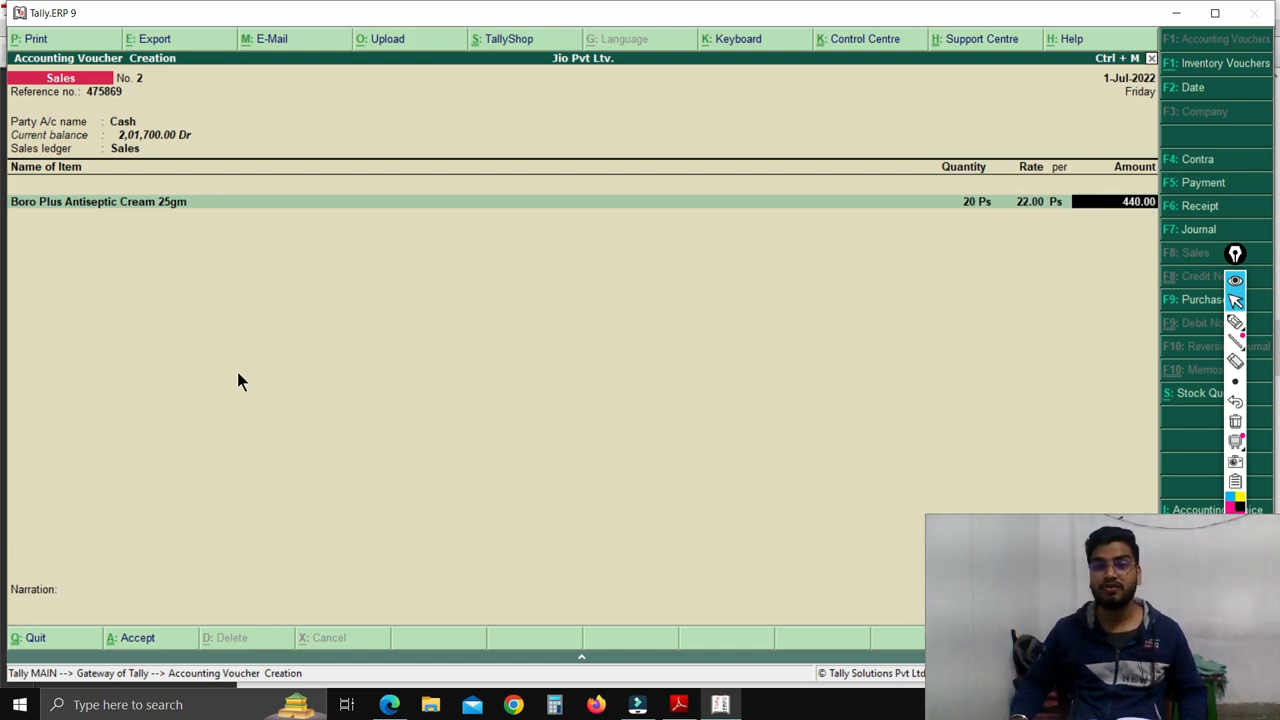
{"action": "key", "text": "Return"}
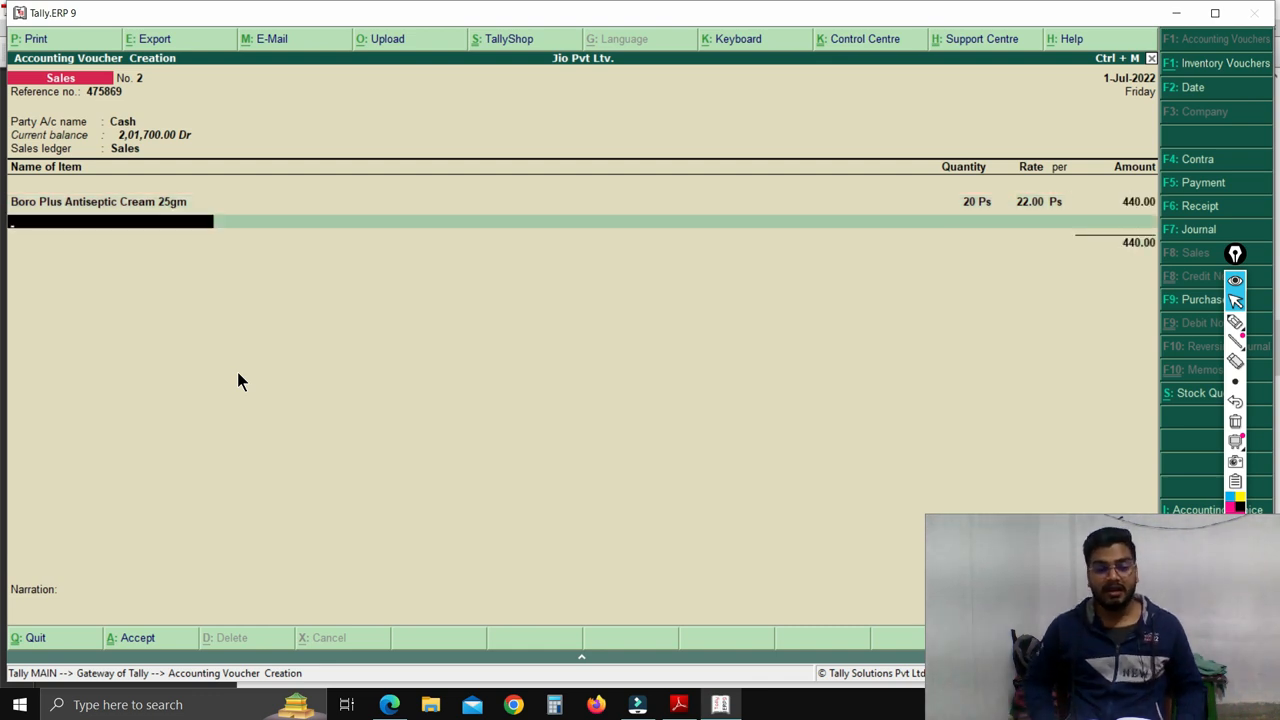
Add Boro Plus Antiseptic Cream 50gm to the sales voucher with quantity 20 at rate 40.
{"action": "type", "text": "B"}
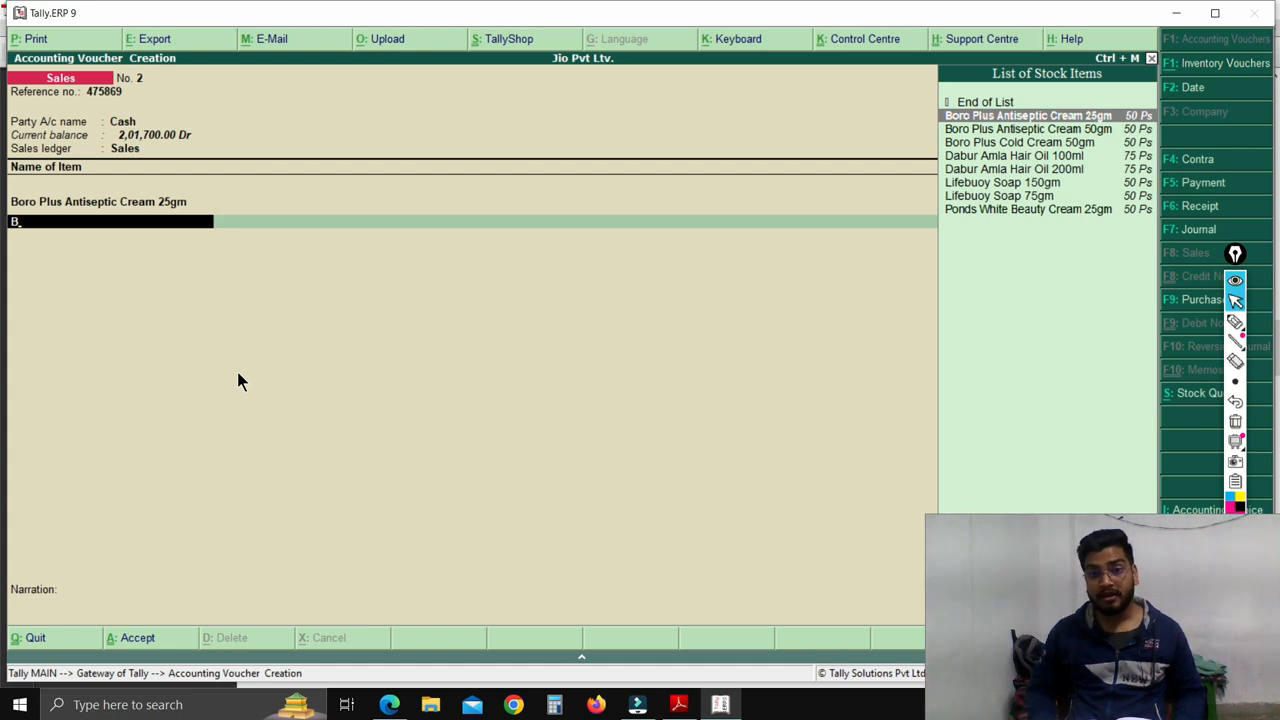
{"action": "key", "text": "Down"}
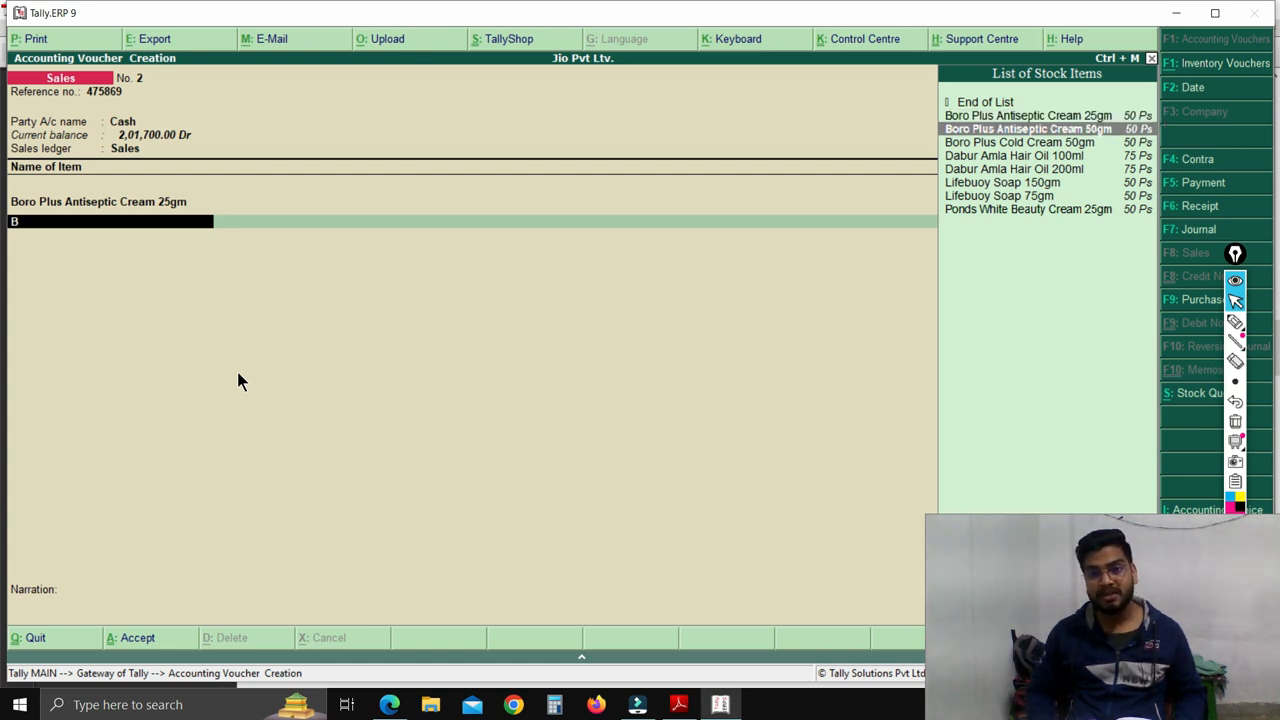
{"action": "key", "text": "Return"}
{"action": "type", "text": "20"}
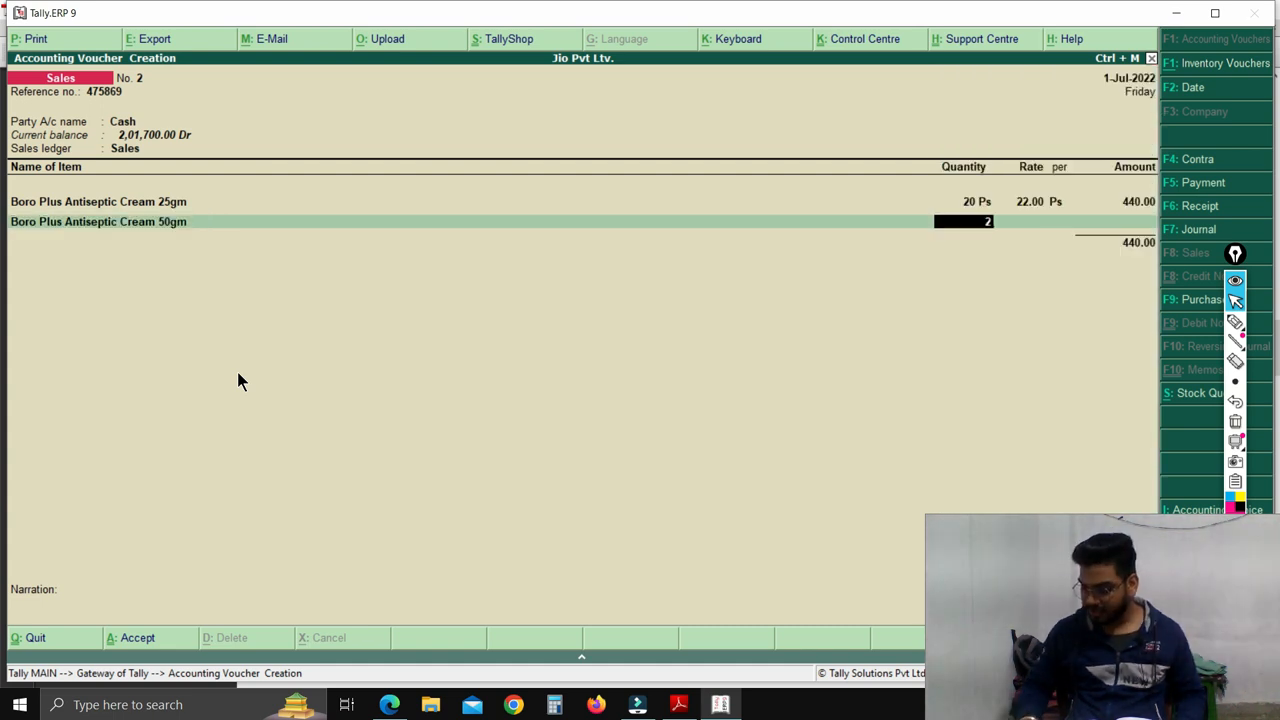
{"action": "key", "text": "Return"}
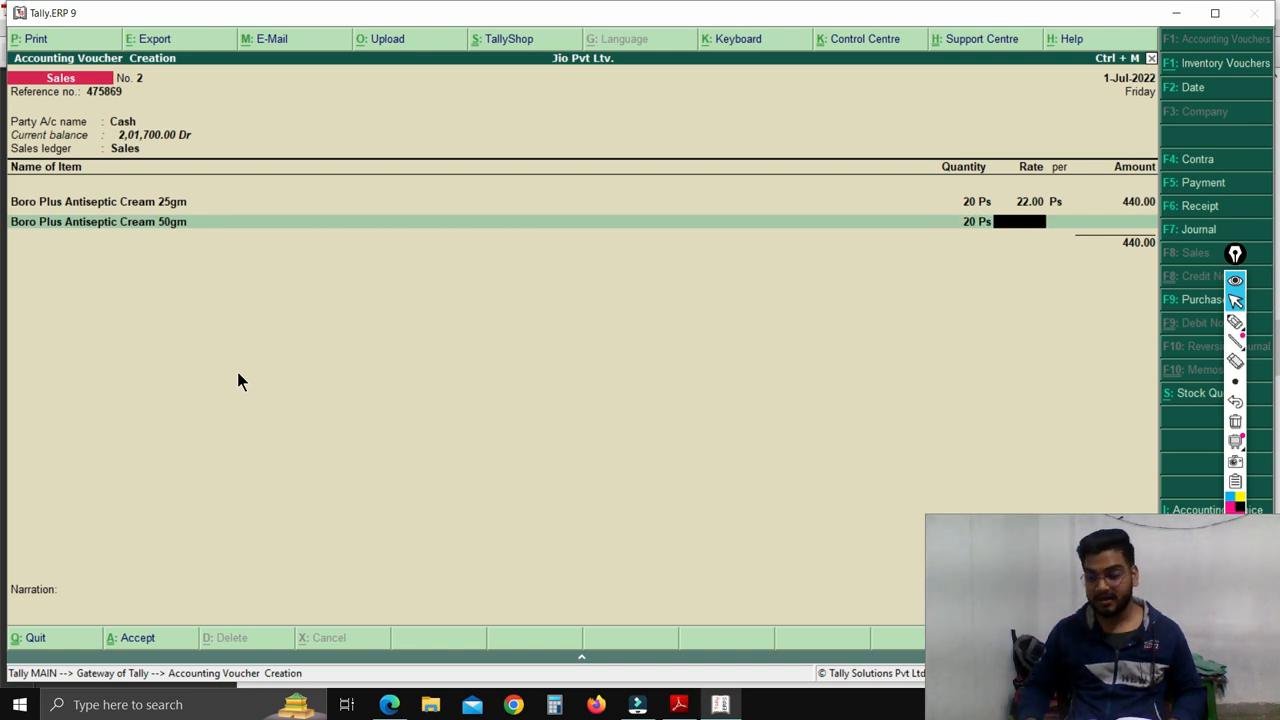
{"action": "type", "text": "40"}
{"action": "key", "text": "Return"}
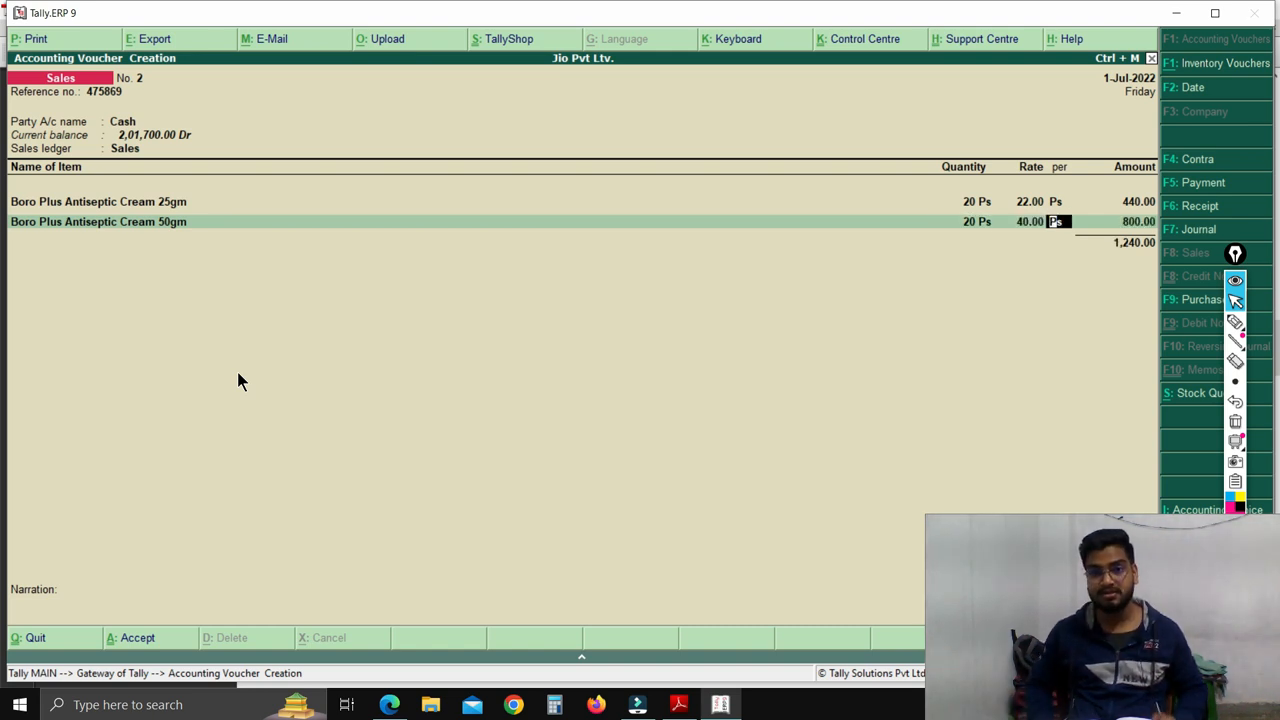
{"action": "key", "text": "Return"}
{"action": "key", "text": "Return"}
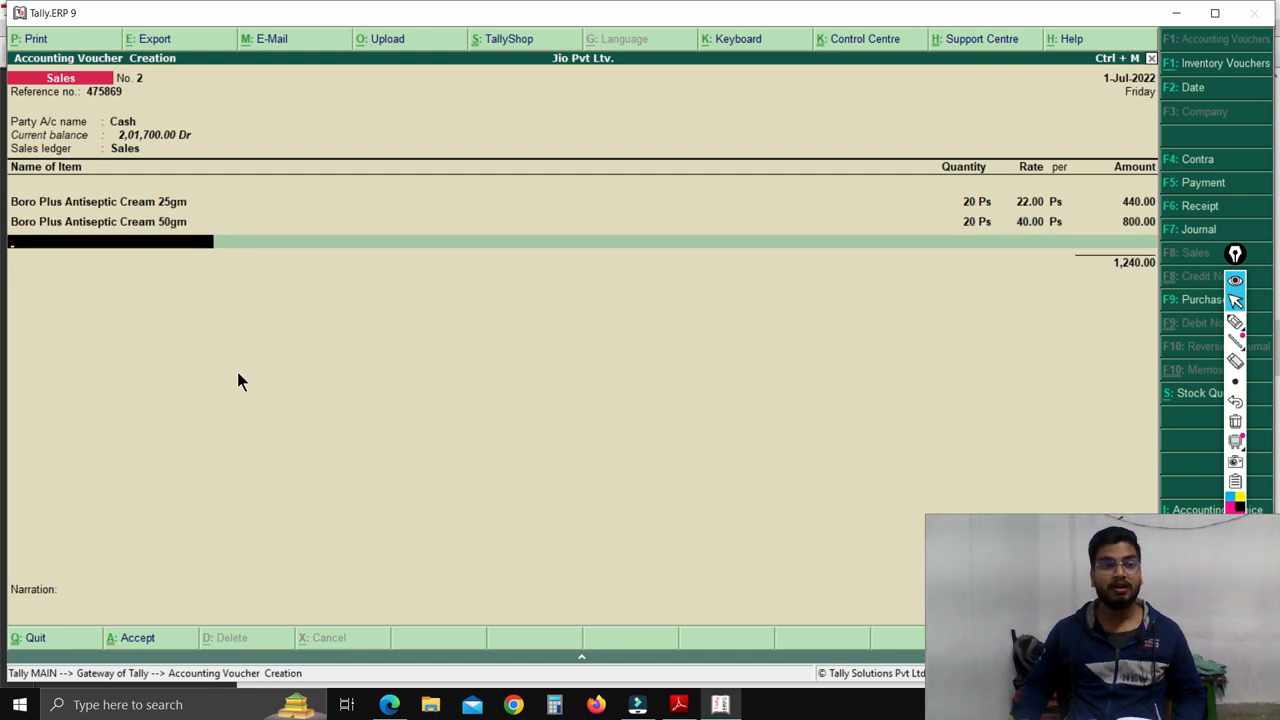
Add Boro Plus Cold Cream 50gm to the sales voucher with quantity 20 at rate 42.
{"action": "type", "text": "B"}
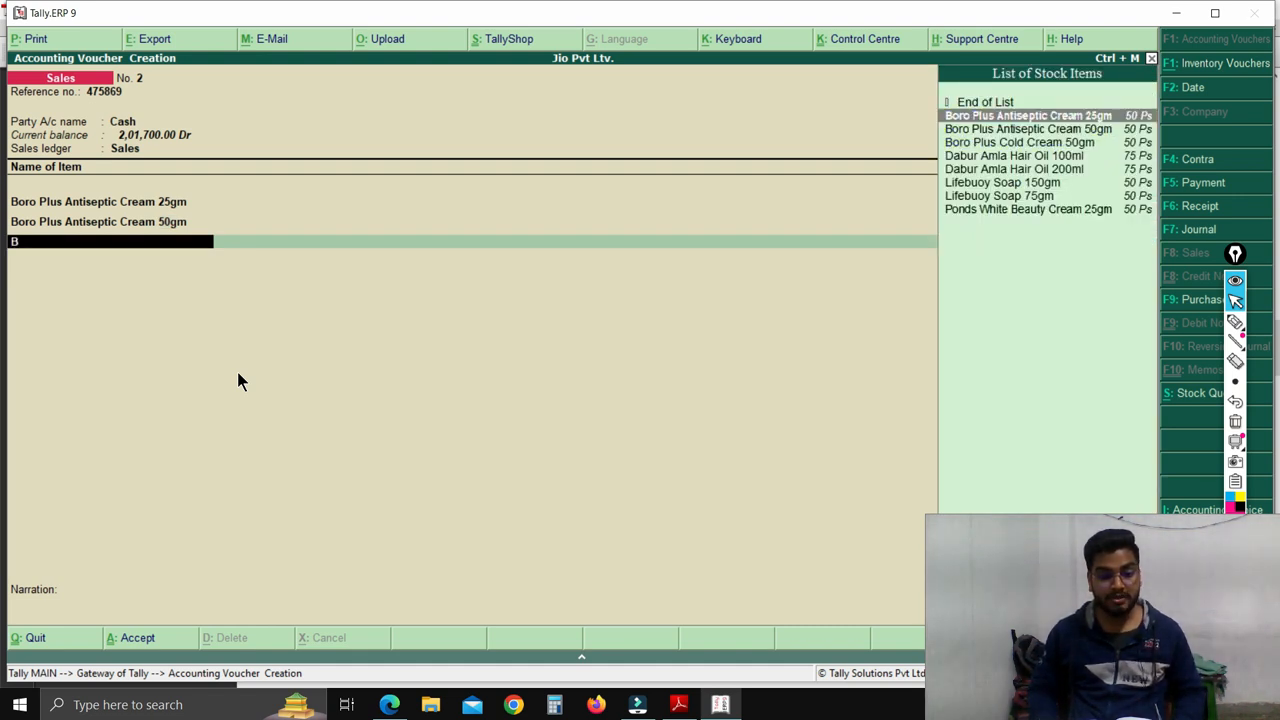
{"action": "key", "text": "Down"}
{"action": "key", "text": "Down"}
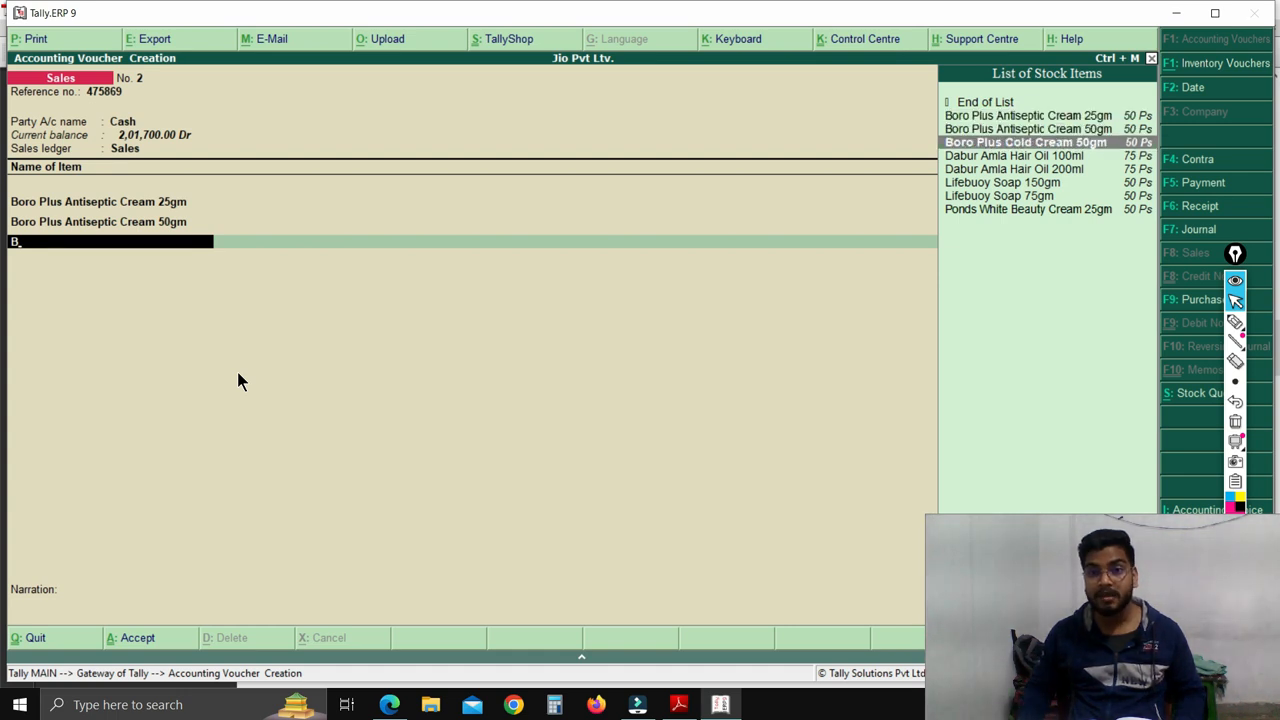
{"action": "key", "text": "Return"}
{"action": "type", "text": "20"}
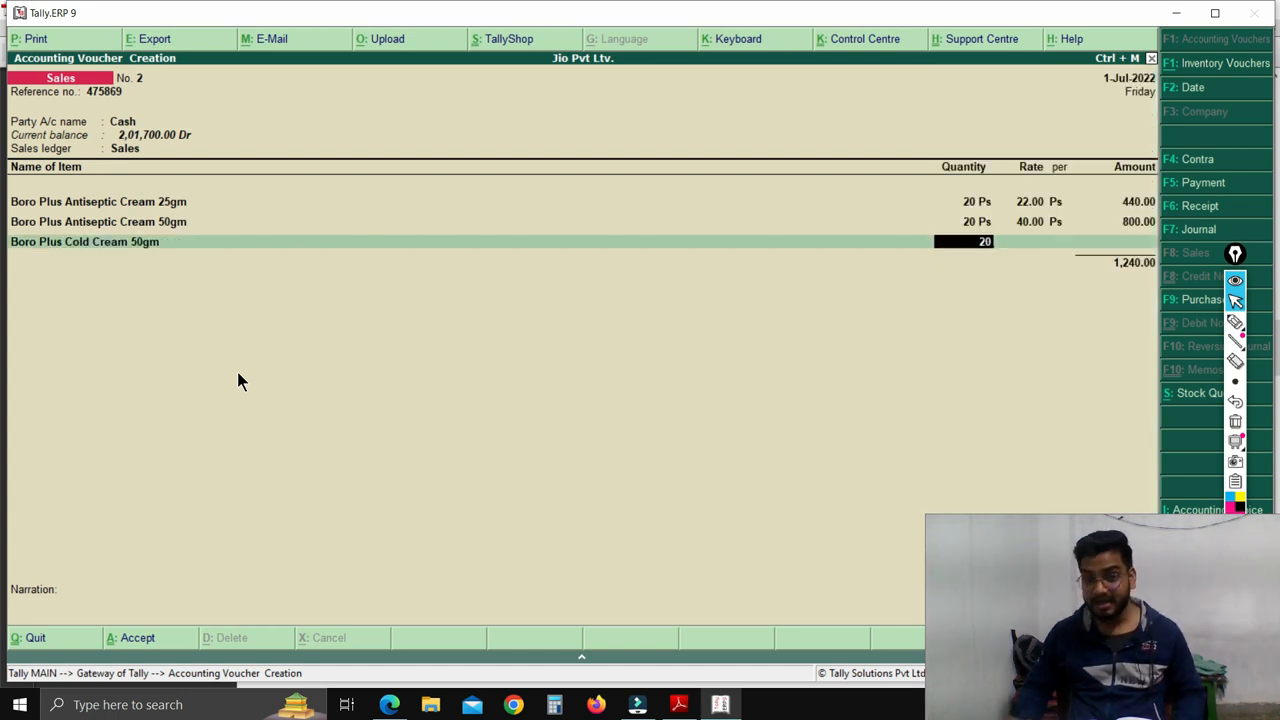
{"action": "key", "text": "Return"}
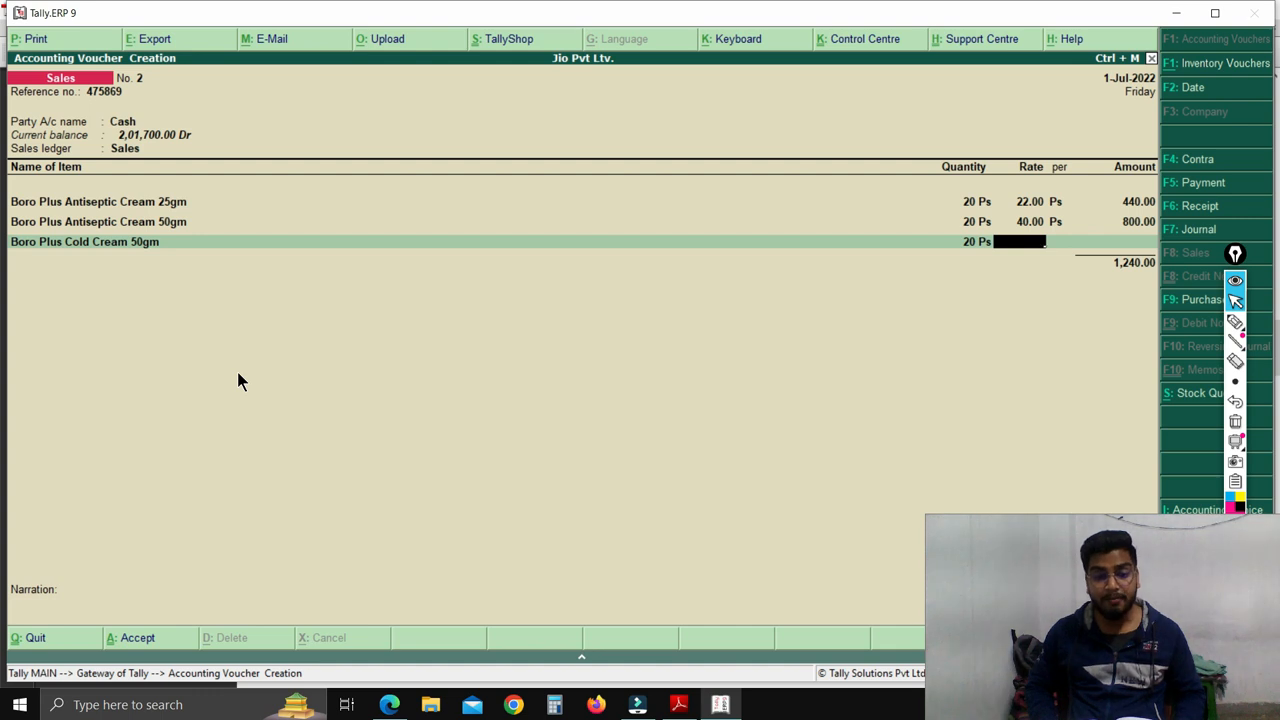
{"action": "type", "text": "42"}
{"action": "key", "text": "Return"}
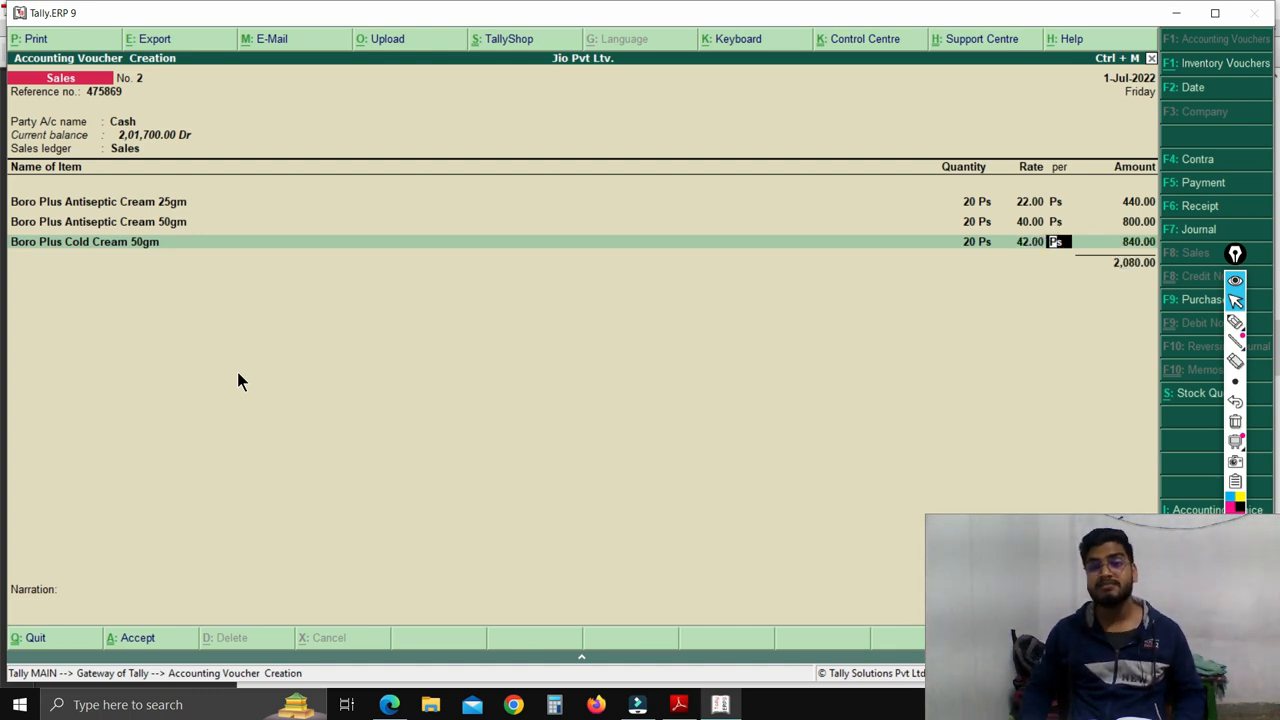
{"action": "key", "text": "Return"}
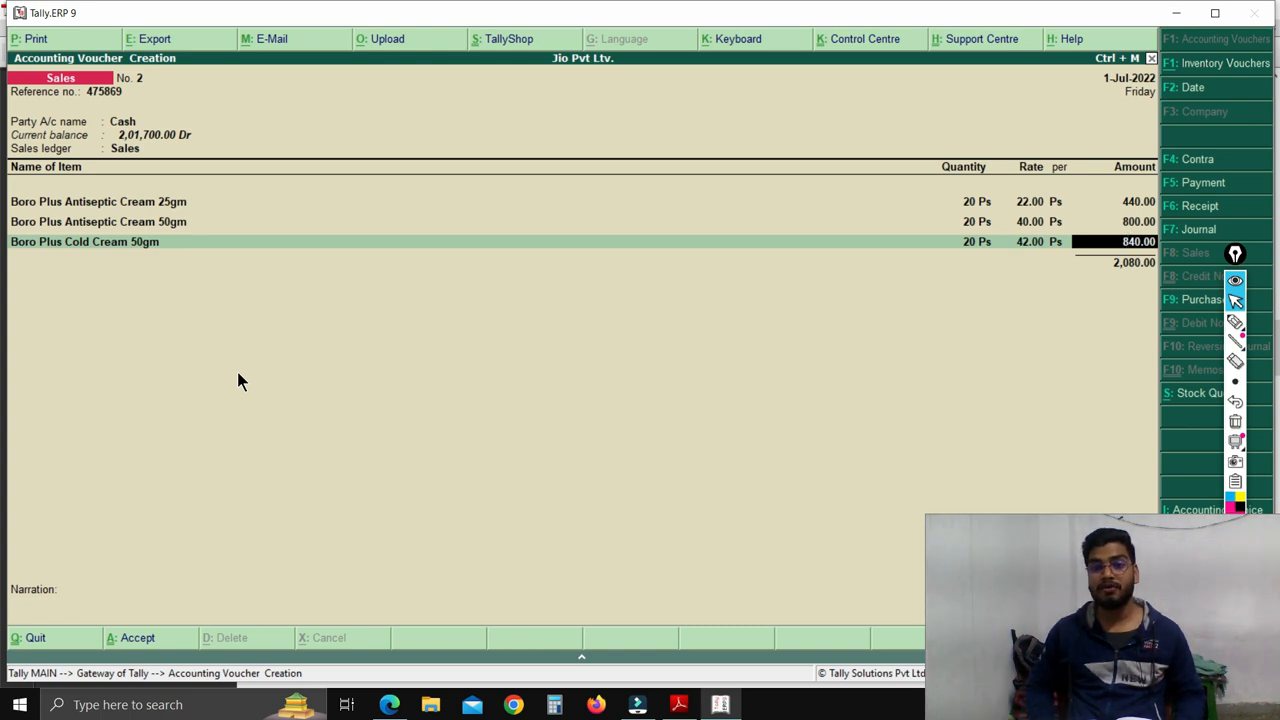
{"action": "key", "text": "Return"}
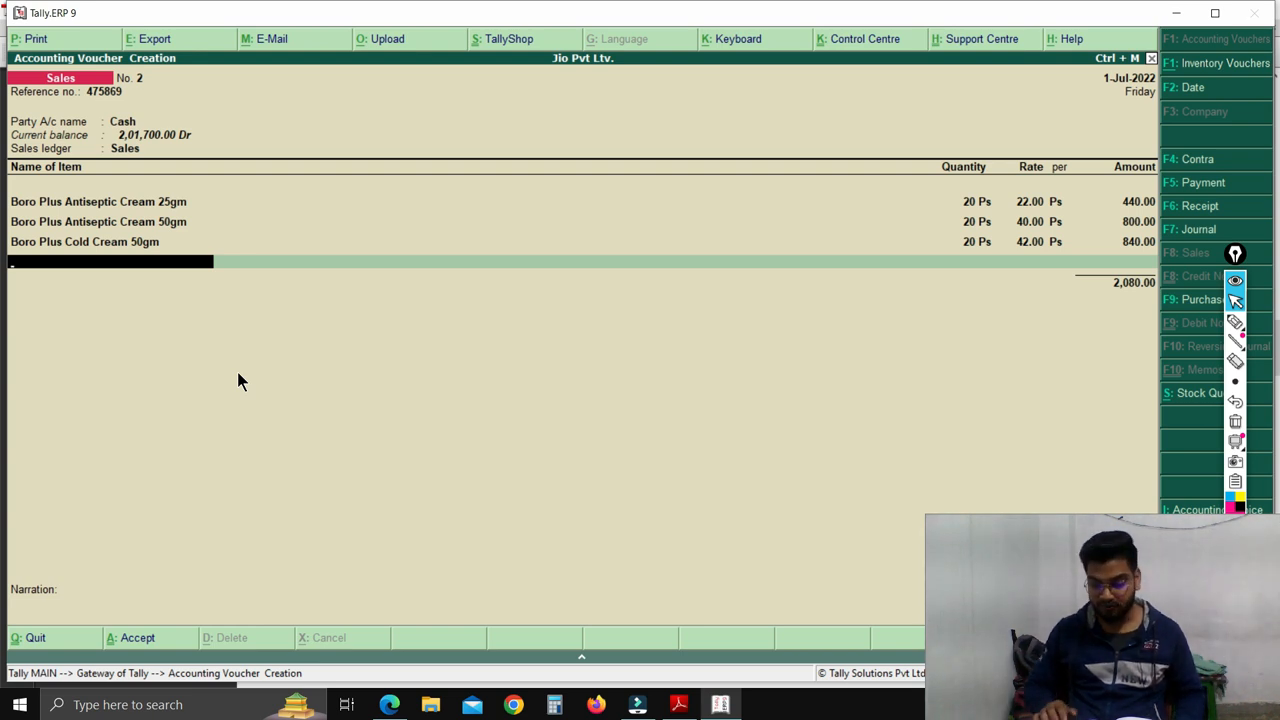
Add Ponds White Beauty Cream 25gm to the sales voucher with quantity 20 at rate 72.
{"action": "type", "text": "P"}
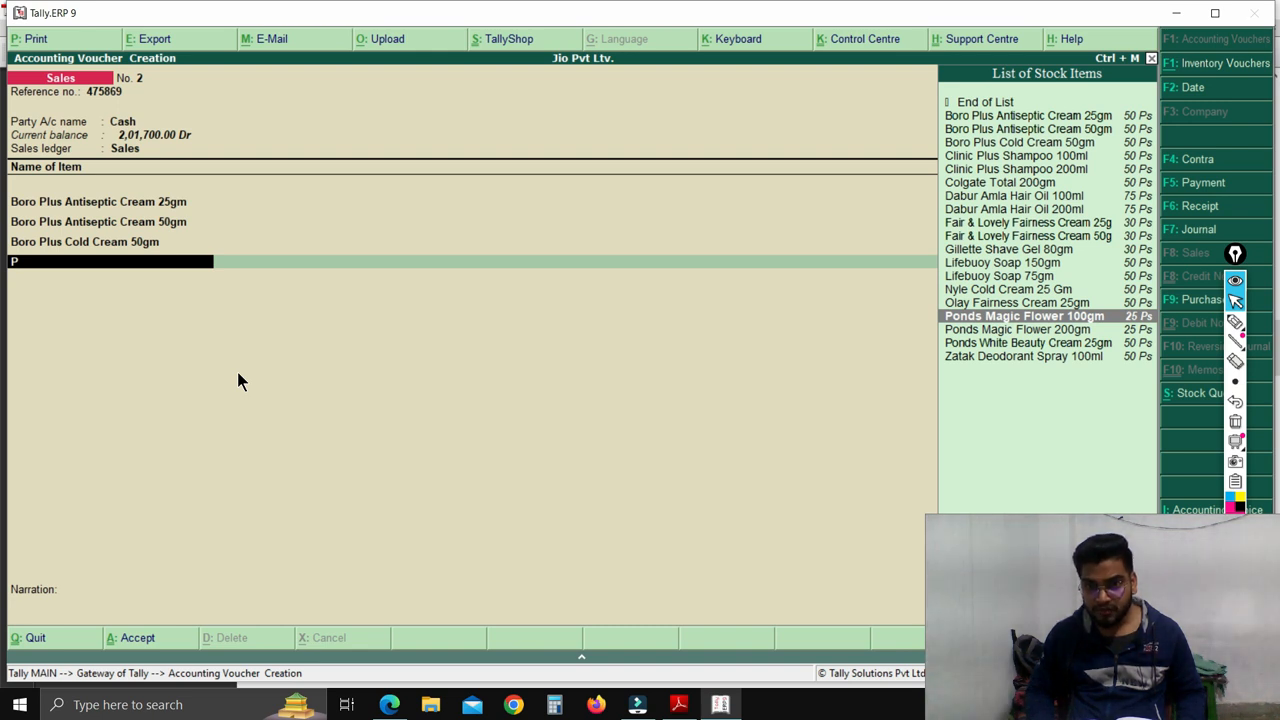
{"action": "key", "text": "Down"}
{"action": "key", "text": "Down"}
{"action": "key", "text": "Return"}
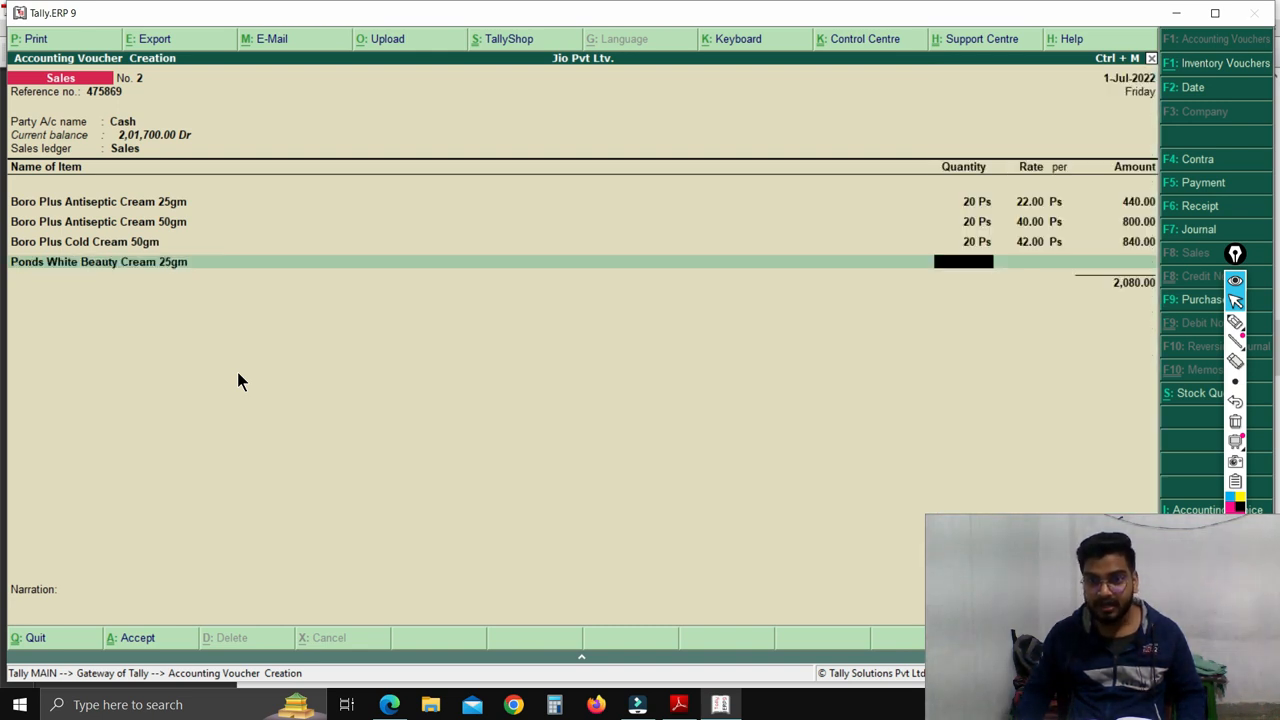
{"action": "type", "text": "20"}
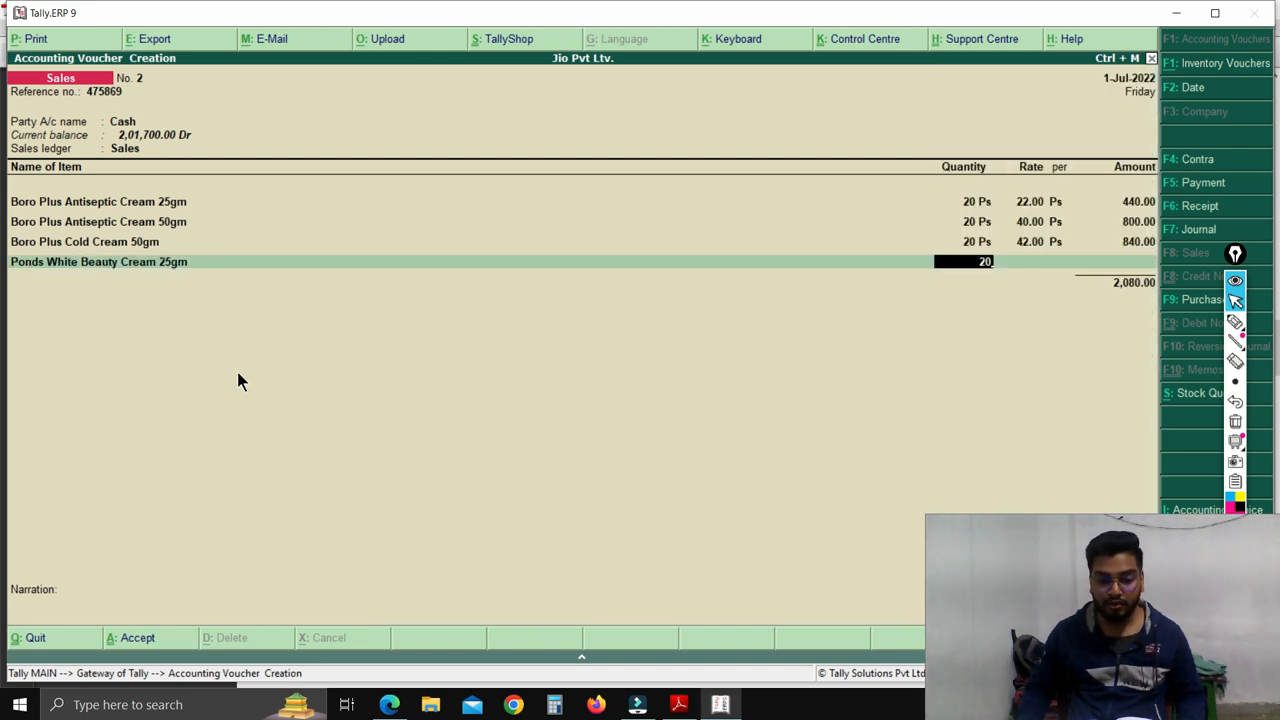
{"action": "key", "text": "Return"}
{"action": "type", "text": "72"}
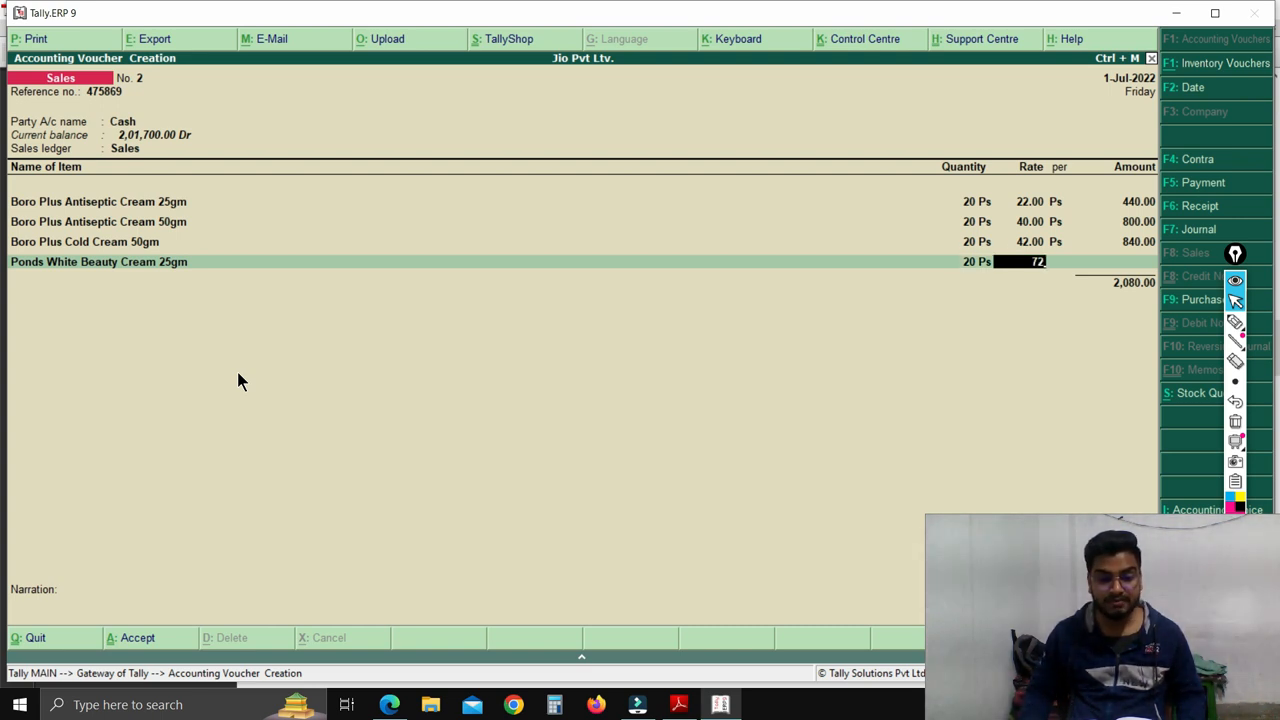
{"action": "key", "text": "Return"}
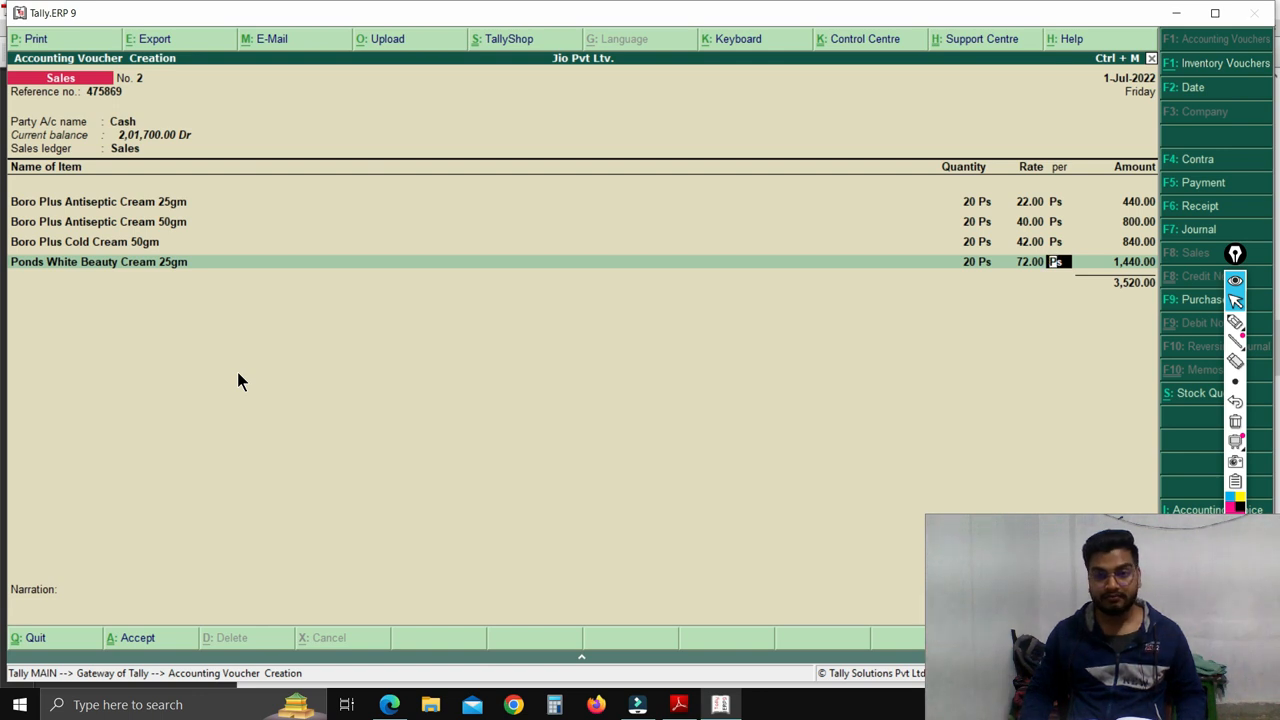
{"action": "key", "text": "Return"}
{"action": "key", "text": "Return"}
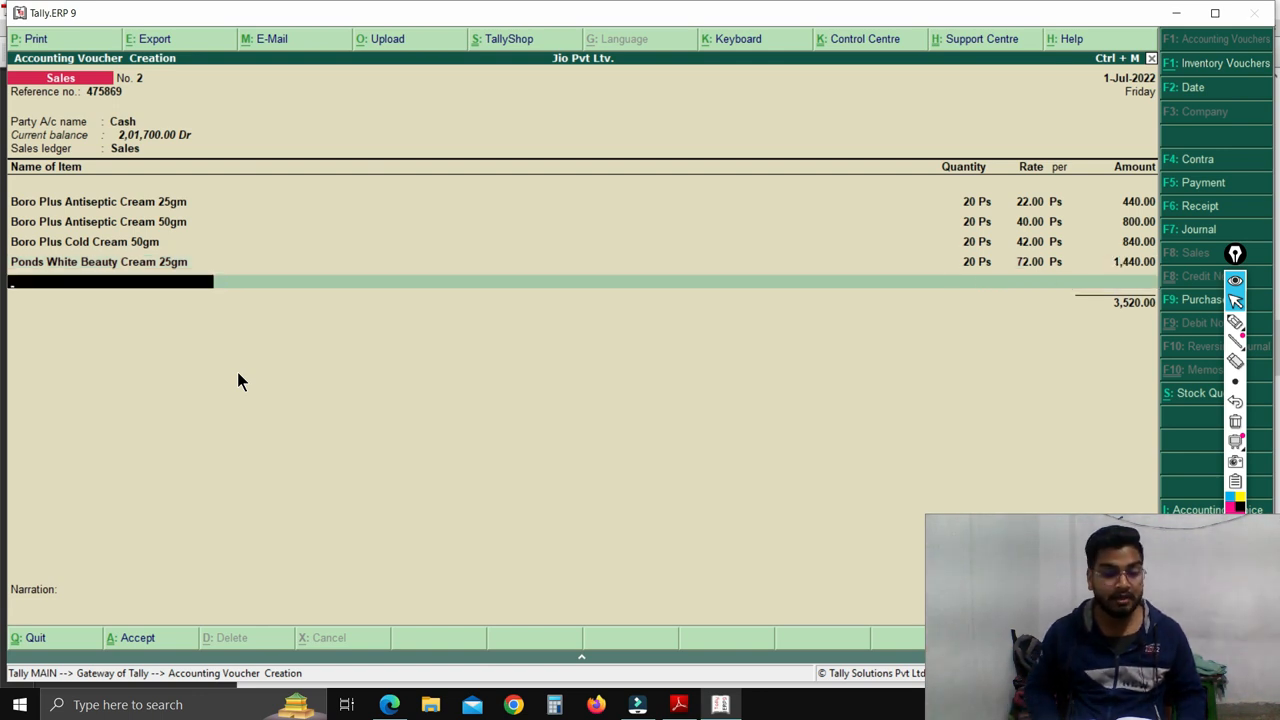
Add Olay Fairness Cream 25gm to the sales voucher with quantity 20 at rate 99.
{"action": "type", "text": "O"}
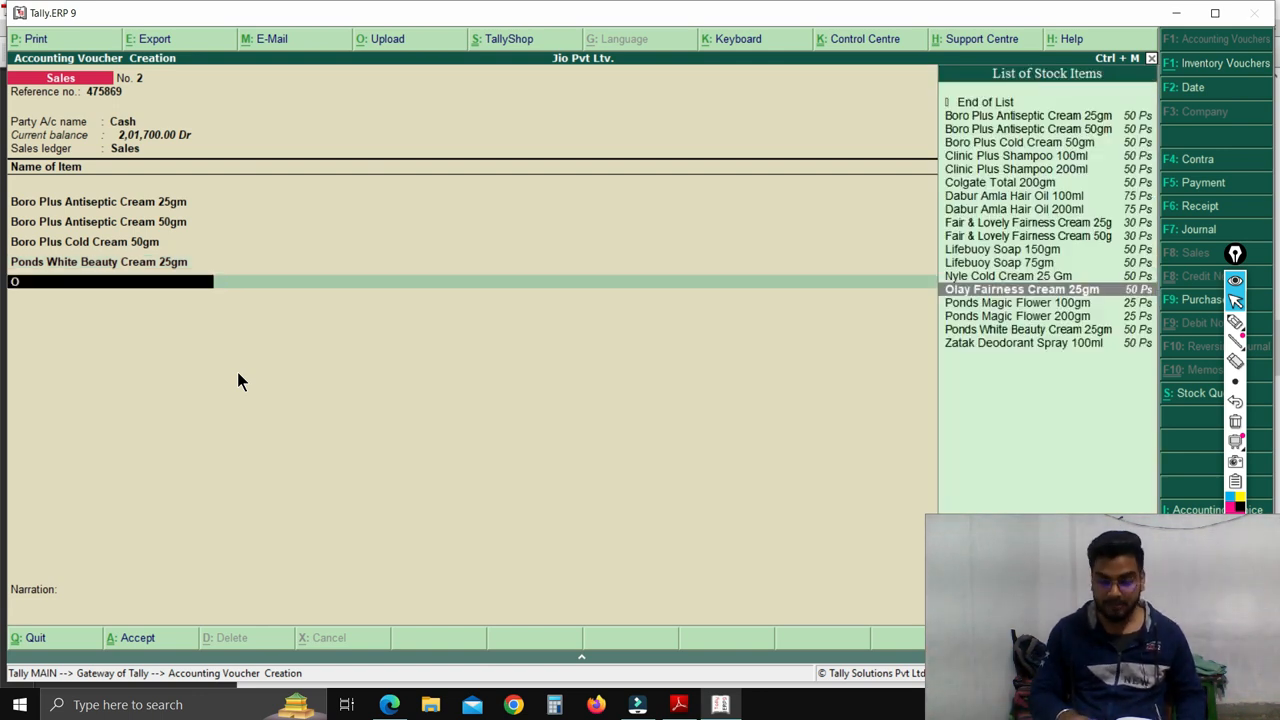
{"action": "key", "text": "Return"}
{"action": "type", "text": "20"}
{"action": "key", "text": "Return"}
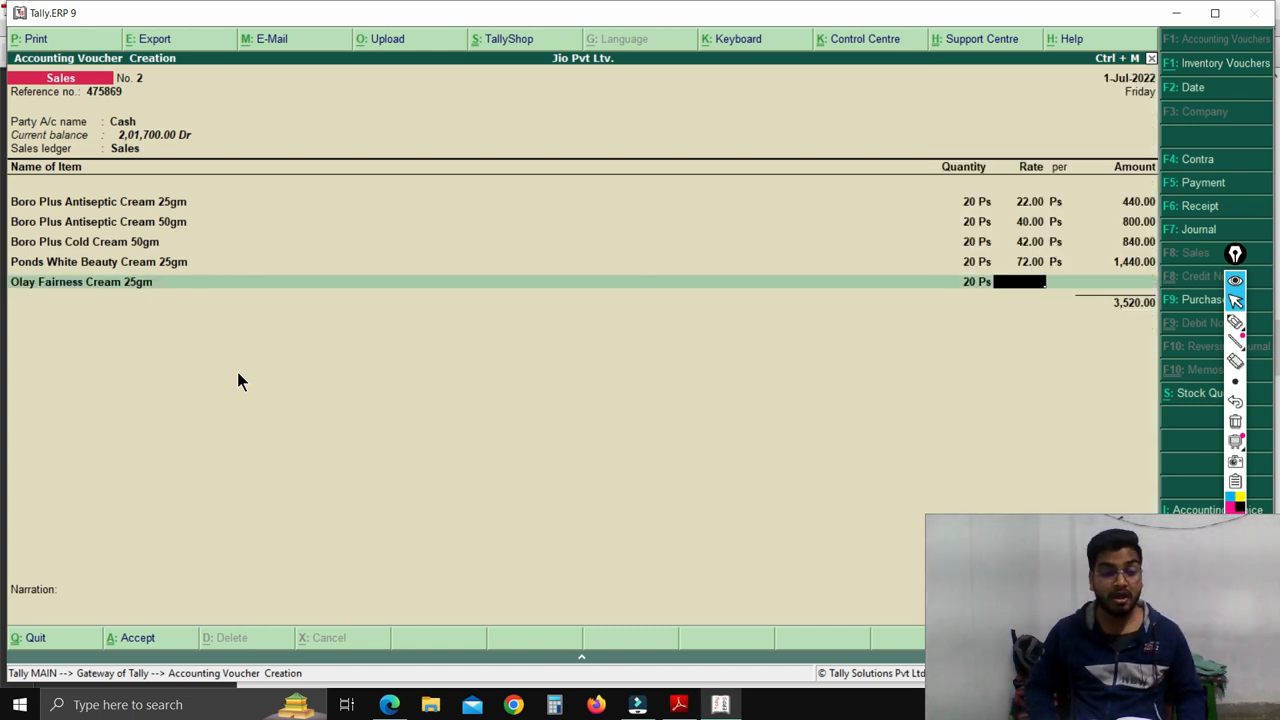
{"action": "type", "text": "99"}
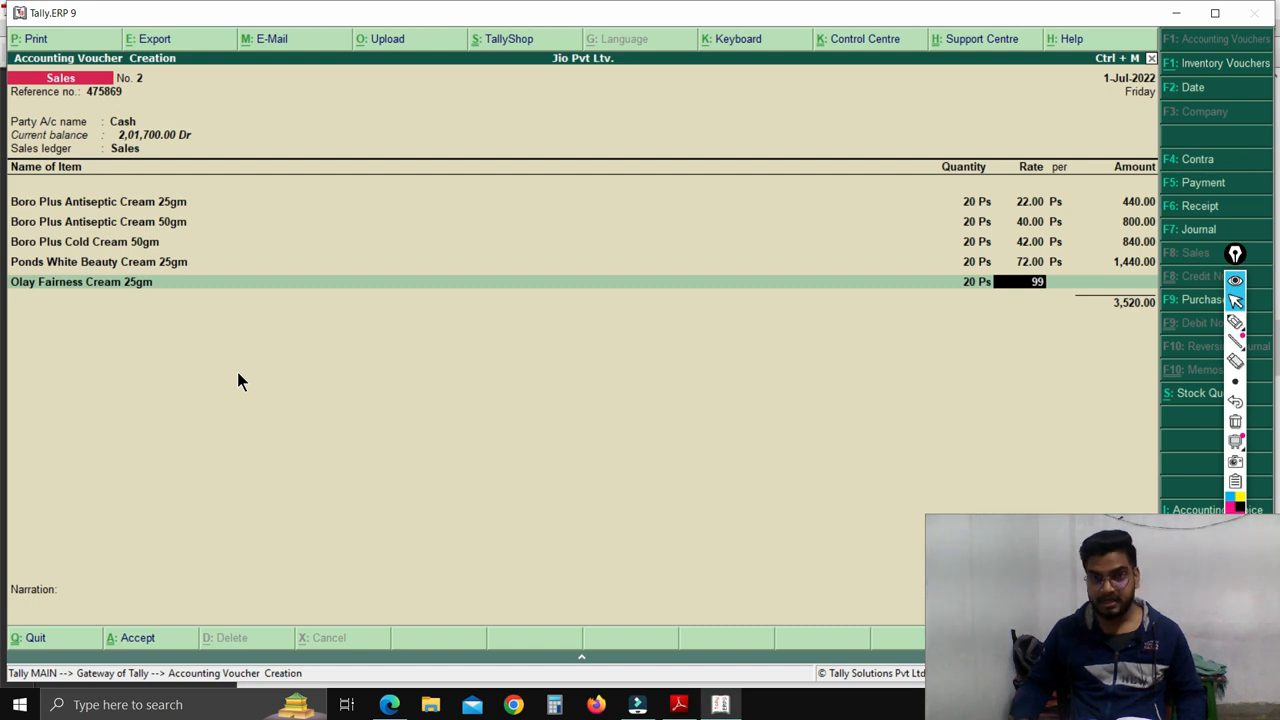
{"action": "key", "text": "Return"}
{"action": "key", "text": "Return"}
{"action": "key", "text": "Return"}
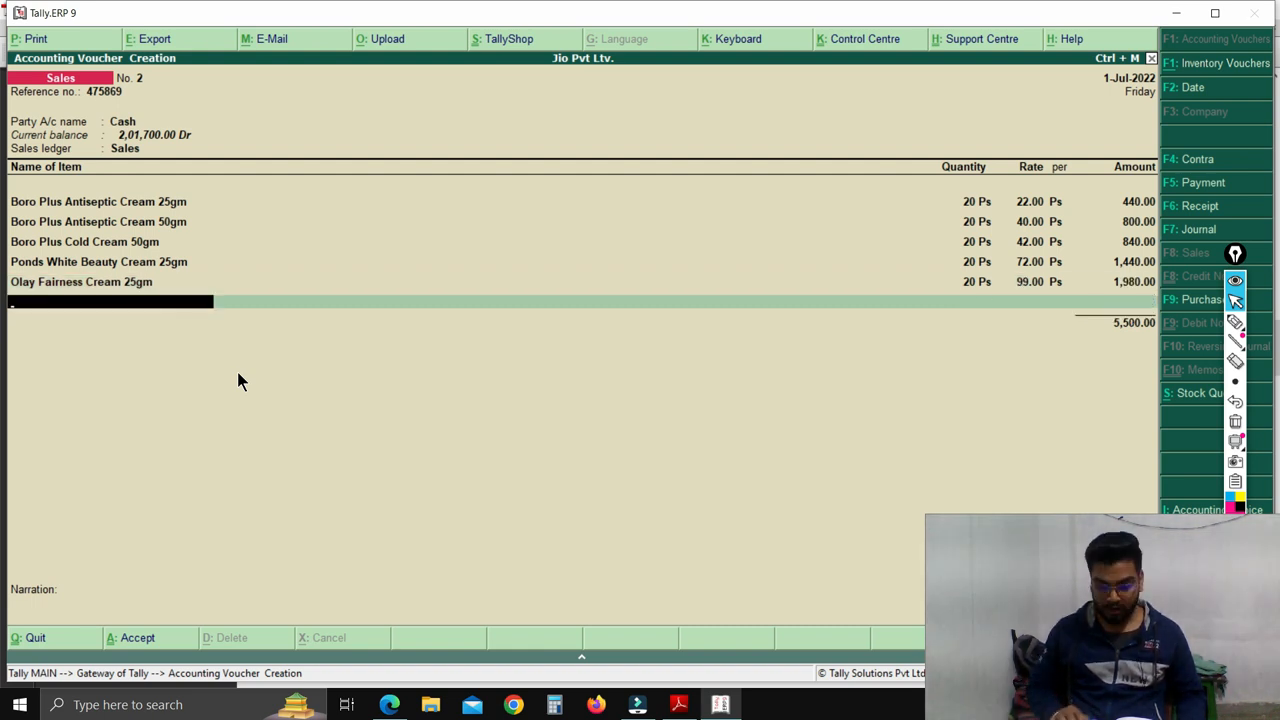
Add Nyle Cold Cream 25 Gm to the sales voucher with quantity 20 at rate 35.
{"action": "type", "text": "N"}
{"action": "key", "text": "Return"}
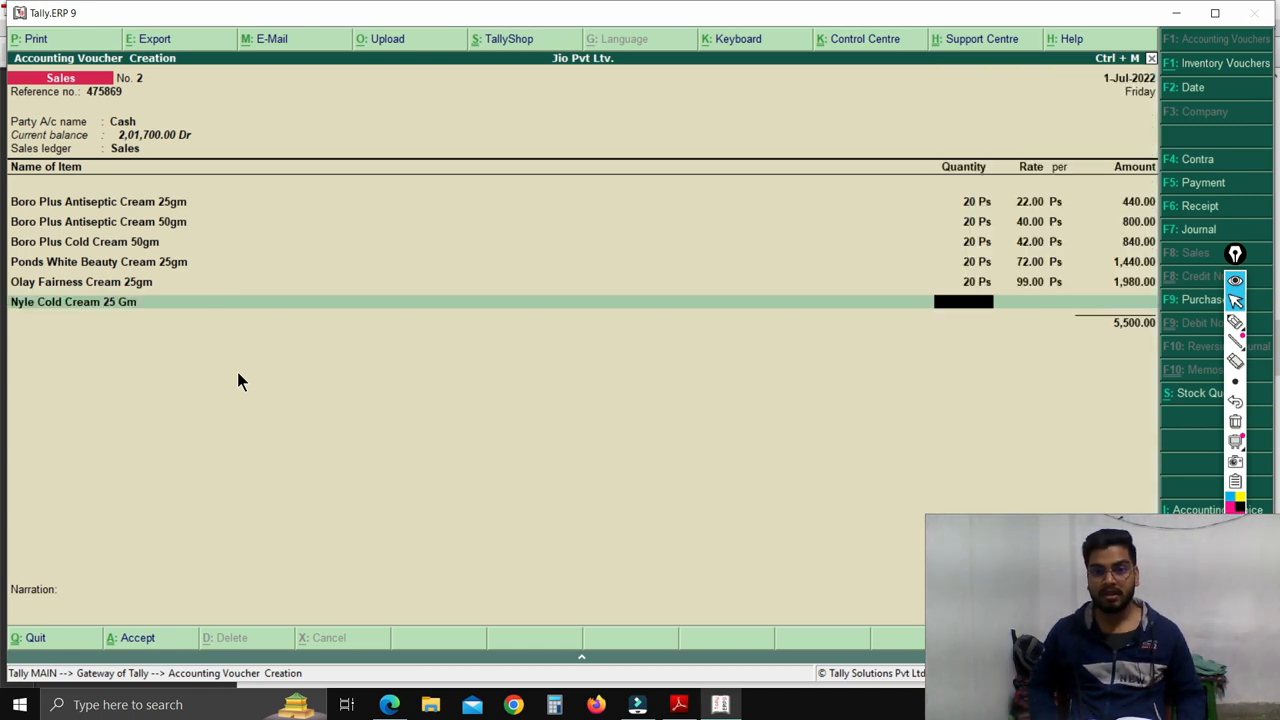
{"action": "type", "text": "20"}
{"action": "key", "text": "Return"}
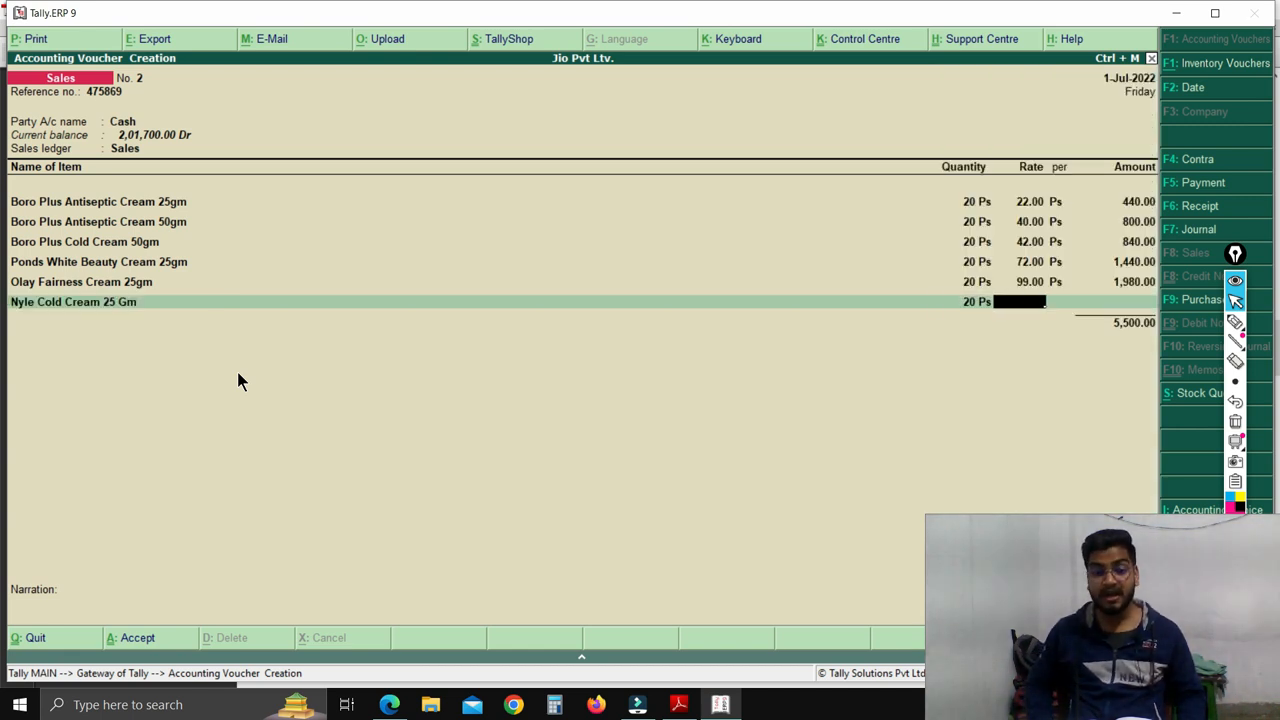
{"action": "type", "text": "35"}
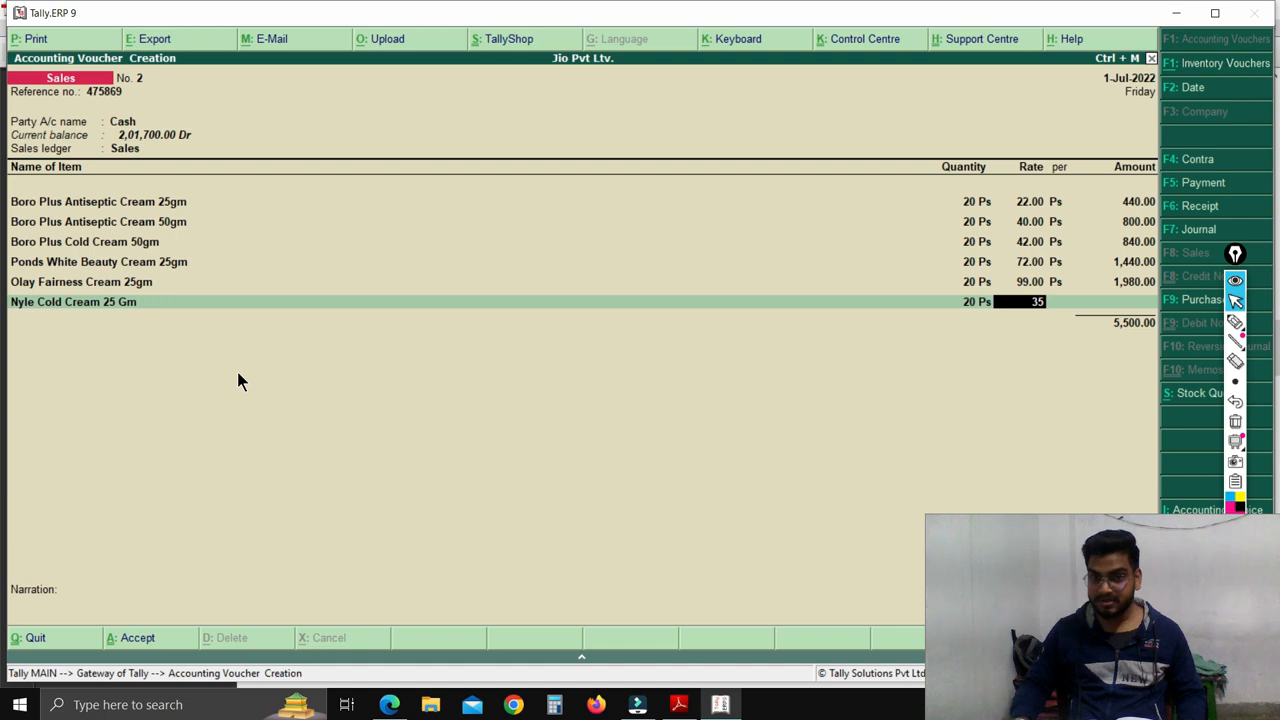
{"action": "key", "text": "Return"}
{"action": "key", "text": "Return"}
{"action": "key", "text": "Return"}
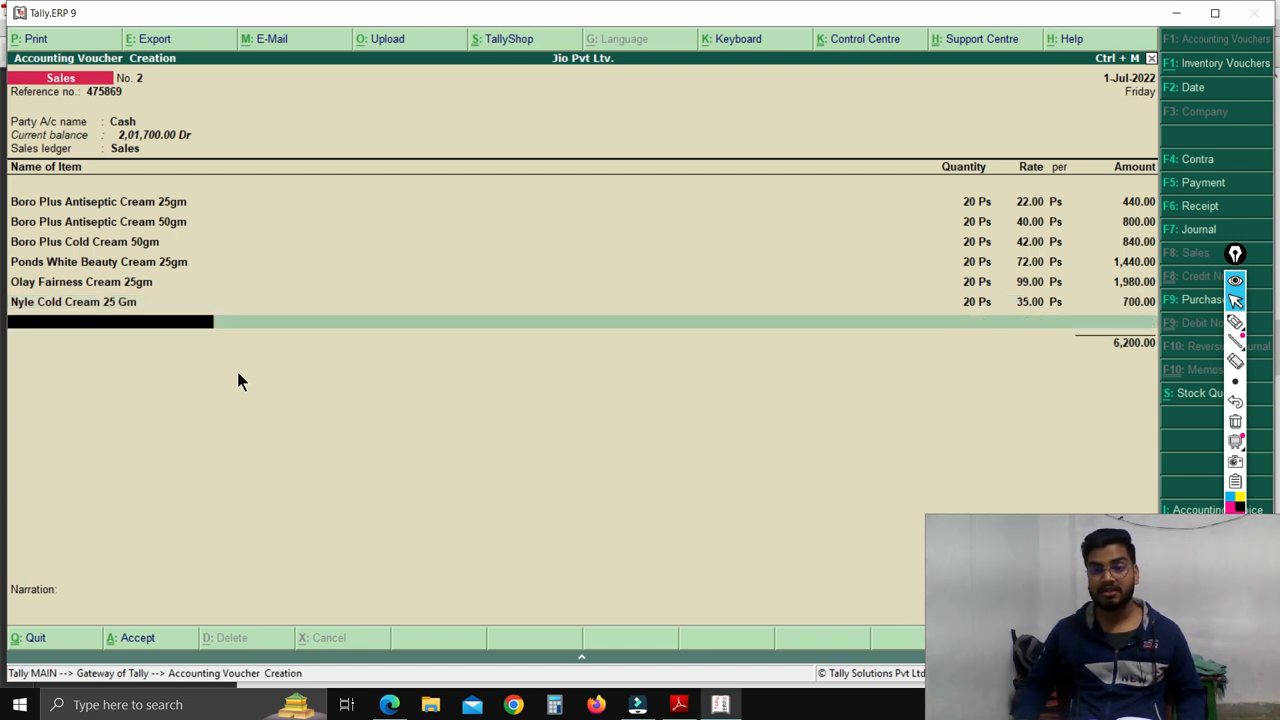
End the item list, leave the narration blank and save the sales voucher.
{"action": "key", "text": "Return"}
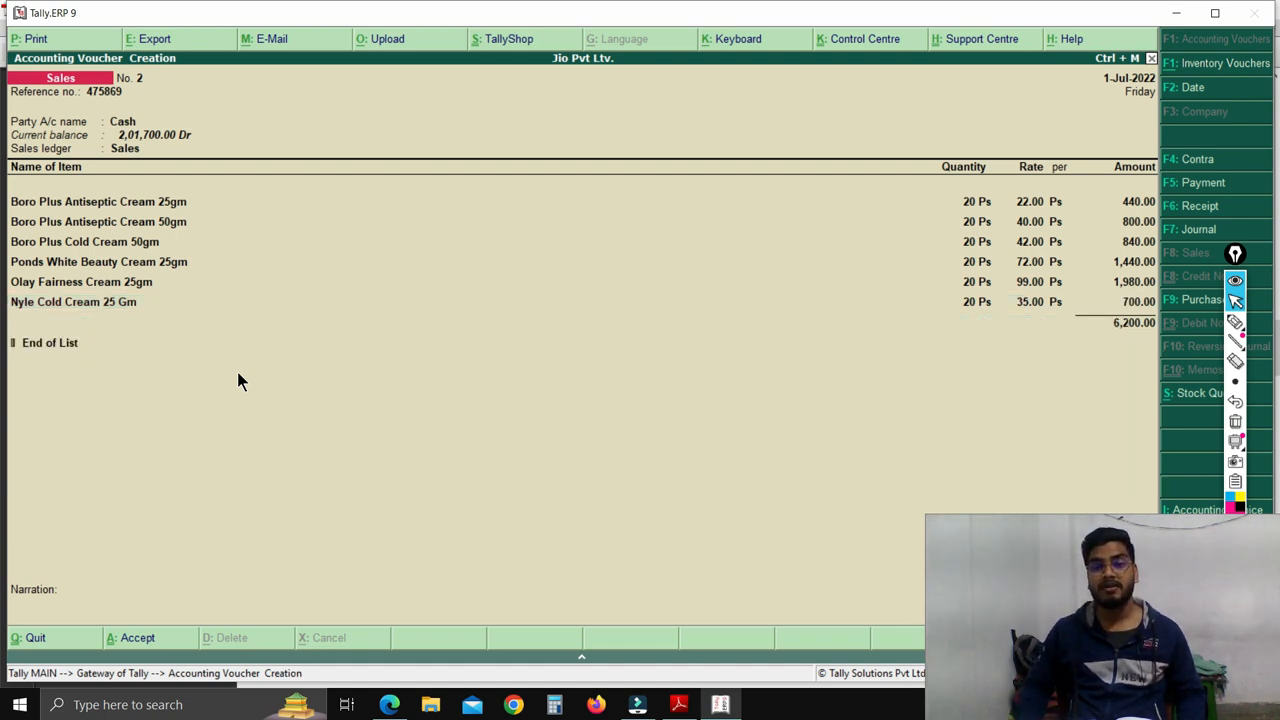
{"action": "key", "text": "Return"}
{"action": "key", "text": "Return"}
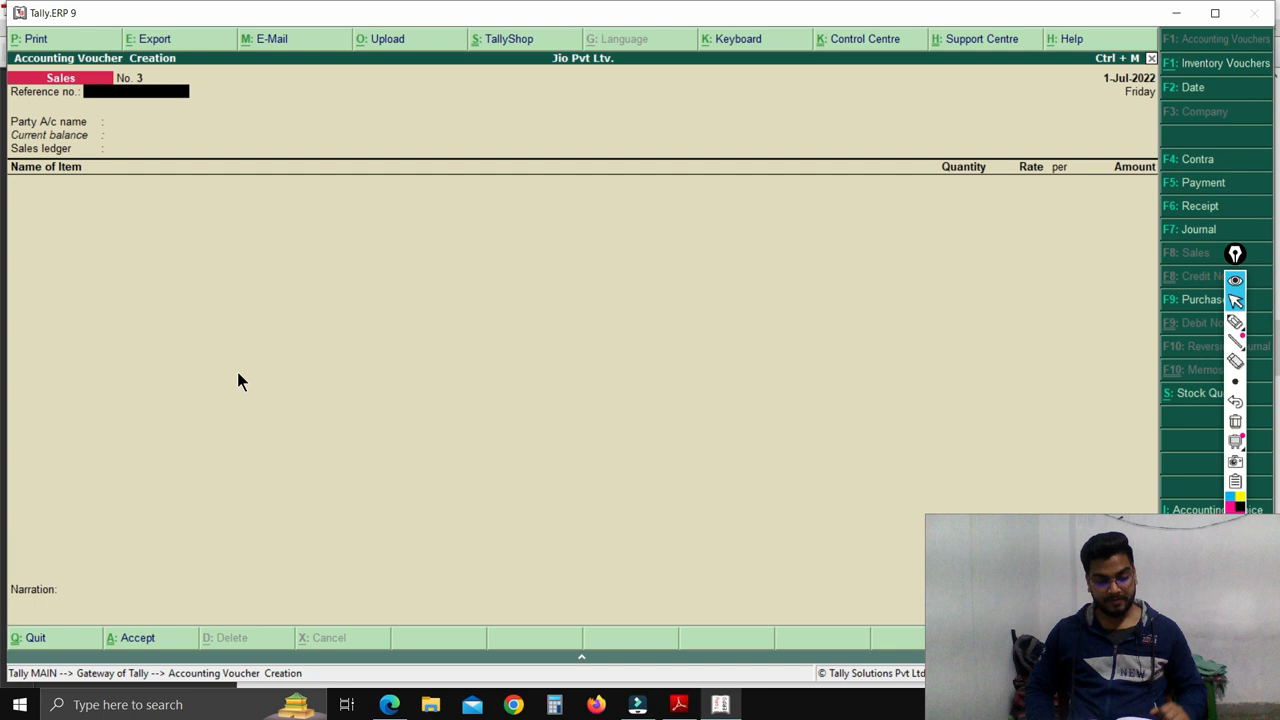
Reopen the saved sales voucher and print its invoice to a PDF named fgh in the Documents folder.
{"action": "key", "text": "Page_Up"}
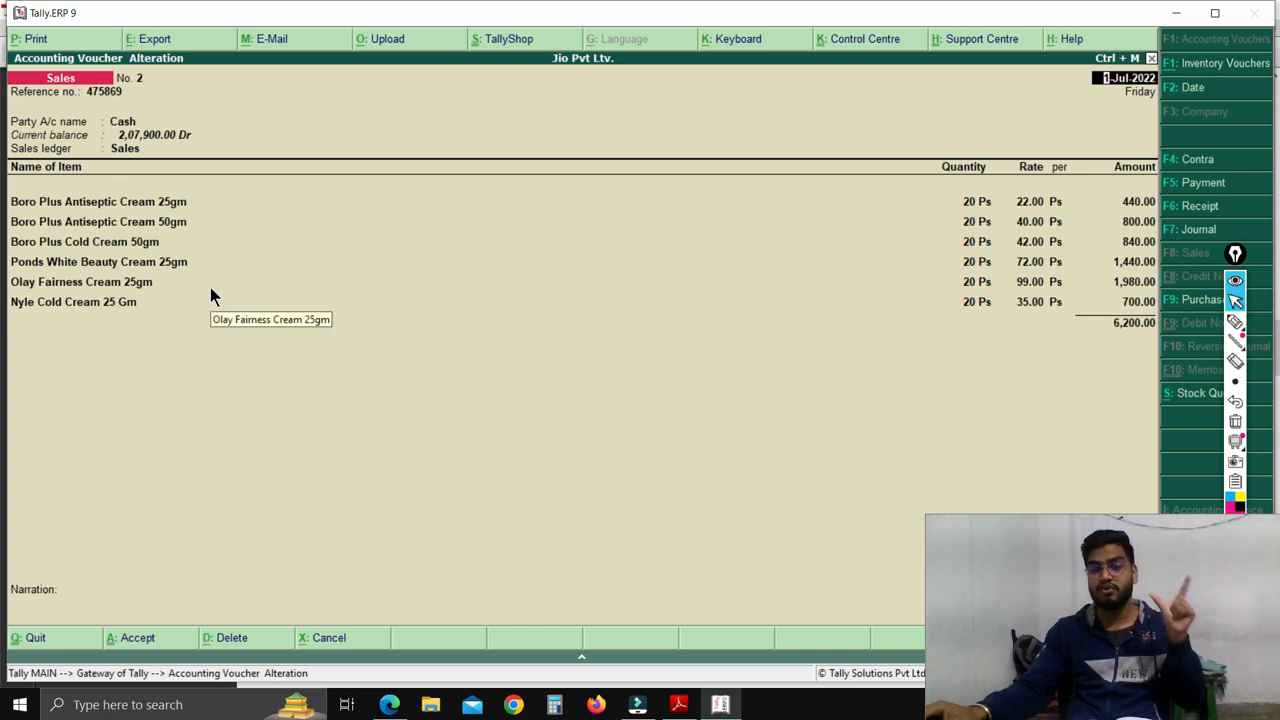
{"action": "left_click", "coordinate": [42, 40]}
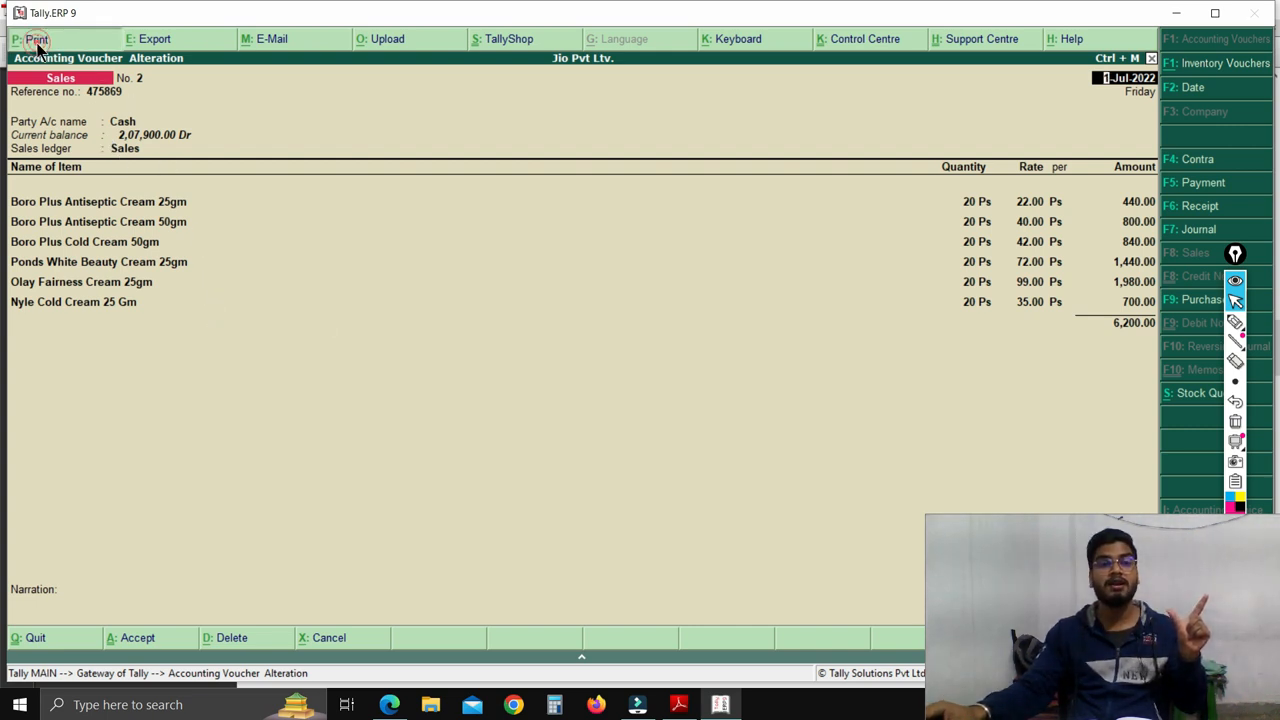
{"action": "key", "text": "Return"}
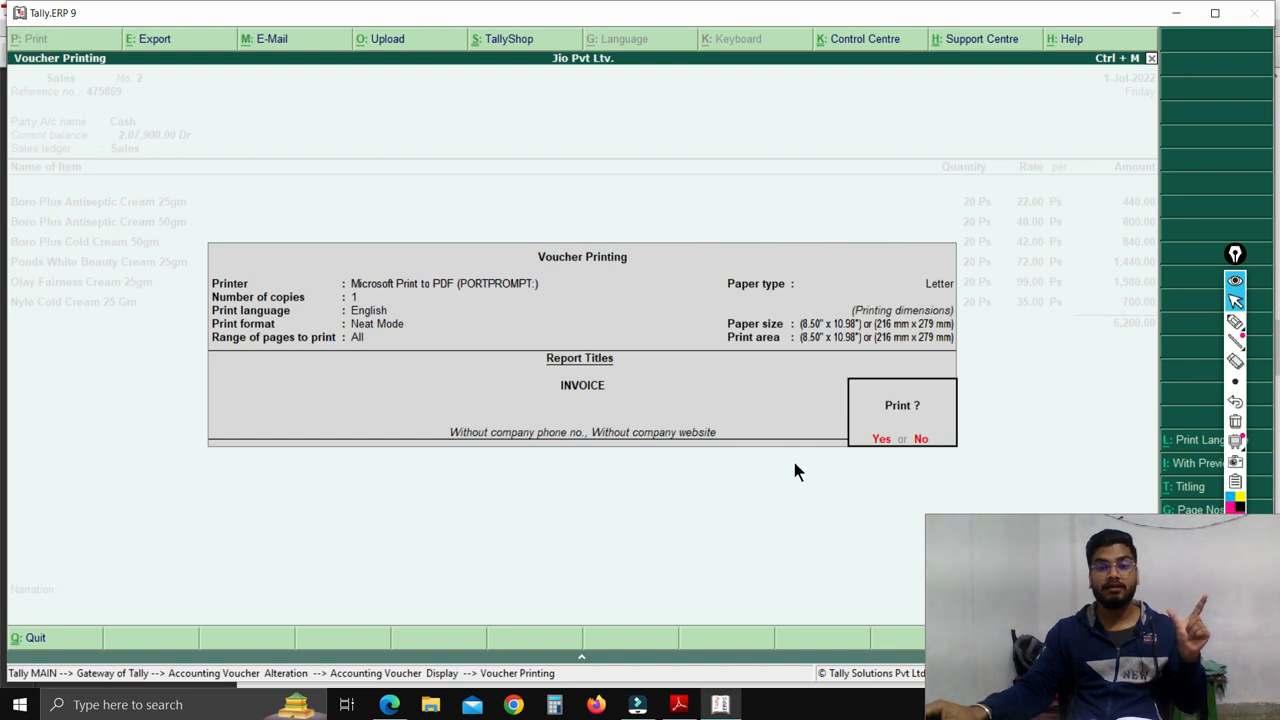
{"action": "left_click", "coordinate": [877, 438]}
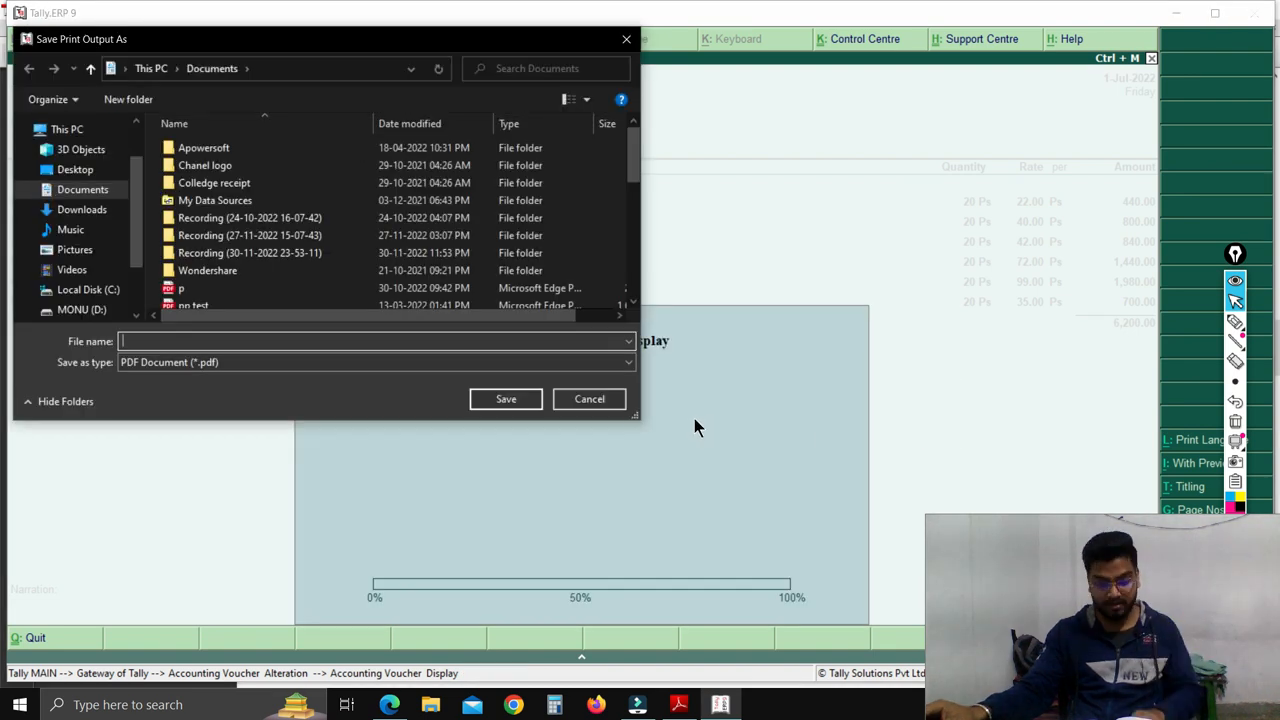
{"action": "type", "text": "fgh"}
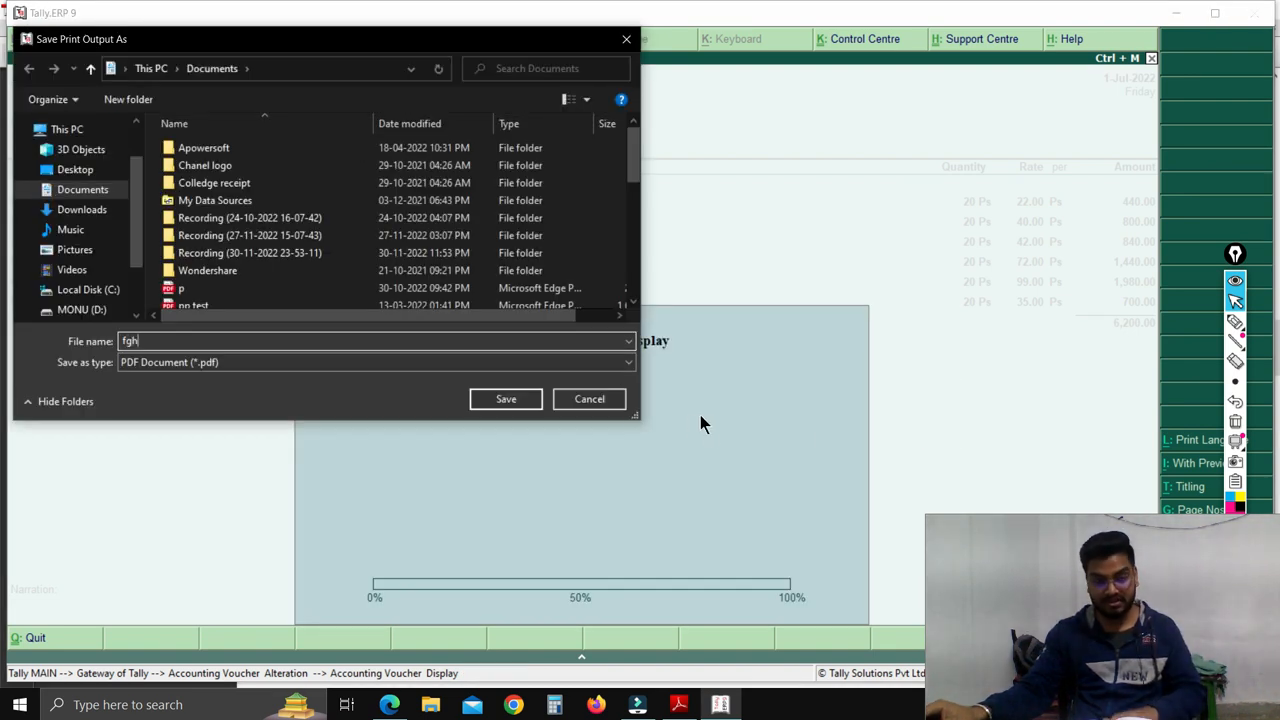
{"action": "left_click", "coordinate": [504, 399]}
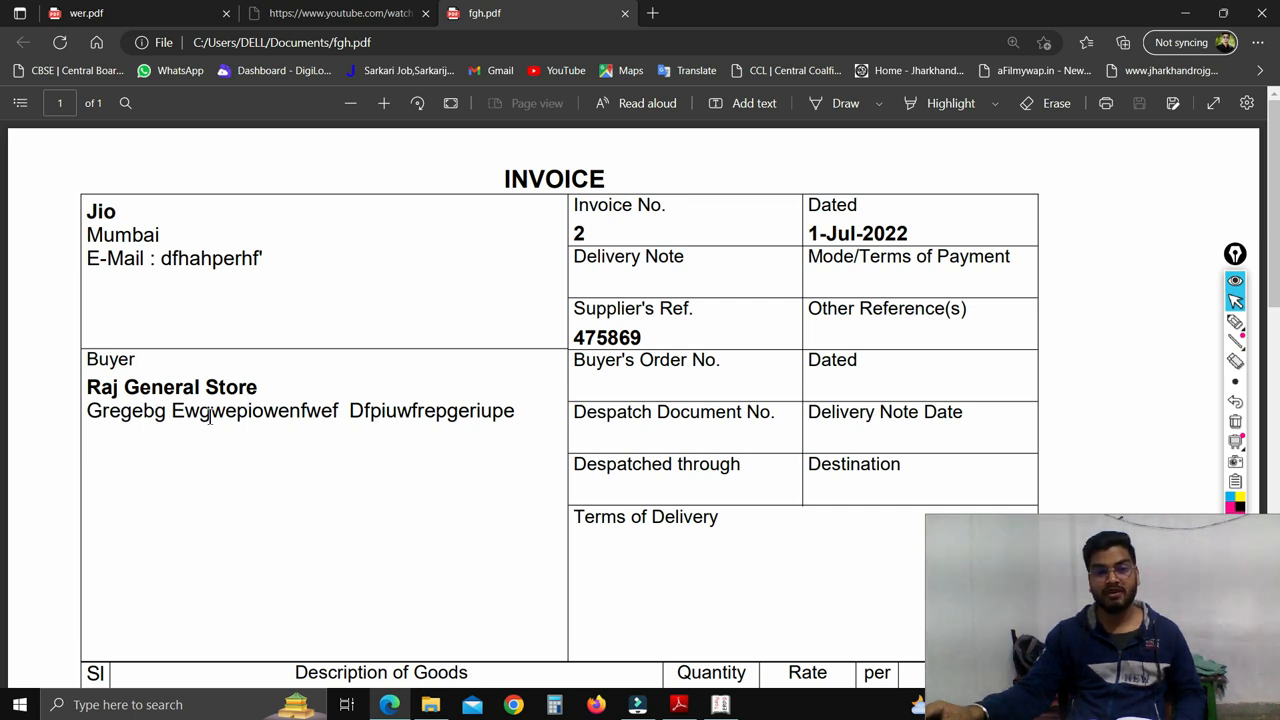
Review the fgh.pdf invoice from the buyer and reference details through the item lines and total to the declaration.
{"action": "scroll", "coordinate": [598, 333], "scroll_direction": "down", "scroll_amount": 1}
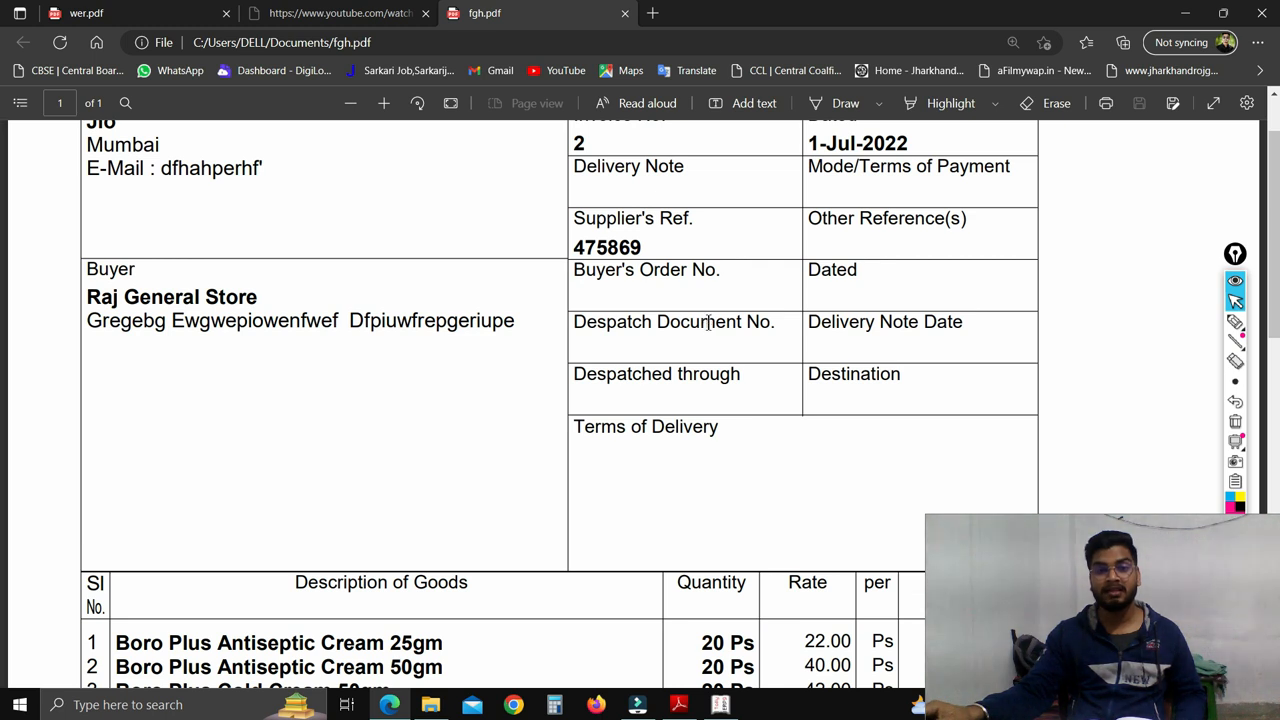
{"action": "scroll", "coordinate": [711, 318], "scroll_direction": "up", "scroll_amount": 1}
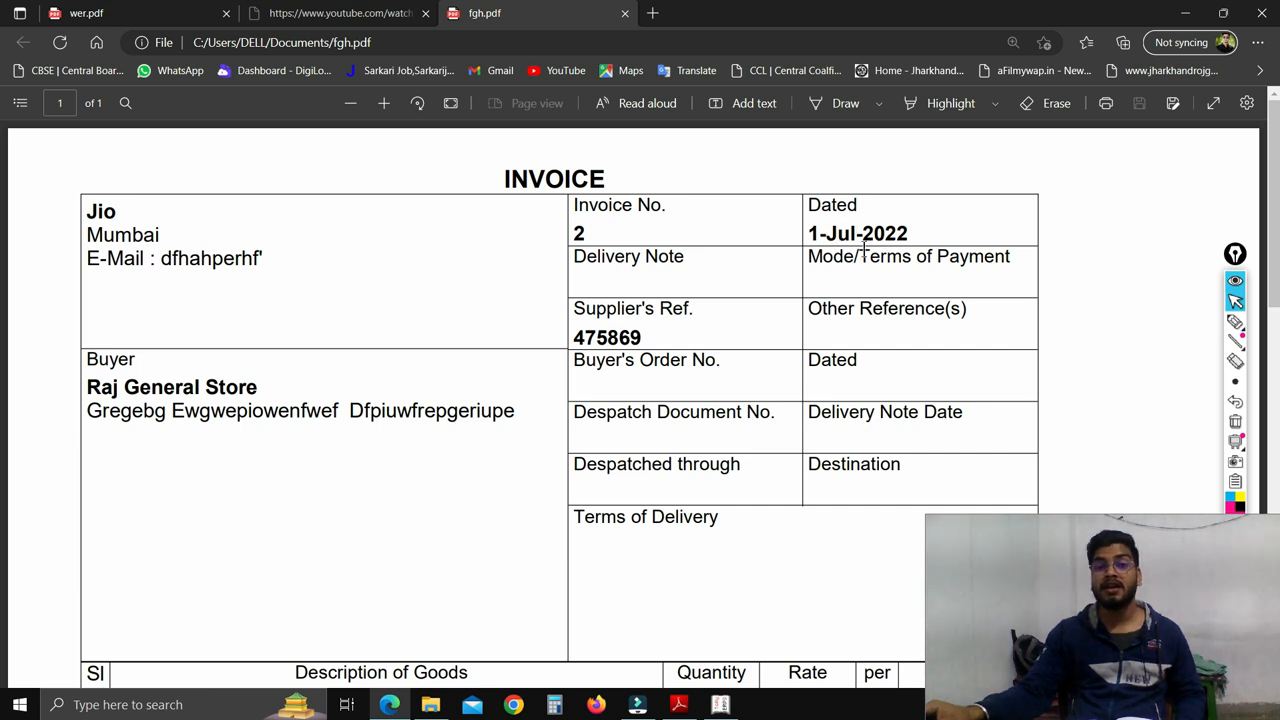
{"action": "scroll", "coordinate": [828, 249], "scroll_direction": "down", "scroll_amount": 4}
{"action": "scroll", "coordinate": [829, 257], "scroll_direction": "down", "scroll_amount": 1}
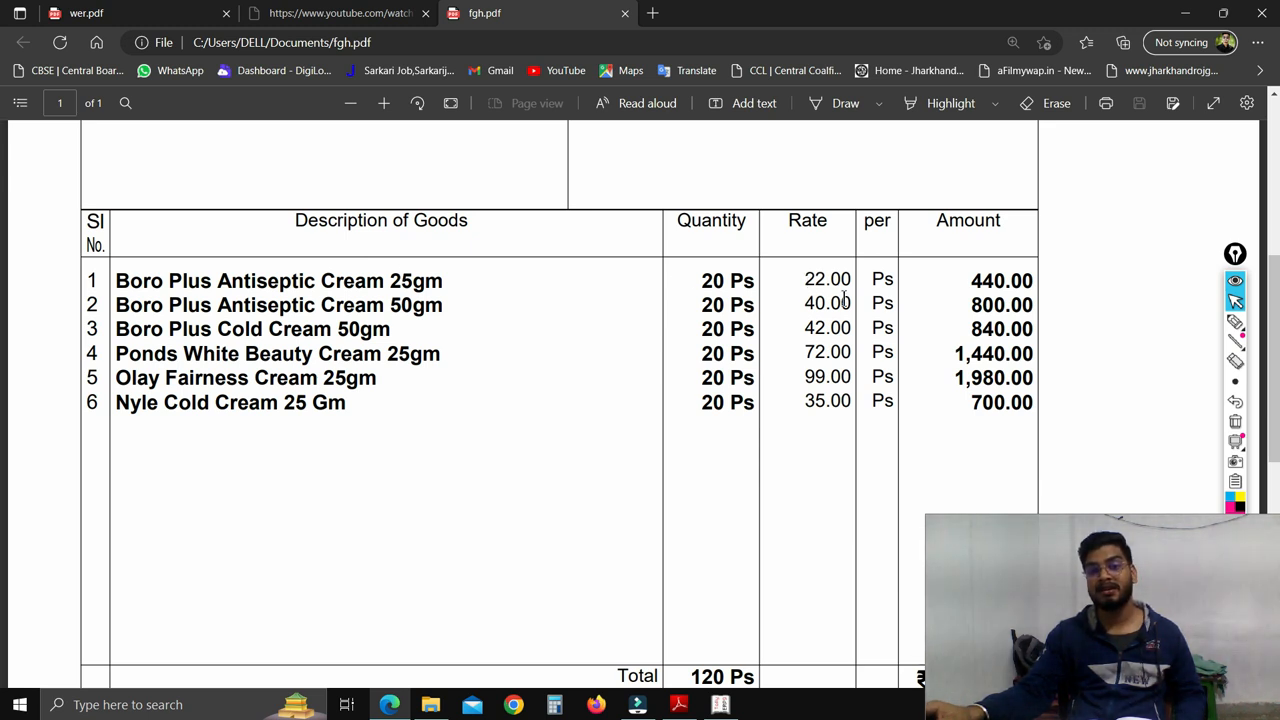
{"action": "scroll", "coordinate": [824, 283], "scroll_direction": "down", "scroll_amount": 3}
{"action": "scroll", "coordinate": [700, 289], "scroll_direction": "up", "scroll_amount": 2}
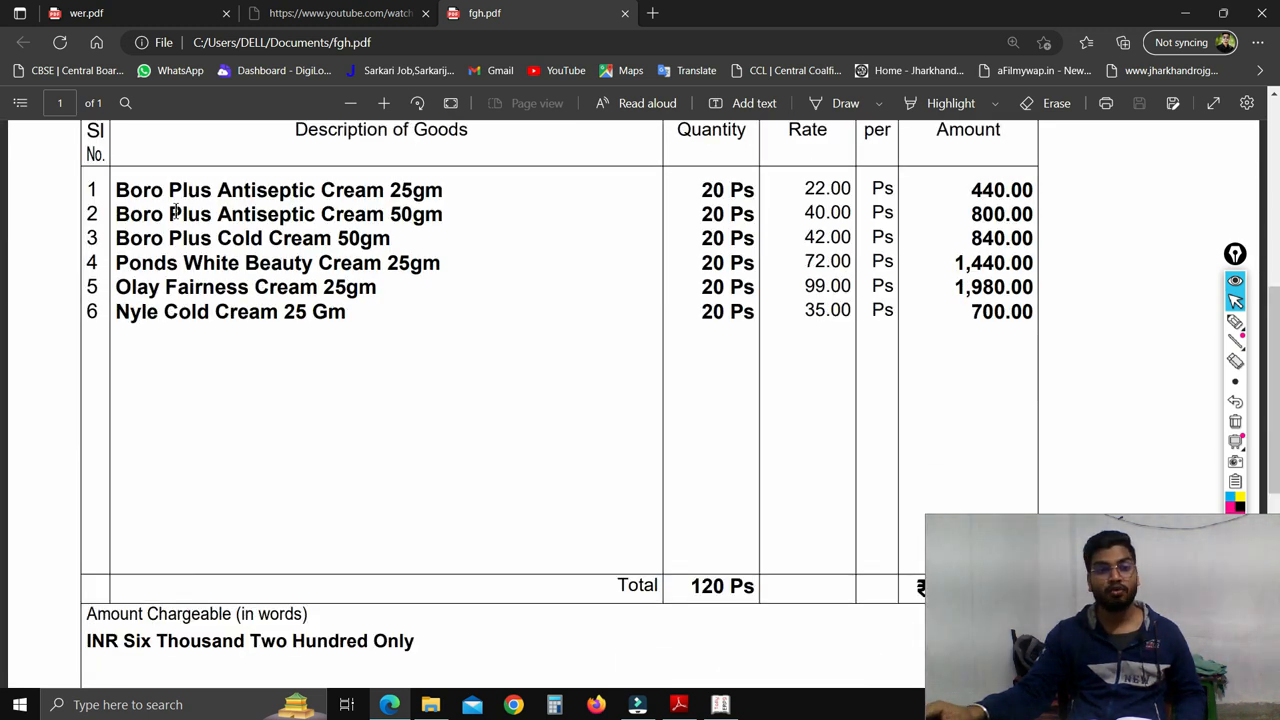
{"action": "scroll", "coordinate": [365, 335], "scroll_direction": "down", "scroll_amount": 2}
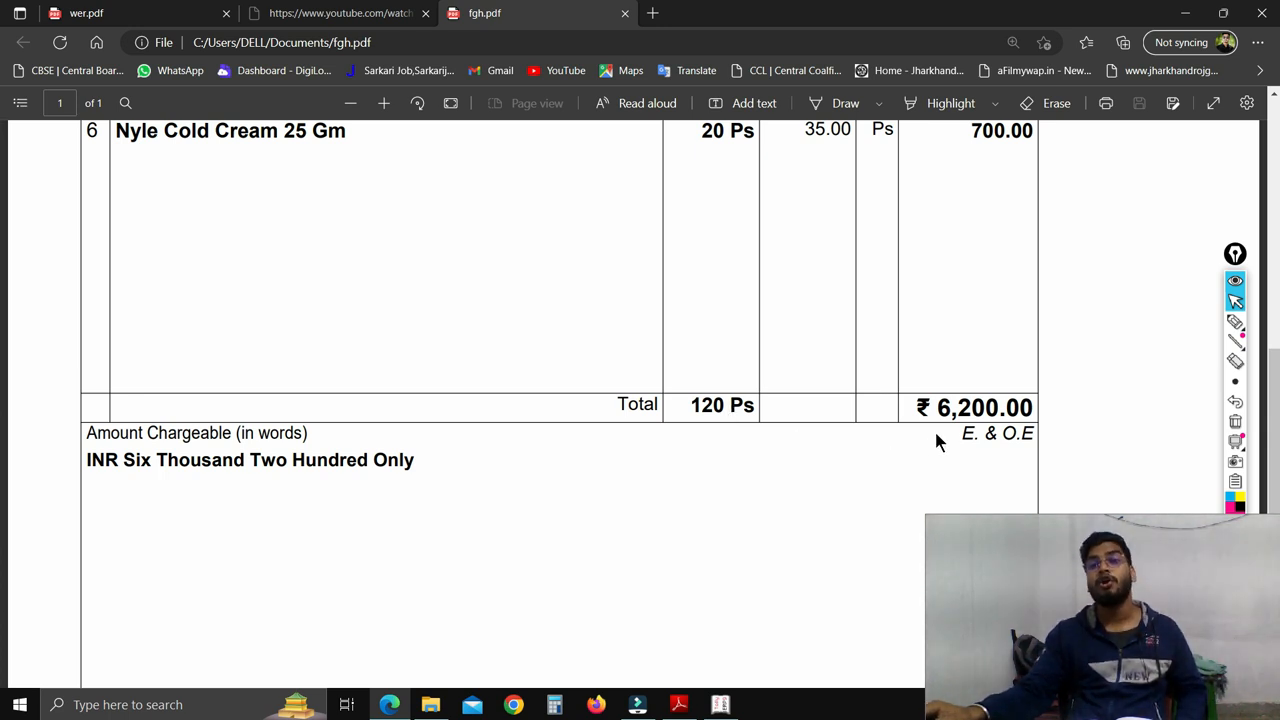
{"action": "scroll", "coordinate": [937, 407], "scroll_direction": "down", "scroll_amount": 5}
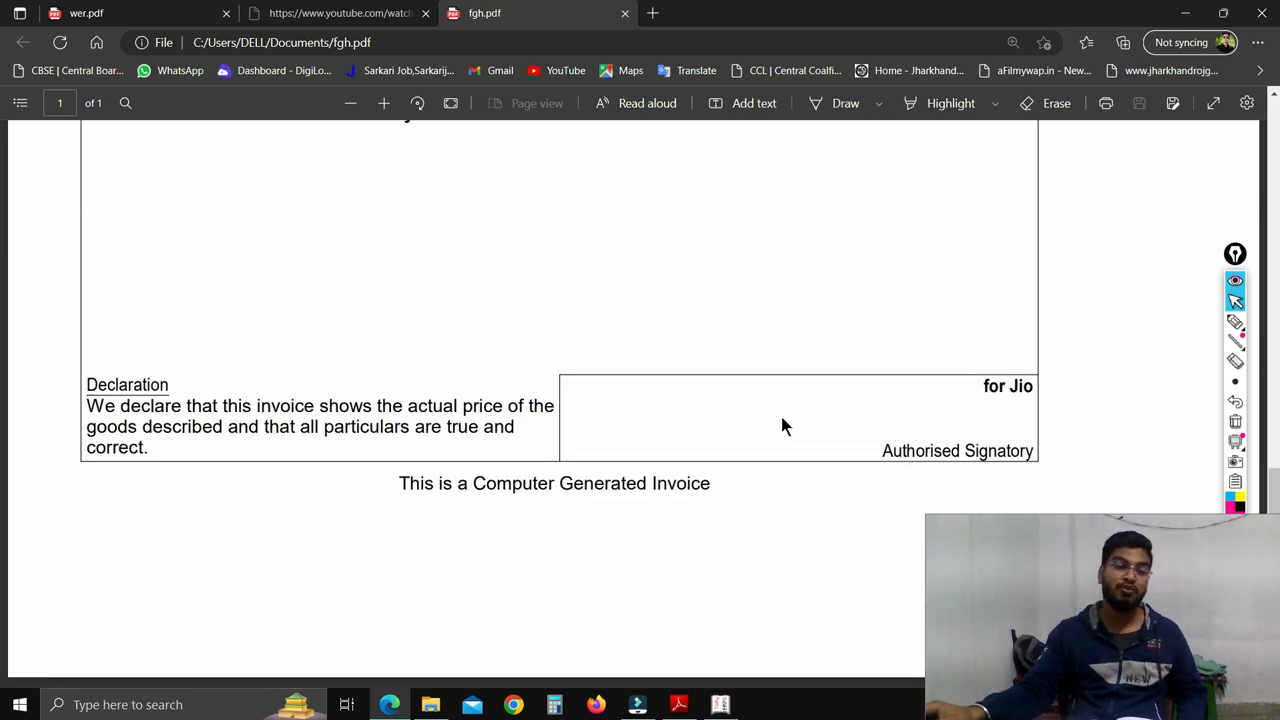
Return to the start of the fgh.pdf invoice, then close it along with the Documents search results window.
{"action": "scroll", "coordinate": [781, 425], "scroll_direction": "up", "scroll_amount": 8}
{"action": "scroll", "coordinate": [780, 418], "scroll_direction": "up", "scroll_amount": 5}
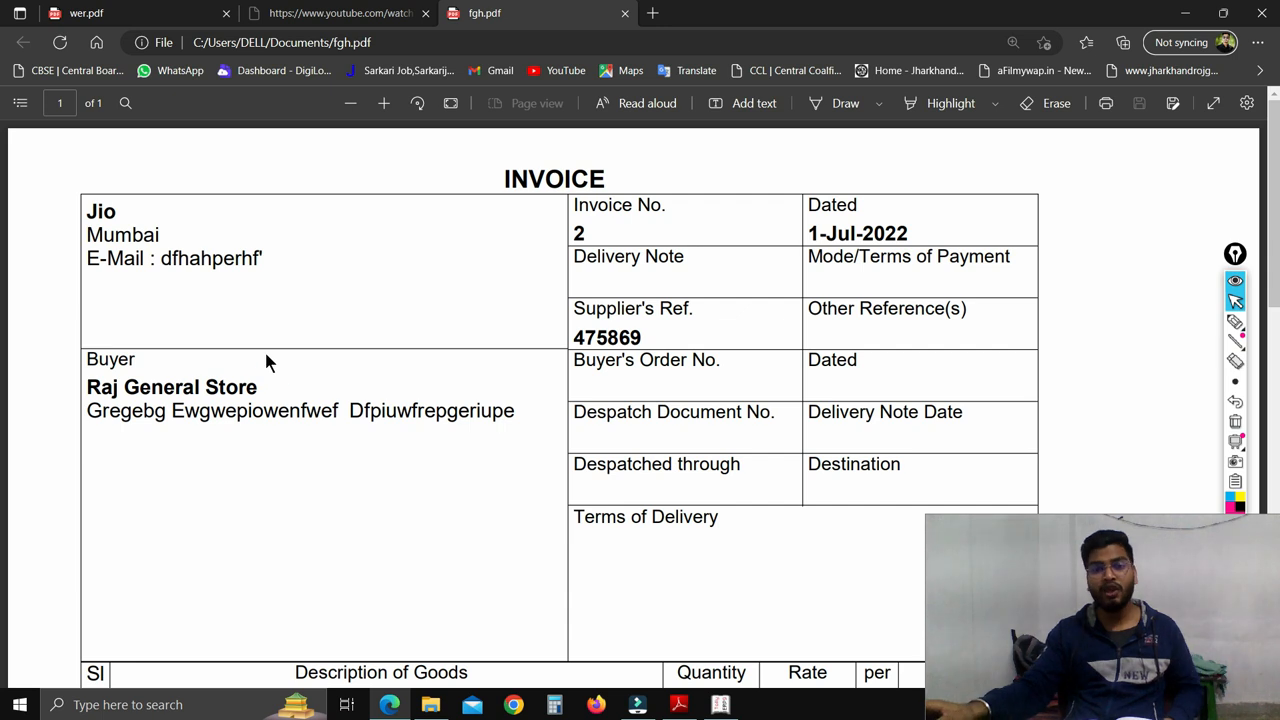
{"action": "left_click", "coordinate": [1262, 13]}
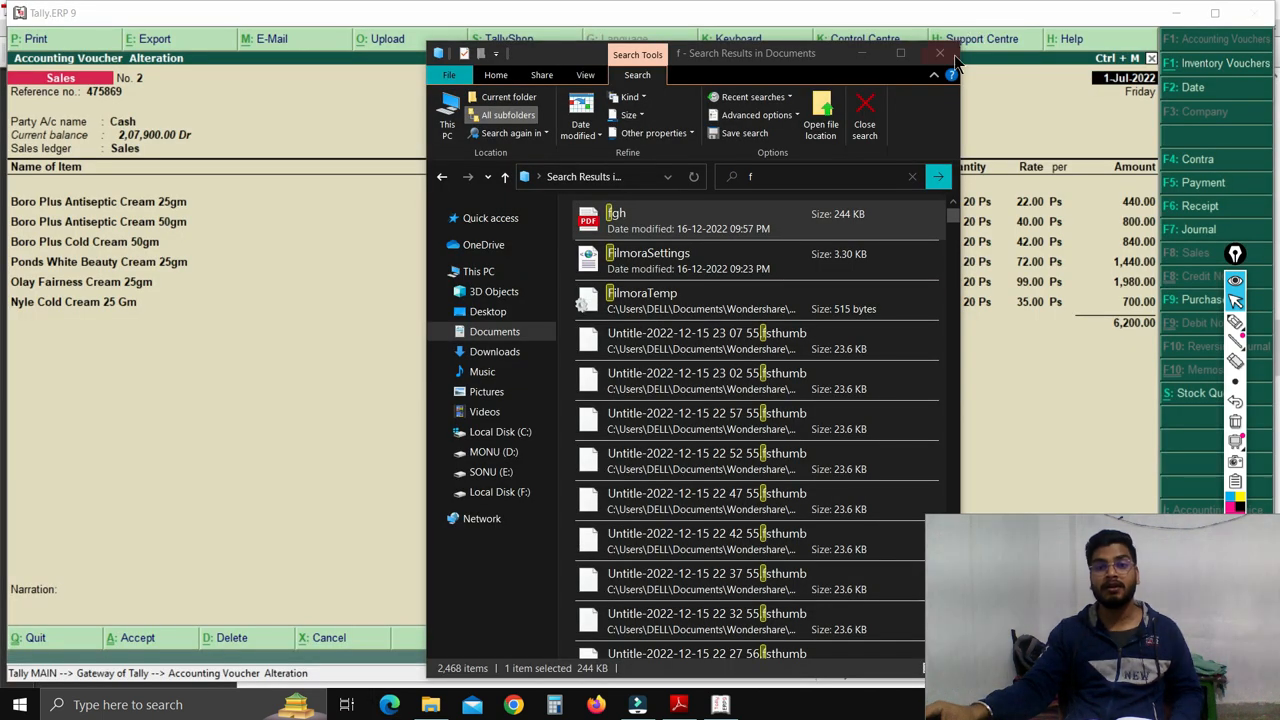
{"action": "left_click", "coordinate": [940, 53]}
Switch to tally 23.pdf in Adobe Reader and read question 6 on the salary cheque, including its debit and credit entries.
{"action": "mouse_move", "coordinate": [679, 704]}
{"action": "left_click", "coordinate": [668, 630]}
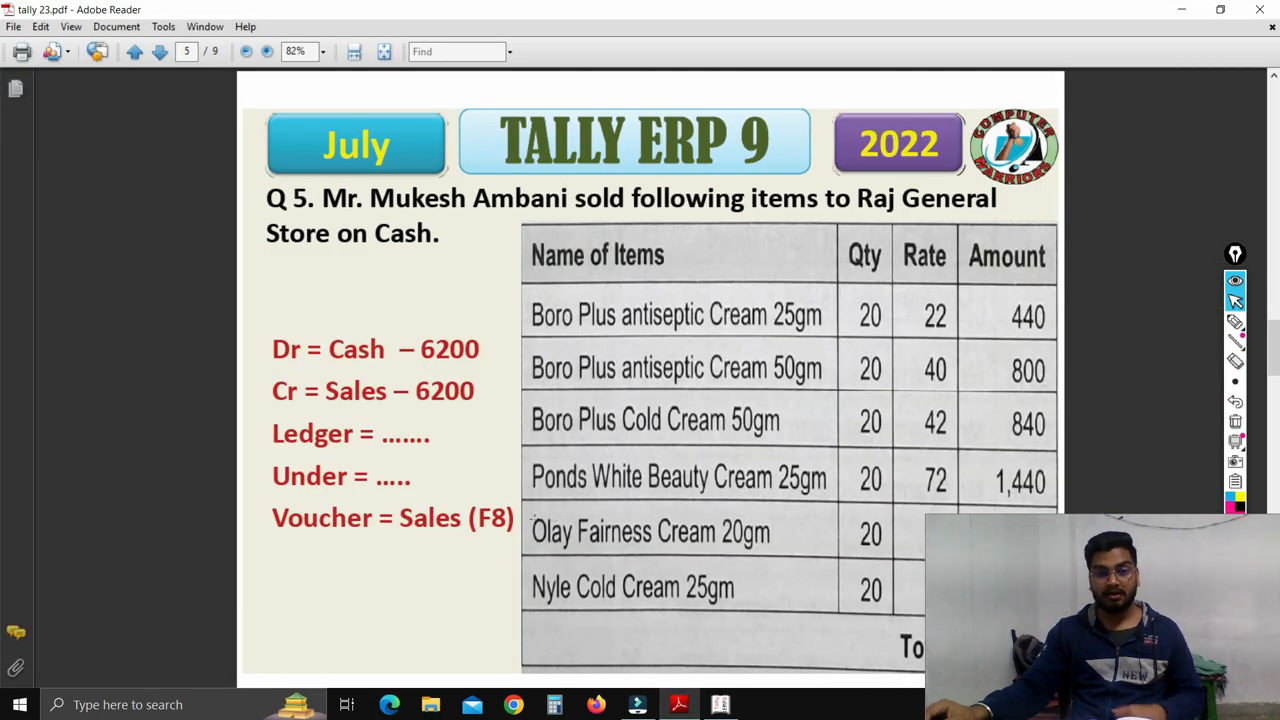
{"action": "scroll", "coordinate": [531, 515], "scroll_direction": "down", "scroll_amount": 1}
{"action": "left_click_drag", "start_coordinate": [592, 240], "coordinate": [895, 268]}
{"action": "left_click", "coordinate": [794, 352]}
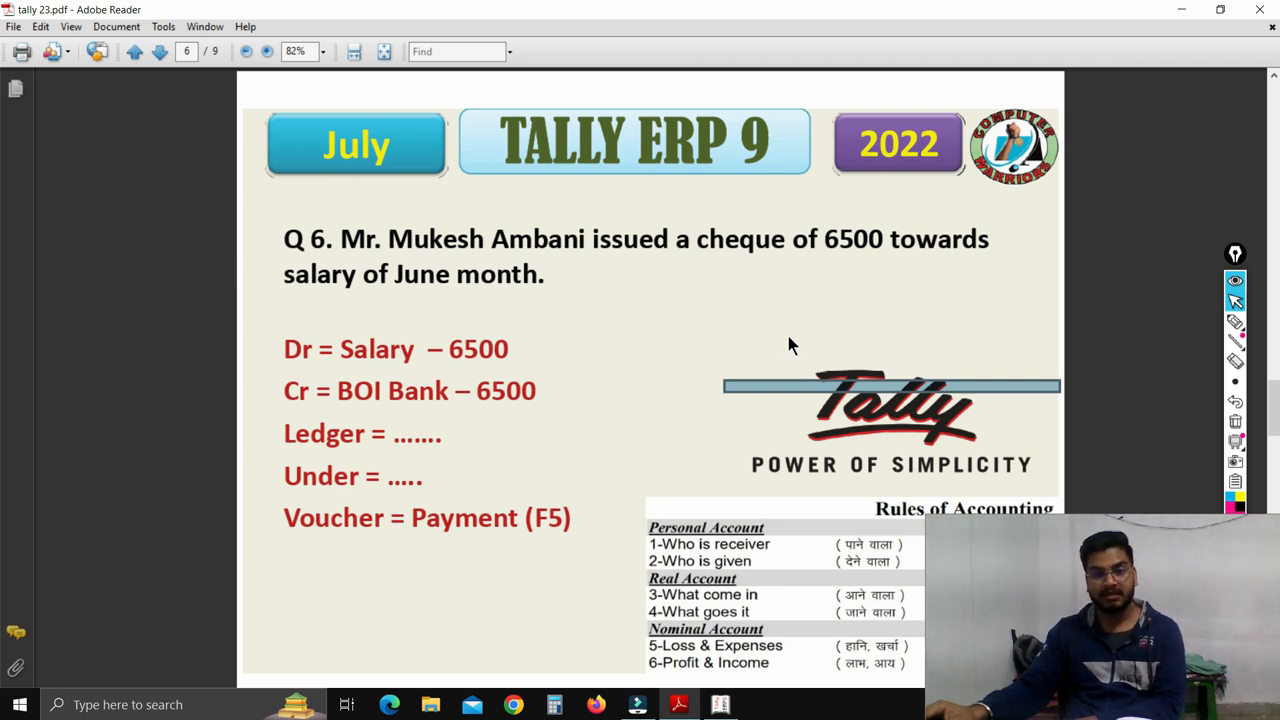
{"action": "scroll", "coordinate": [740, 300], "scroll_direction": "down", "scroll_amount": 1}
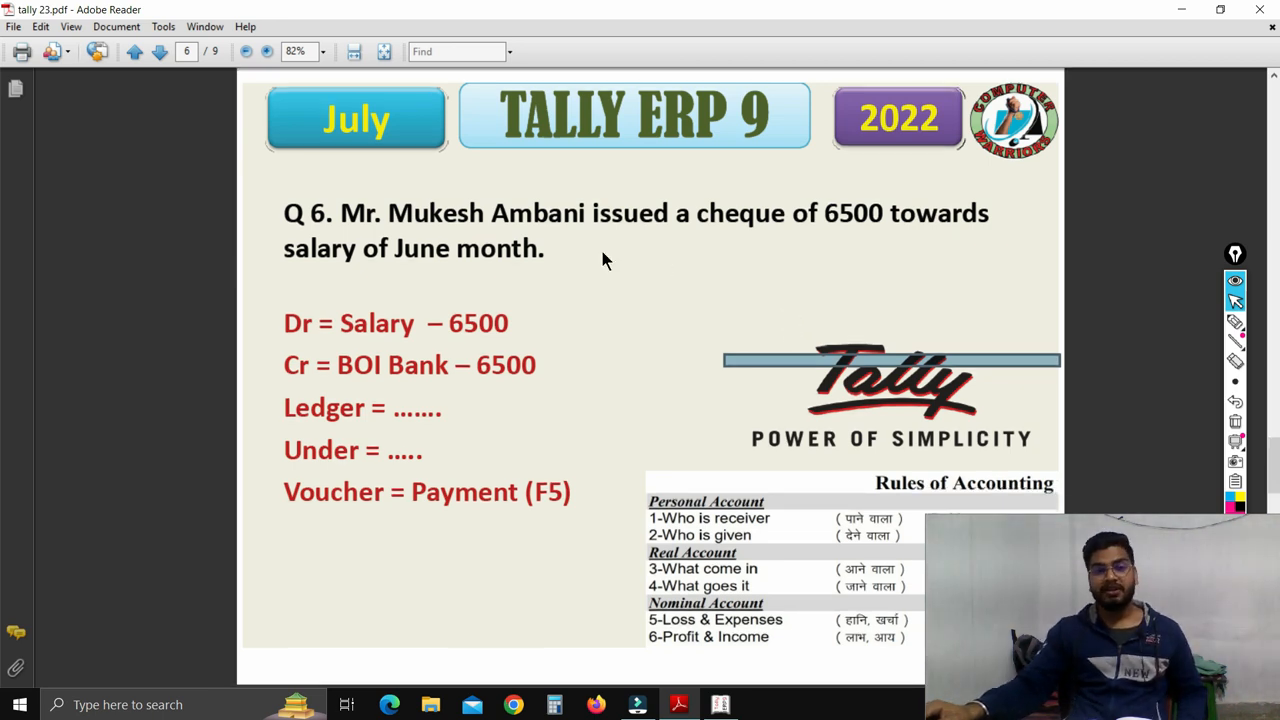
Switch to Tally, start a payment voucher and debit Salary with 6500.
{"action": "left_click", "coordinate": [720, 704]}
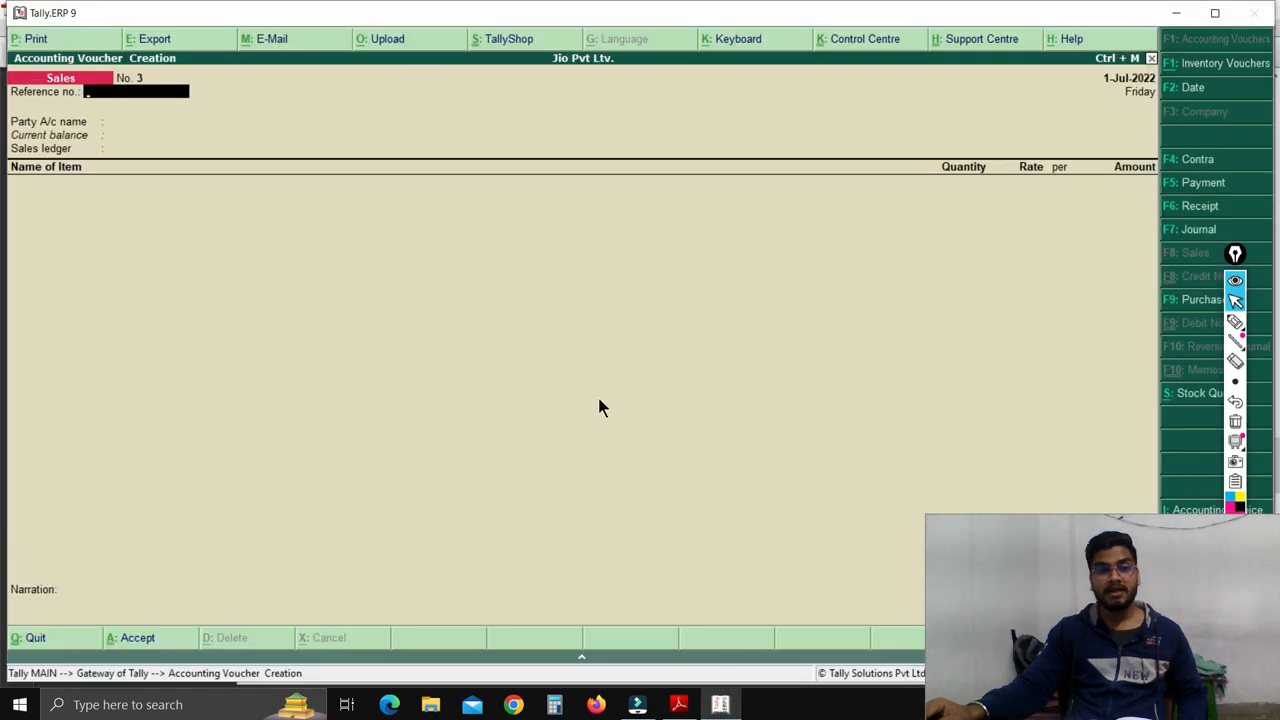
{"action": "key", "text": "F5"}
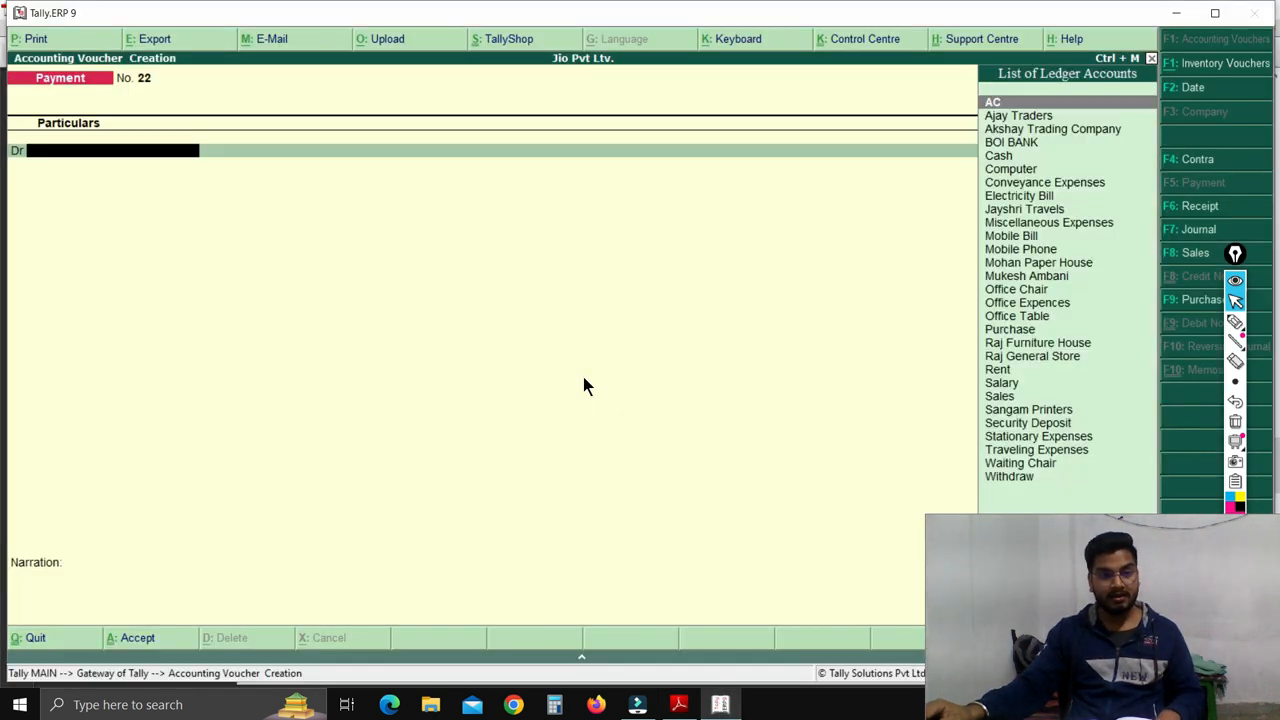
{"action": "type", "text": "S"}
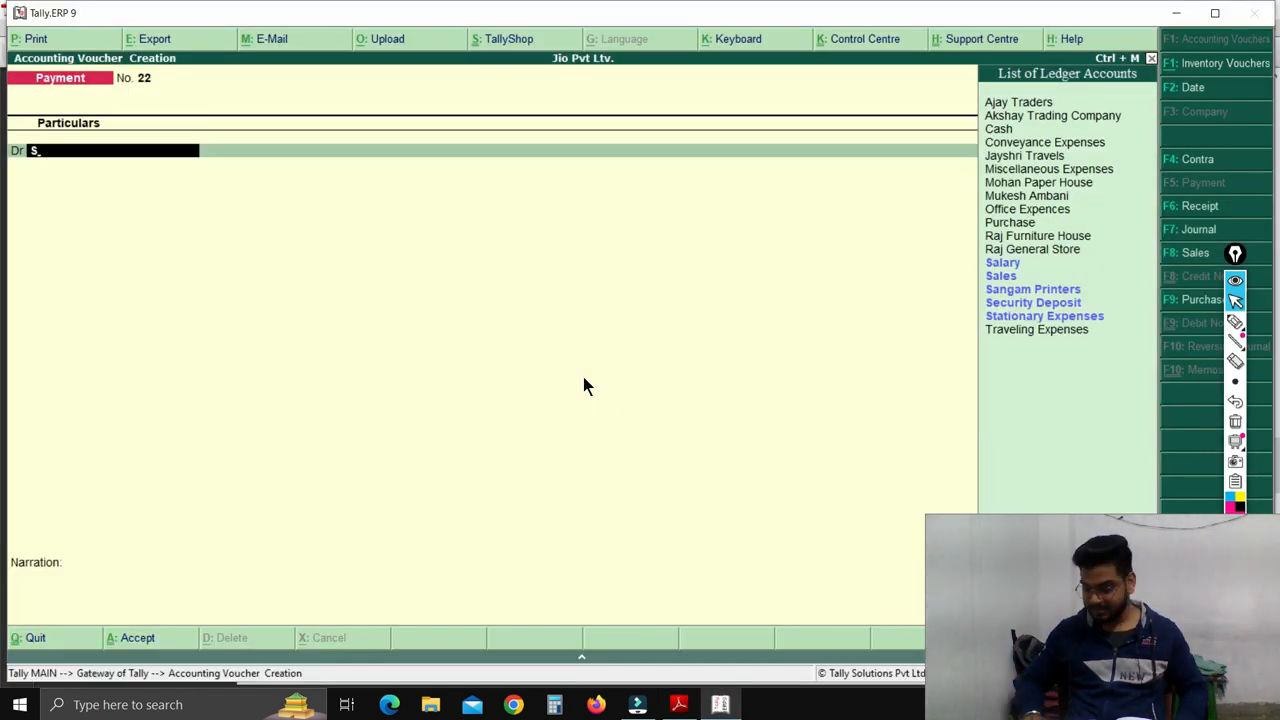
{"action": "key", "text": "Return"}
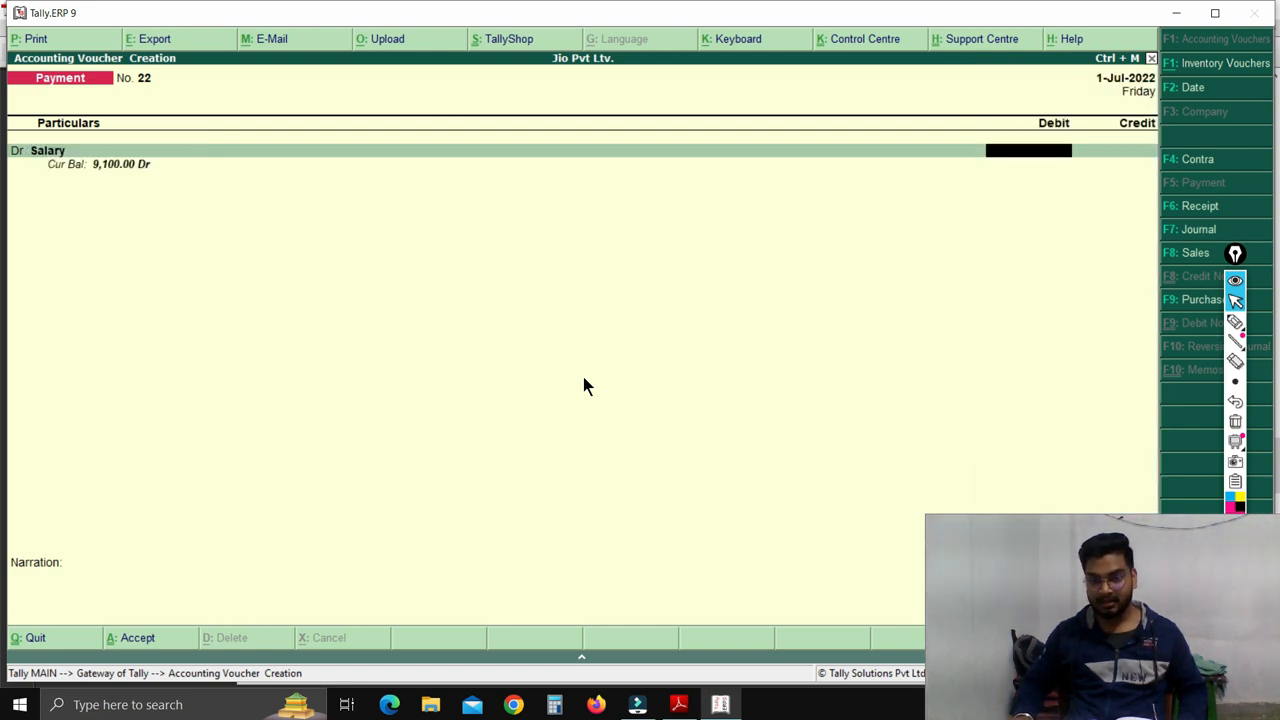
{"action": "type", "text": "6500"}
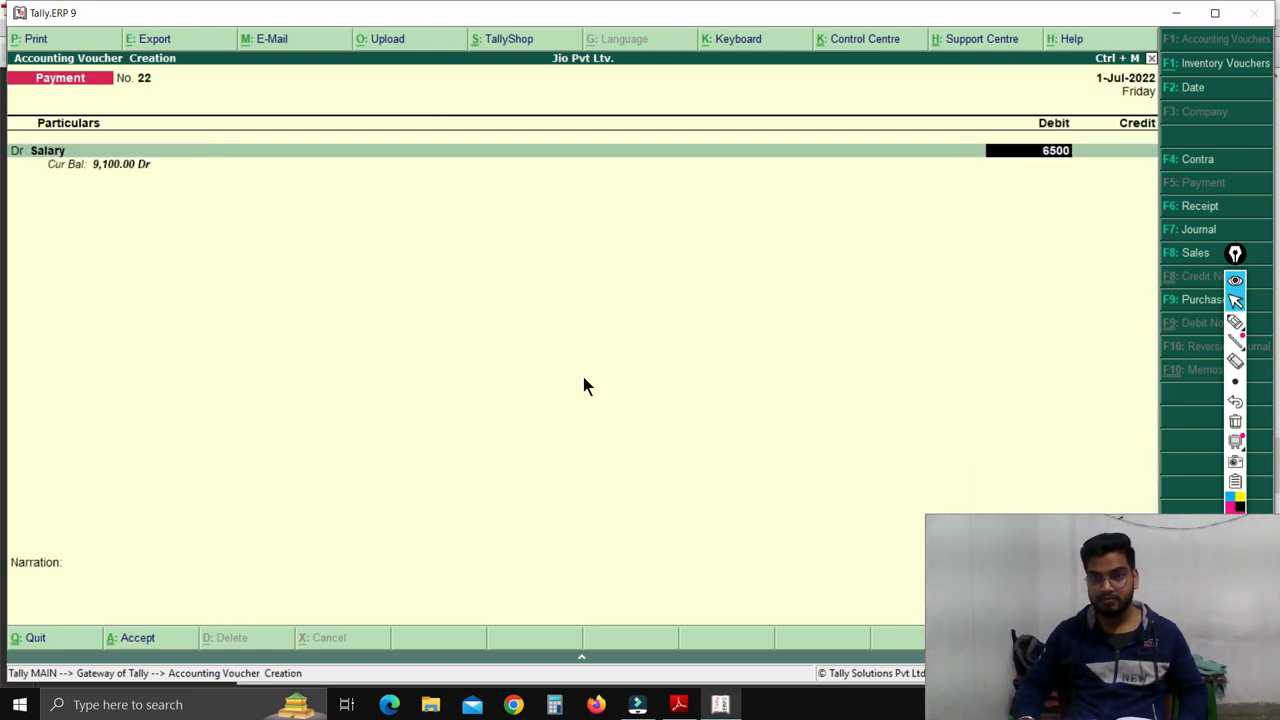
{"action": "key", "text": "Return"}
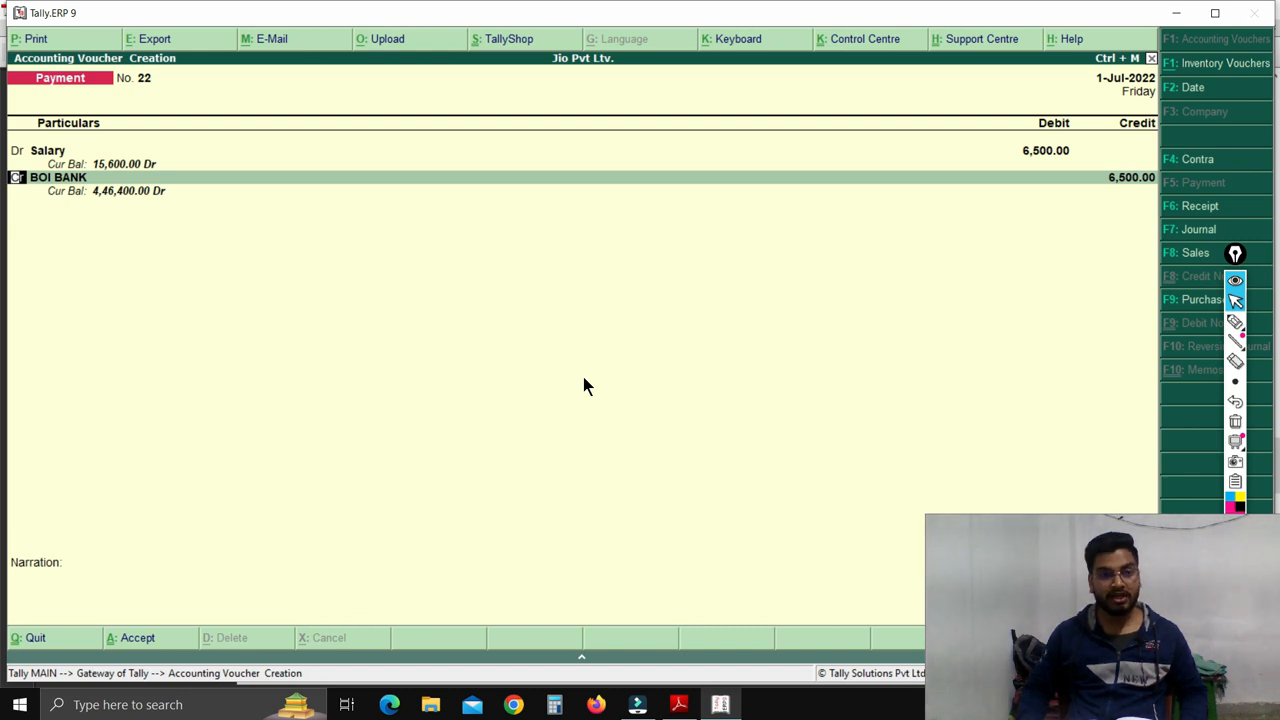
Credit BOI BANK with 6,500, leave the narration blank and save the salary payment voucher.
{"action": "key", "text": "Return"}
{"action": "key", "text": "Return"}
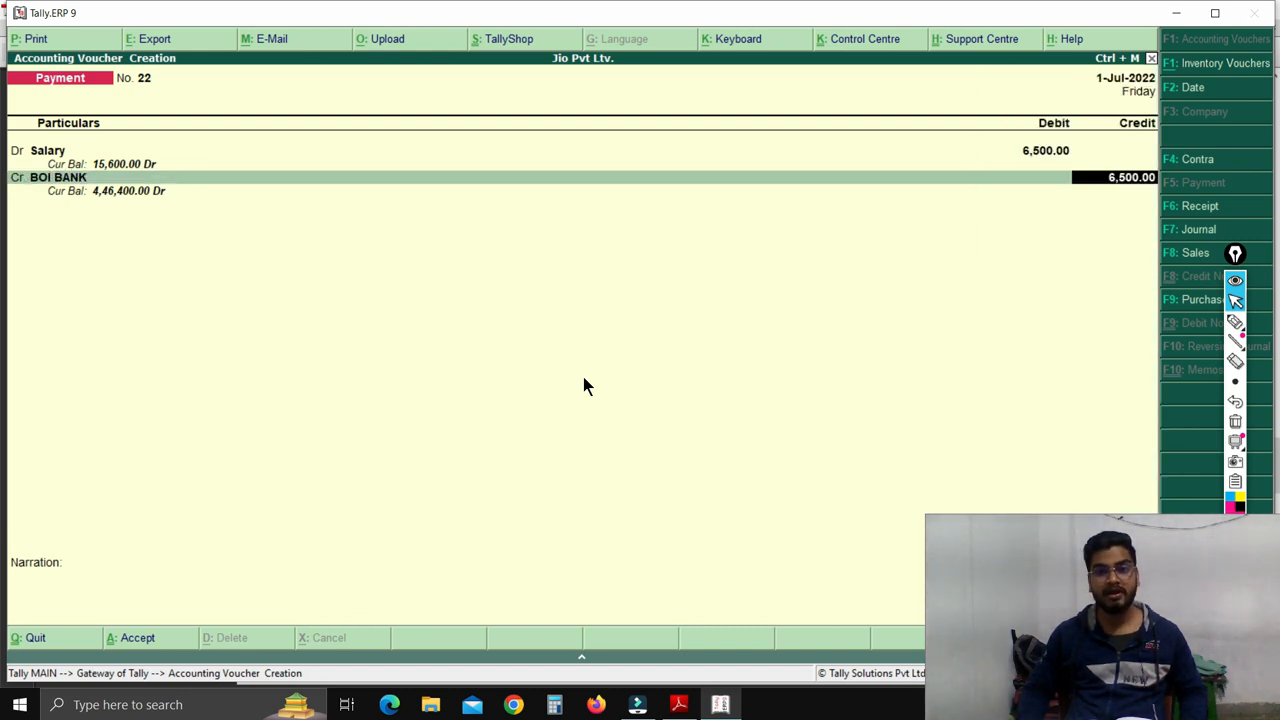
{"action": "key", "text": "Return"}
{"action": "key", "text": "Return"}
{"action": "key", "text": "Return"}
{"action": "key", "text": "Return"}
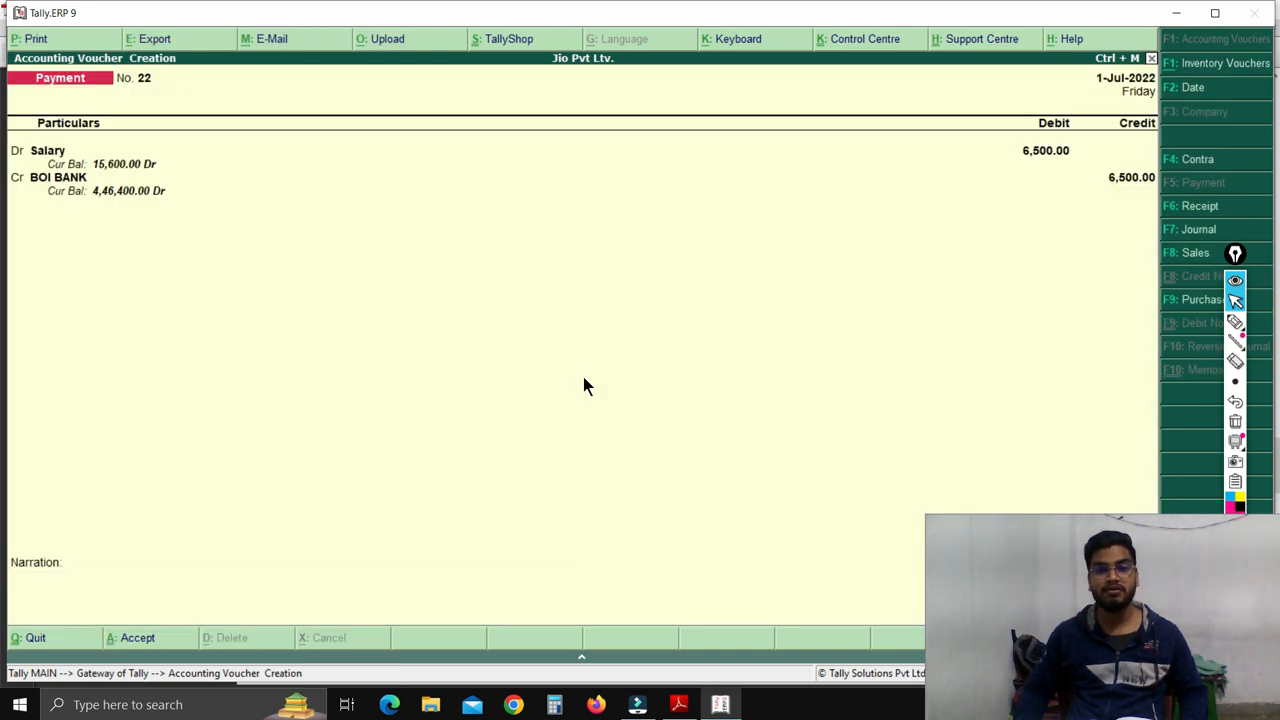
{"action": "key", "text": "Return"}
{"action": "key", "text": "Return"}
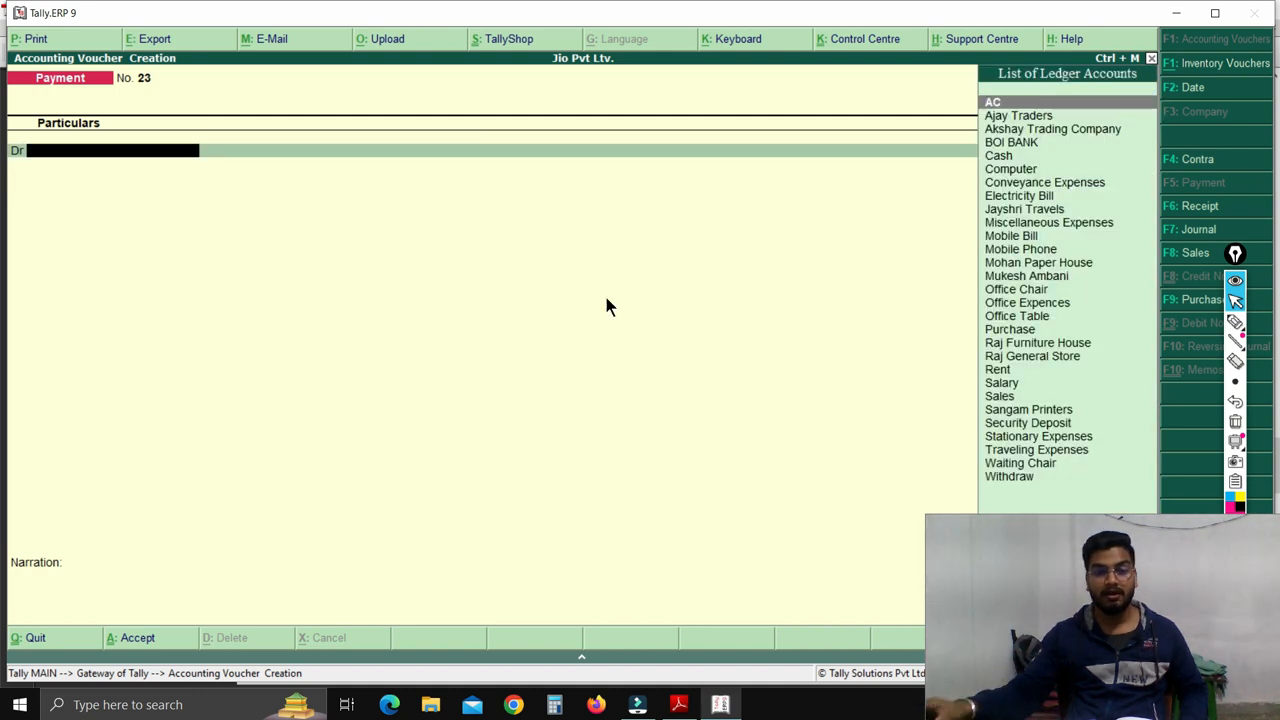
Switch to tally 23.pdf and read question 7 on the Business Today magazine subscription.
{"action": "key", "text": "alt+Tab"}
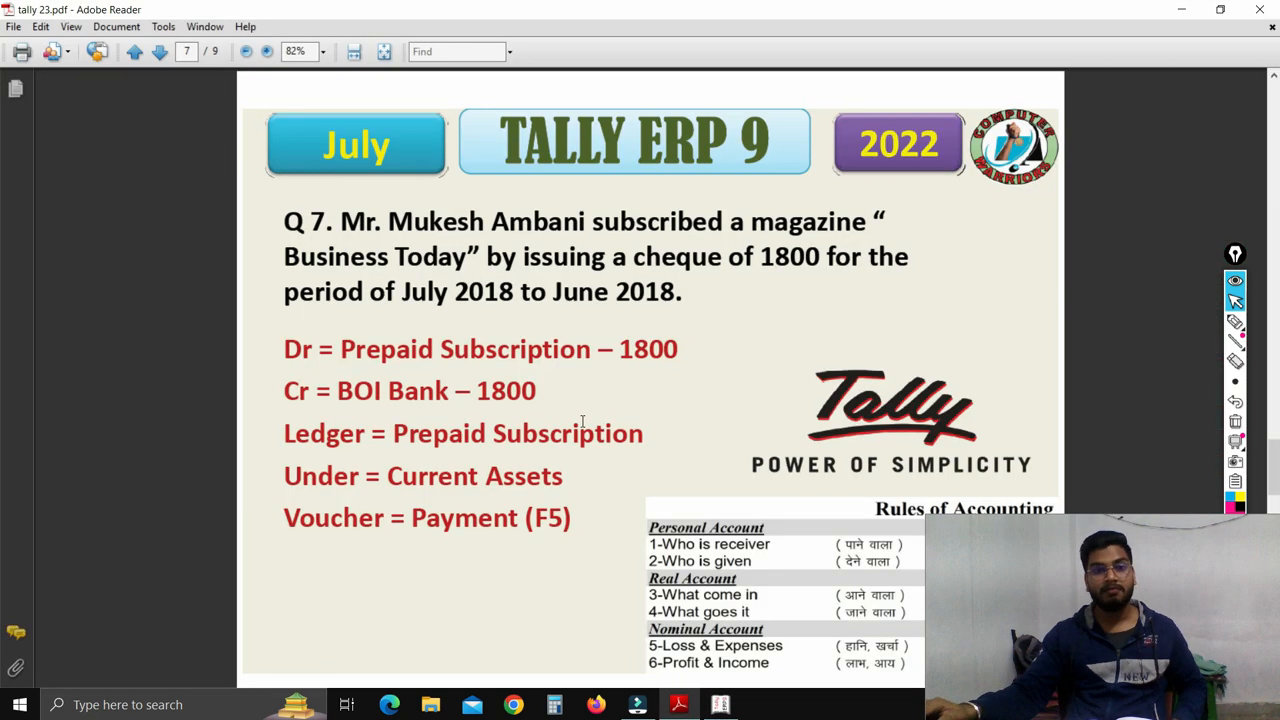
{"action": "left_click_drag", "start_coordinate": [491, 218], "coordinate": [814, 220]}
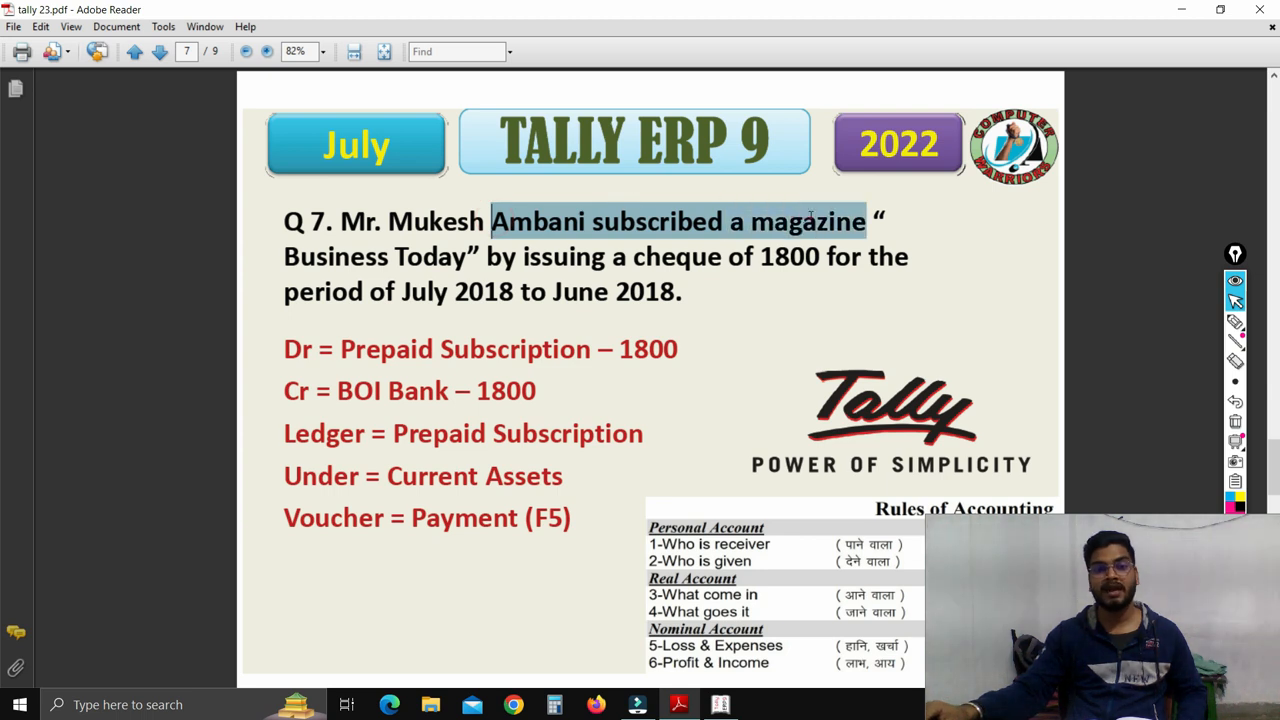
{"action": "triple_click", "coordinate": [276, 262]}
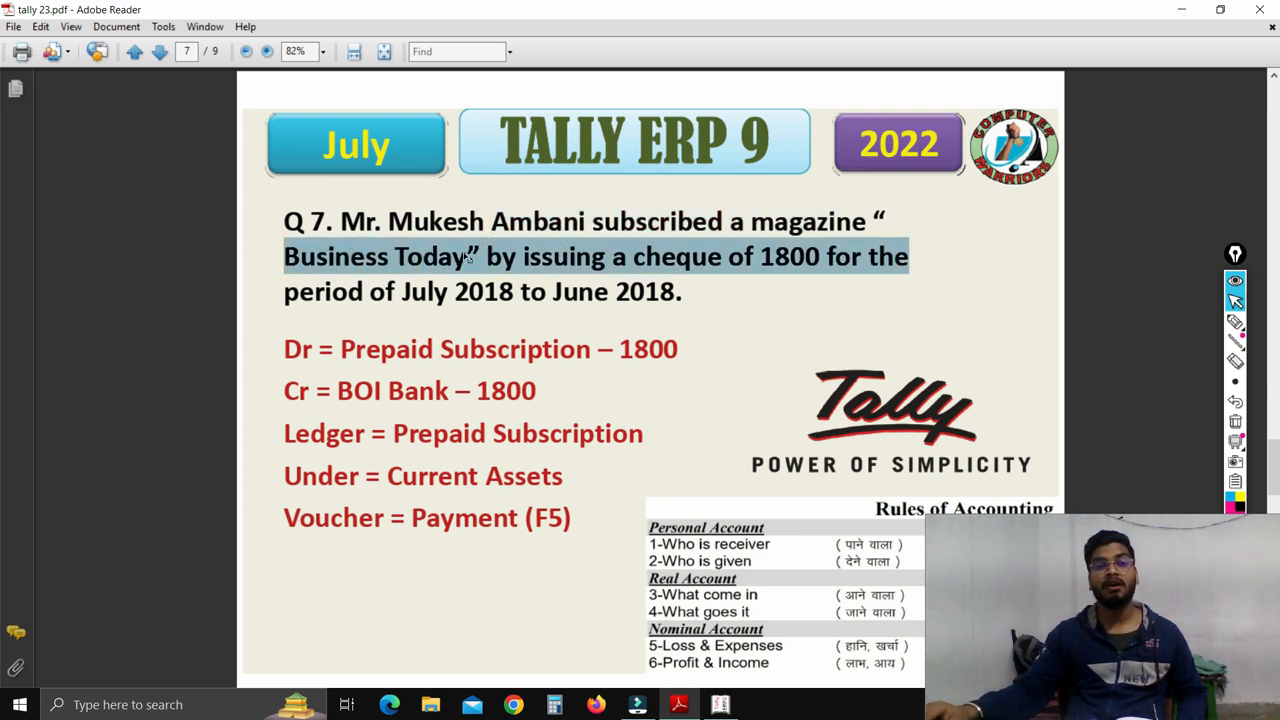
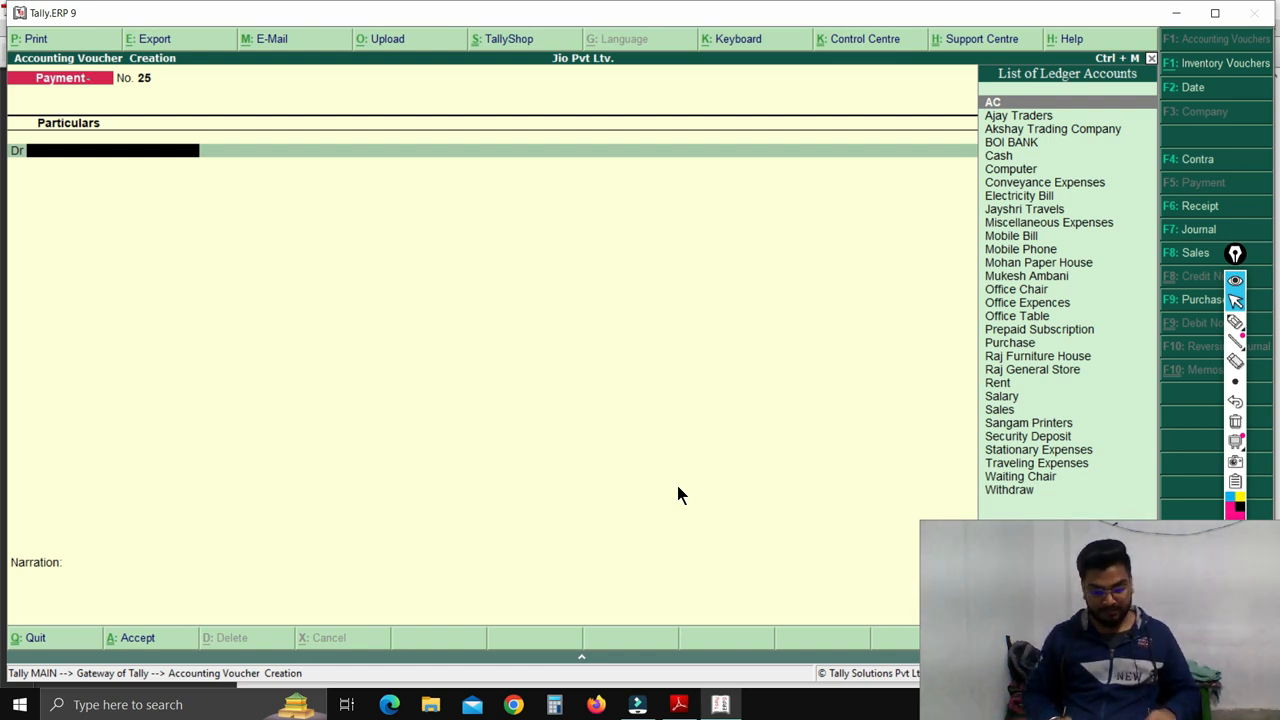
{"action": "key", "text": "alt+c"}
{"action": "type", "text": "With"}
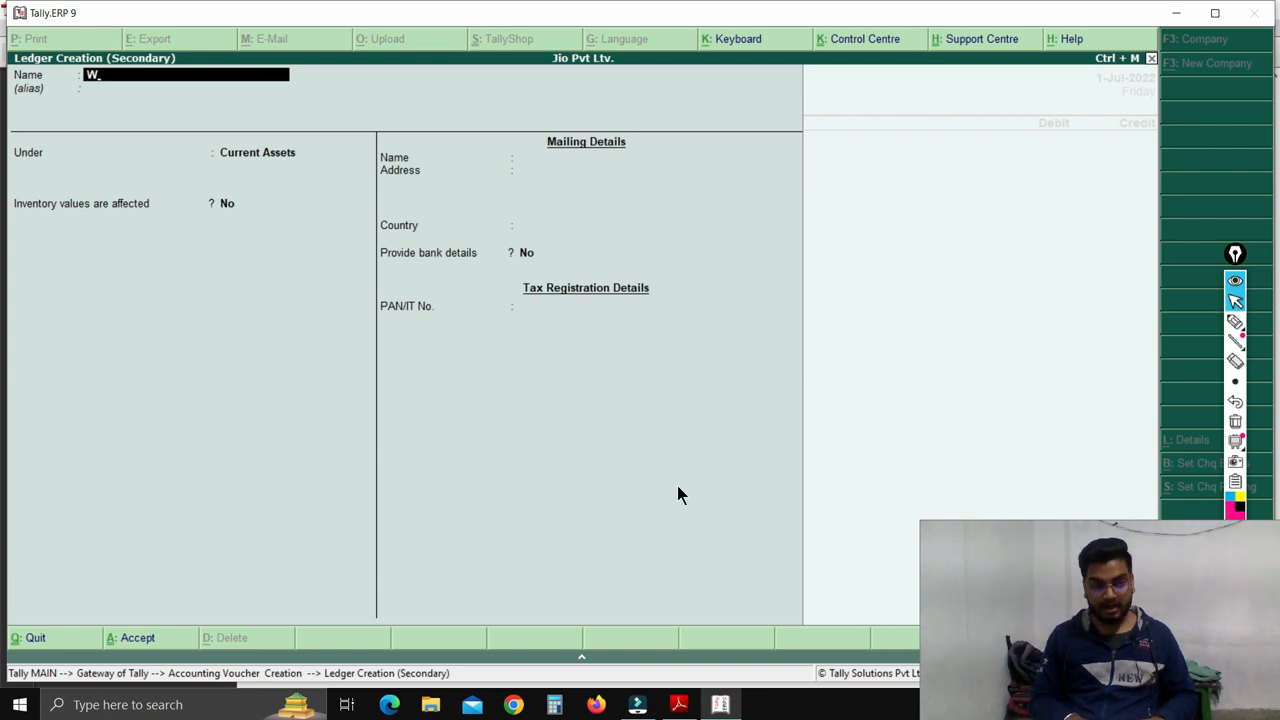
{"action": "type", "text": "draw"}
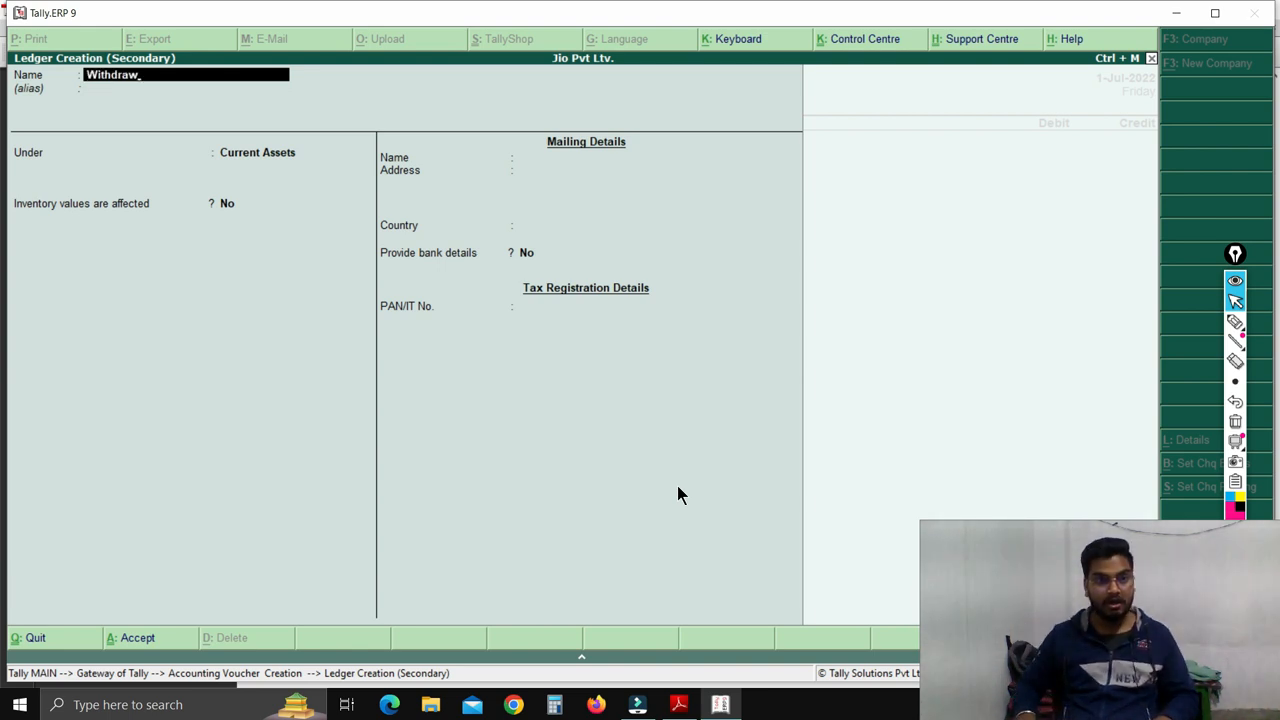
{"action": "key", "text": "Return"}
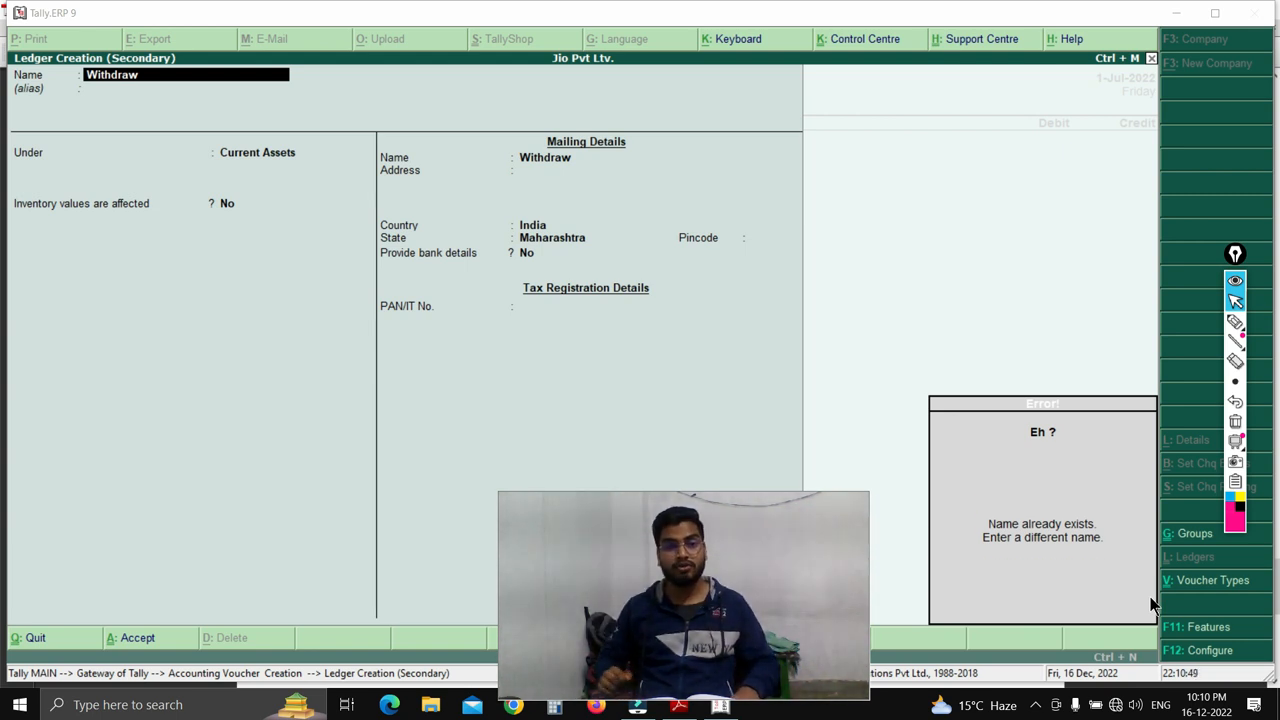
{"action": "left_click", "coordinate": [782, 298]}
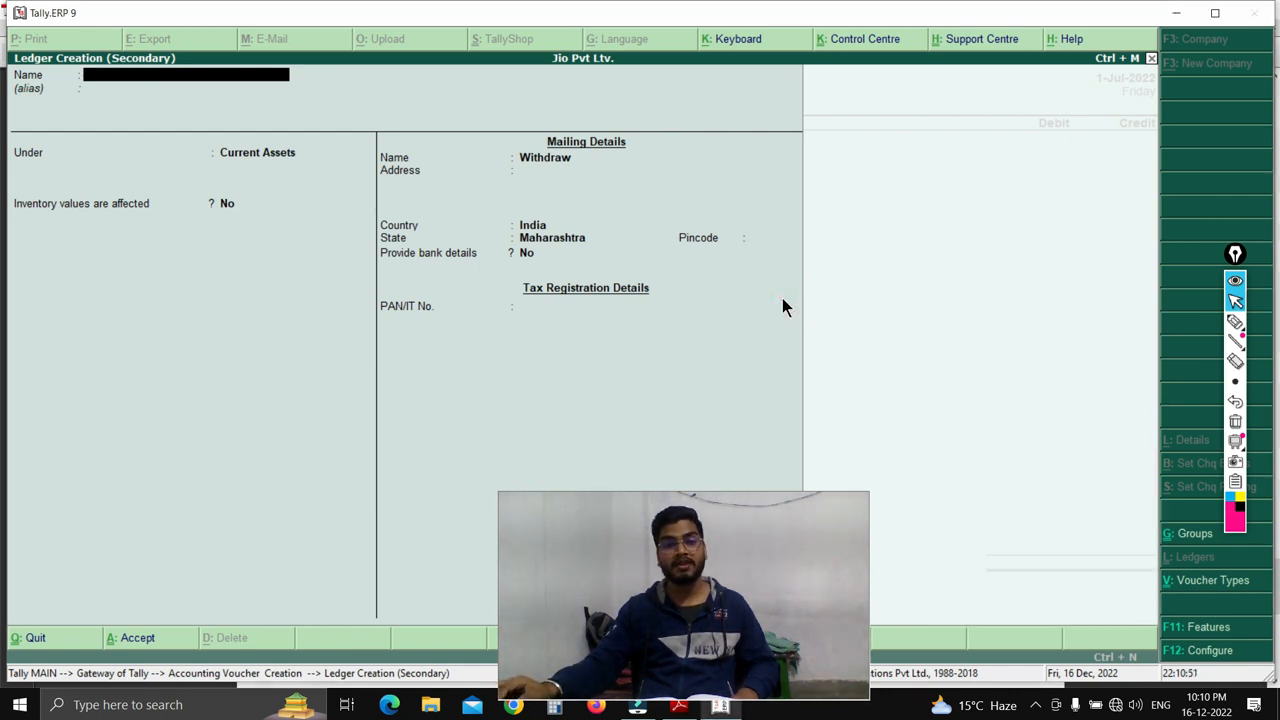
{"action": "key", "text": "Escape"}
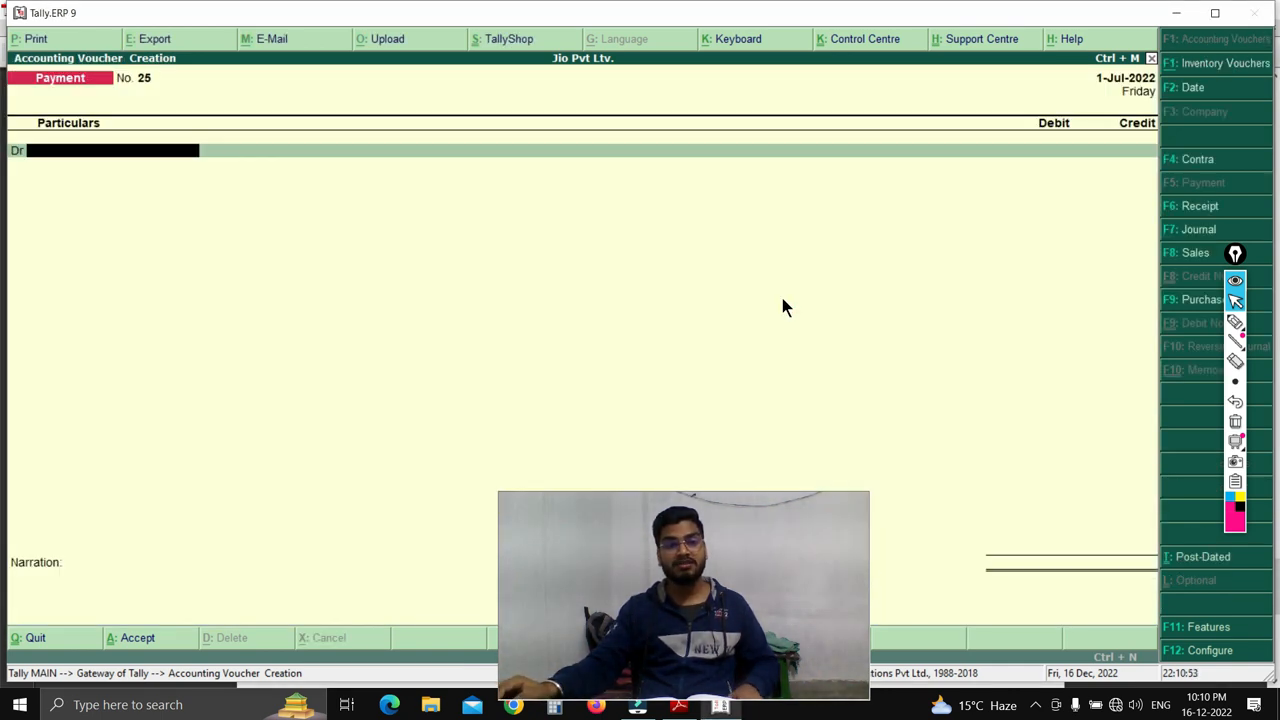
Debit the existing Withdraw ledger with 9,000 in the payment voucher.
{"action": "type", "text": "W"}
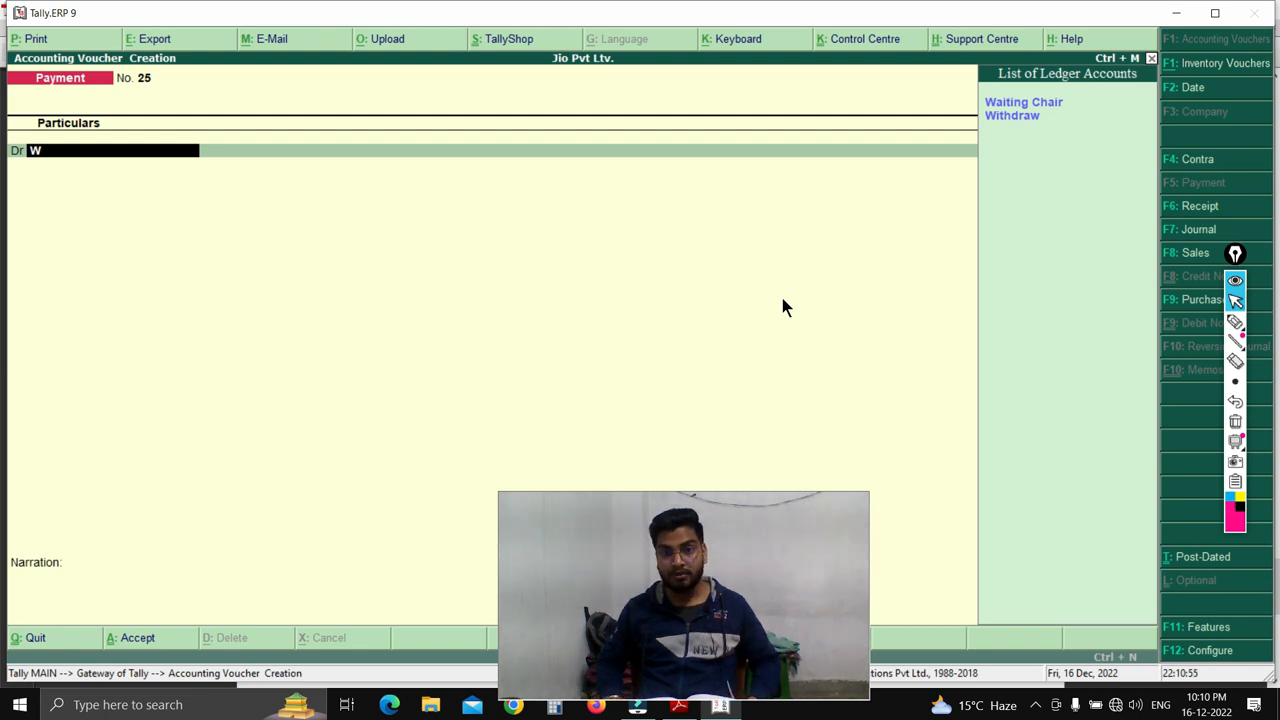
{"action": "key", "text": "Down"}
{"action": "key", "text": "Down"}
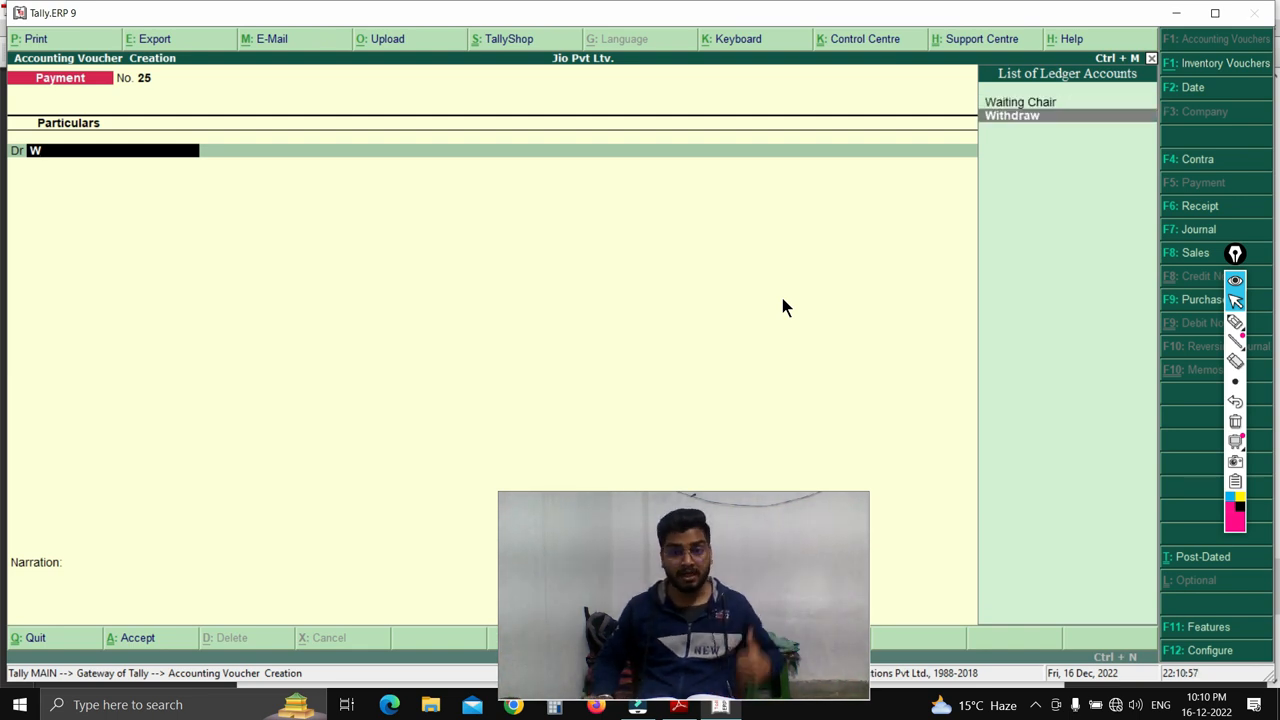
{"action": "key", "text": "Return"}
{"action": "type", "text": "9"}
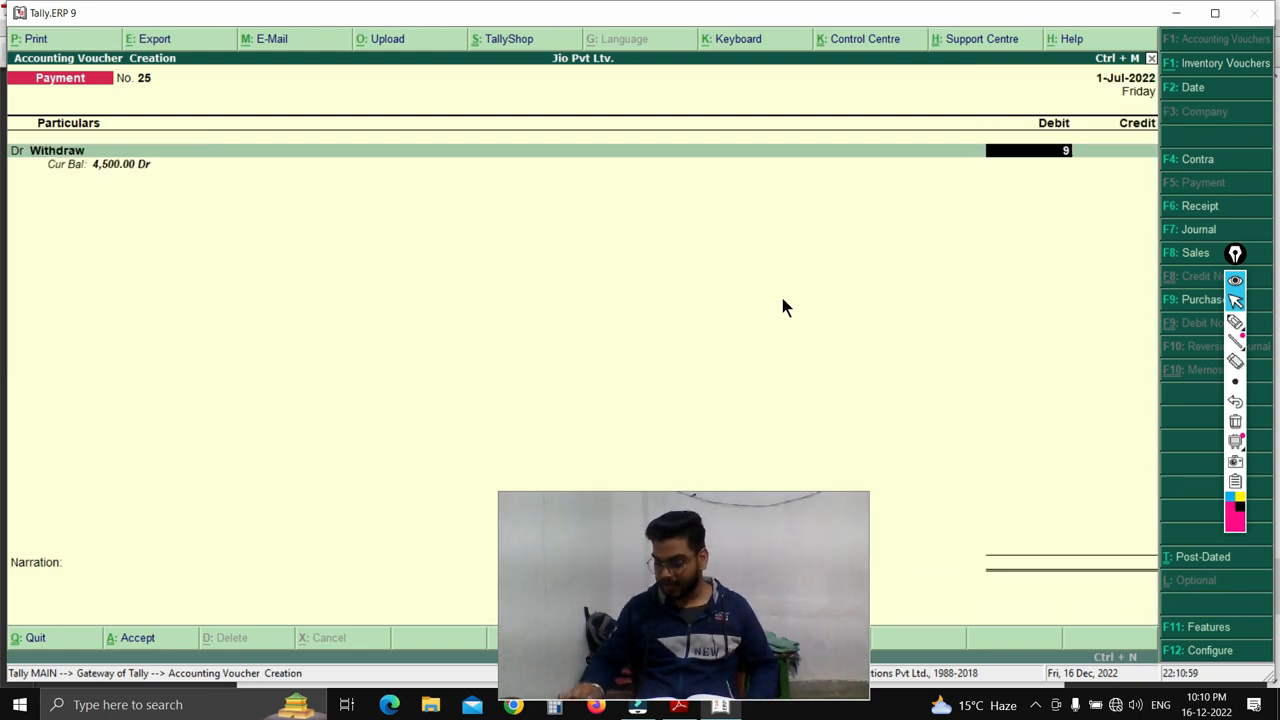
{"action": "type", "text": ",000"}
{"action": "key", "text": "Return"}
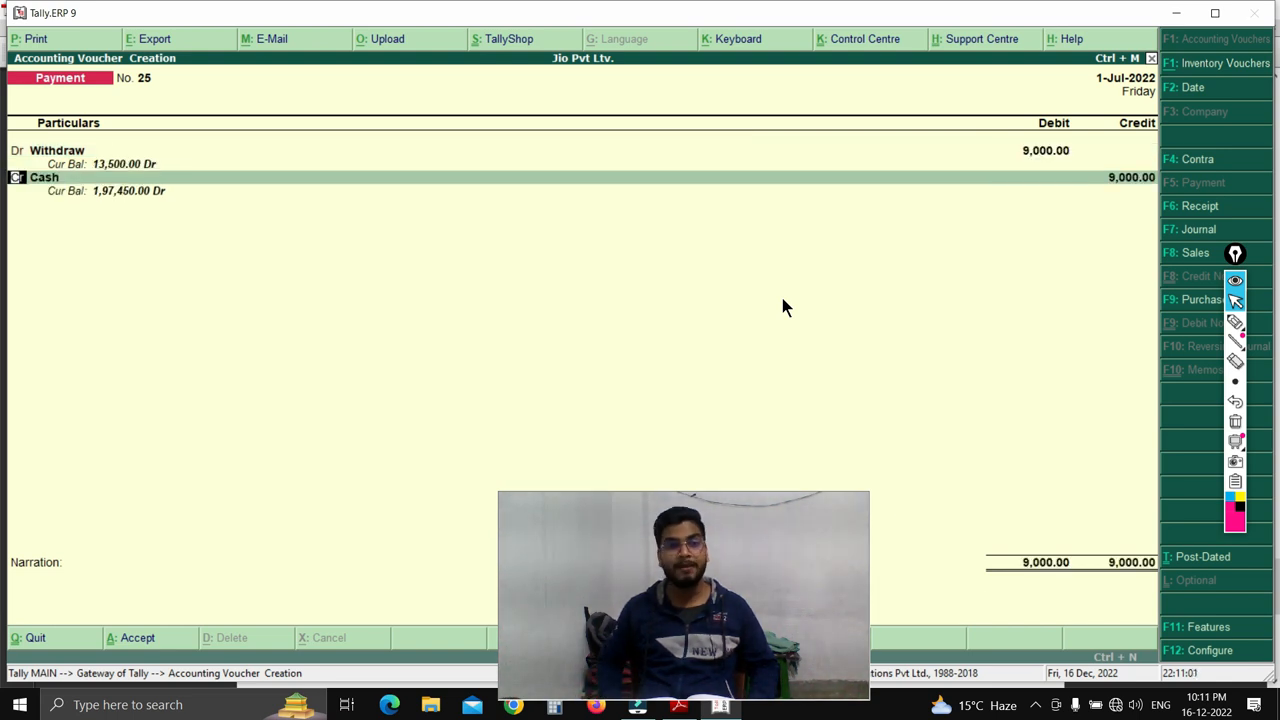
Credit Cash with 9,000, leave the narration blank and save the withdrawal payment voucher.
{"action": "key", "text": "Return"}
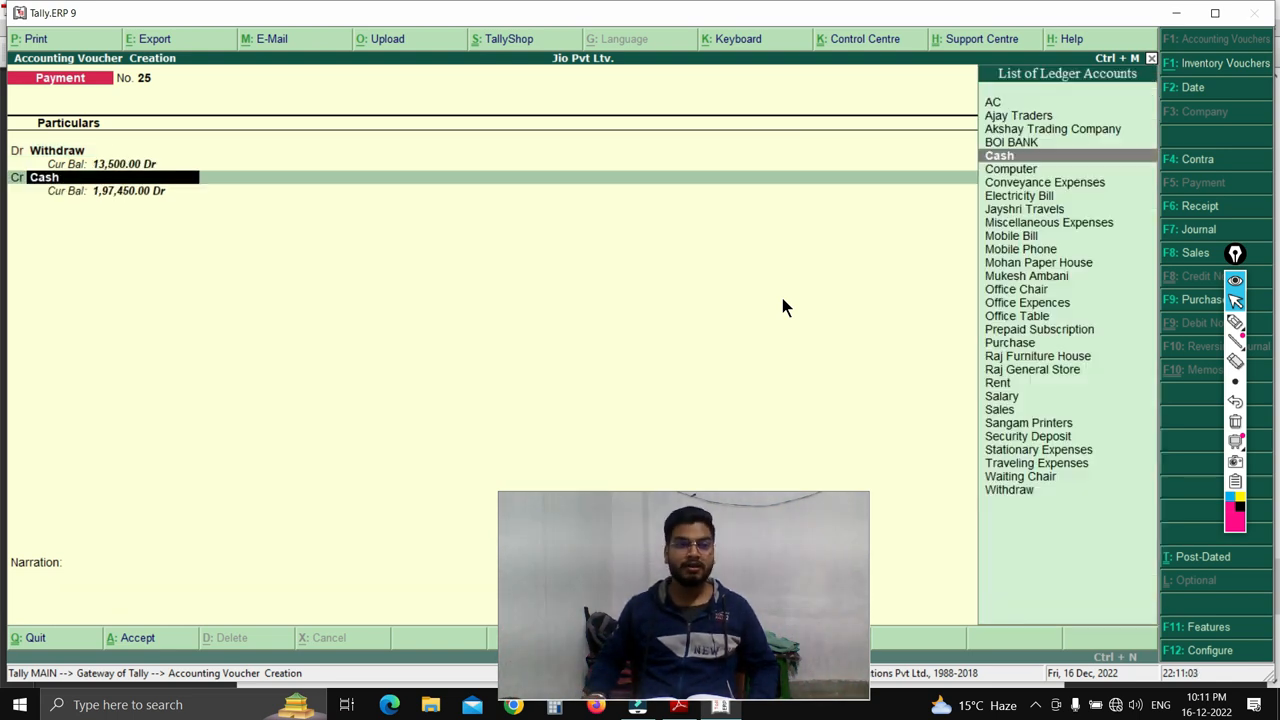
{"action": "key", "text": "Return"}
{"action": "key", "text": "Return"}
{"action": "key", "text": "Return"}
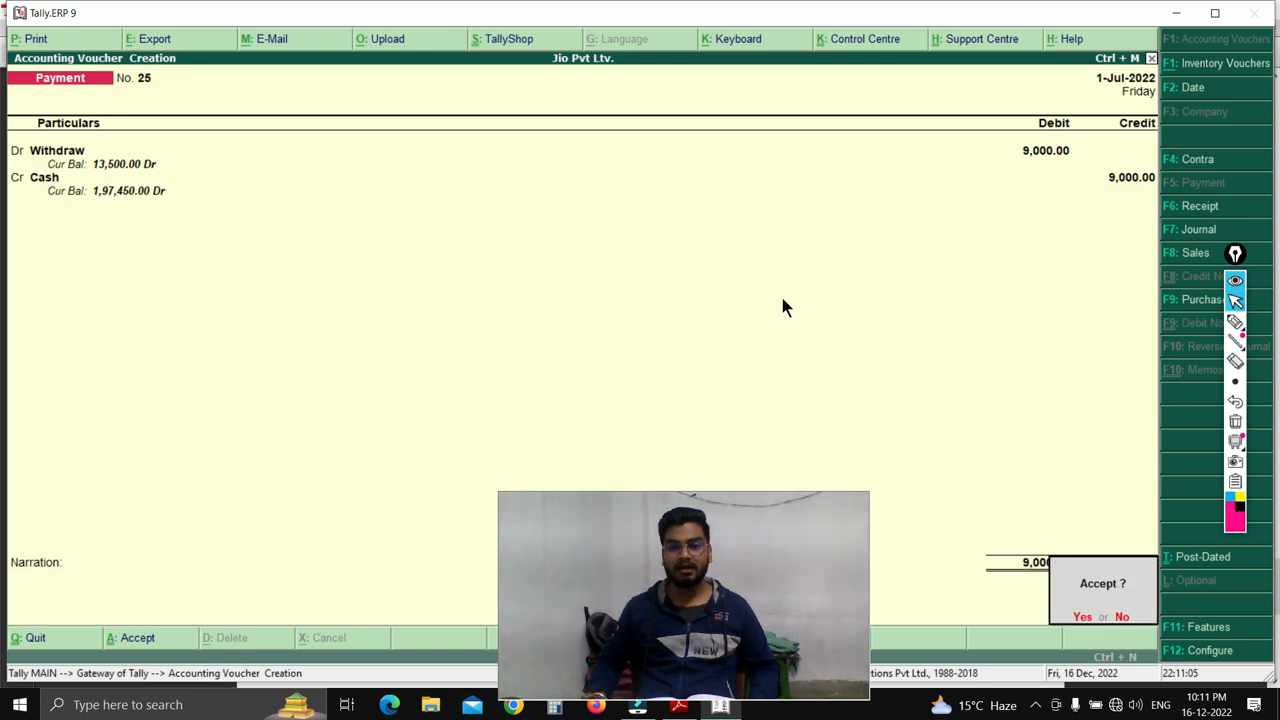
{"action": "key", "text": "Return"}
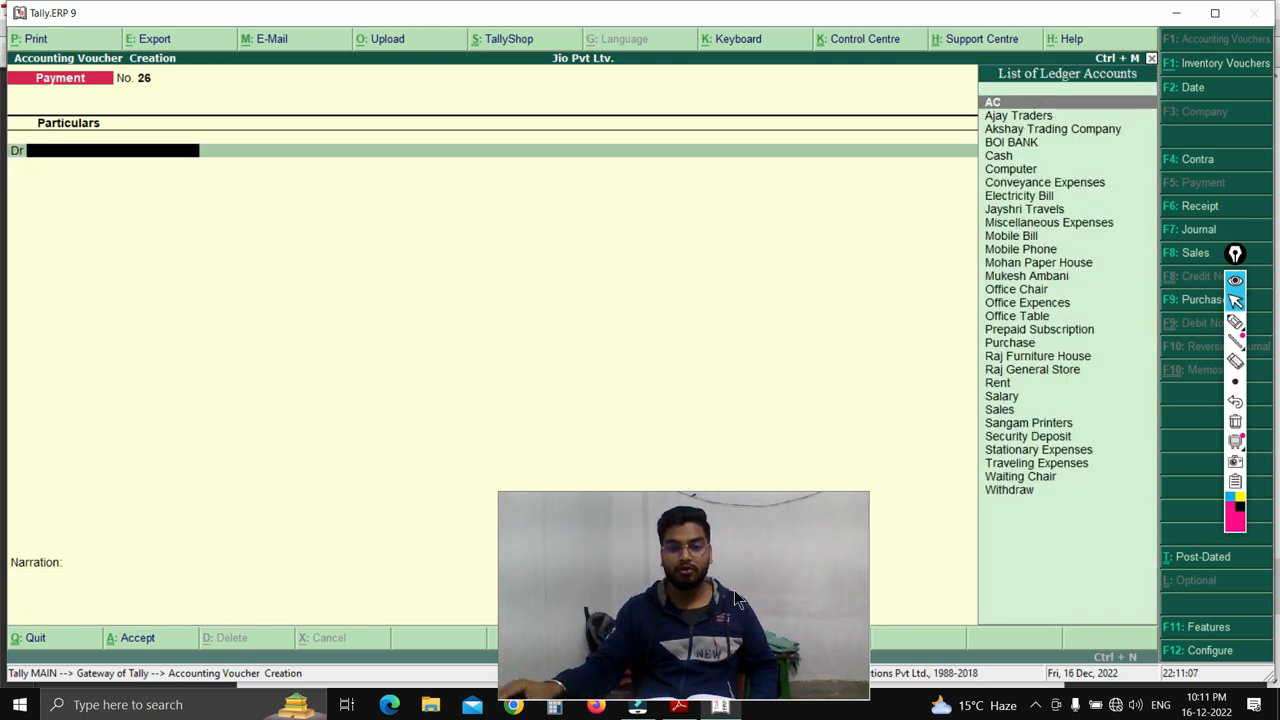
Check question 9 on the personal cash withdrawal in tally 23.pdf, then switch back to Tally.
{"action": "left_click", "coordinate": [679, 705]}
{"action": "scroll", "coordinate": [822, 370], "scroll_direction": "down", "scroll_amount": 1}
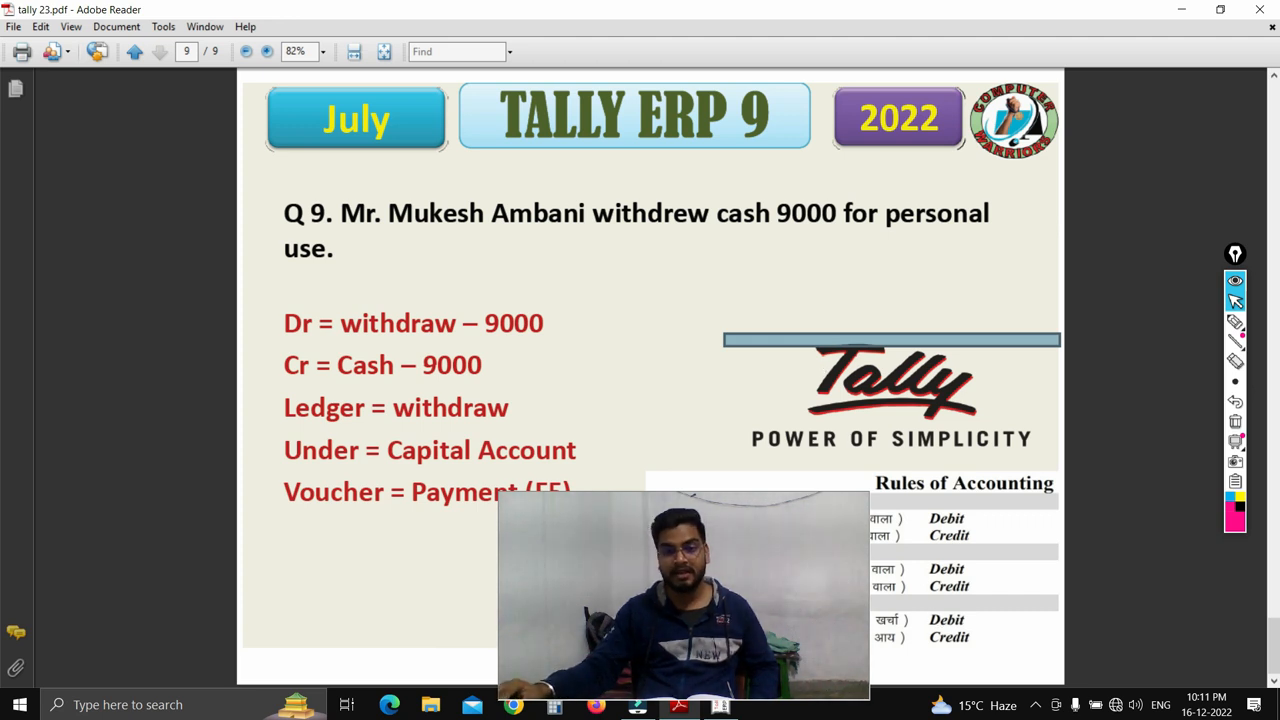
{"action": "key", "text": "alt+Tab"}
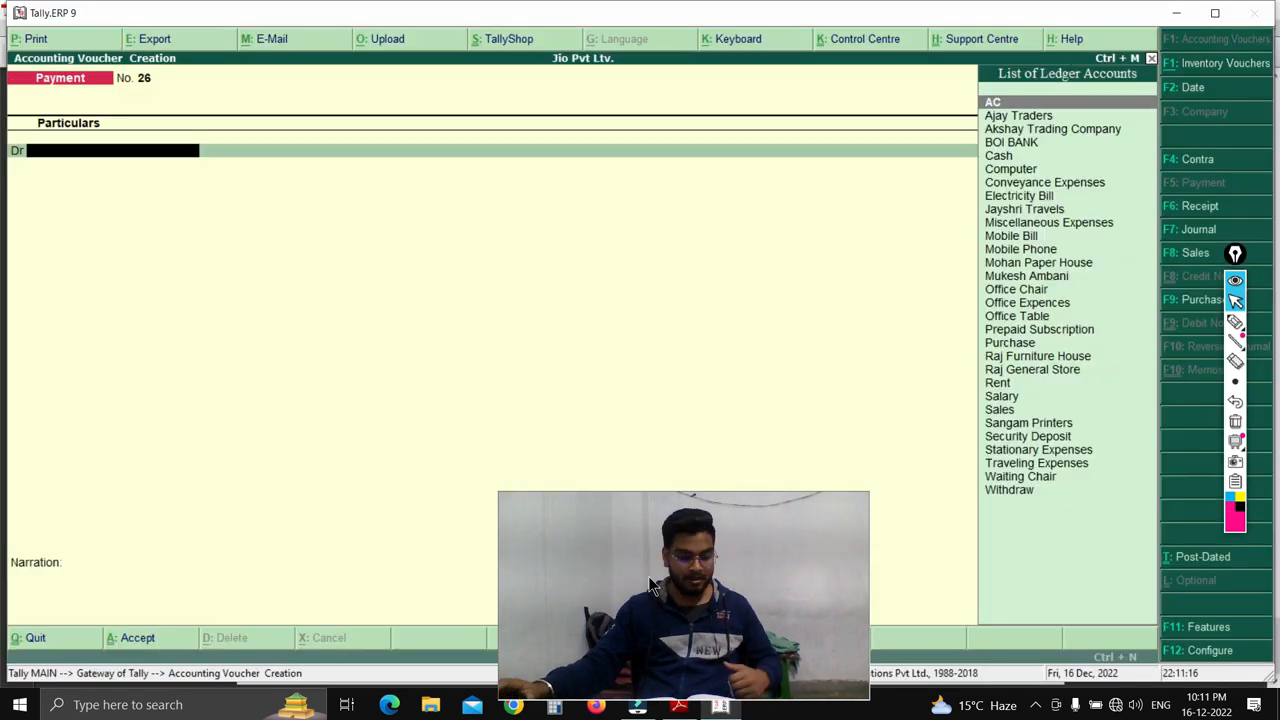
Leave voucher entry and display the Day Book for 1-Jul-2022 to review the recorded vouchers.
{"action": "key", "text": "Escape"}
{"action": "key", "text": "Return"}
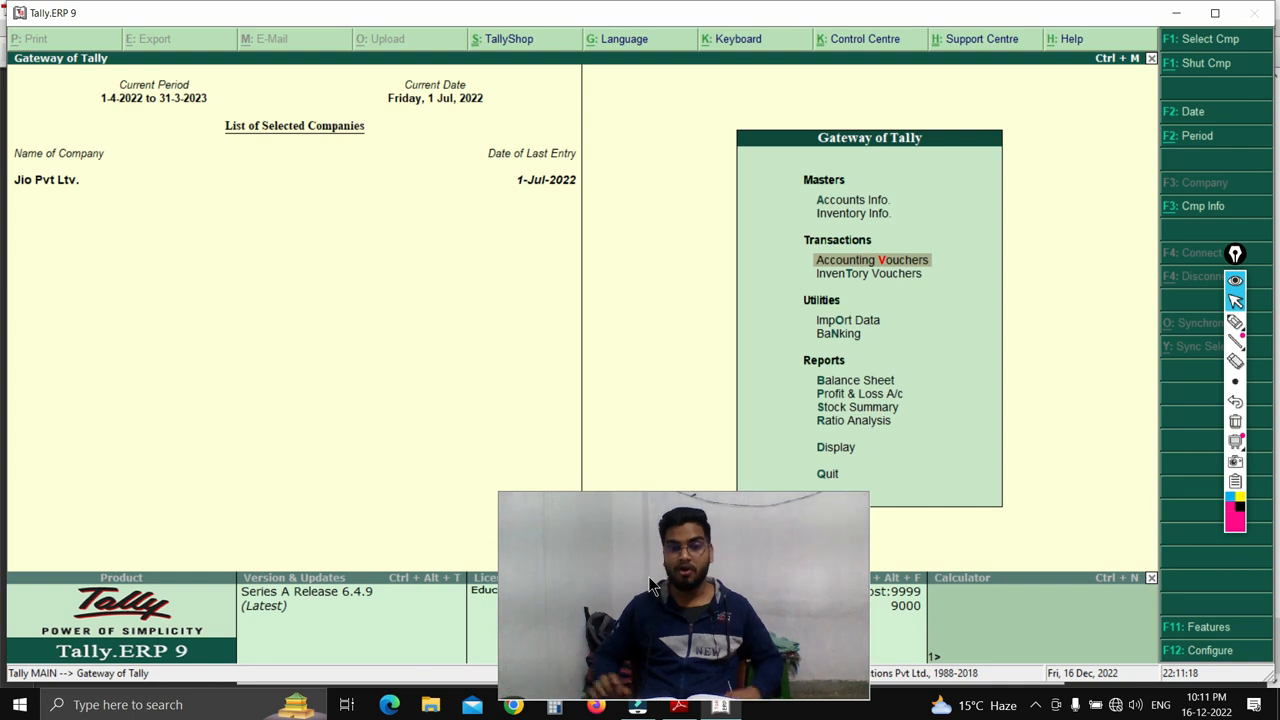
{"action": "key", "text": "Down"}
{"action": "key", "text": "Down"}
{"action": "key", "text": "Down"}
{"action": "key", "text": "Down"}
{"action": "key", "text": "Down"}
{"action": "key", "text": "Down"}
{"action": "key", "text": "Down"}
{"action": "key", "text": "Down"}
{"action": "key", "text": "Return"}
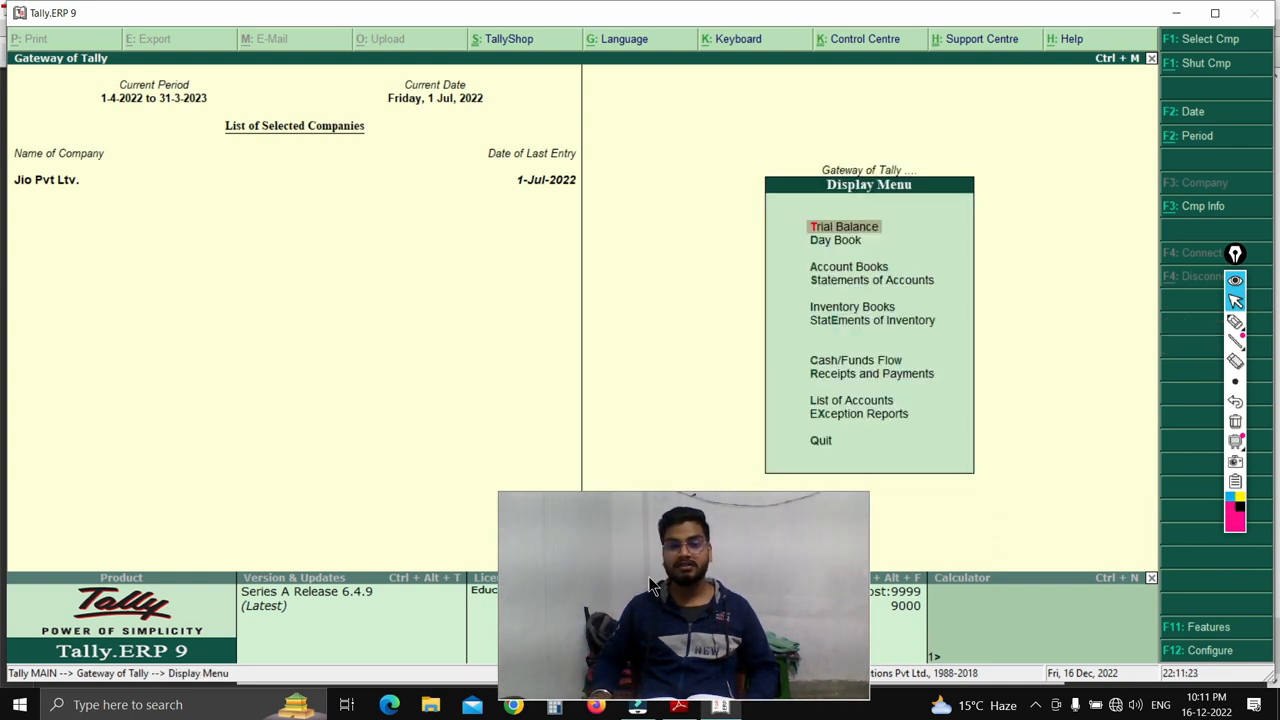
{"action": "key", "text": "Down"}
{"action": "key", "text": "Return"}
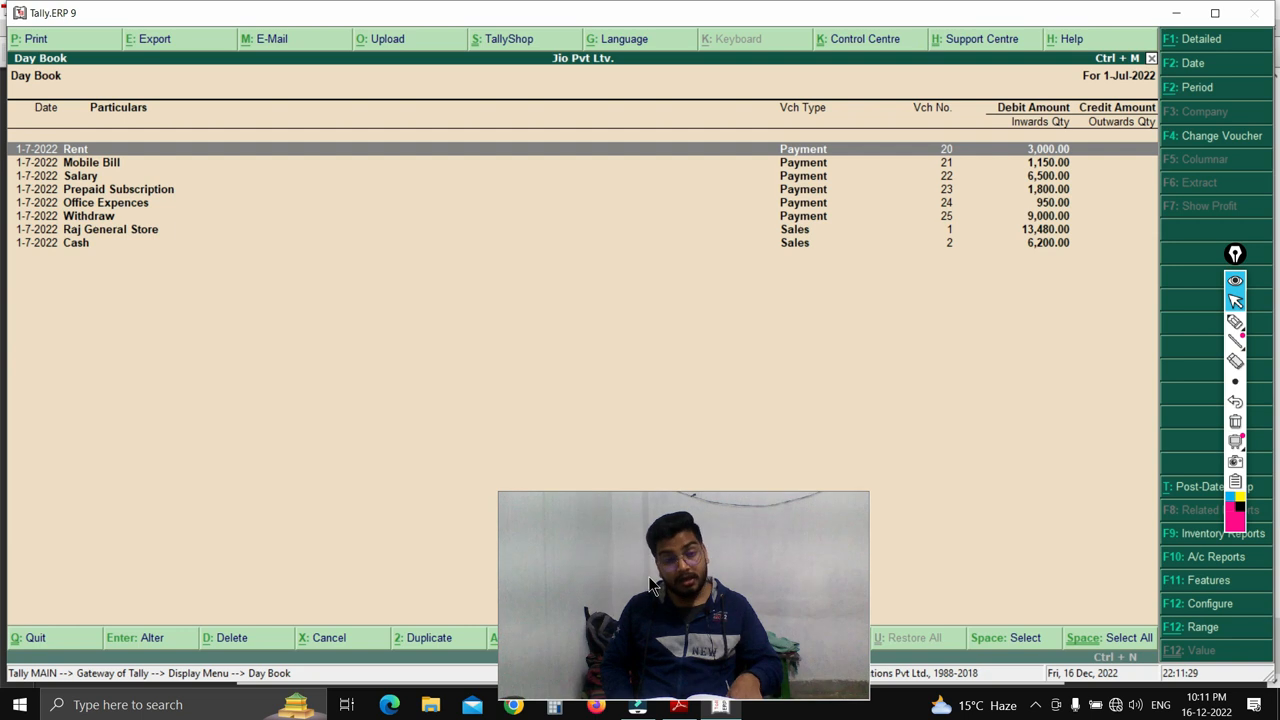
Expand the Day Book to its detailed view to check the ledger entries, and display the Trial Balance.
{"action": "key", "text": "alt+F1"}
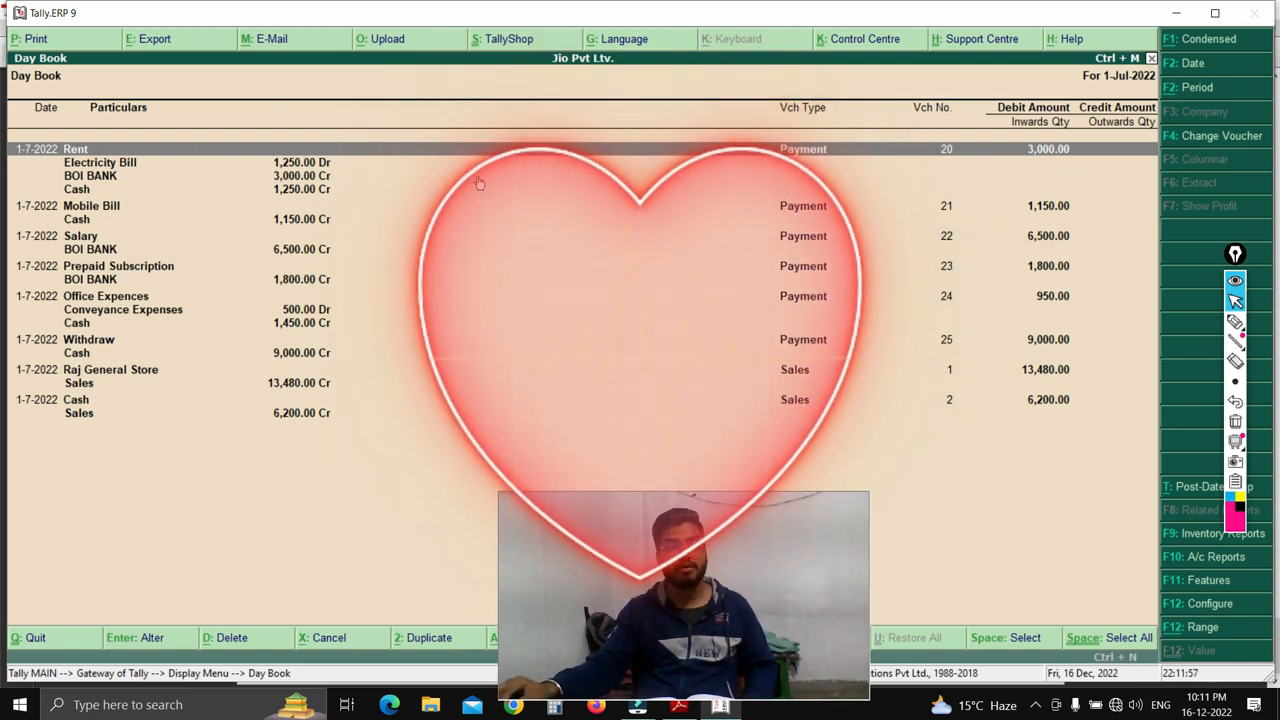
{"action": "key", "text": "Escape"}
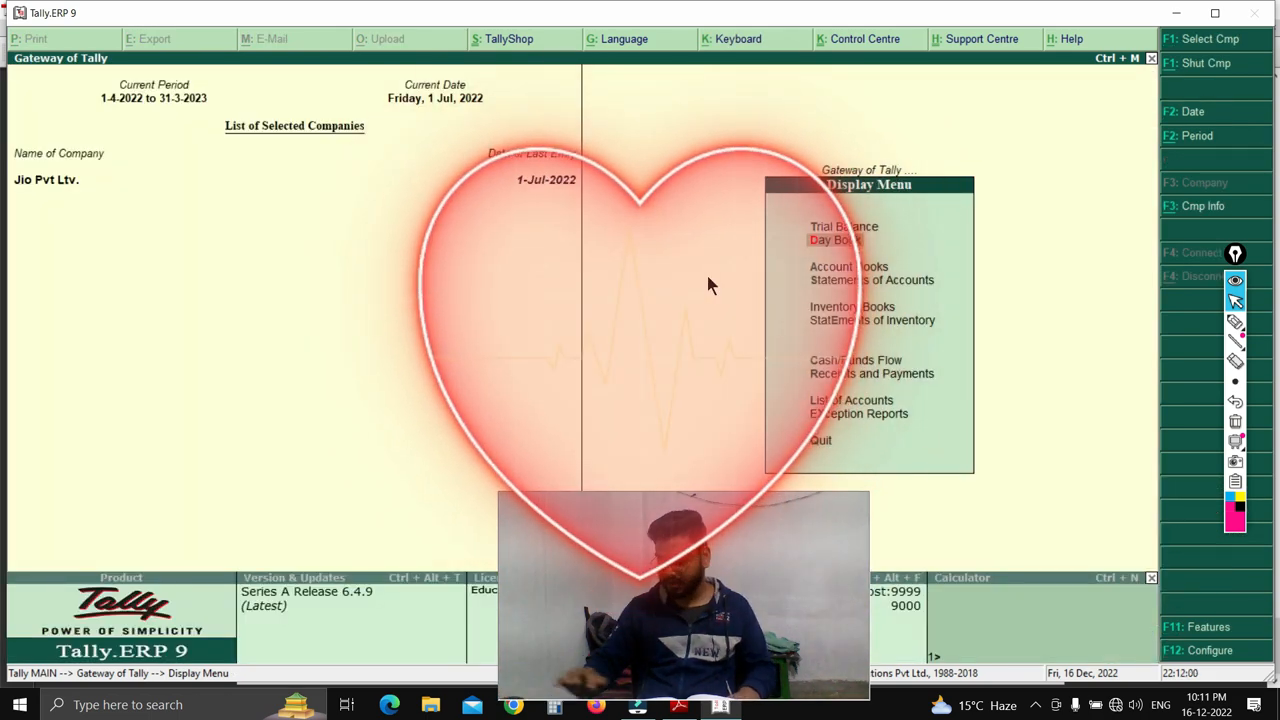
{"action": "key", "text": "Up"}
{"action": "key", "text": "Return"}
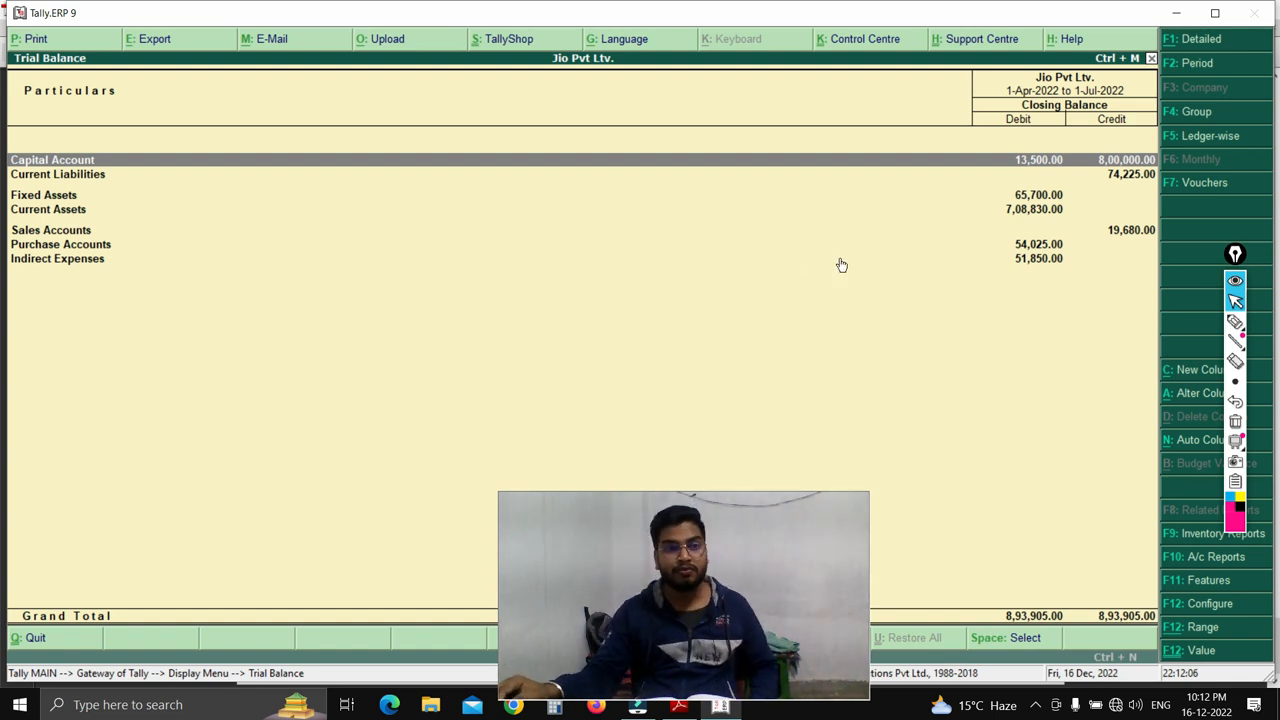
Examine the Trial Balance groups one by one from Current Liabilities to Indirect Expenses, and close the report.
{"action": "key", "text": "Down"}
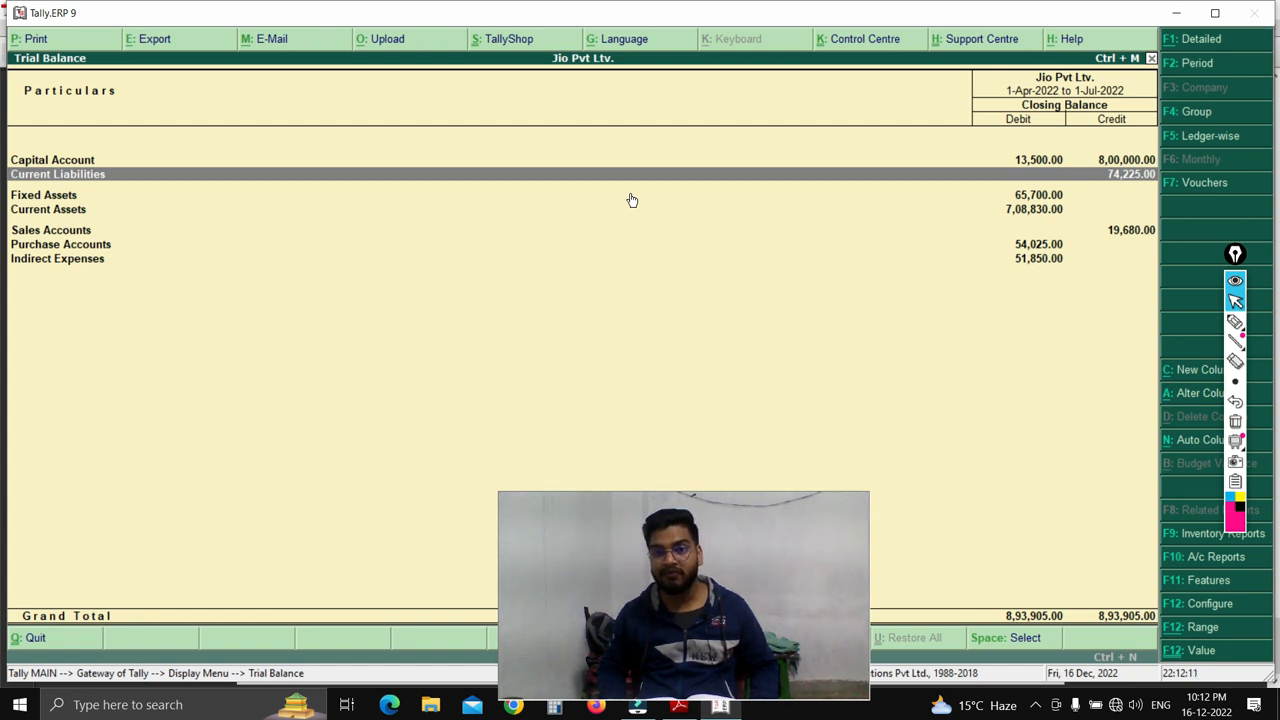
{"action": "key", "text": "Down"}
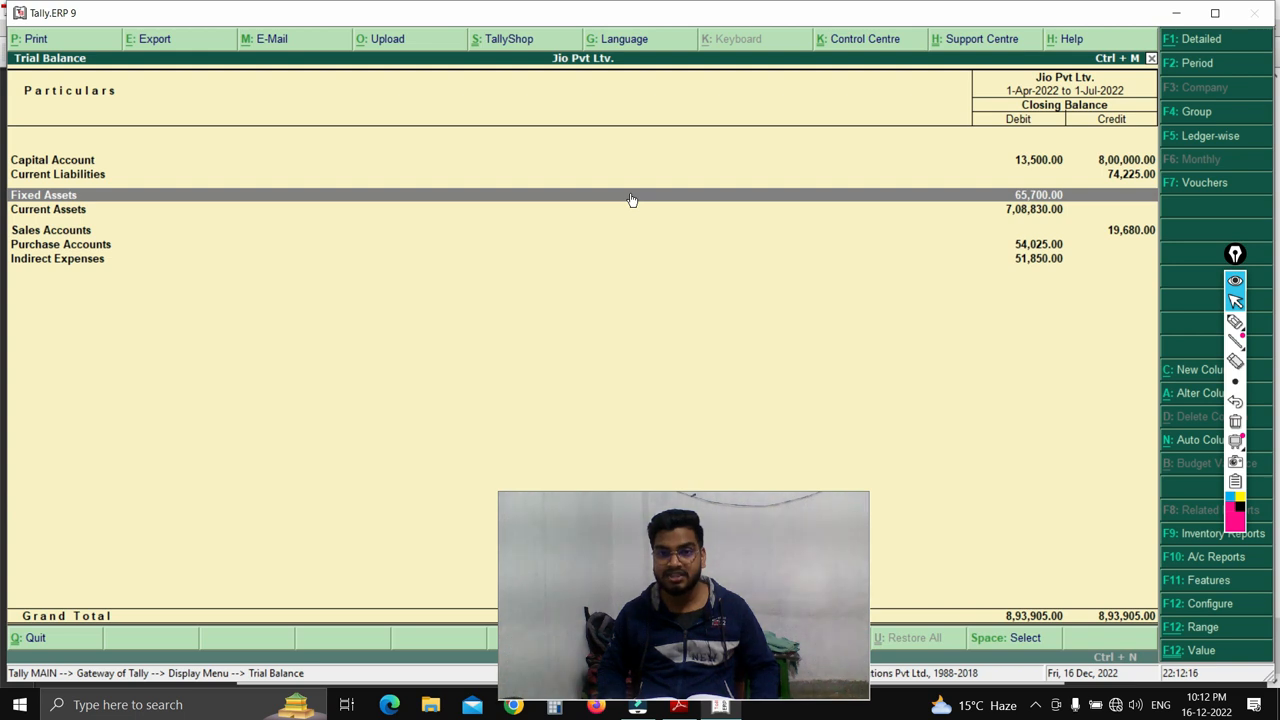
{"action": "key", "text": "Down"}
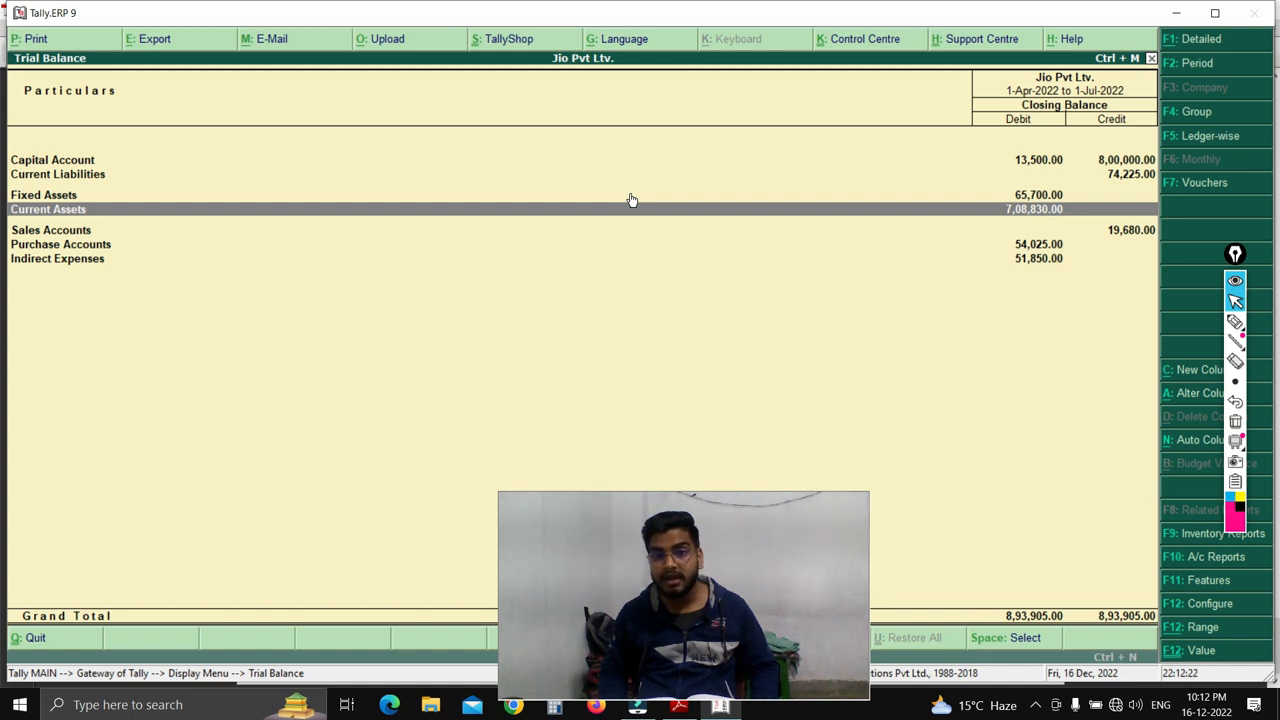
{"action": "key", "text": "Down"}
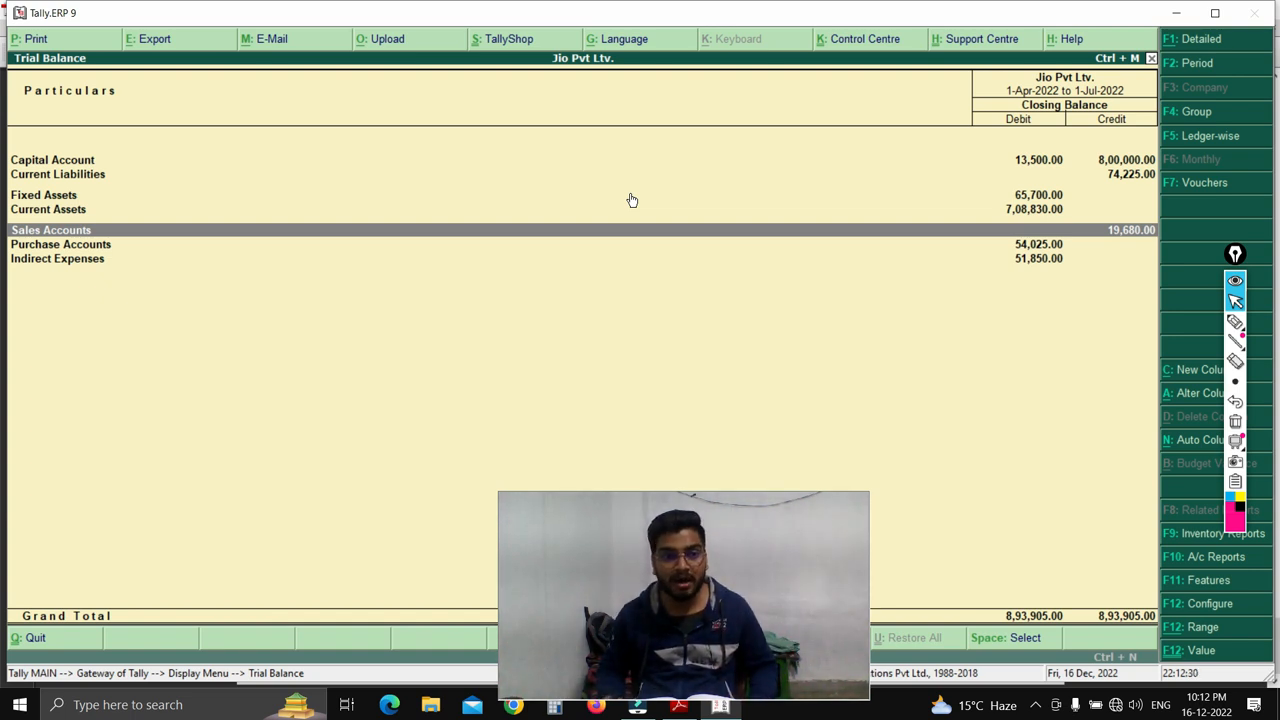
{"action": "key", "text": "Down"}
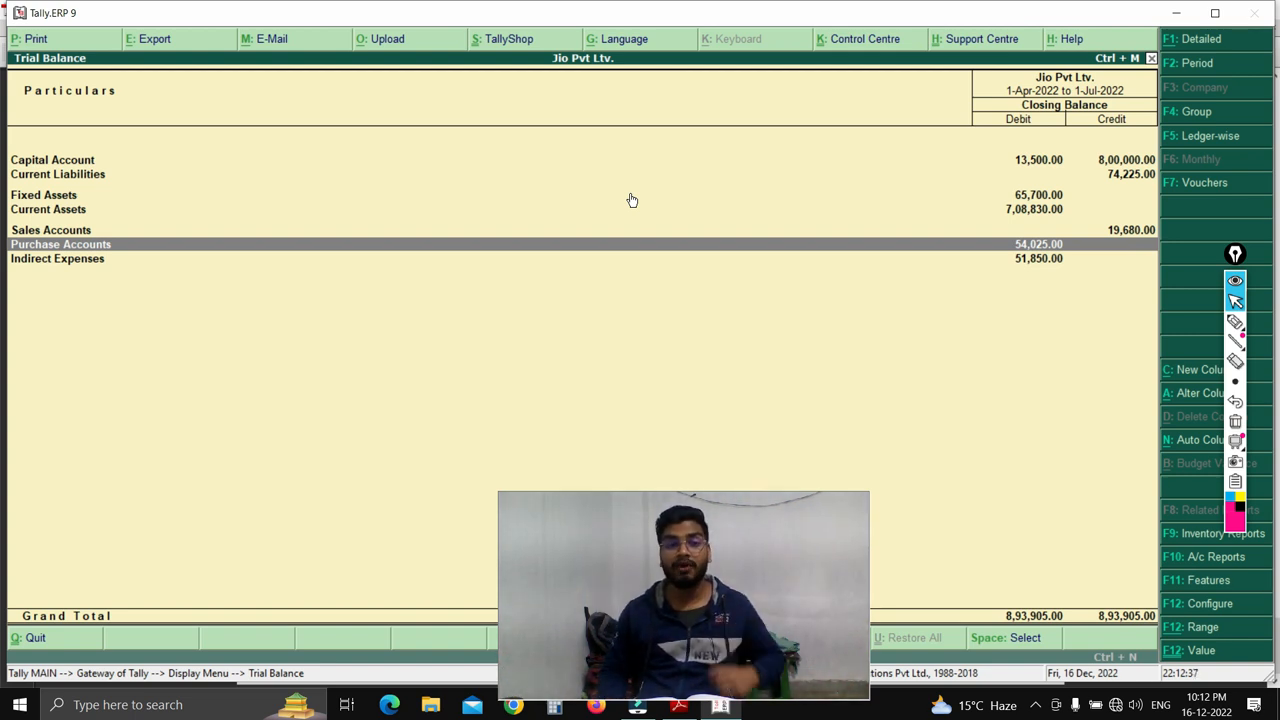
{"action": "key", "text": "Down"}
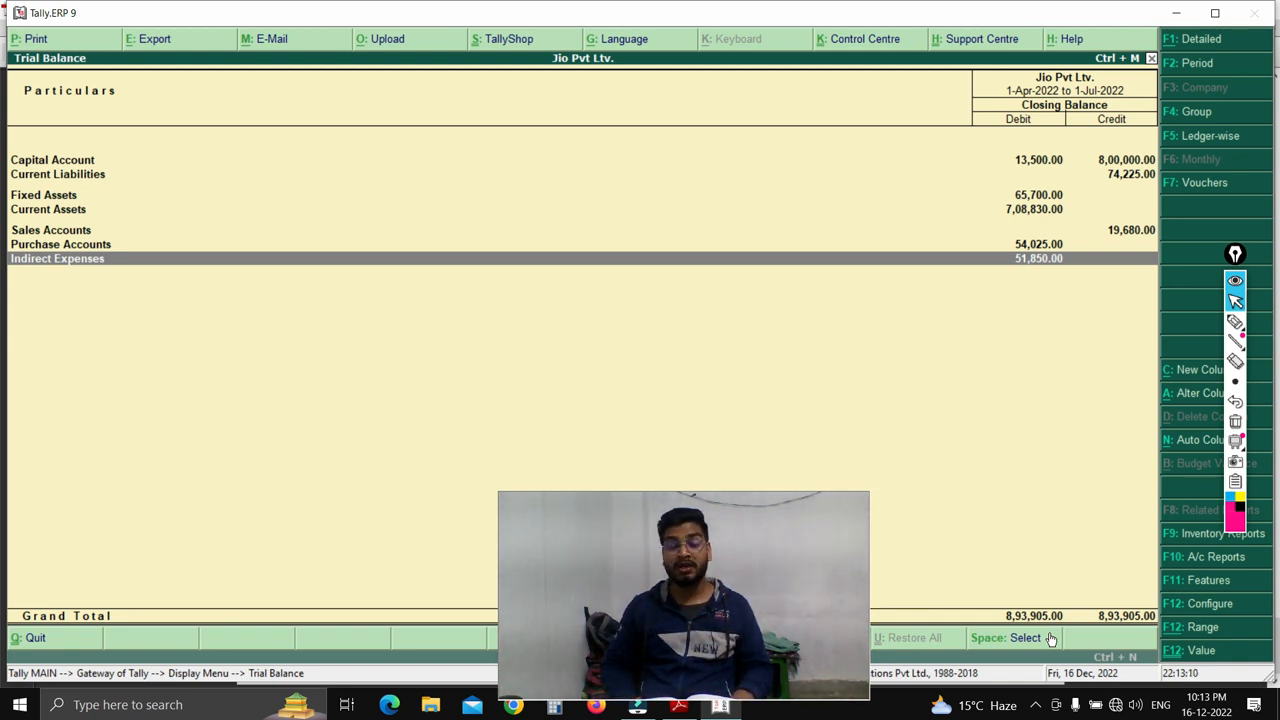
{"action": "key", "text": "Escape"}
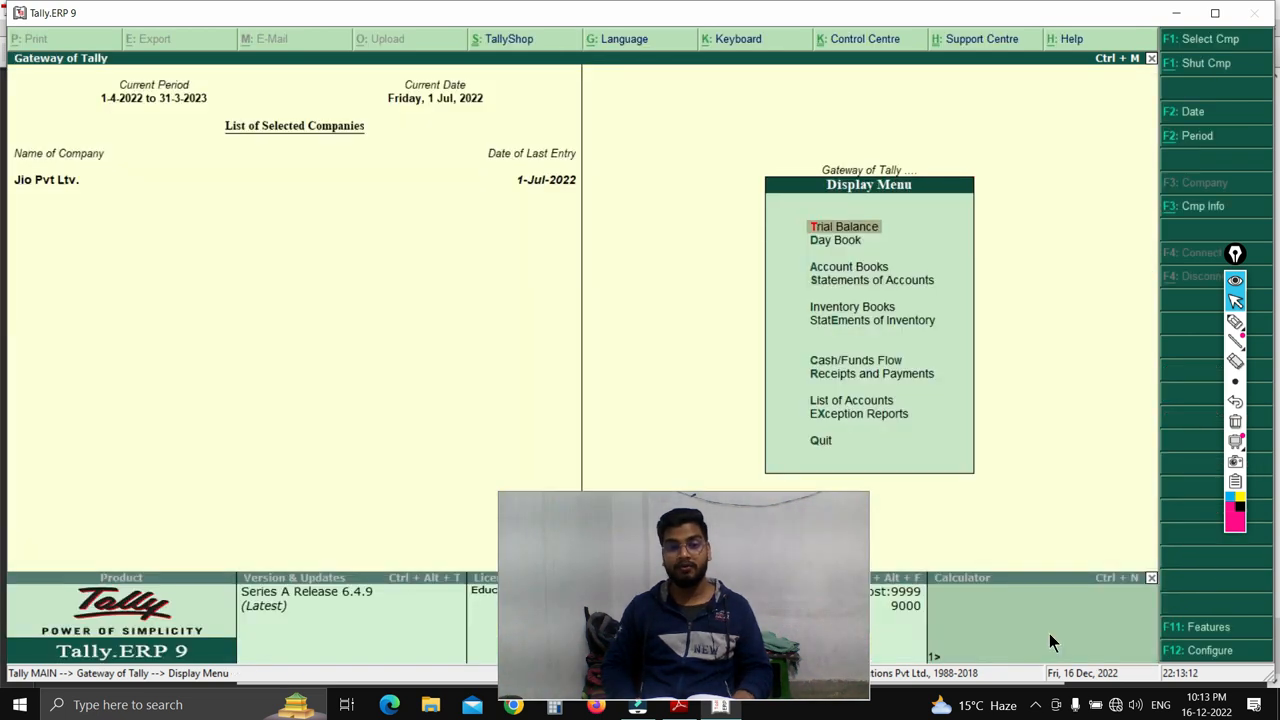
Display the Stock Summary in detailed view and examine the item balances, including Fair & Lovely Fairness Cream 25g.
{"action": "key", "text": "Escape"}
{"action": "key", "text": "Up"}
{"action": "key", "text": "Up"}
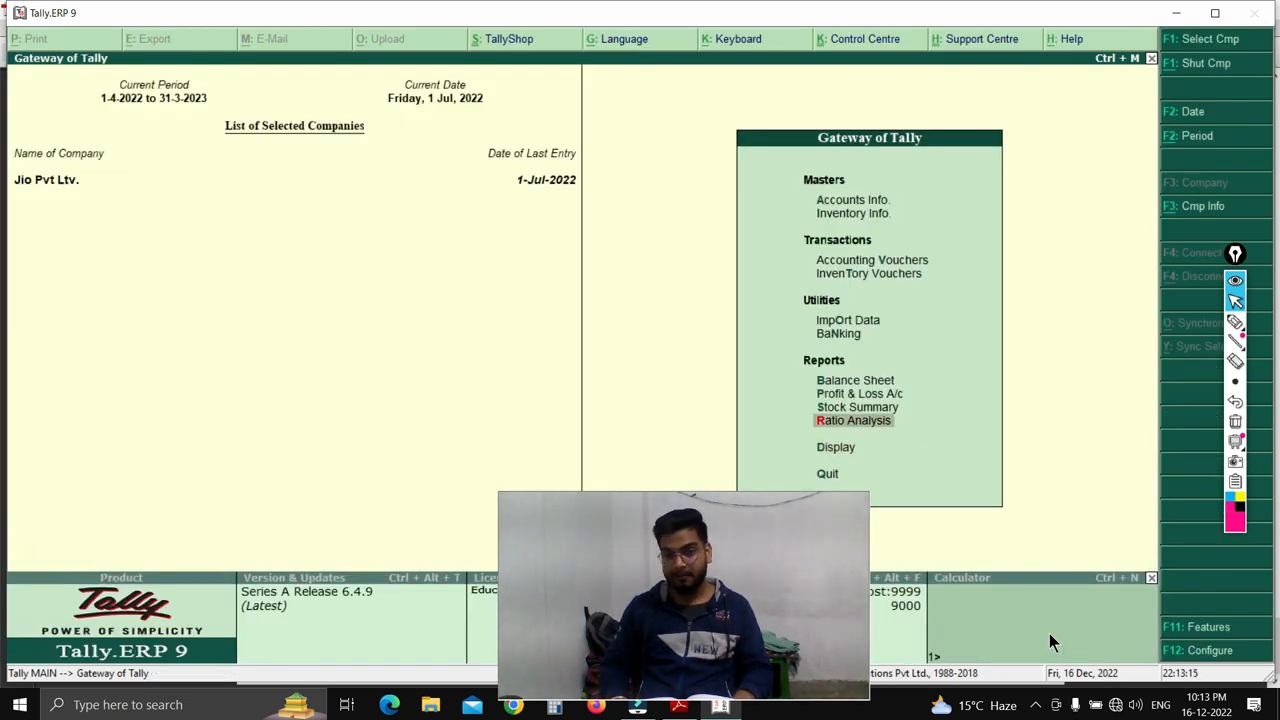
{"action": "key", "text": "Up"}
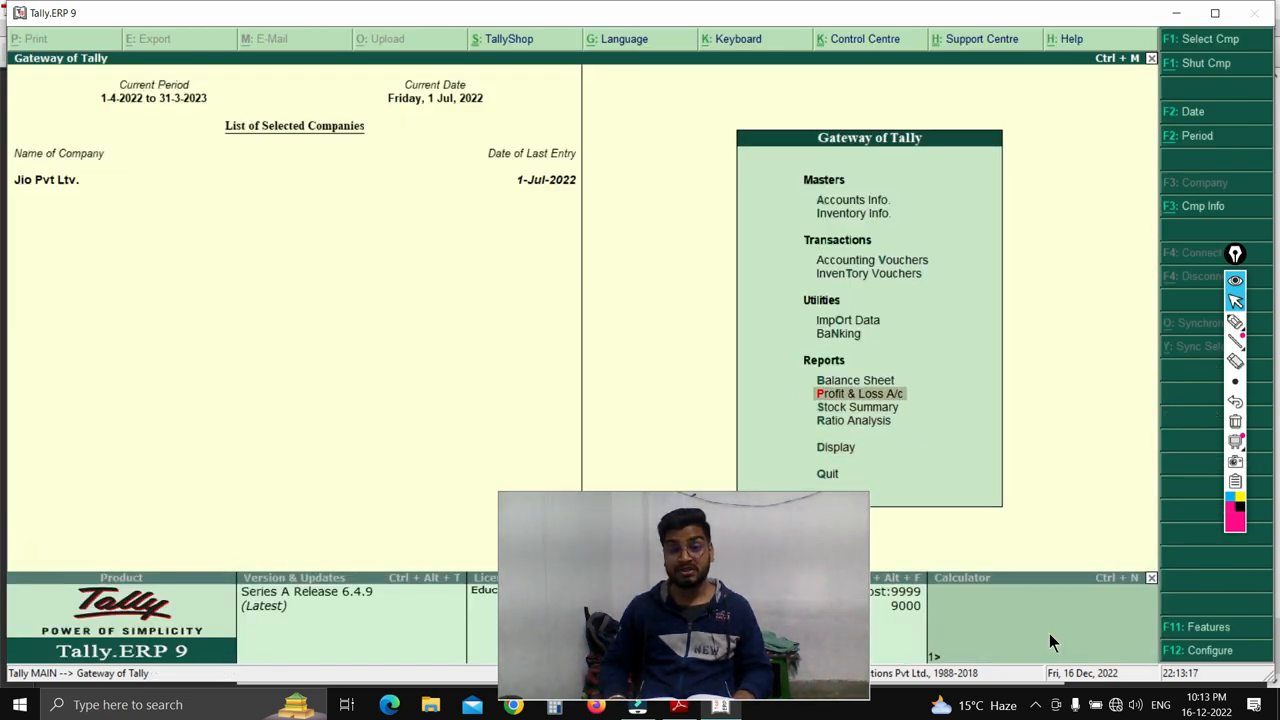
{"action": "key", "text": "Down"}
{"action": "key", "text": "Return"}
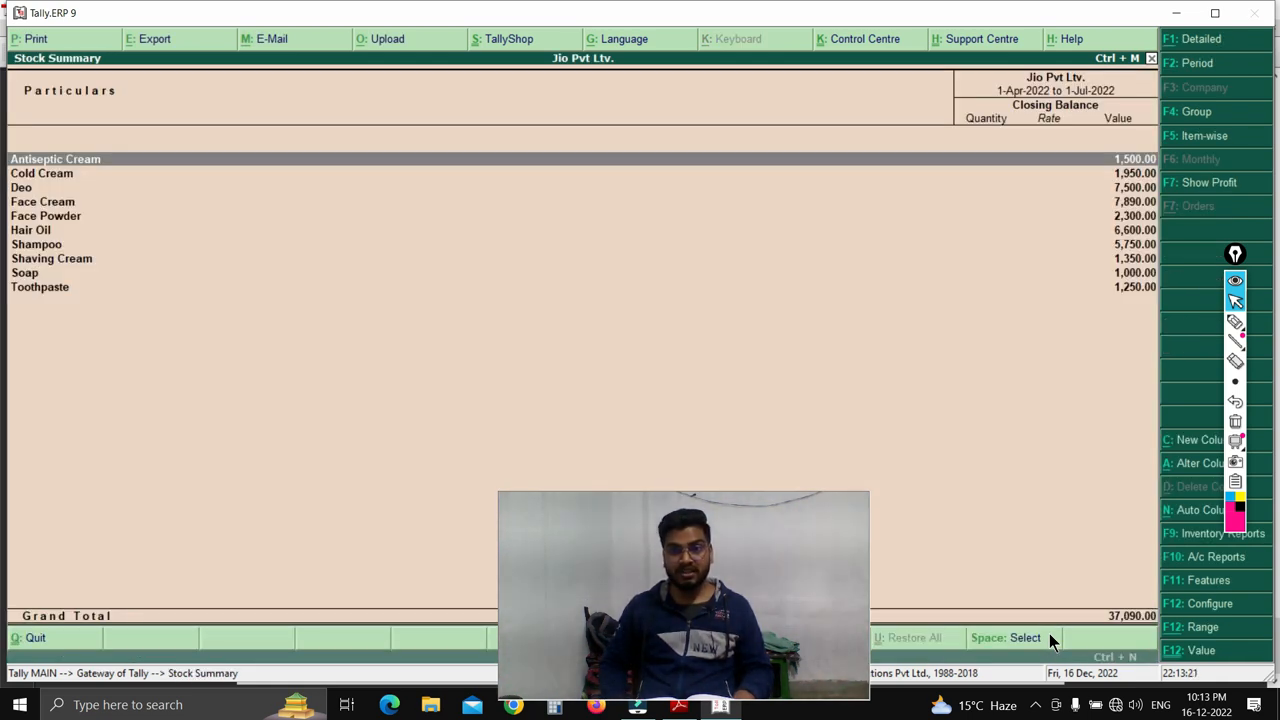
{"action": "key", "text": "alt+F1"}
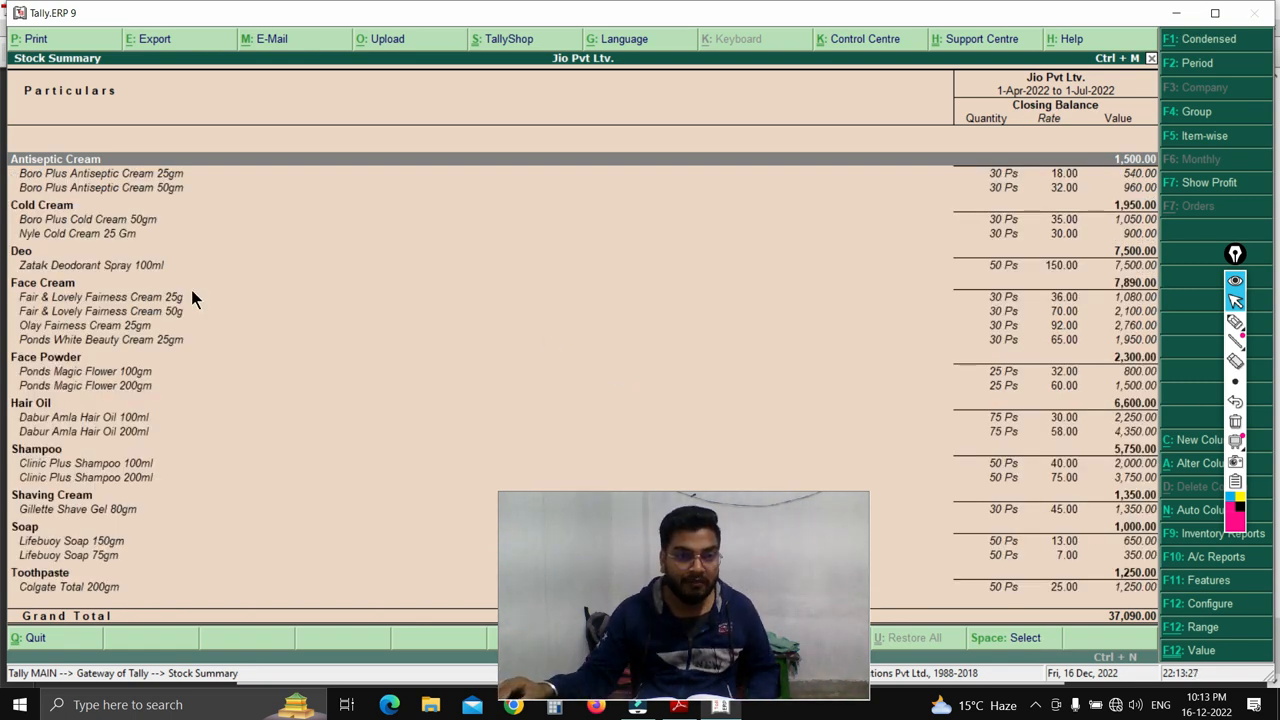
{"action": "left_click", "coordinate": [165, 298]}
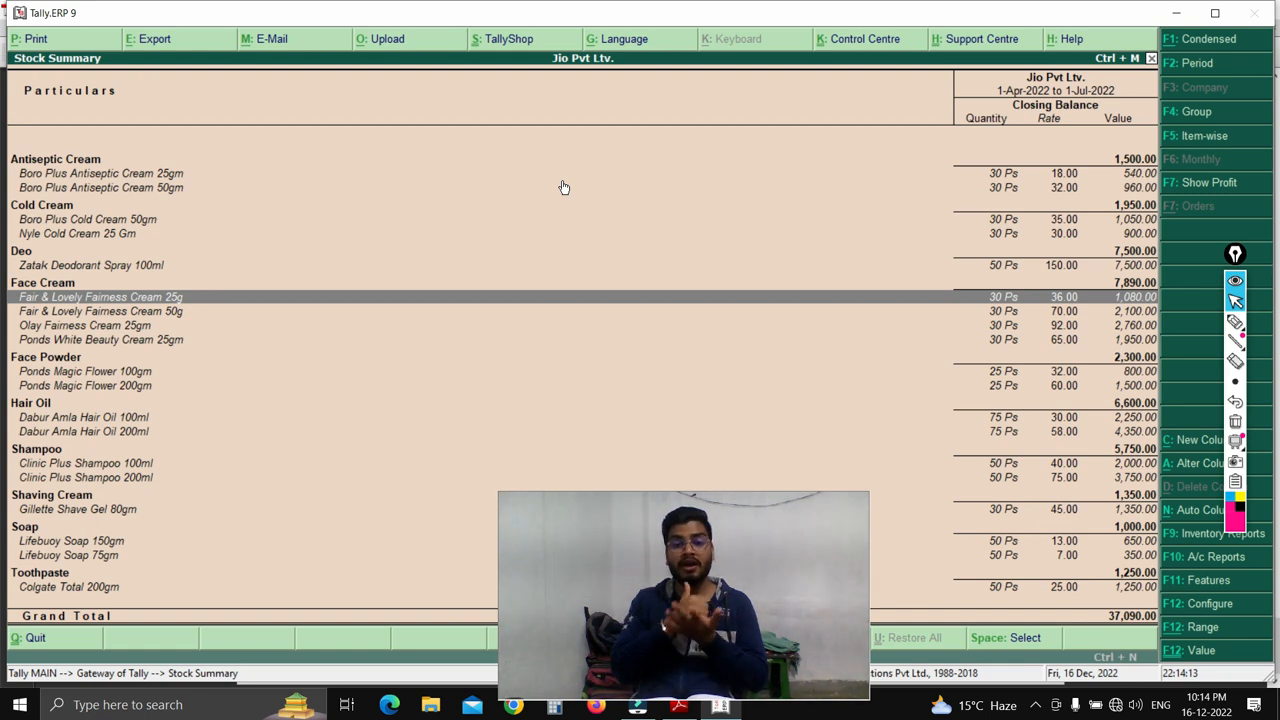
Display the Profit & Loss A/c and examine its Sales Accounts and Purchase Accounts entries.
{"action": "key", "text": "Escape"}
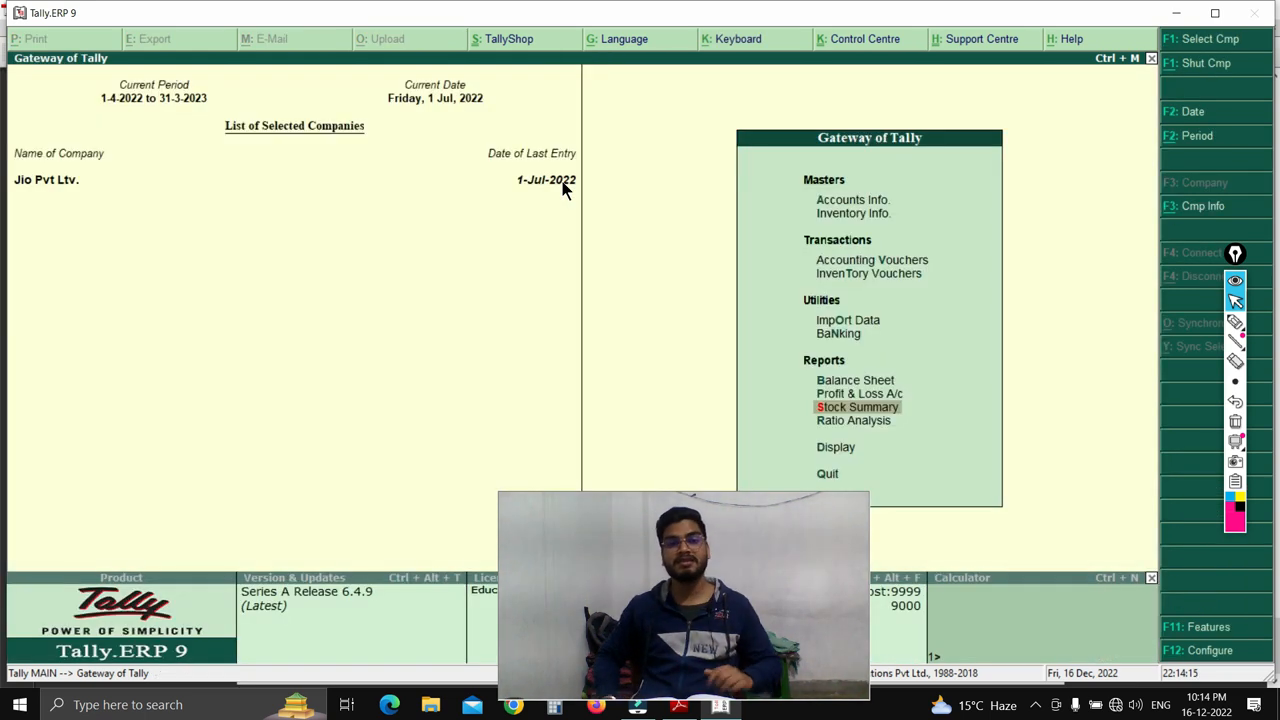
{"action": "key", "text": "Up"}
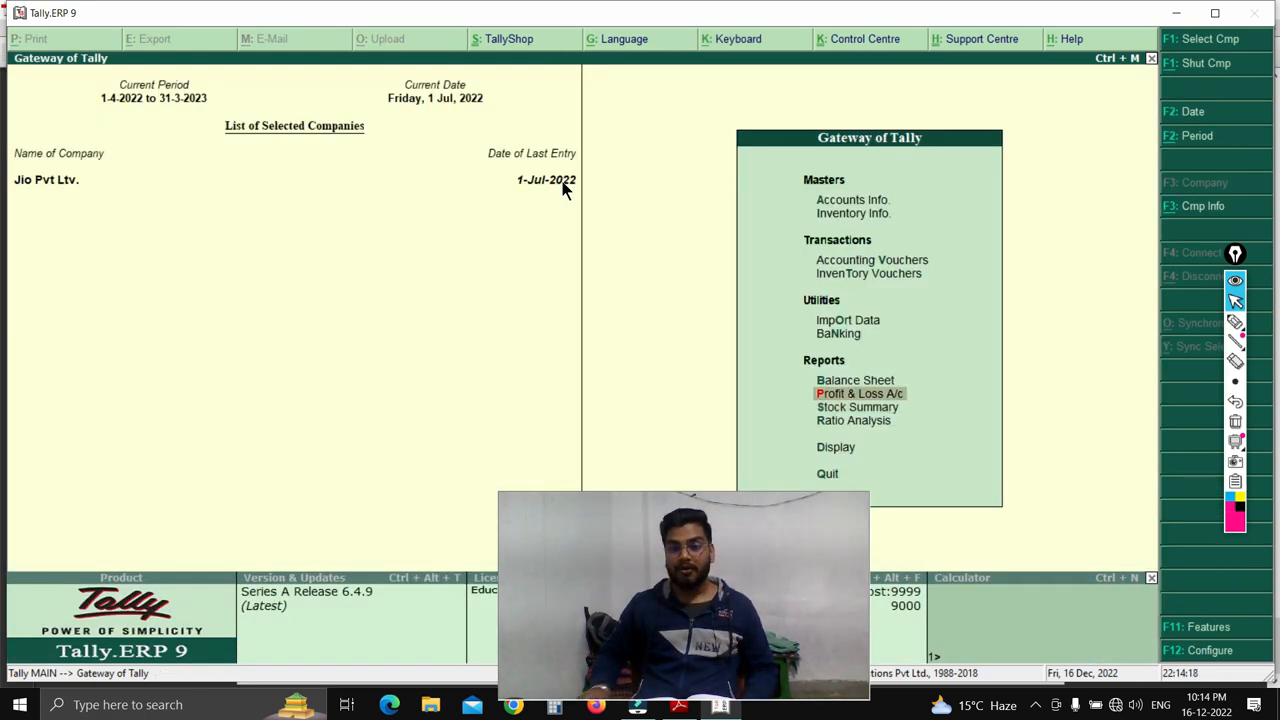
{"action": "key", "text": "Return"}
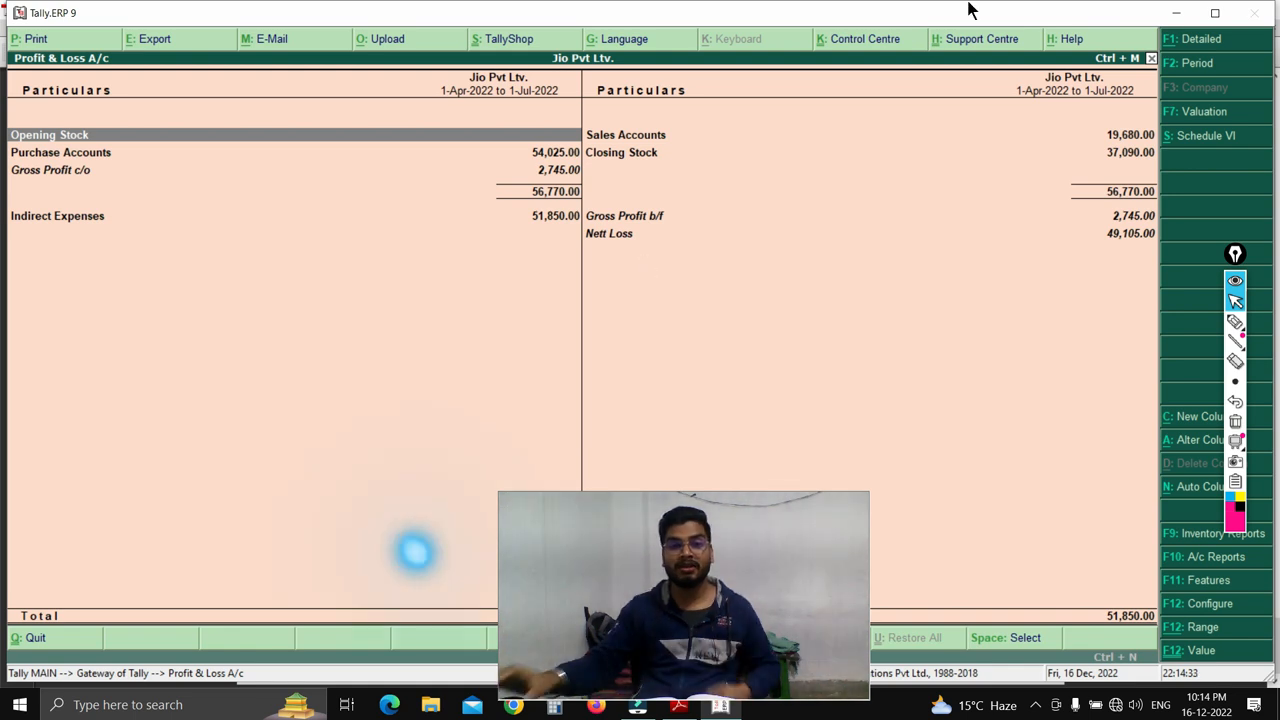
{"action": "left_click", "coordinate": [1027, 140]}
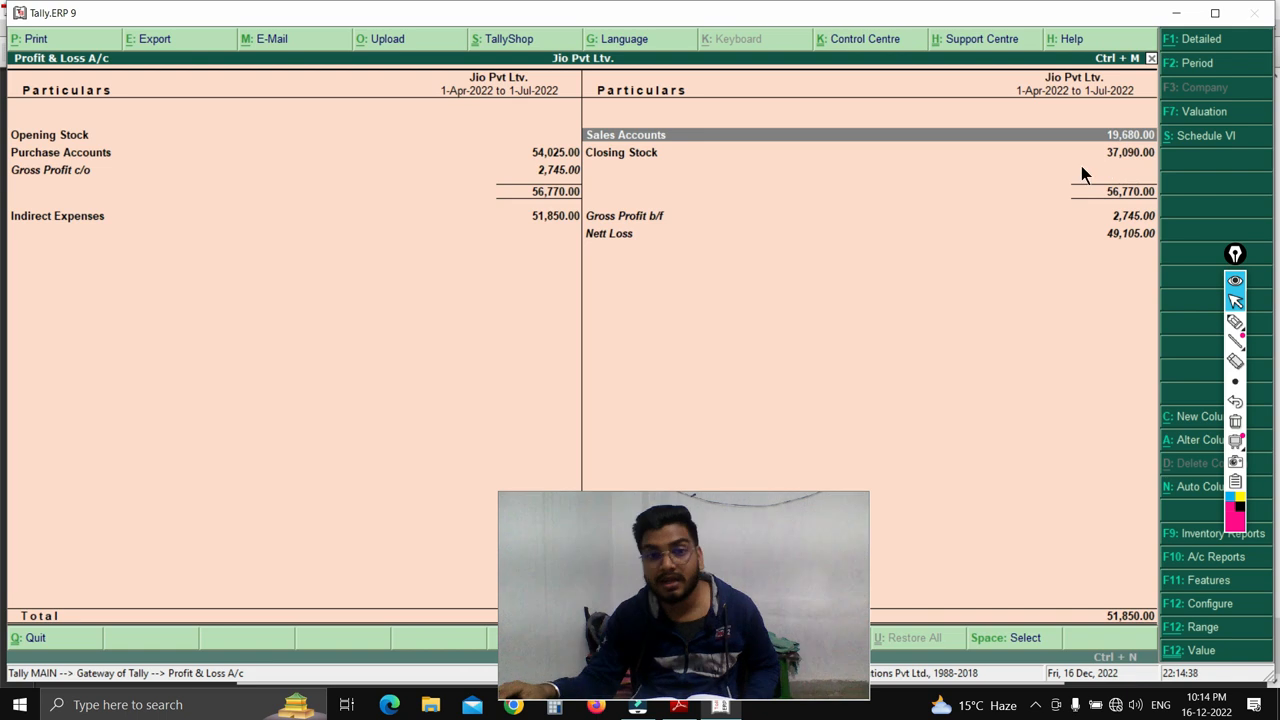
{"action": "left_click", "coordinate": [484, 168]}
{"action": "left_click", "coordinate": [488, 154]}
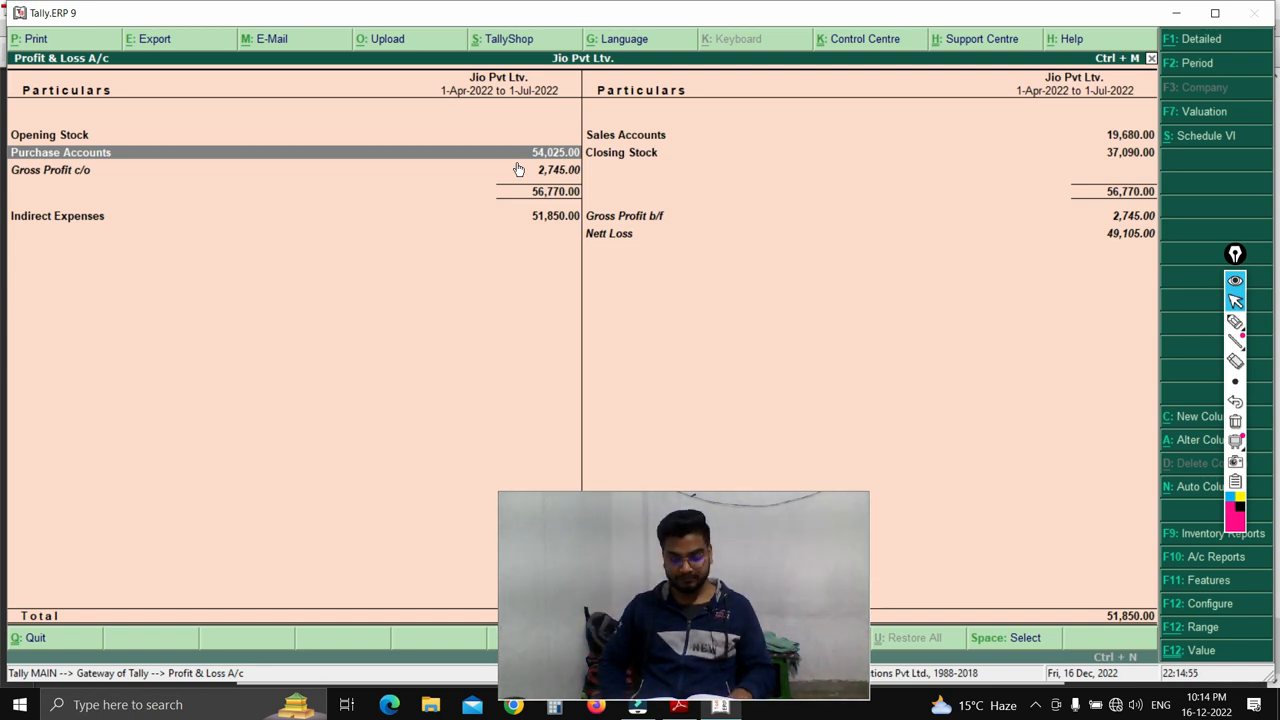
Close the Profit & Loss A/c and display the Balance Sheet in detailed view.
{"action": "key", "text": "Escape"}
{"action": "key", "text": "Up"}
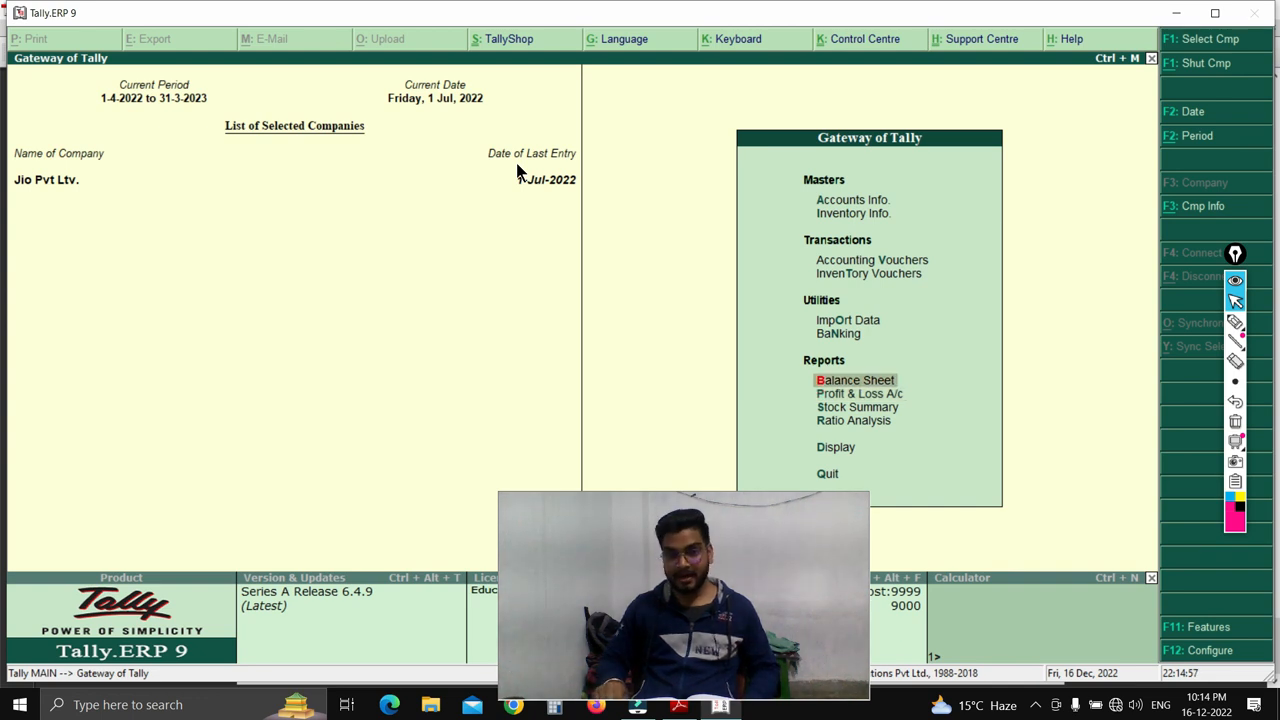
{"action": "key", "text": "Return"}
{"action": "key", "text": "alt+F1"}
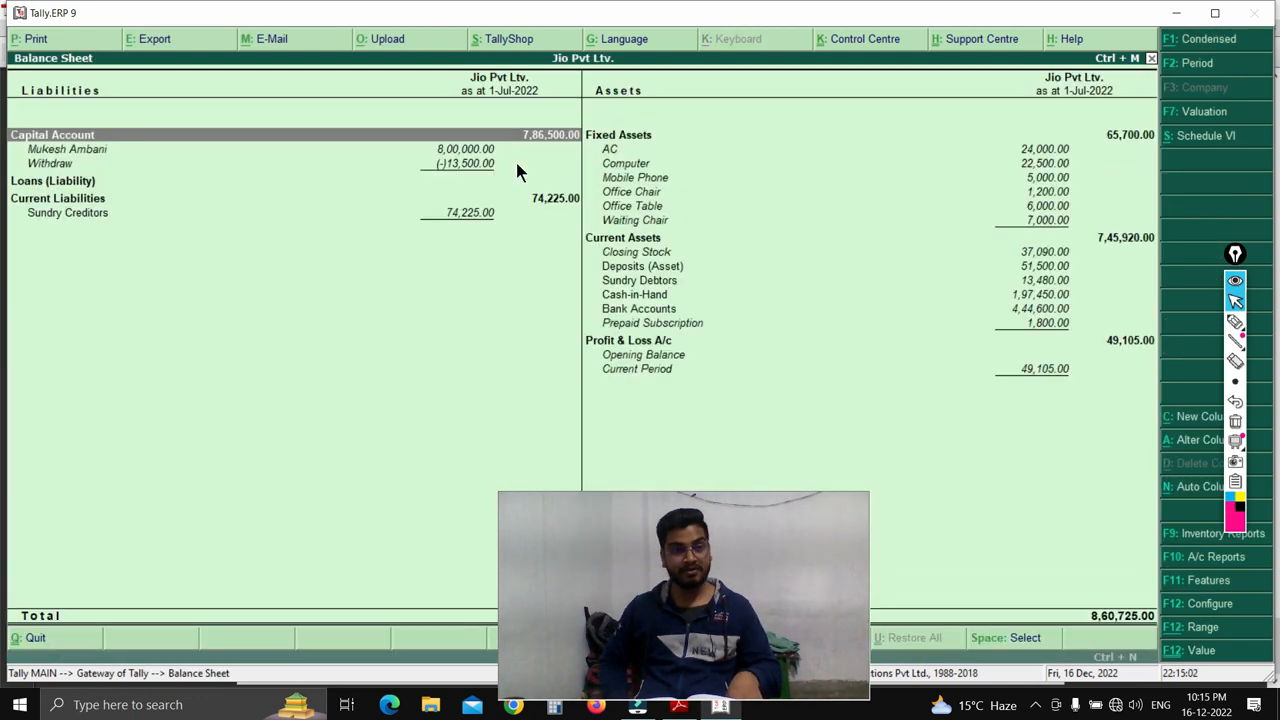